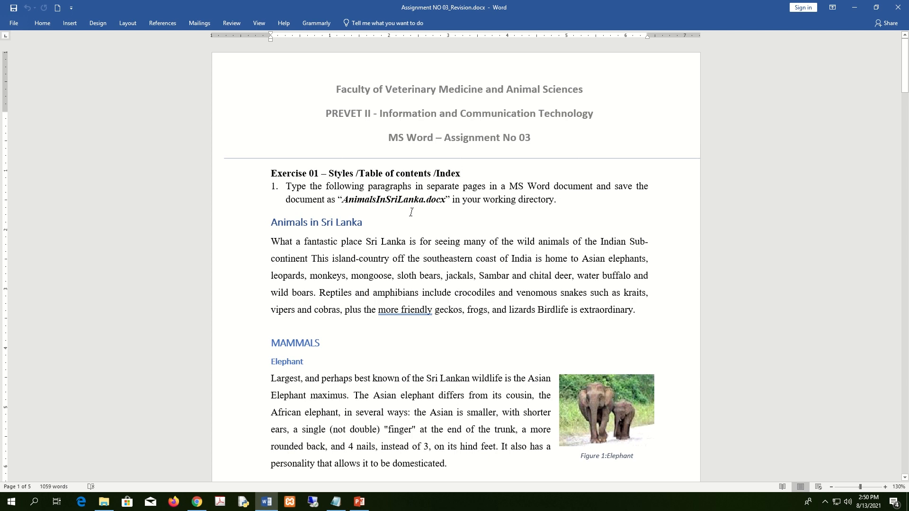
- Dock the assignment document to the left half of the screen and create a new blank Word document
{"action": "key", "text": "super+Left"}
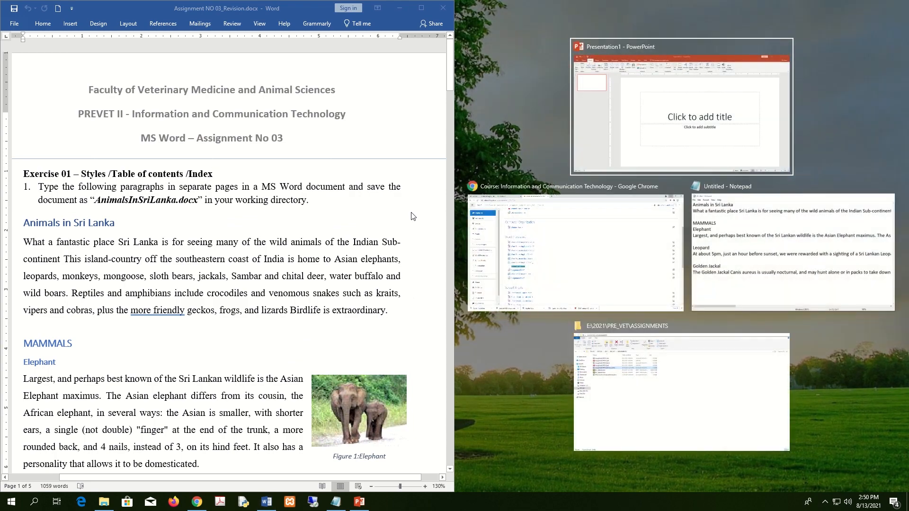
{"action": "key", "text": "super"}
{"action": "type", "text": "word"}
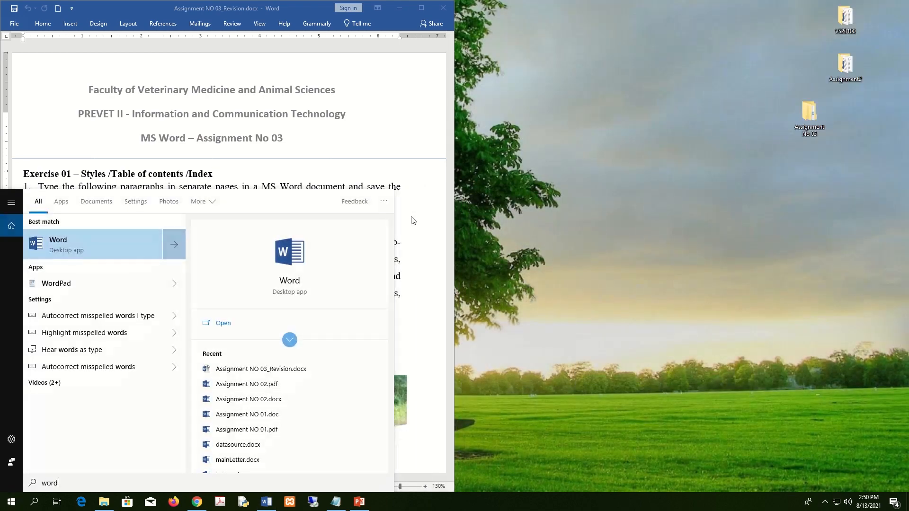
{"action": "left_click", "coordinate": [130, 253]}
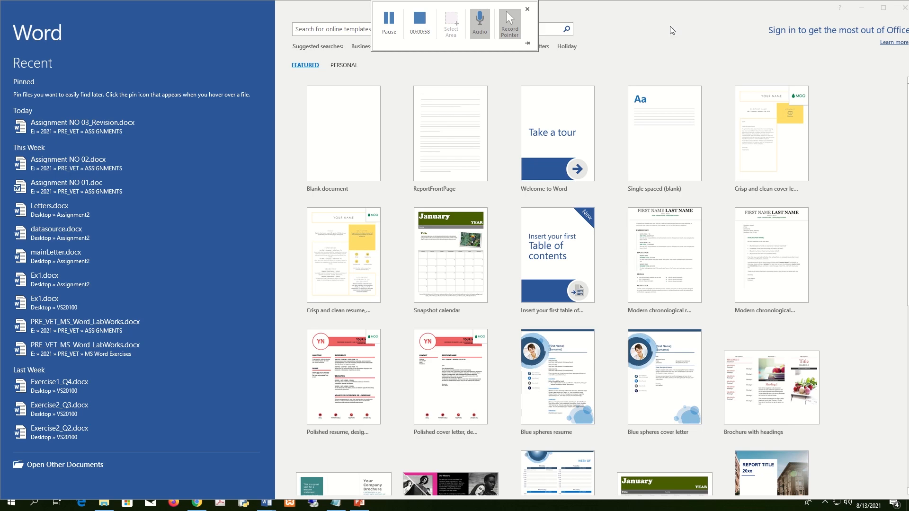
{"action": "left_click", "coordinate": [347, 135]}
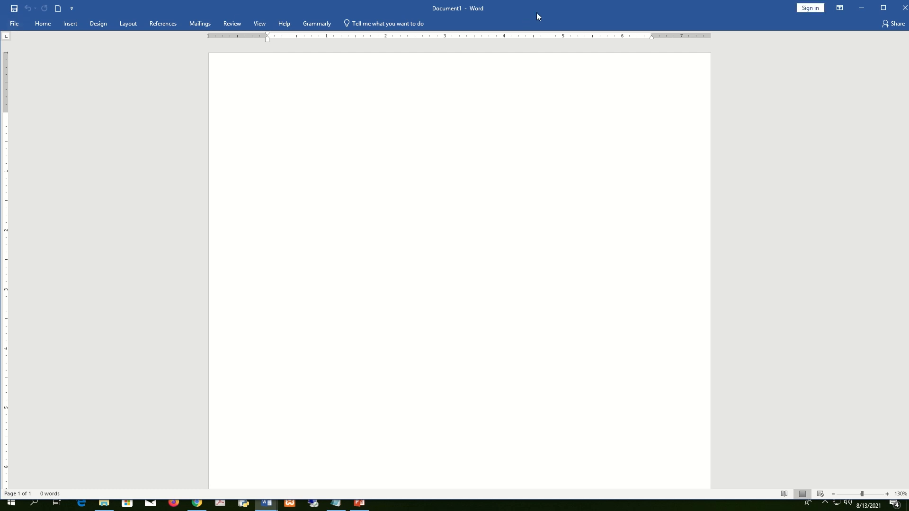
- Save the blank document as AnimalsInSriLanka in the Assignment No 03 folder on the Desktop
{"action": "left_click", "coordinate": [13, 23]}
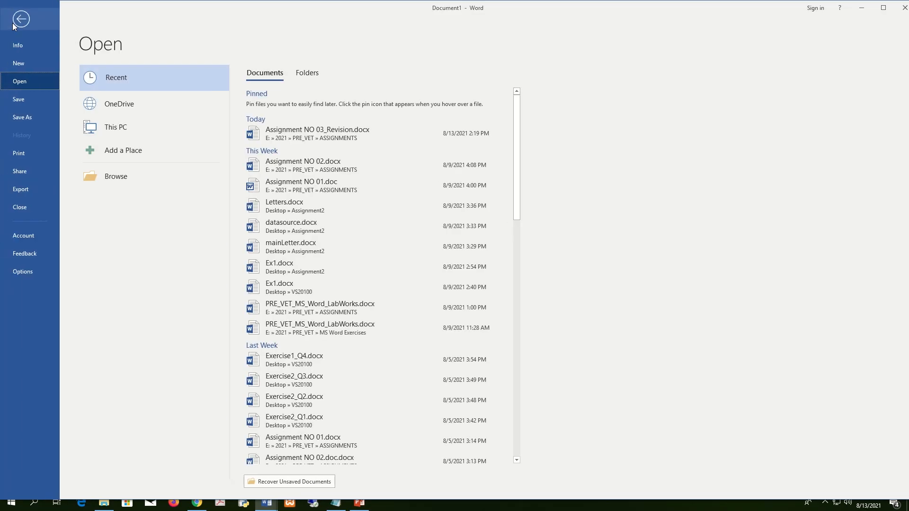
{"action": "left_click", "coordinate": [27, 117]}
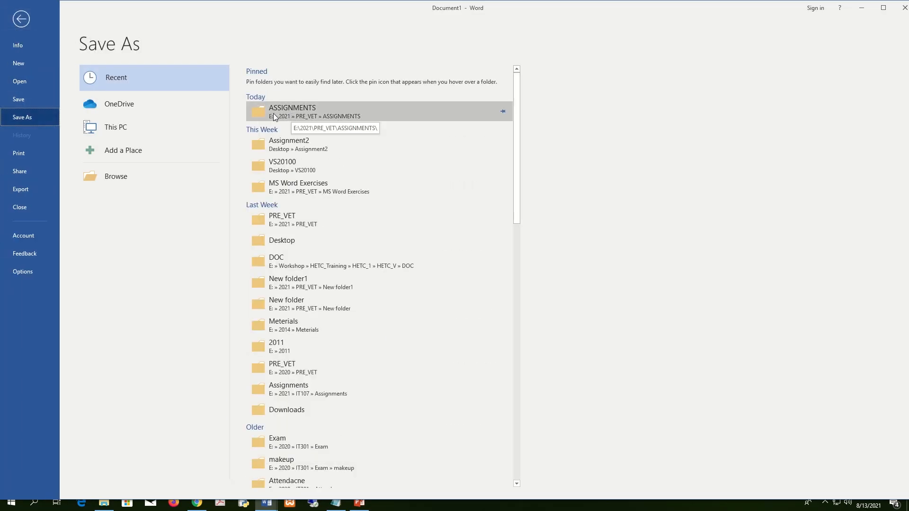
{"action": "left_click", "coordinate": [116, 176]}
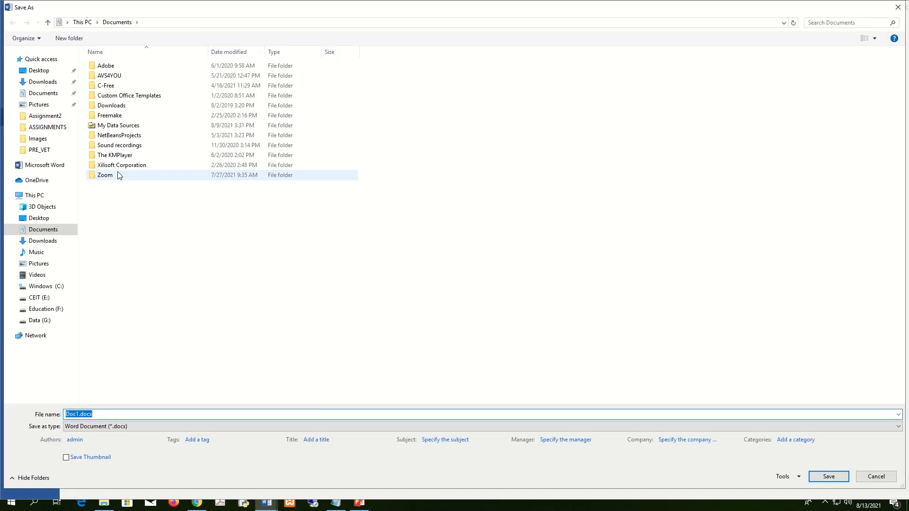
{"action": "left_click", "coordinate": [38, 70]}
{"action": "left_click", "coordinate": [116, 76]}
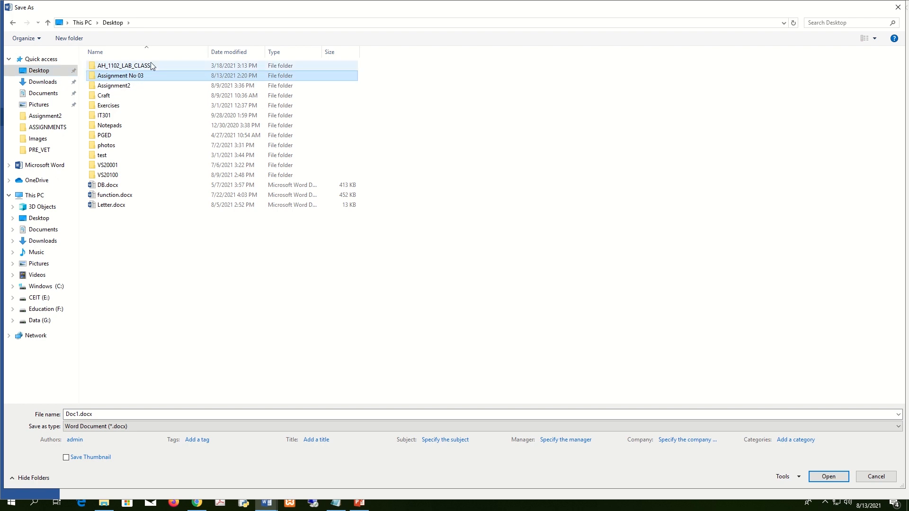
{"action": "double_click", "coordinate": [144, 76]}
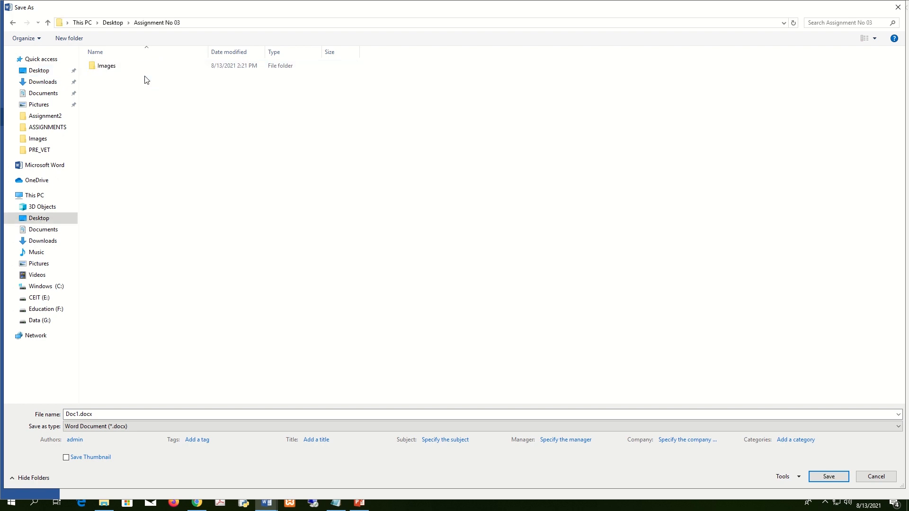
{"action": "double_click", "coordinate": [112, 416]}
{"action": "type", "text": "AnimalsIn"}
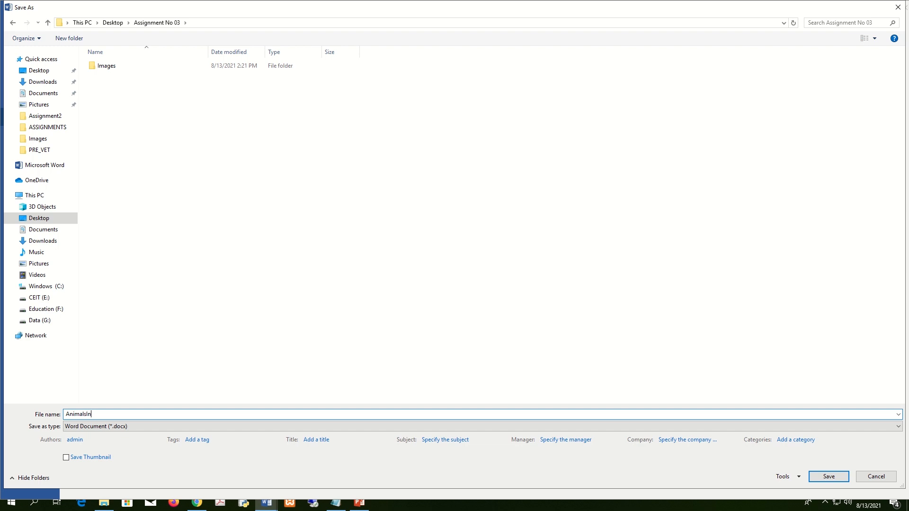
{"action": "type", "text": "SriLanka"}
{"action": "key", "text": "Return"}
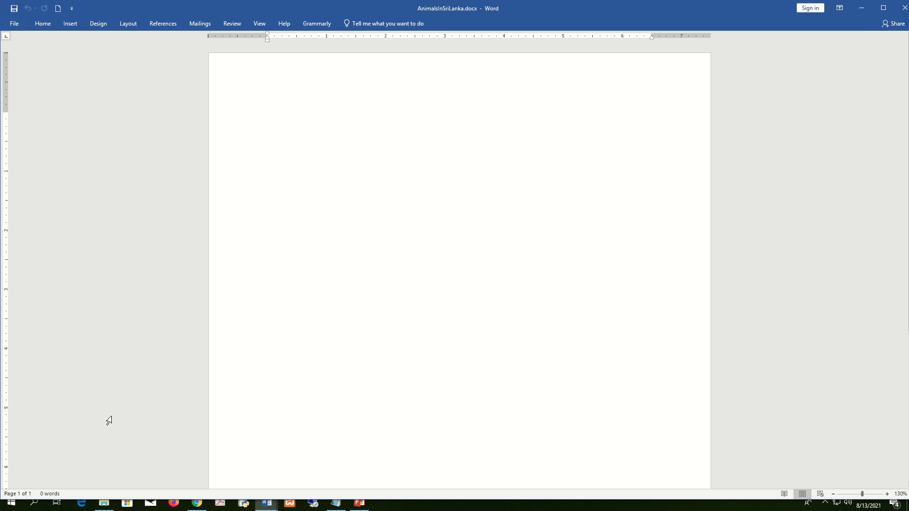
- Keep the ribbon permanently expanded in the new document and dock its window to the right half of the screen
{"action": "key", "text": "super+Right"}
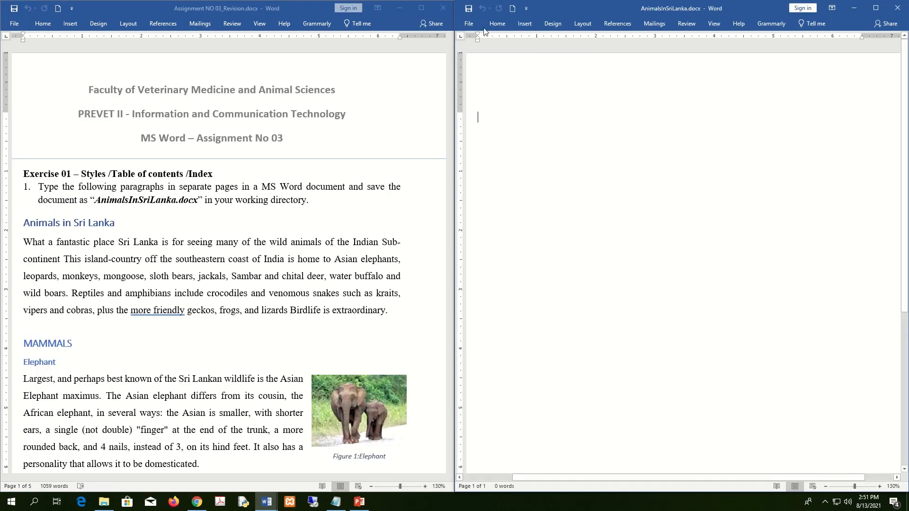
{"action": "left_click", "coordinate": [499, 24]}
{"action": "left_click", "coordinate": [500, 22]}
{"action": "left_click", "coordinate": [500, 22]}
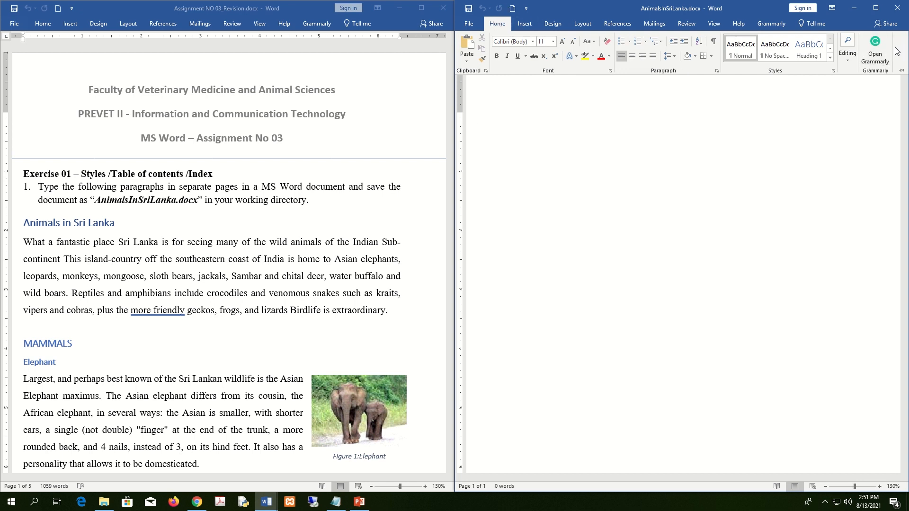
{"action": "left_click", "coordinate": [875, 8]}
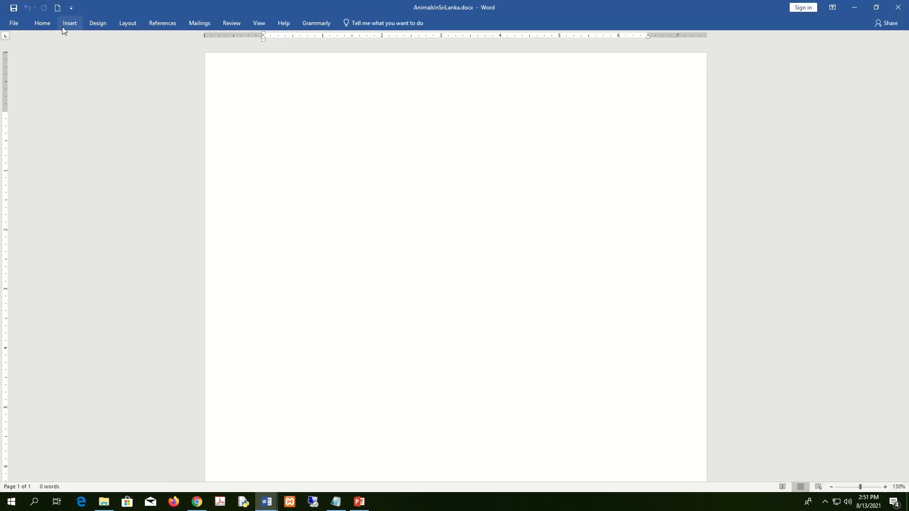
{"action": "left_click", "coordinate": [43, 23]}
{"action": "right_click", "coordinate": [887, 49]}
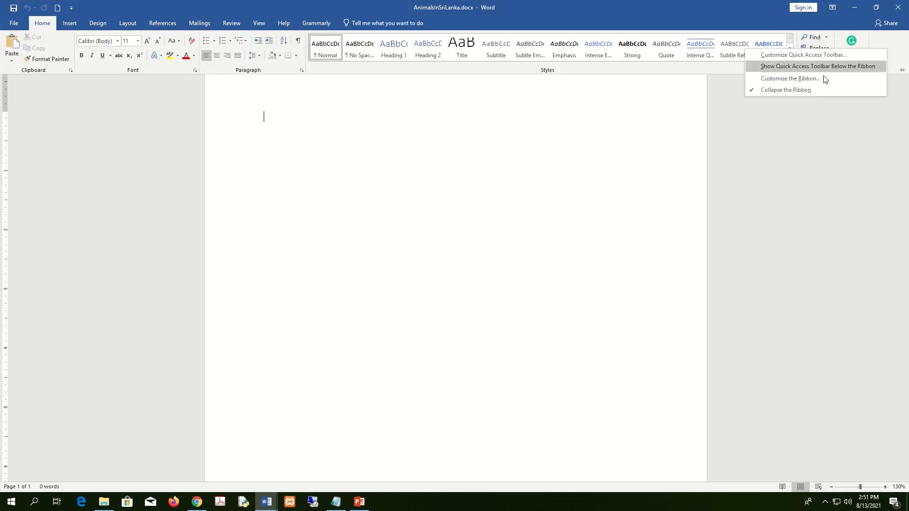
{"action": "left_click", "coordinate": [769, 90]}
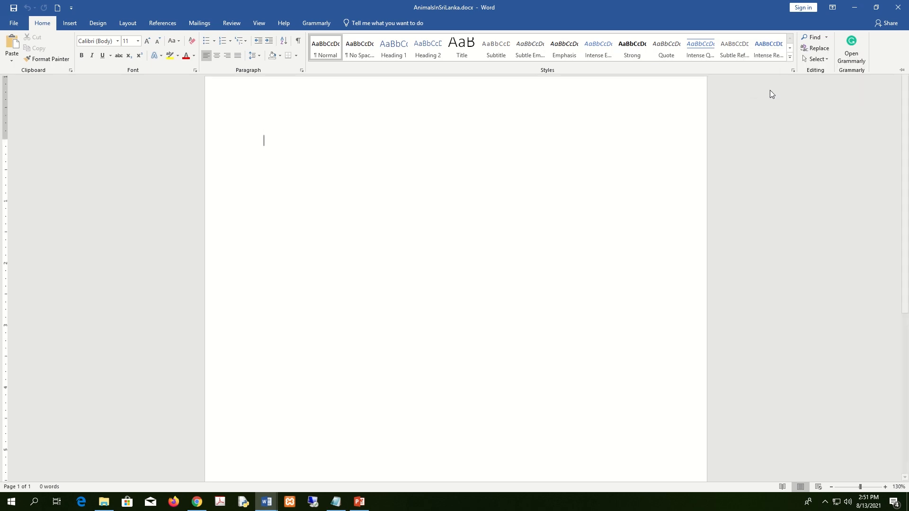
{"action": "key", "text": "super+Right"}
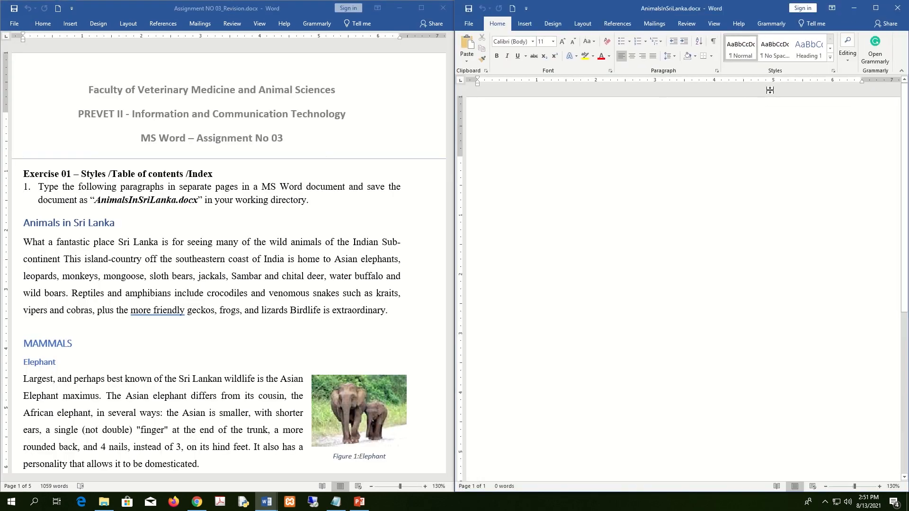
- Look over the assignment's animal paragraphs, and switch to the Notepad text, docking it to the left half of the screen
{"action": "scroll", "coordinate": [206, 125], "scroll_direction": "down", "scroll_amount": 3}
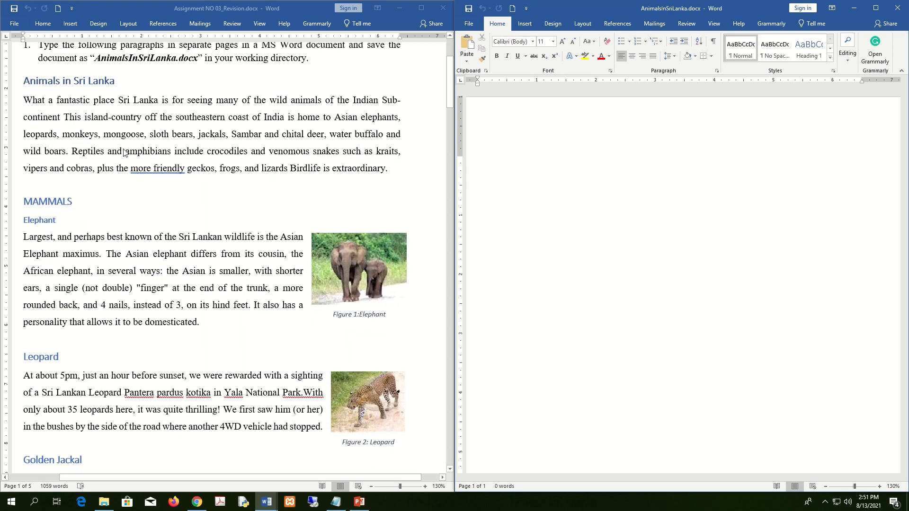
{"action": "scroll", "coordinate": [147, 268], "scroll_direction": "down", "scroll_amount": 6}
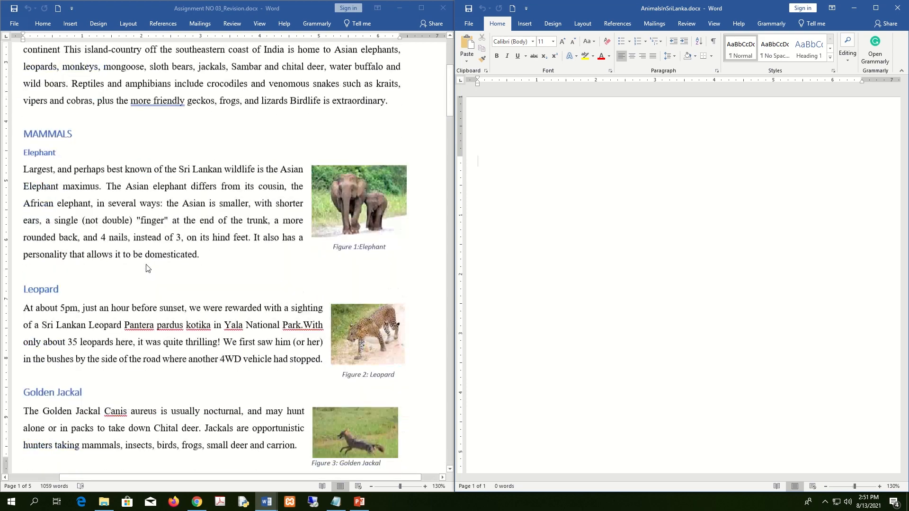
{"action": "scroll", "coordinate": [147, 268], "scroll_direction": "up", "scroll_amount": 2}
{"action": "scroll", "coordinate": [147, 268], "scroll_direction": "up", "scroll_amount": 6}
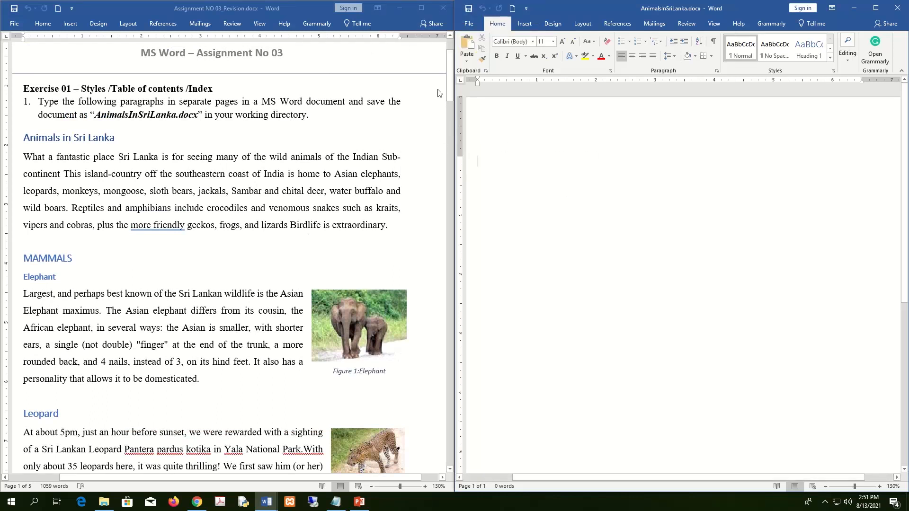
{"action": "left_click", "coordinate": [335, 501]}
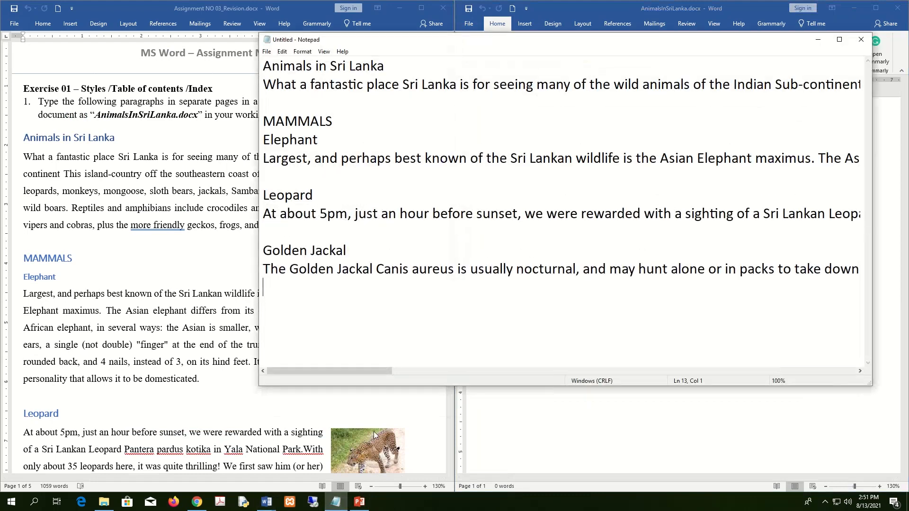
{"action": "key", "text": "super+Left"}
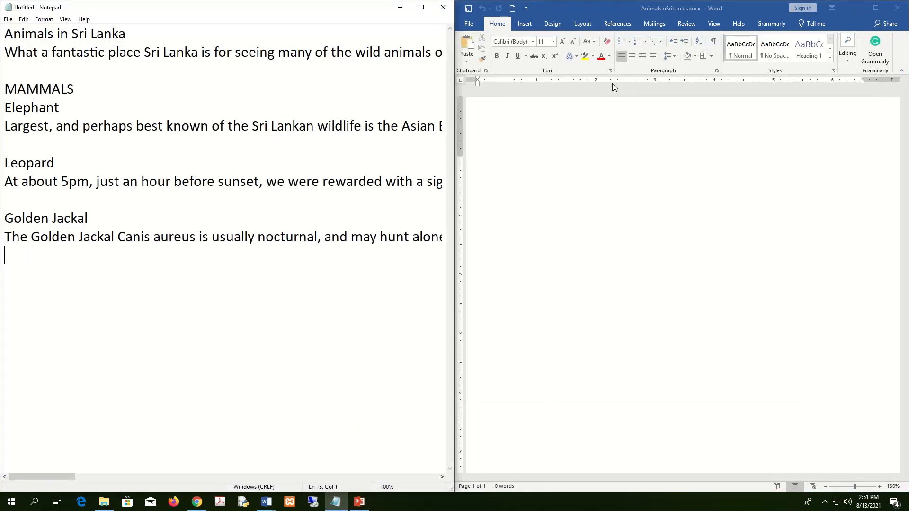
- Copy the "Animals in Sri Lanka" title and its paragraph from Notepad into the Word document
{"action": "left_click_drag", "start_coordinate": [9, 39], "coordinate": [44, 73]}
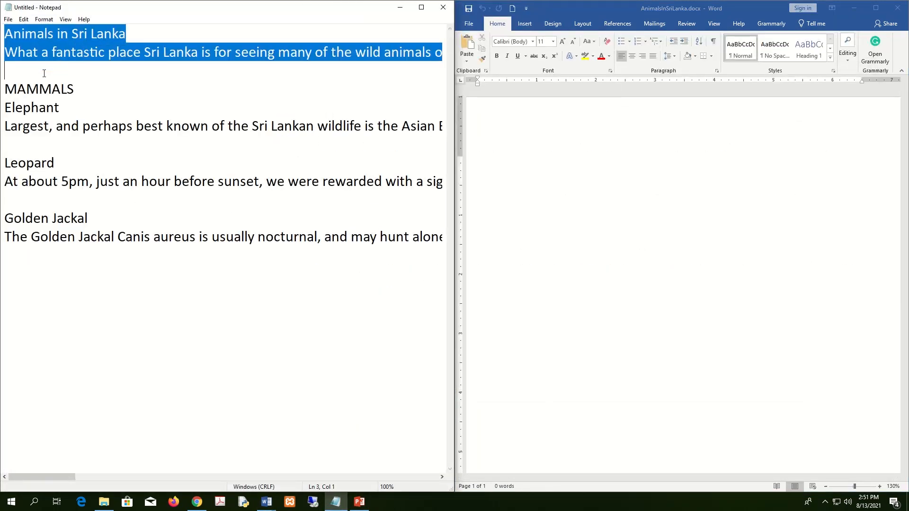
{"action": "key", "text": "ctrl+c"}
{"action": "left_click", "coordinate": [585, 159]}
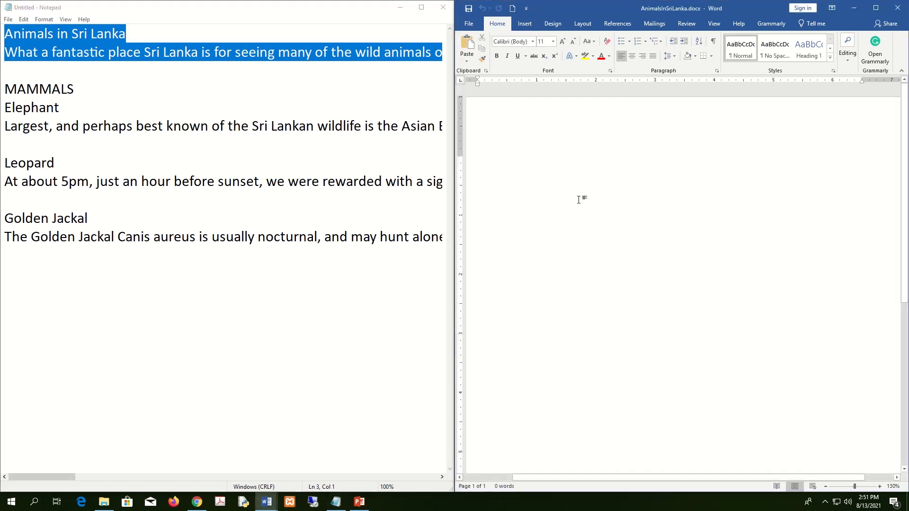
{"action": "key", "text": "ctrl+v"}
{"action": "key", "text": "ctrl+a"}
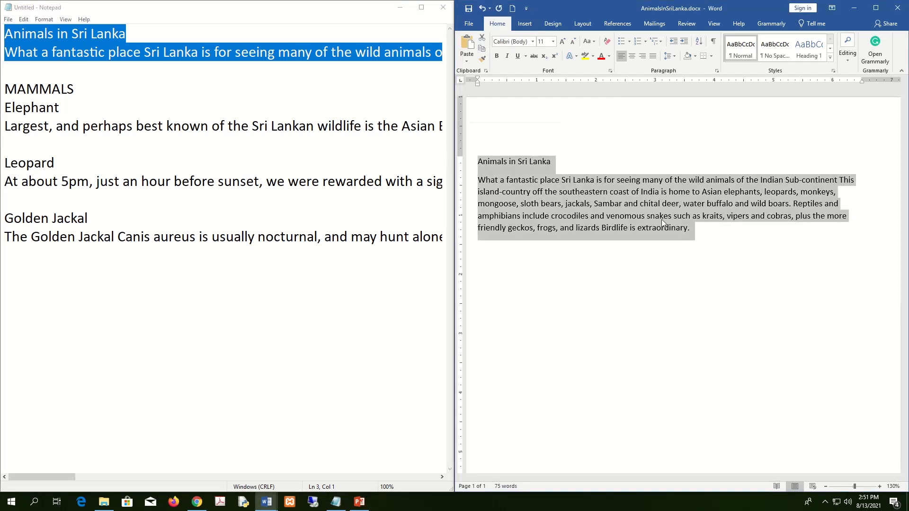
{"action": "left_click", "coordinate": [719, 250]}
{"action": "scroll", "coordinate": [719, 251], "scroll_direction": "down", "scroll_amount": 5}
{"action": "scroll", "coordinate": [719, 251], "scroll_direction": "up", "scroll_amount": 5}
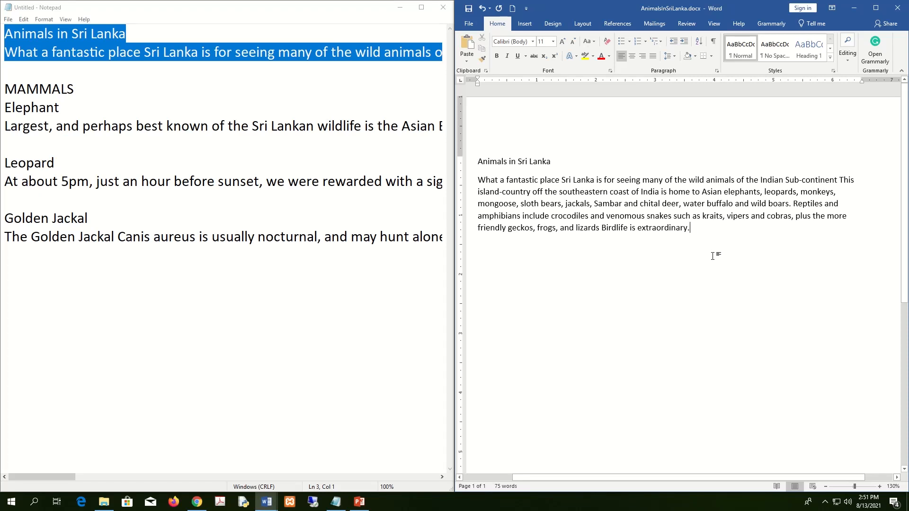
- Insert a page break after the introduction and paste the MAMMALS and Elephant text from Notepad on the new page
{"action": "key", "text": "ctrl+Return"}
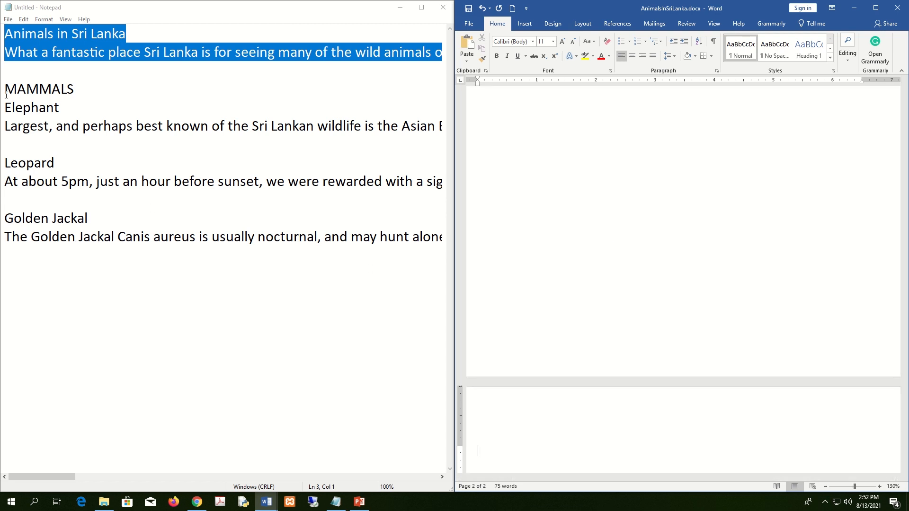
{"action": "left_click_drag", "start_coordinate": [6, 93], "coordinate": [10, 137]}
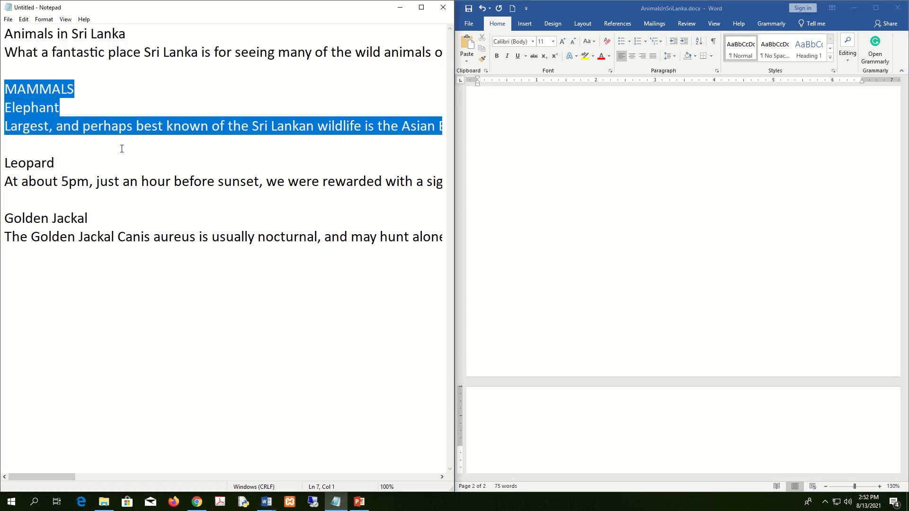
{"action": "left_click", "coordinate": [522, 145]}
{"action": "scroll", "coordinate": [594, 281], "scroll_direction": "down", "scroll_amount": 5}
{"action": "left_click", "coordinate": [529, 309]}
{"action": "key", "text": "ctrl+v"}
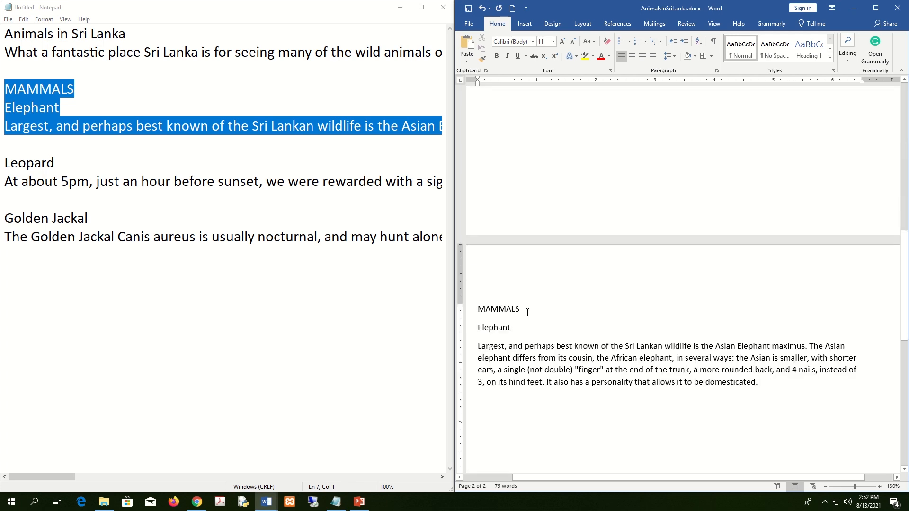
- Add another page after the Elephant text and paste the Leopard heading and paragraph from Notepad there
{"action": "scroll", "coordinate": [592, 341], "scroll_direction": "down", "scroll_amount": 3}
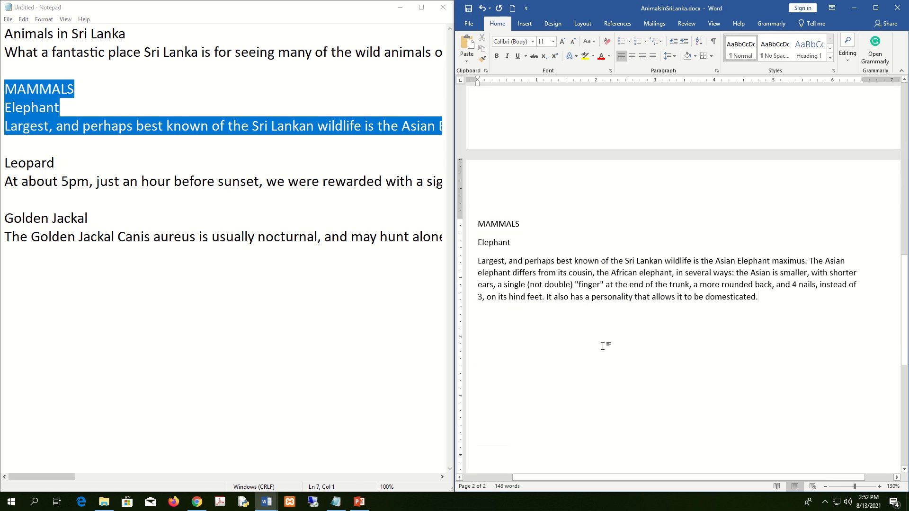
{"action": "scroll", "coordinate": [603, 346], "scroll_direction": "down", "scroll_amount": 10}
{"action": "left_click_drag", "start_coordinate": [5, 163], "coordinate": [5, 199]}
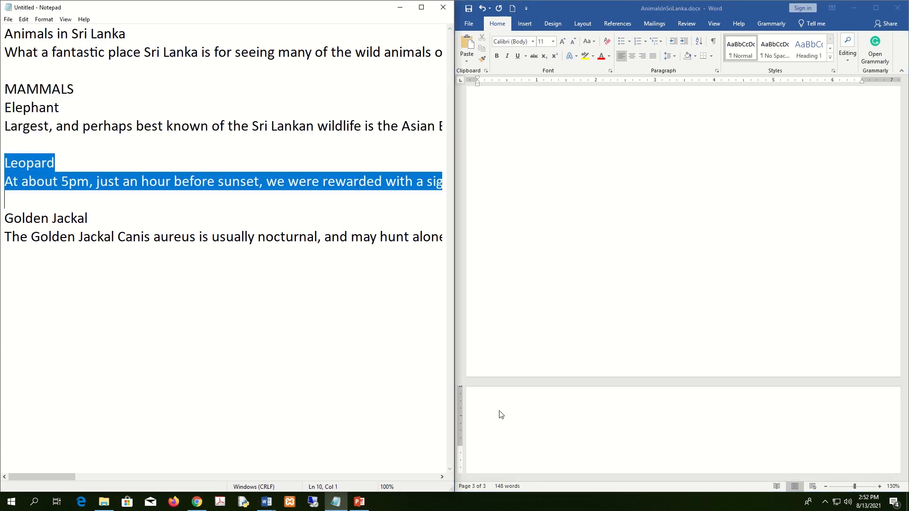
{"action": "left_click", "coordinate": [521, 436]}
{"action": "key", "text": "ctrl+v"}
- Insert a page break after the Leopard paragraph and paste the Golden Jackal heading and paragraph from Notepad
{"action": "left_click", "coordinate": [14, 218]}
{"action": "left_click_drag", "start_coordinate": [5, 218], "coordinate": [15, 255]}
{"action": "scroll", "coordinate": [607, 408], "scroll_direction": "down", "scroll_amount": 3}
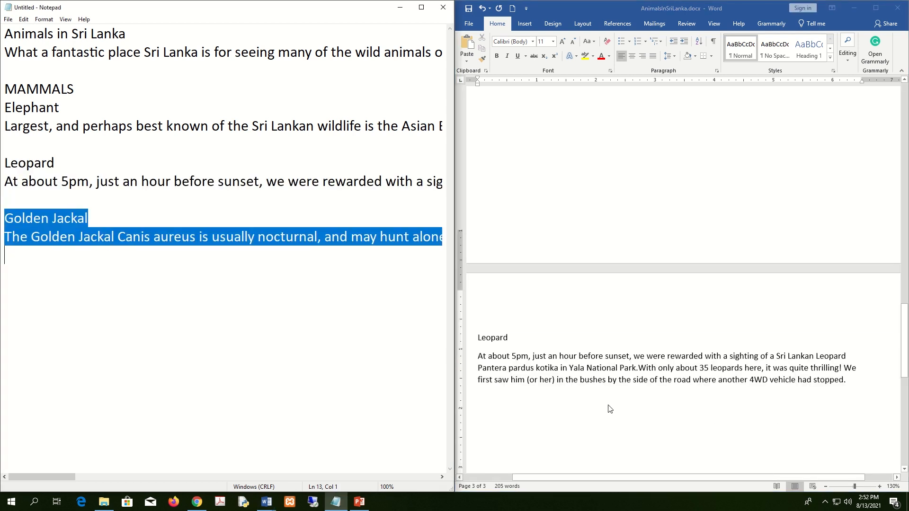
{"action": "left_click", "coordinate": [639, 392]}
{"action": "key", "text": "ctrl+Return"}
{"action": "key", "text": "ctrl+v"}
{"action": "scroll", "coordinate": [639, 392], "scroll_direction": "down", "scroll_amount": 5}
{"action": "scroll", "coordinate": [638, 392], "scroll_direction": "up", "scroll_amount": 15}
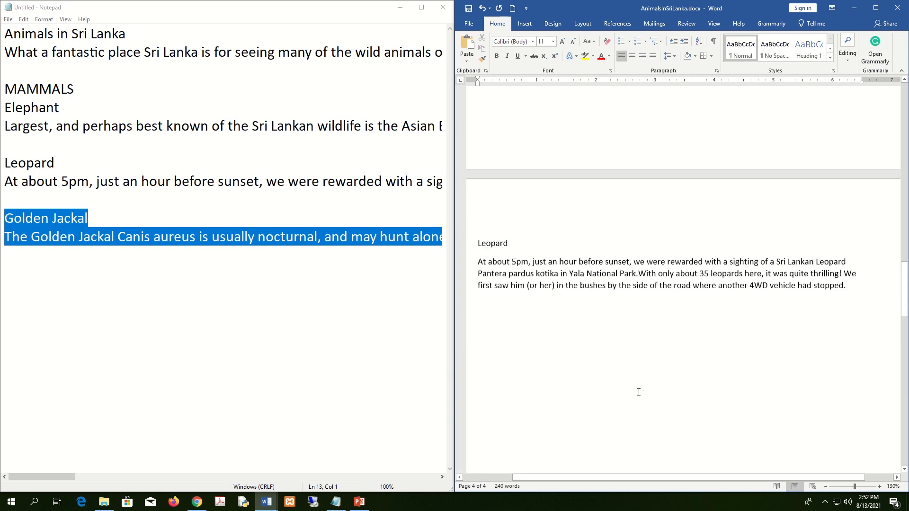
- Minimize Notepad and go to the style creation instructions in section 1.1 of the assignment document
{"action": "left_click", "coordinate": [400, 7]}
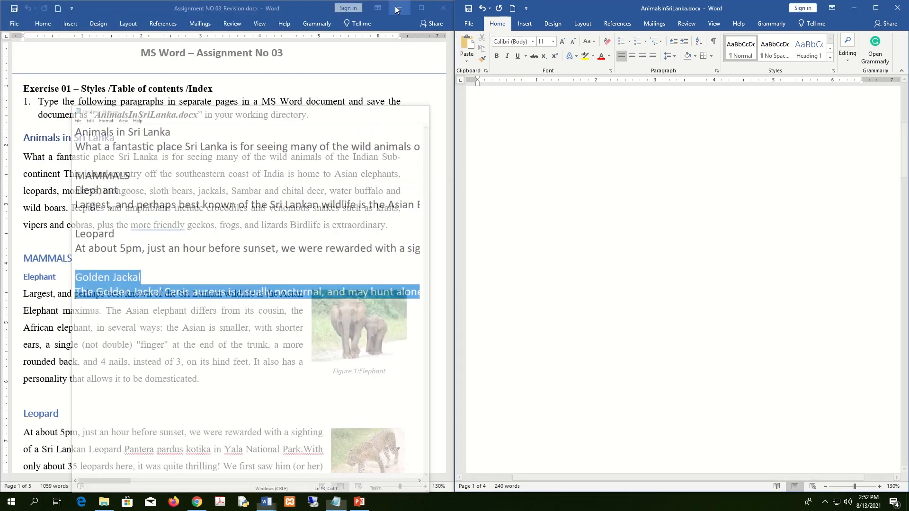
{"action": "scroll", "coordinate": [159, 254], "scroll_direction": "down", "scroll_amount": 10}
{"action": "scroll", "coordinate": [159, 254], "scroll_direction": "down", "scroll_amount": 5}
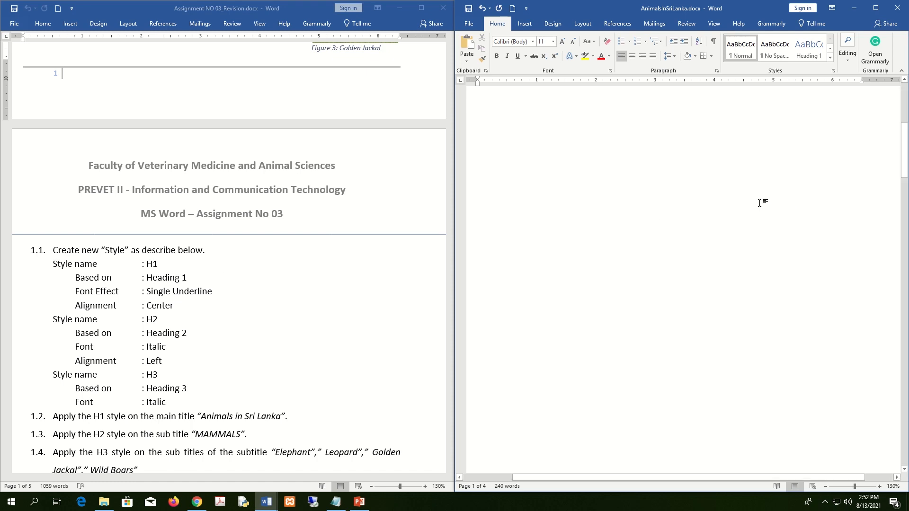
- Maximize the AnimalsInSriLanka.docx window and open the Styles pane over the first page
{"action": "scroll", "coordinate": [759, 202], "scroll_direction": "up", "scroll_amount": 5}
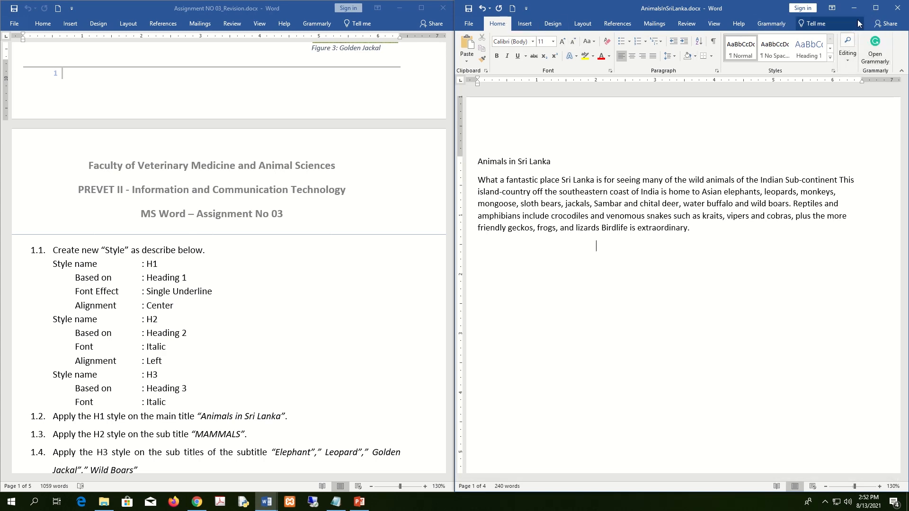
{"action": "left_click", "coordinate": [875, 8]}
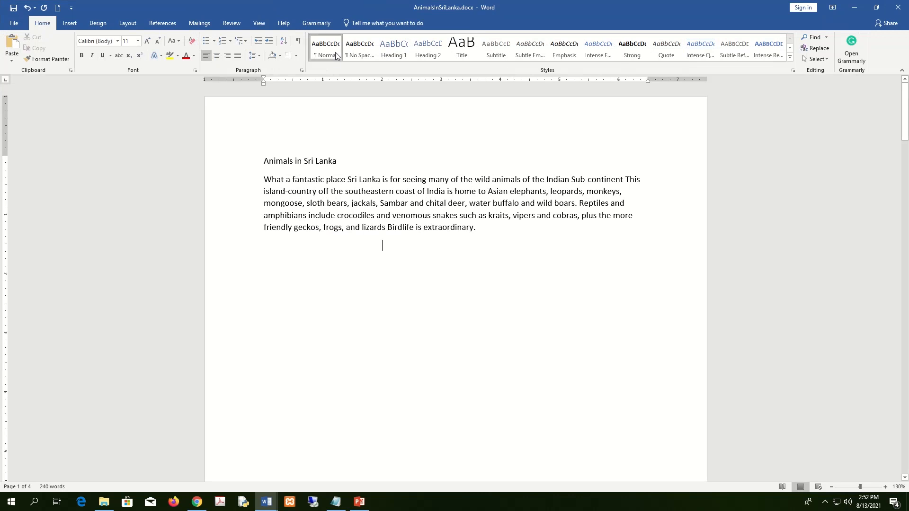
{"action": "left_click", "coordinate": [789, 56]}
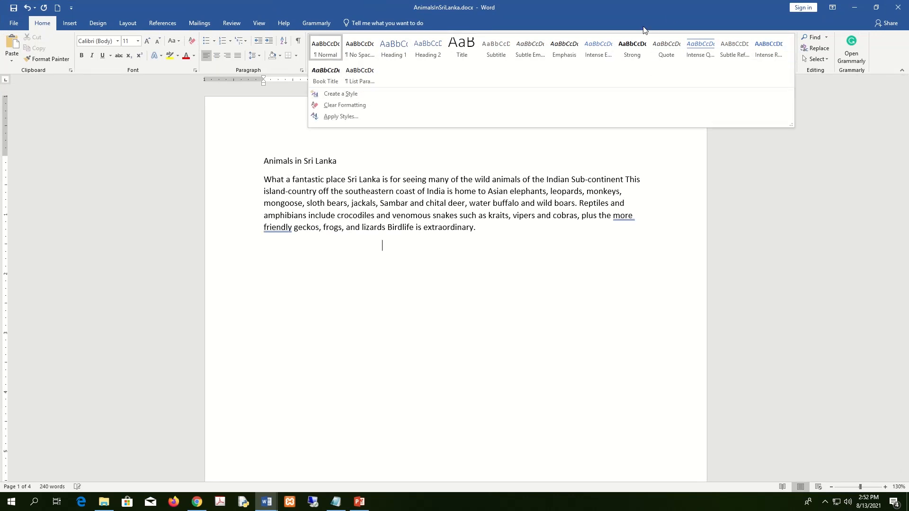
{"action": "left_click", "coordinate": [661, 14]}
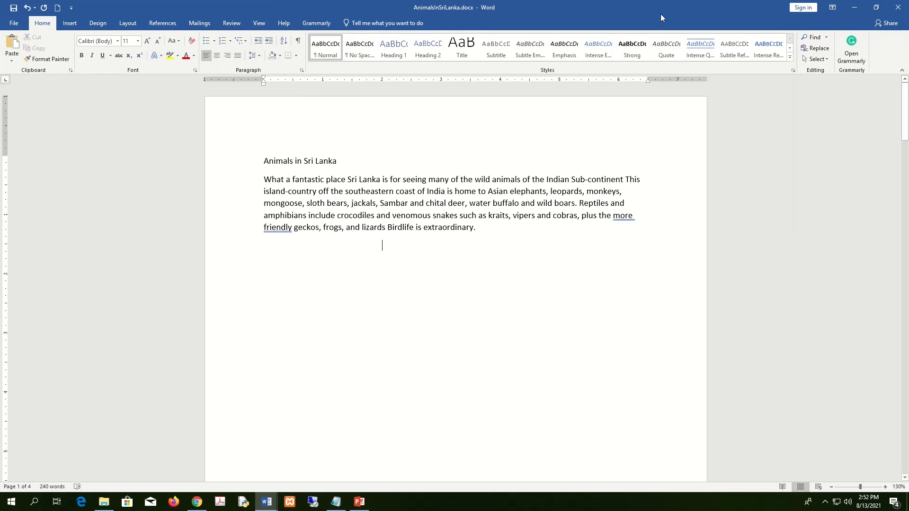
{"action": "left_click", "coordinate": [793, 70]}
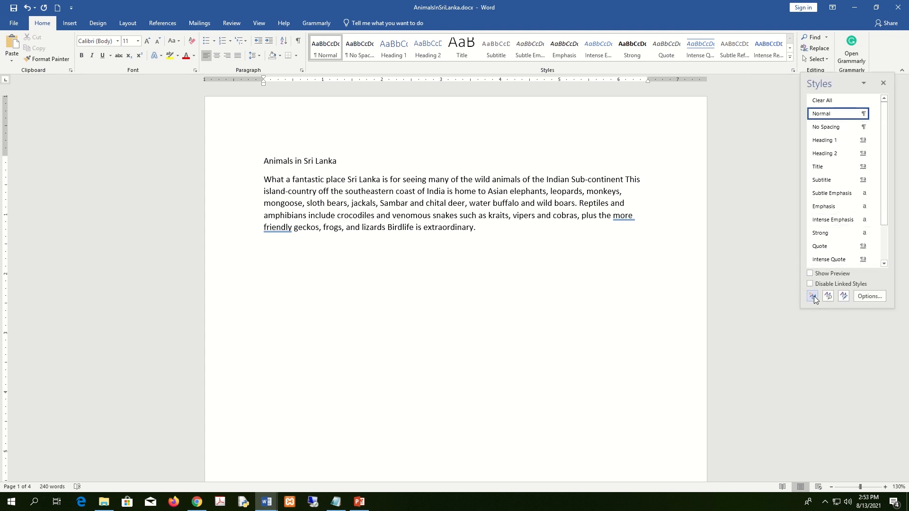
{"action": "left_click_drag", "start_coordinate": [835, 80], "coordinate": [636, 81]}
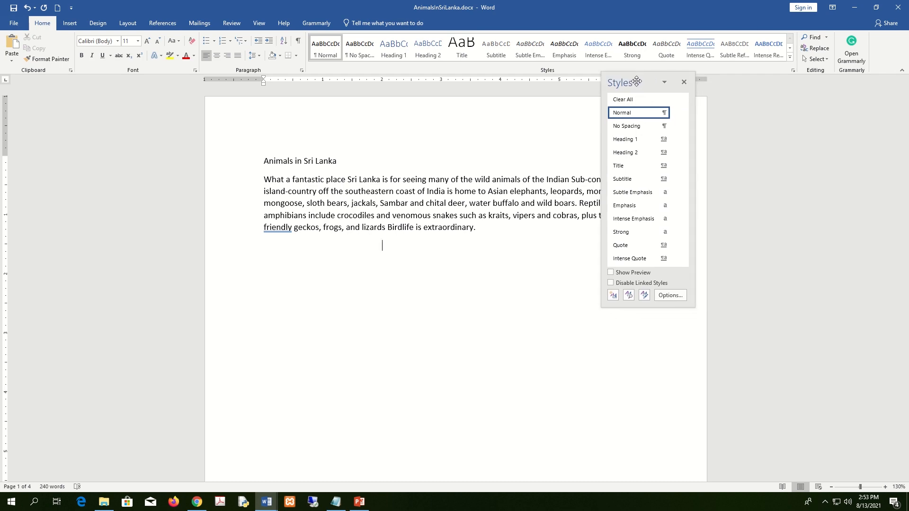
- Magnify the screen to 200% to examine the New Style control in the Styles pane, and return to 100%
{"action": "key", "text": "super+plus"}
{"action": "key", "text": "super+plus"}
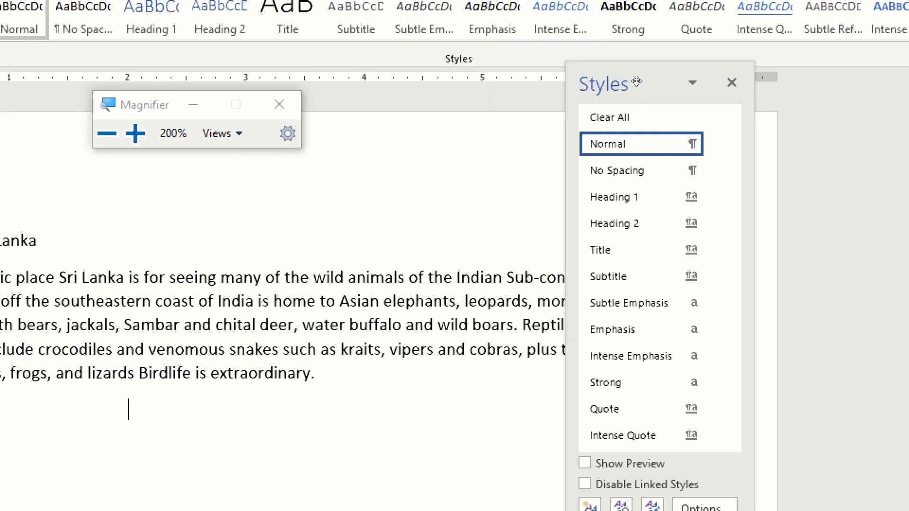
{"action": "left_click_drag", "start_coordinate": [636, 81], "coordinate": [648, 38]}
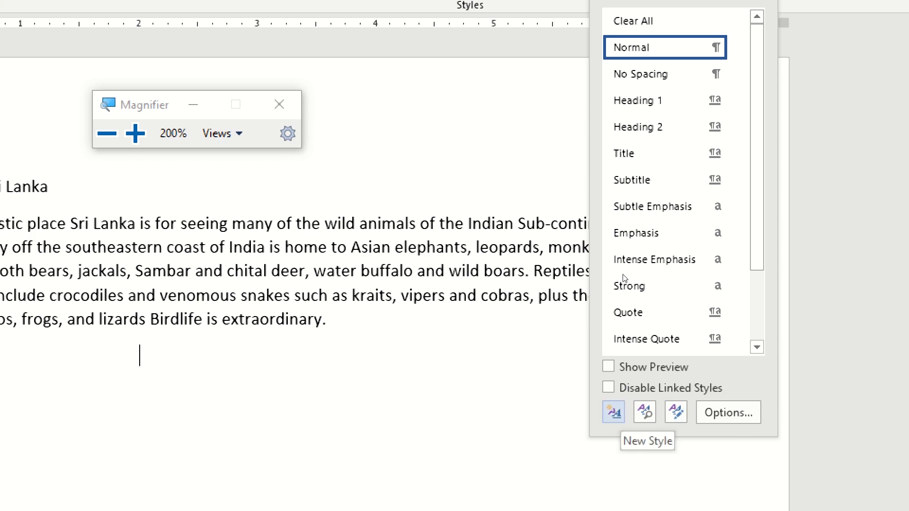
{"action": "key", "text": "super+minus"}
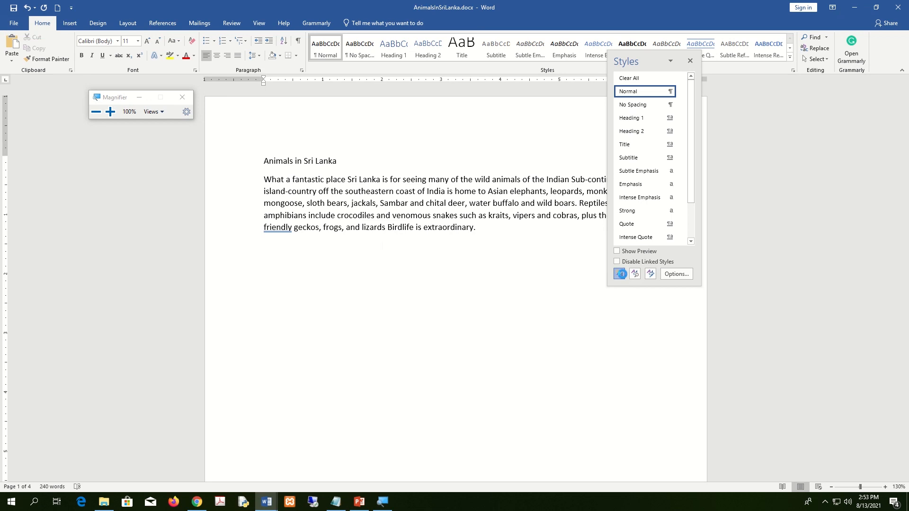
- Start a new paragraph style named H1 and base it on Heading 1
{"action": "left_click", "coordinate": [620, 274]}
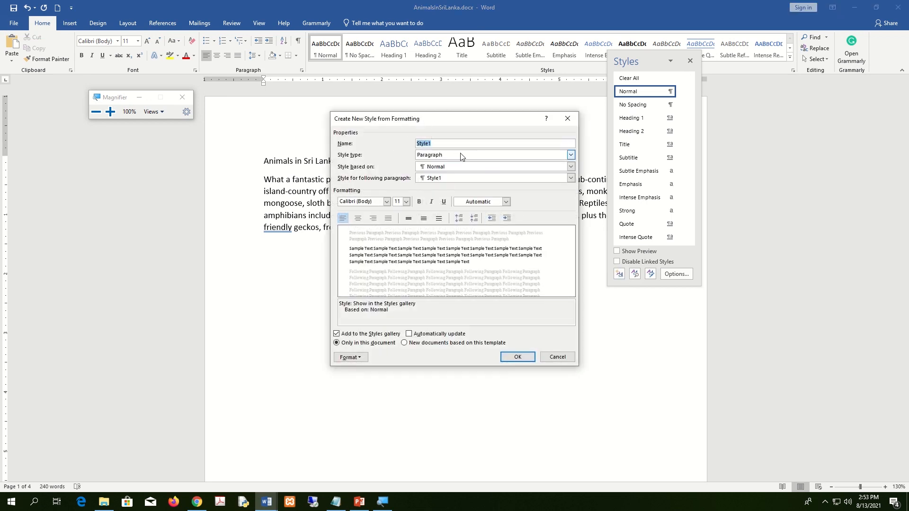
{"action": "type", "text": "H1"}
{"action": "left_click", "coordinate": [571, 167]}
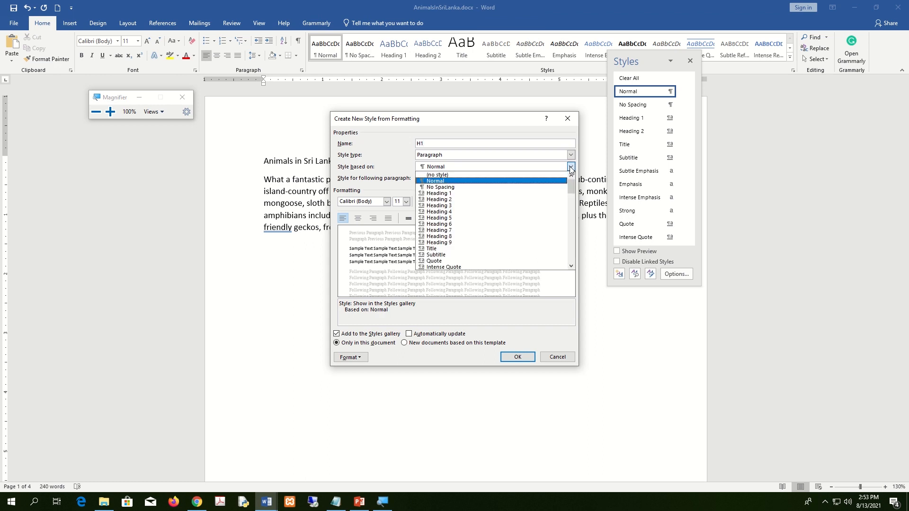
{"action": "left_click", "coordinate": [480, 194]}
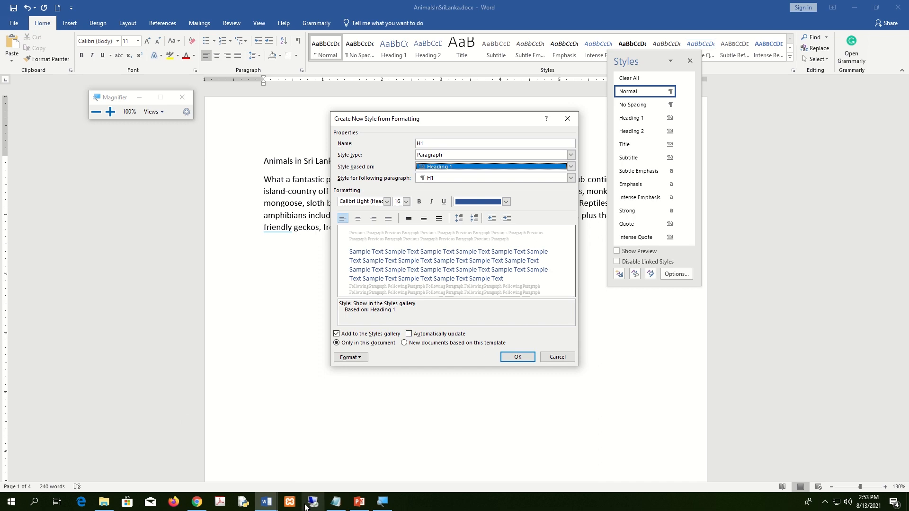
- Give the new H1 style a single underline and centered alignment
{"action": "mouse_move", "coordinate": [266, 502]}
{"action": "mouse_move", "coordinate": [217, 471]}
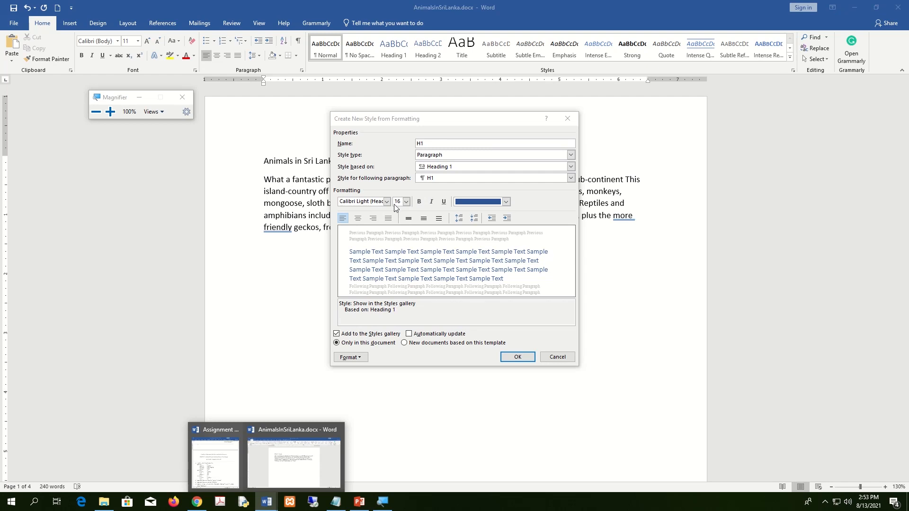
{"action": "left_click", "coordinate": [444, 202]}
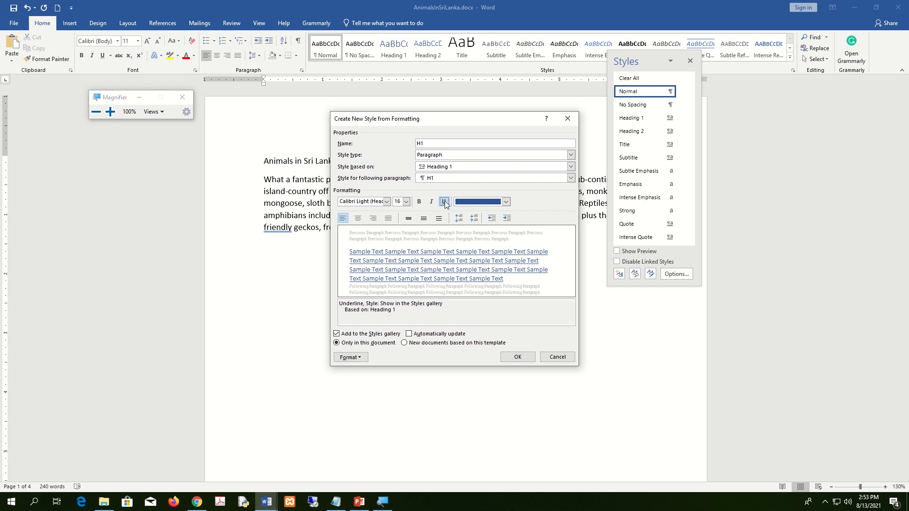
{"action": "left_click", "coordinate": [266, 502]}
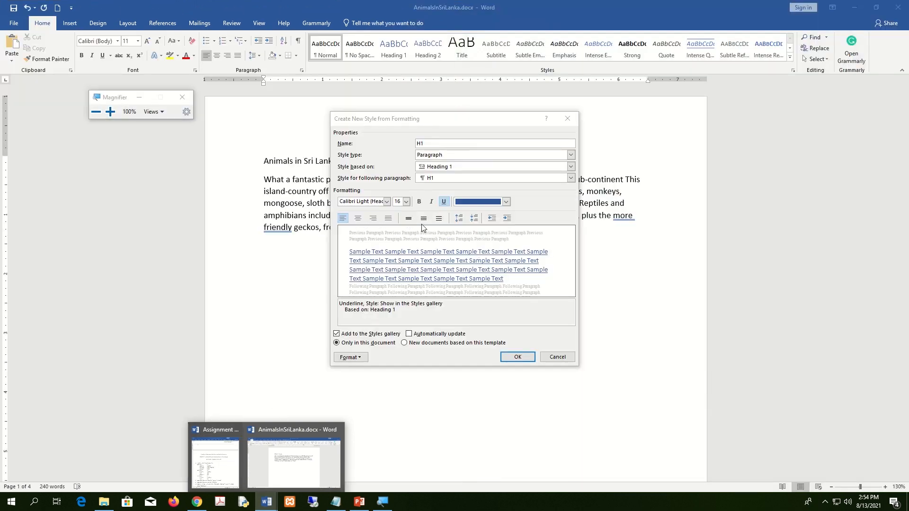
{"action": "left_click", "coordinate": [357, 220]}
{"action": "left_click", "coordinate": [357, 220]}
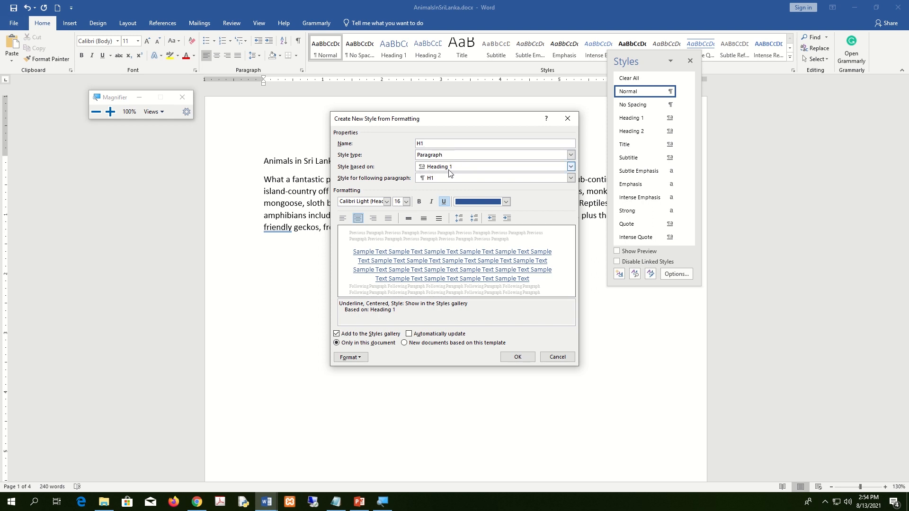
- Try the Character and Table types for the H1 style, and return its type to Paragraph
{"action": "left_click", "coordinate": [571, 155]}
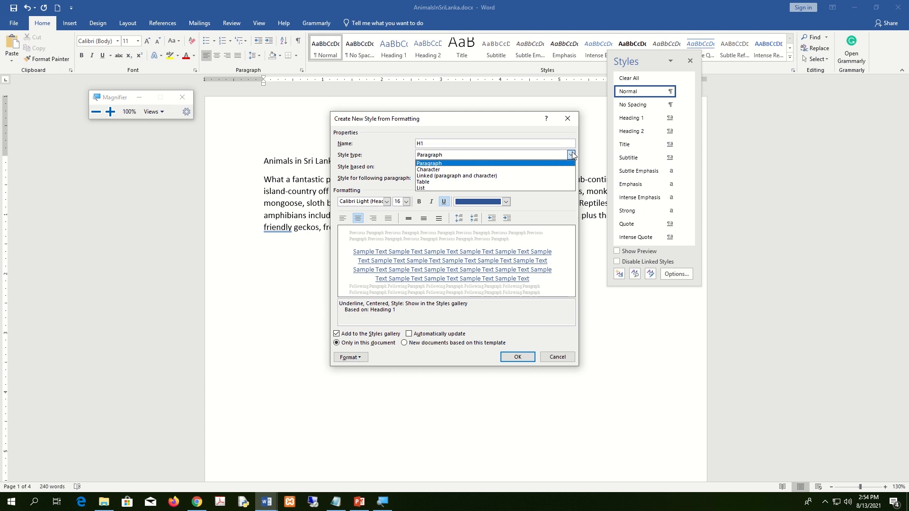
{"action": "left_click", "coordinate": [572, 152]}
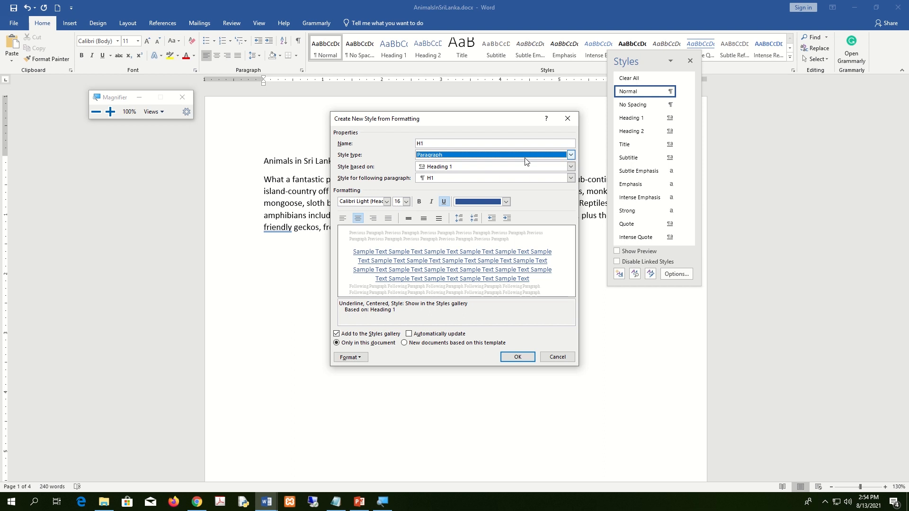
{"action": "left_click", "coordinate": [560, 157]}
{"action": "left_click", "coordinate": [483, 170]}
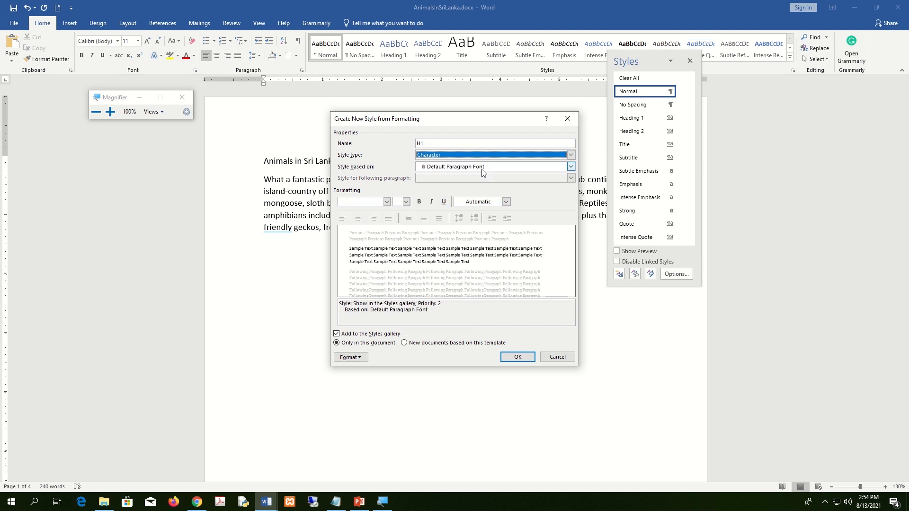
{"action": "left_click", "coordinate": [504, 156]}
{"action": "left_click", "coordinate": [482, 183]}
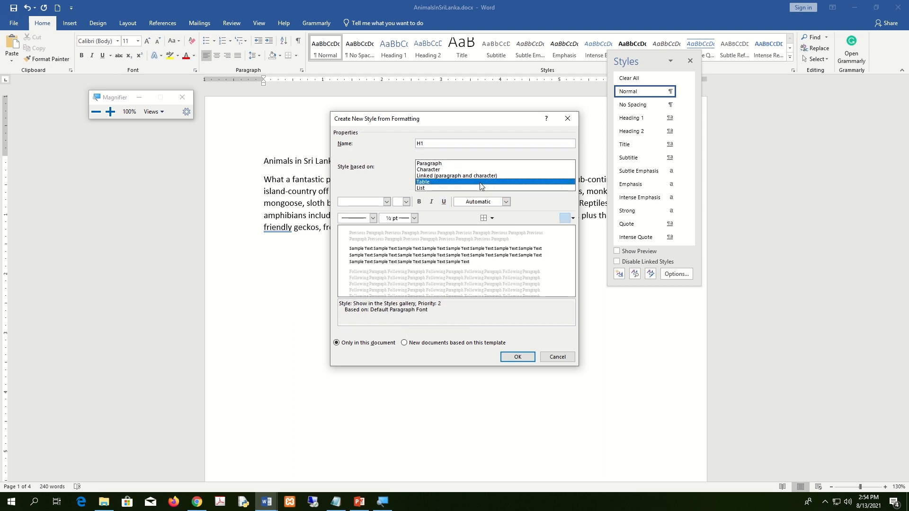
{"action": "left_click", "coordinate": [490, 156]}
{"action": "left_click", "coordinate": [479, 164]}
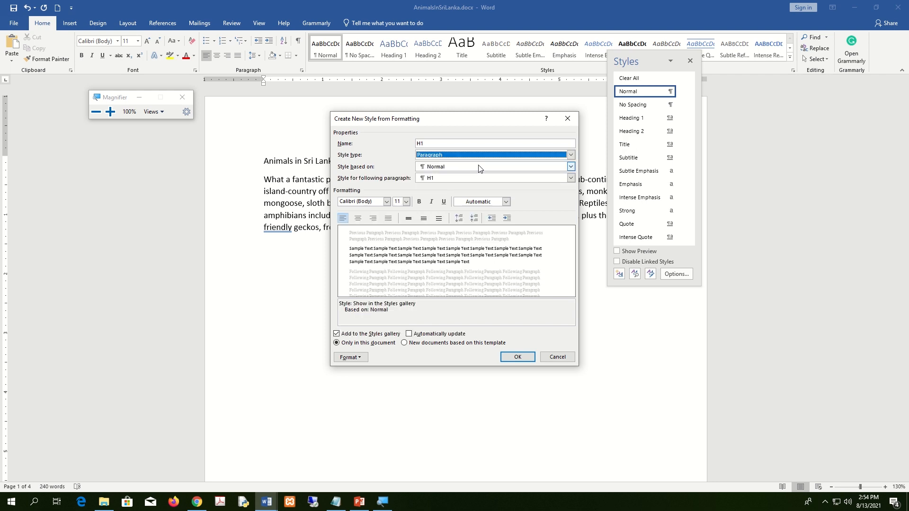
- Base H1 on Heading 1 with underlined, centered text, and create the style
{"action": "left_click", "coordinate": [476, 167]}
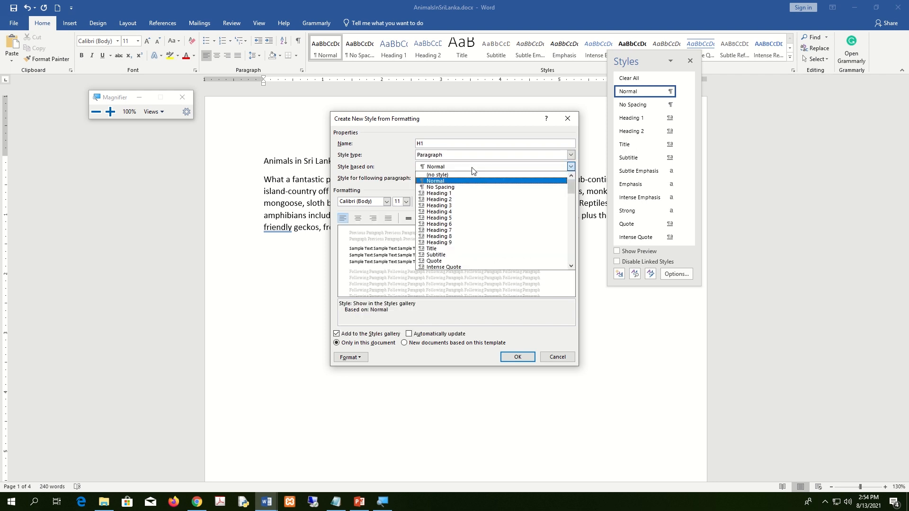
{"action": "left_click", "coordinate": [459, 195]}
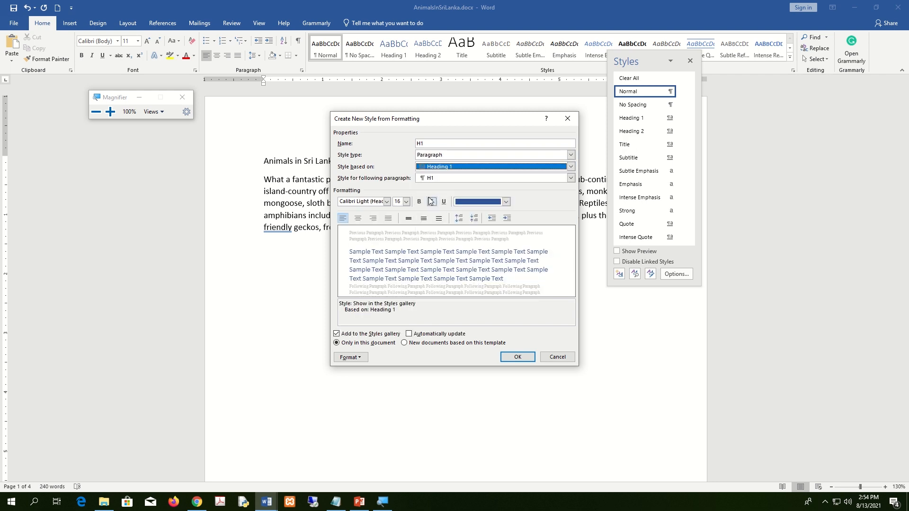
{"action": "left_click", "coordinate": [443, 203]}
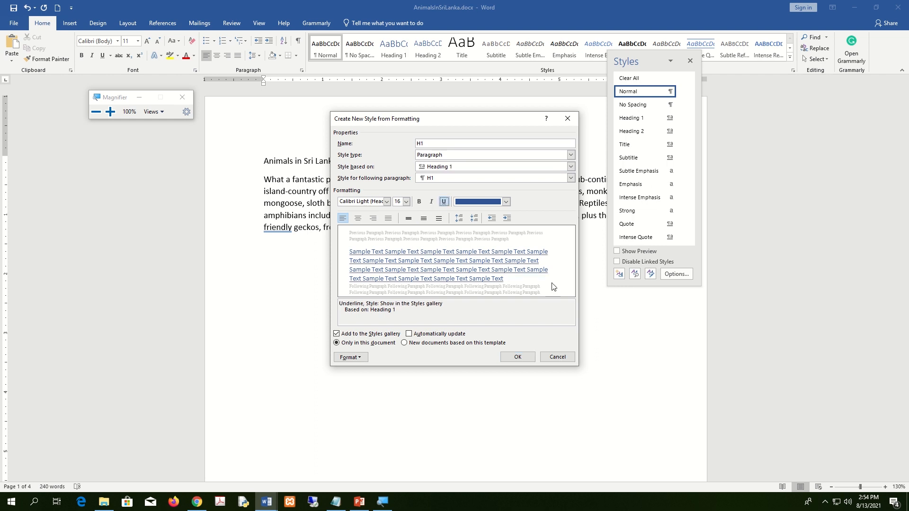
{"action": "left_click", "coordinate": [358, 219]}
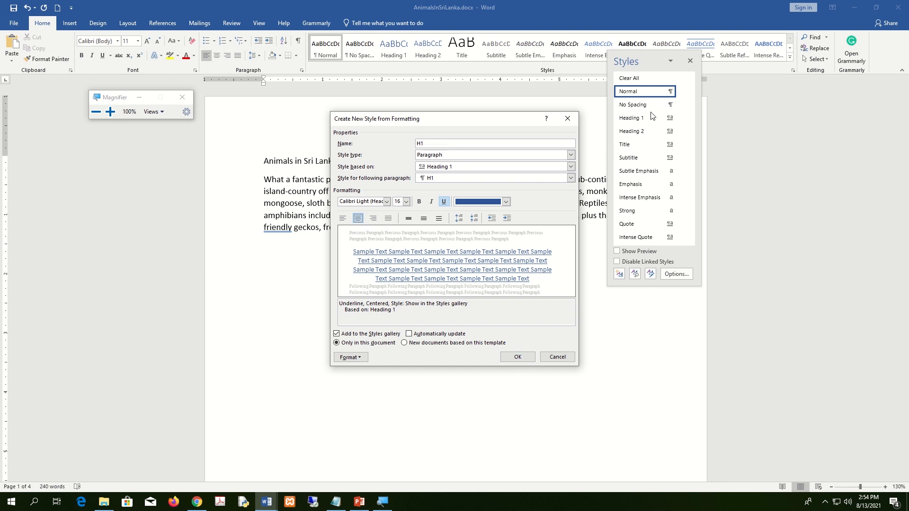
{"action": "left_click", "coordinate": [518, 356]}
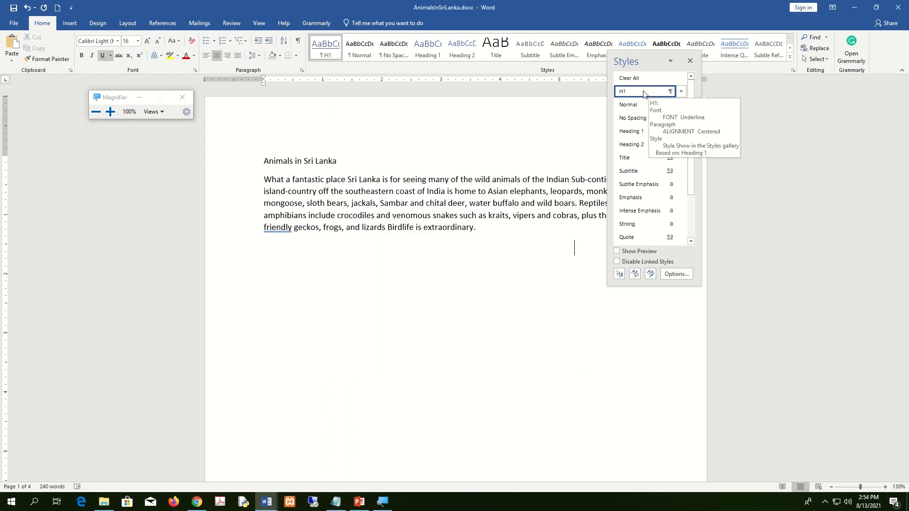
{"action": "left_click", "coordinate": [334, 164]}
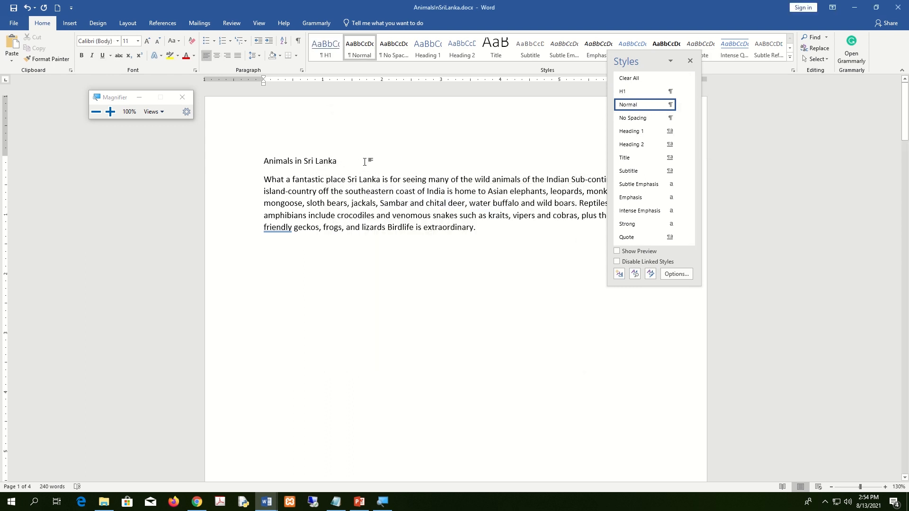
{"action": "left_click_drag", "start_coordinate": [364, 162], "coordinate": [270, 154]}
{"action": "left_click", "coordinate": [401, 161]}
{"action": "left_click_drag", "start_coordinate": [400, 161], "coordinate": [263, 158]}
{"action": "left_click", "coordinate": [392, 164]}
{"action": "left_click_drag", "start_coordinate": [391, 165], "coordinate": [253, 165]}
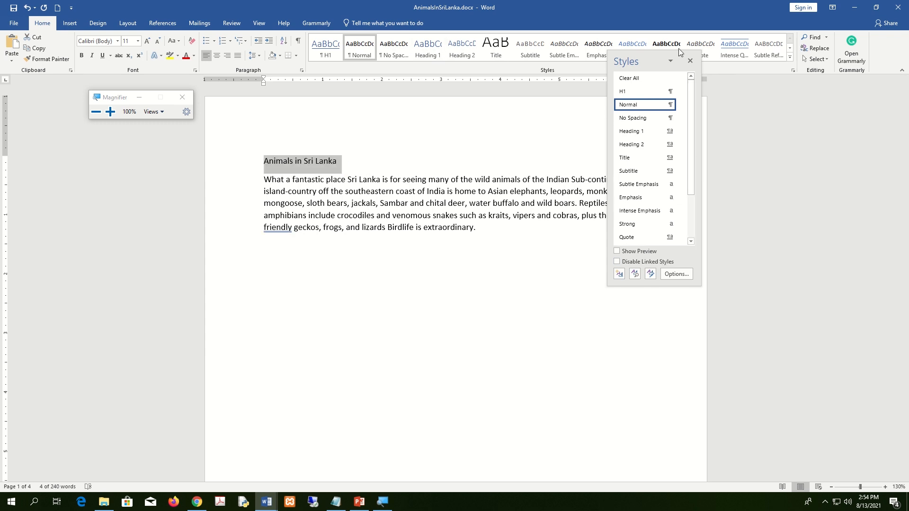
{"action": "left_click", "coordinate": [690, 63]}
{"action": "left_click", "coordinate": [789, 57]}
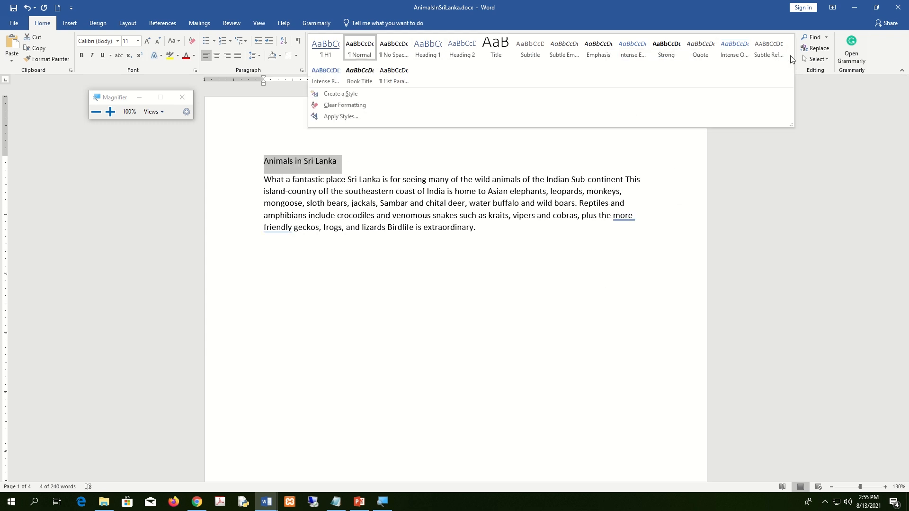
{"action": "left_click", "coordinate": [561, 288]}
- Place the document beside the assignment, close Magnifier, and bring the section 1.1 style instructions into view
{"action": "key", "text": "super+Right"}
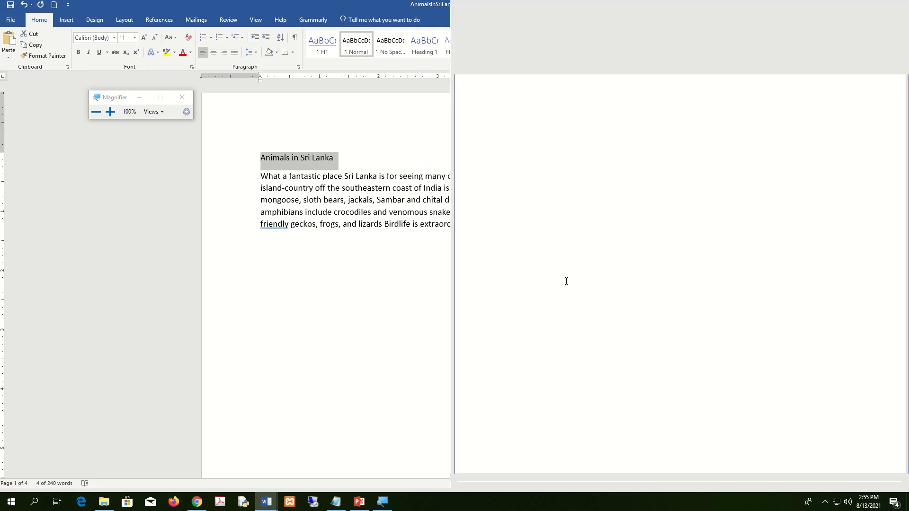
{"action": "scroll", "coordinate": [235, 220], "scroll_direction": "up", "scroll_amount": 10}
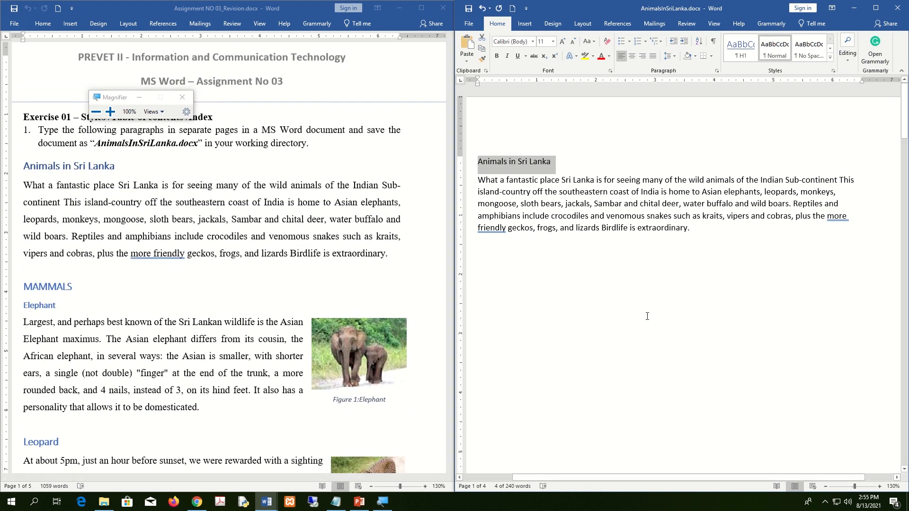
{"action": "left_click", "coordinate": [617, 293]}
{"action": "scroll", "coordinate": [233, 250], "scroll_direction": "down", "scroll_amount": 10}
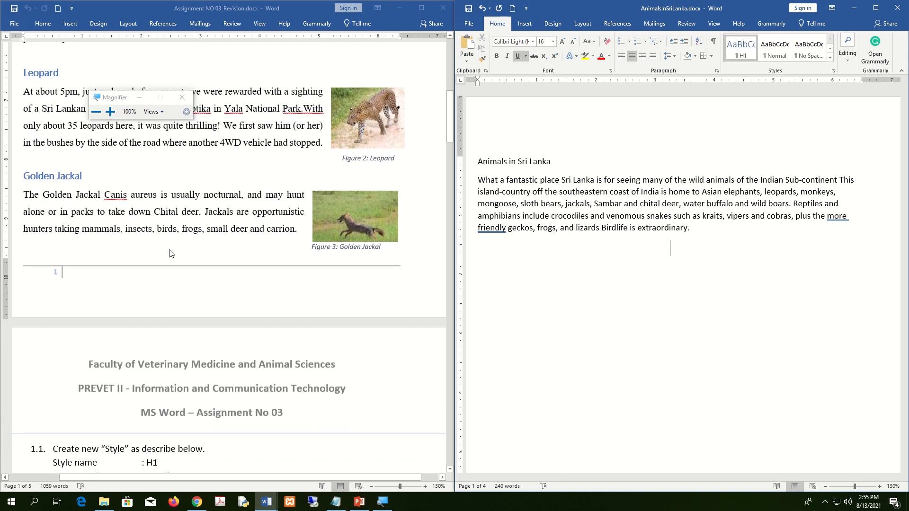
{"action": "left_click", "coordinate": [183, 97]}
{"action": "scroll", "coordinate": [155, 321], "scroll_direction": "down", "scroll_amount": 2}
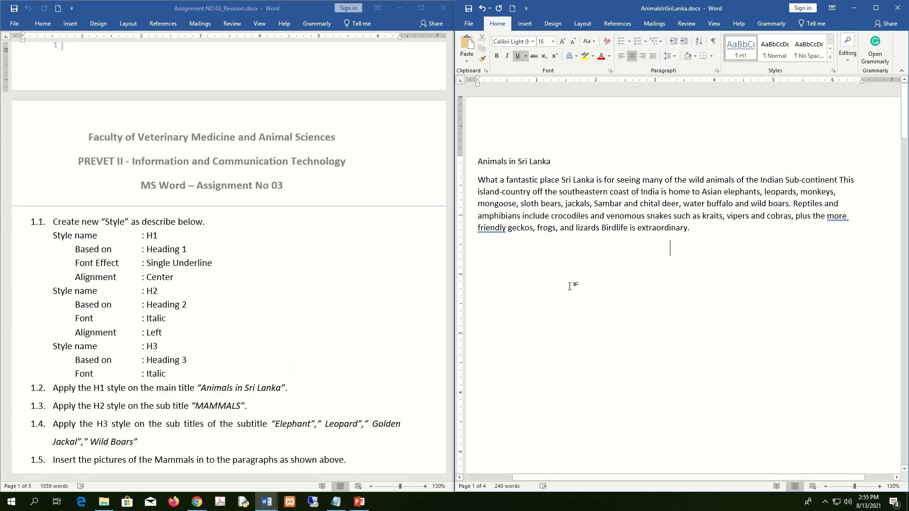
- Create a new paragraph style named H2, based on Heading 2 with italic text
{"action": "left_click", "coordinate": [834, 72]}
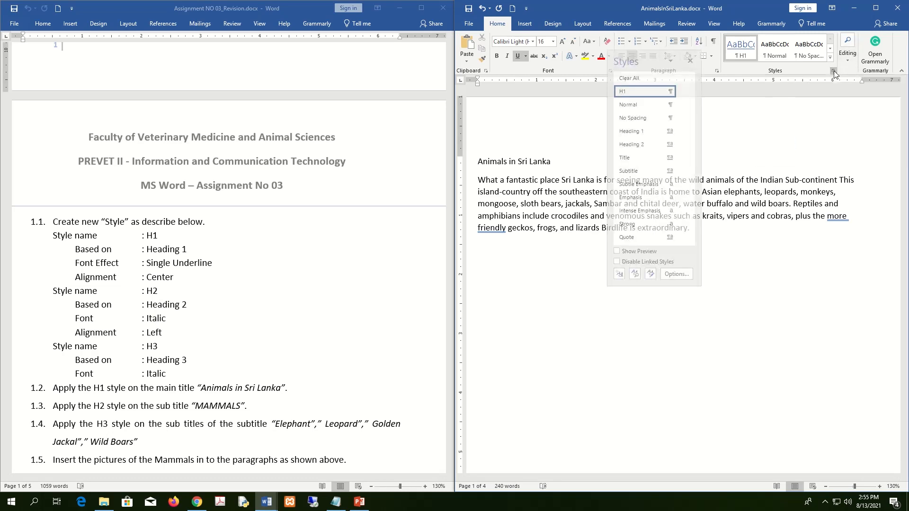
{"action": "left_click", "coordinate": [620, 274]}
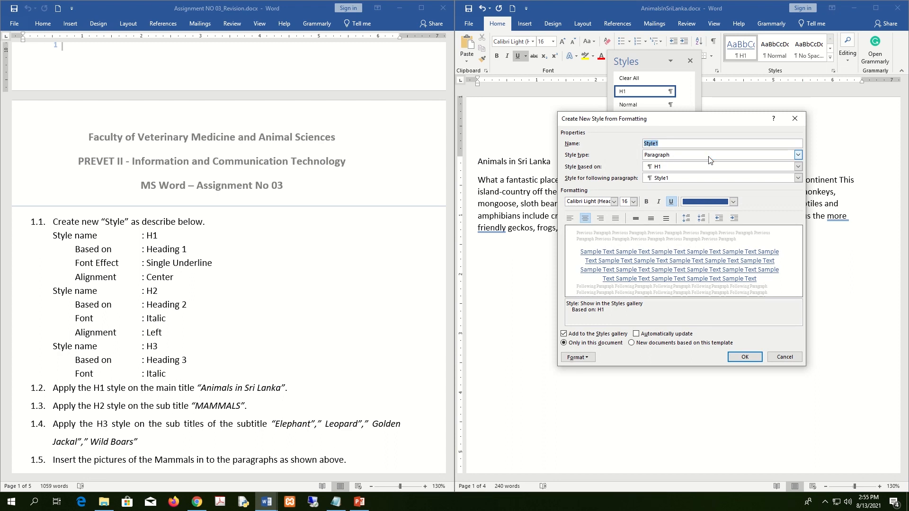
{"action": "type", "text": "H2"}
{"action": "left_click", "coordinate": [797, 167]}
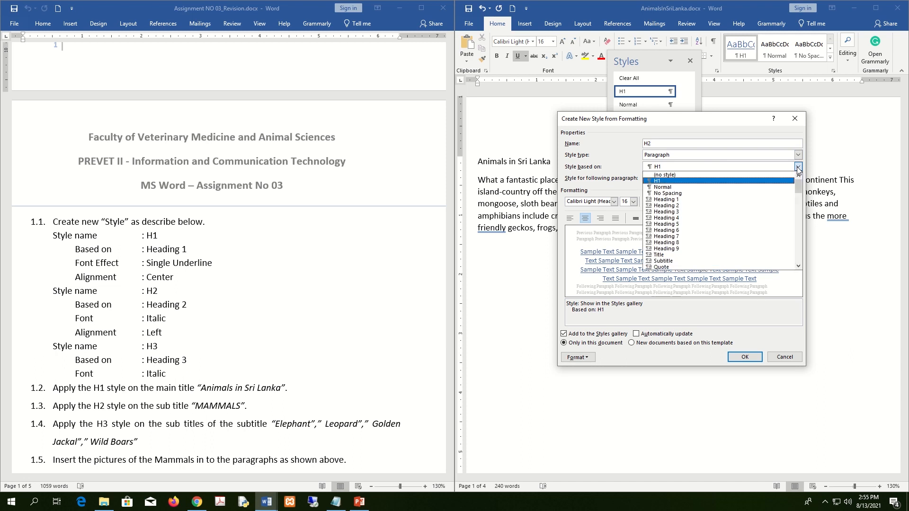
{"action": "left_click", "coordinate": [706, 208]}
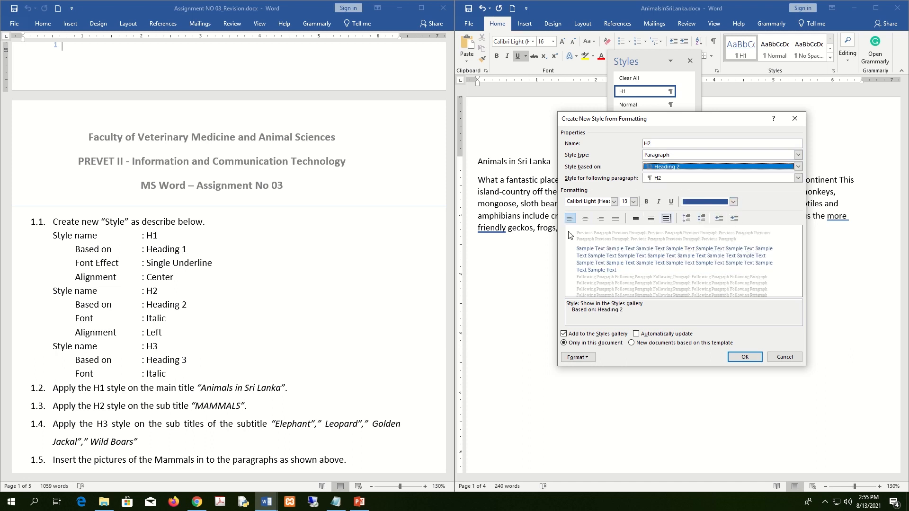
{"action": "left_click", "coordinate": [658, 202]}
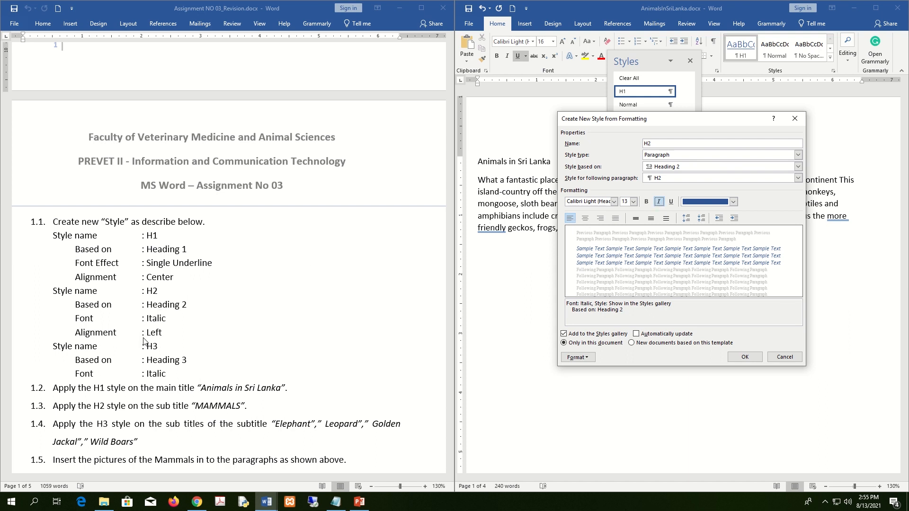
{"action": "left_click", "coordinate": [745, 357]}
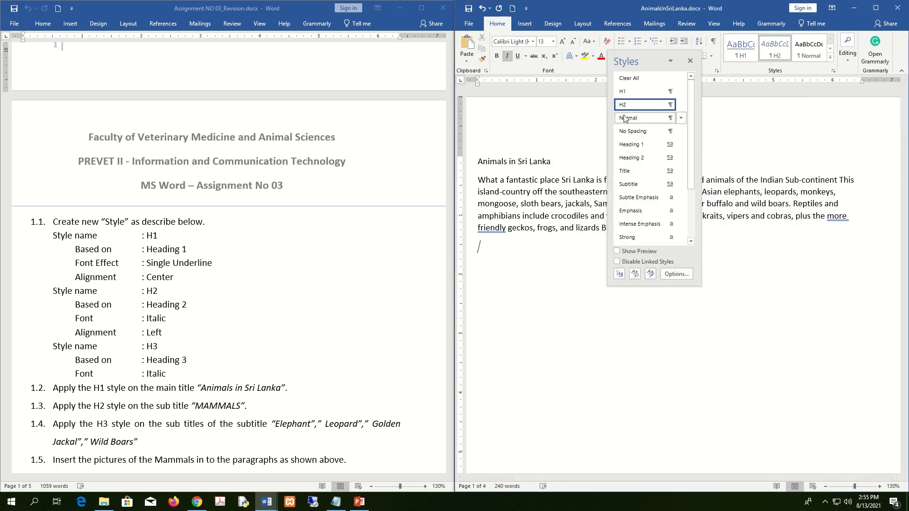
- Create a new paragraph style named H3, based on Heading 3 with italic text, and close the styles list
{"action": "left_click", "coordinate": [620, 275]}
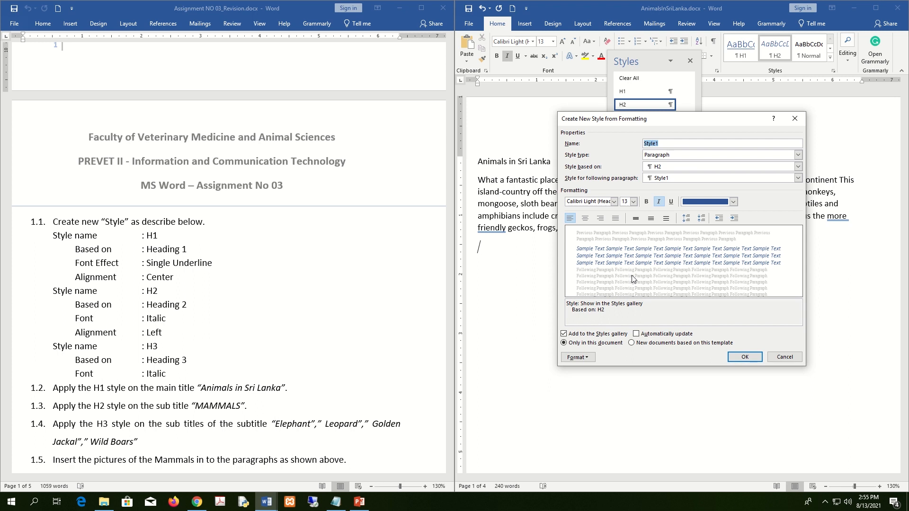
{"action": "type", "text": "H3"}
{"action": "left_click", "coordinate": [798, 166]}
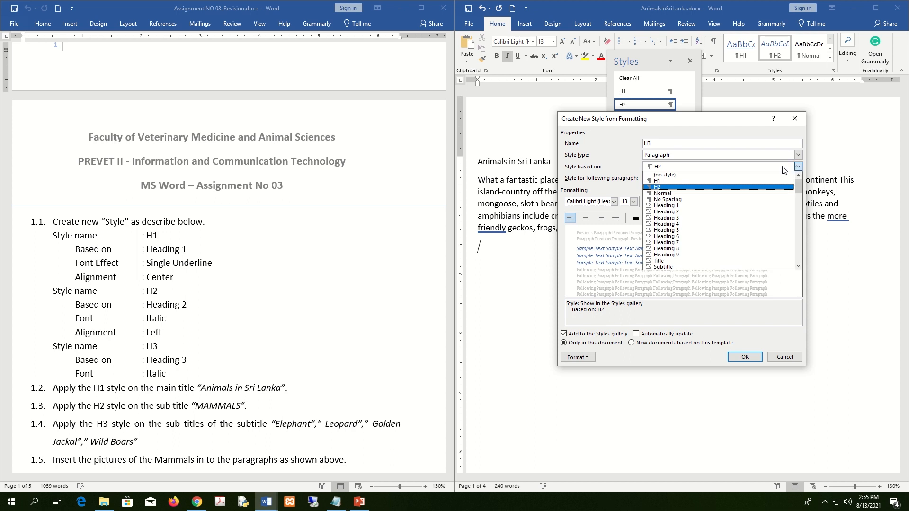
{"action": "left_click", "coordinate": [718, 218]}
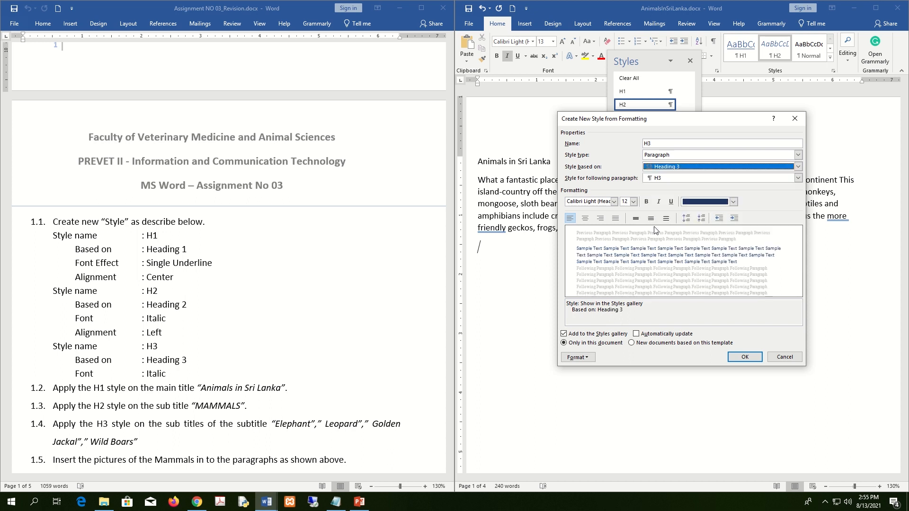
{"action": "left_click", "coordinate": [659, 202]}
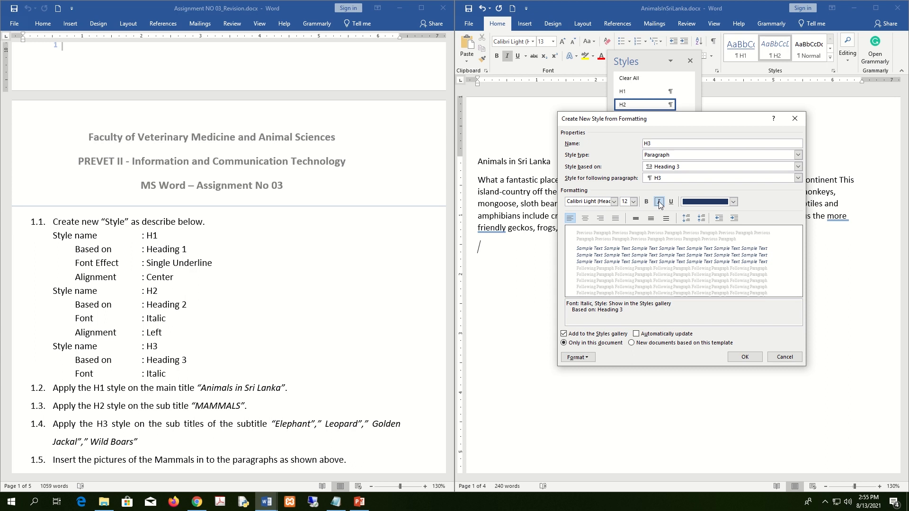
{"action": "left_click", "coordinate": [745, 358]}
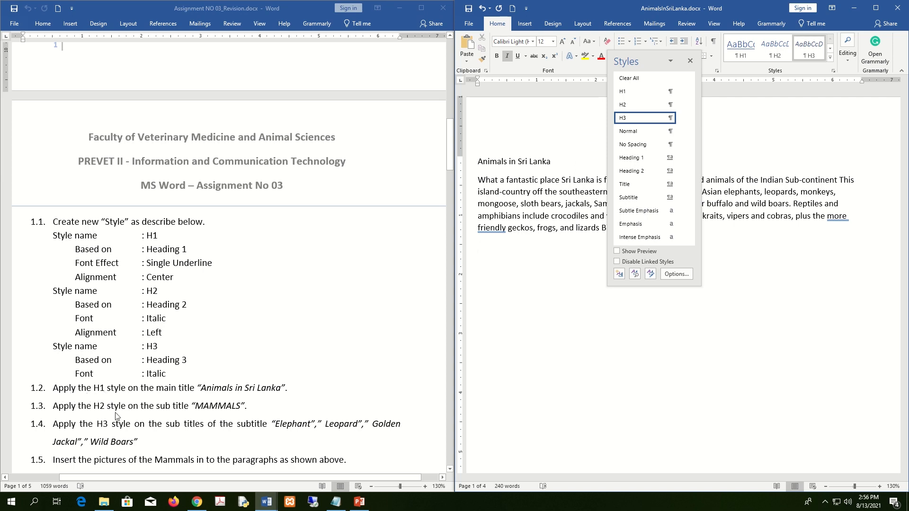
{"action": "scroll", "coordinate": [186, 360], "scroll_direction": "down", "scroll_amount": 3}
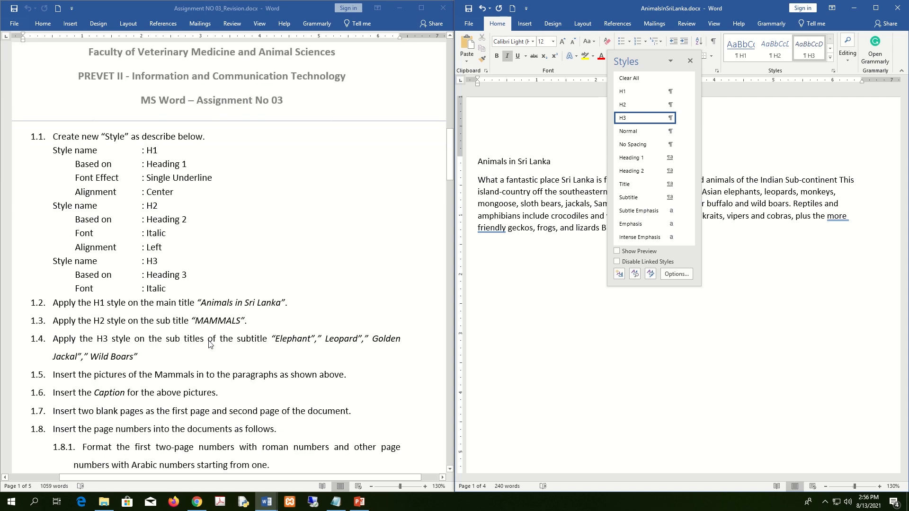
{"action": "left_click", "coordinate": [691, 60]}
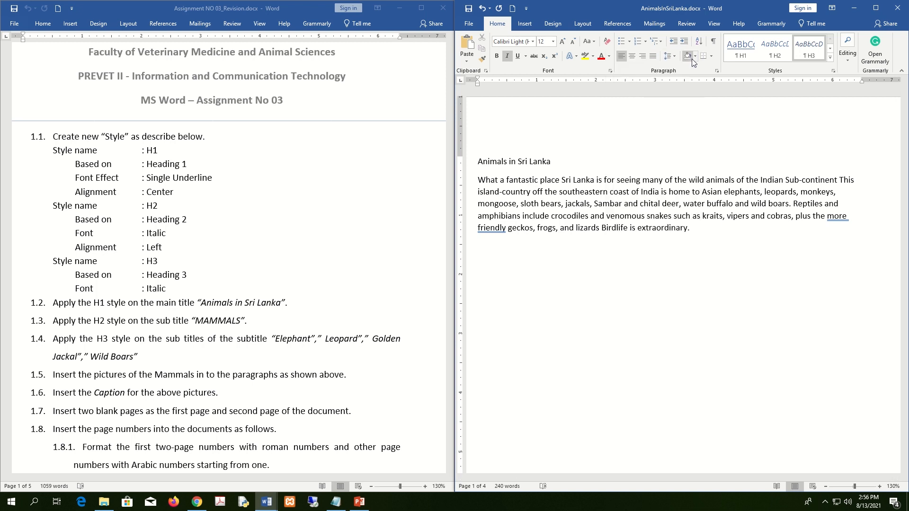
- Apply the H1 style to the main title "Animals in Sri Lanka" in the animals document
{"action": "left_click", "coordinate": [157, 191]}
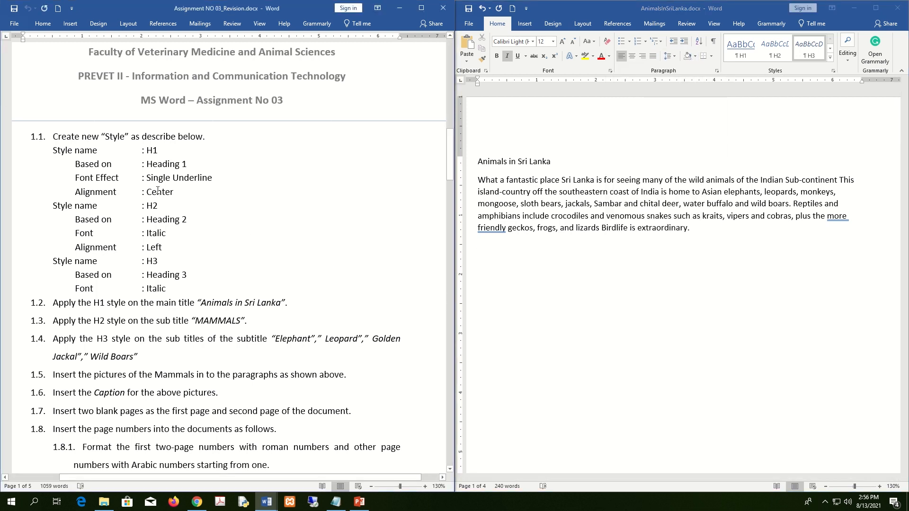
{"action": "left_click", "coordinate": [566, 162]}
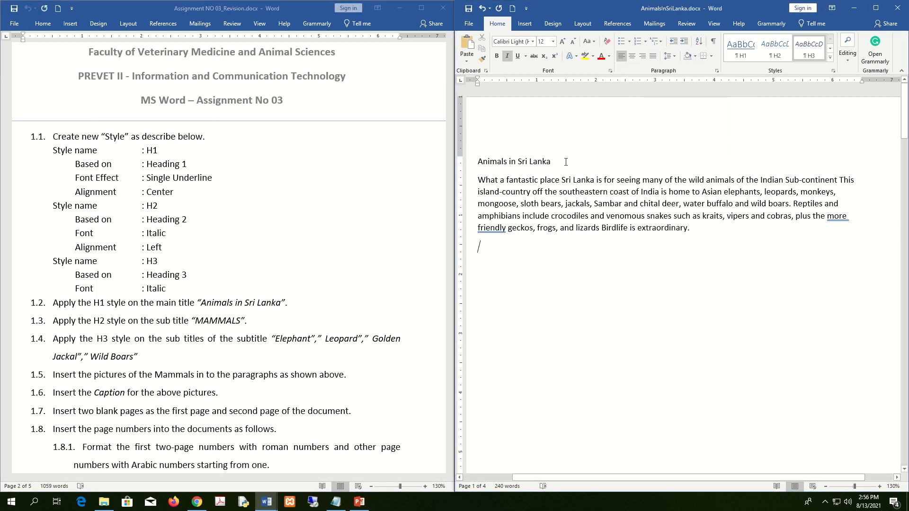
{"action": "triple_click", "coordinate": [503, 161]}
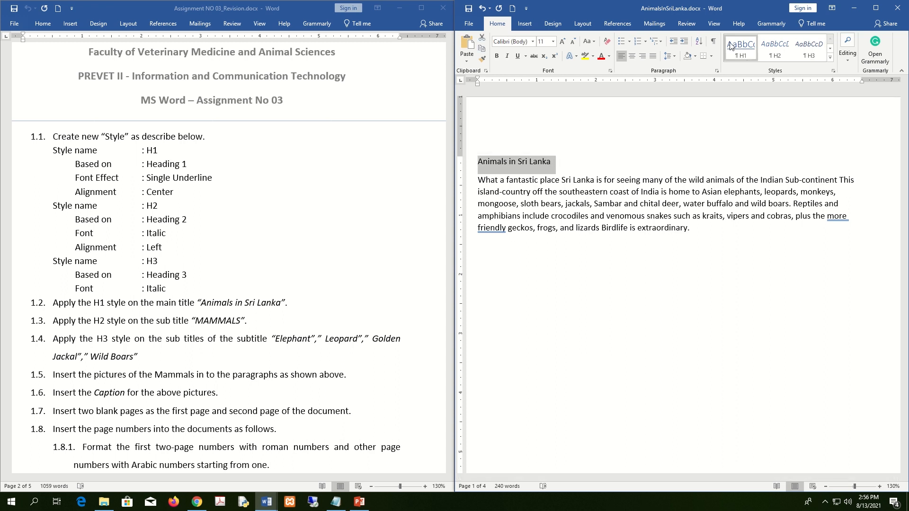
{"action": "left_click", "coordinate": [746, 46]}
{"action": "left_click", "coordinate": [699, 305]}
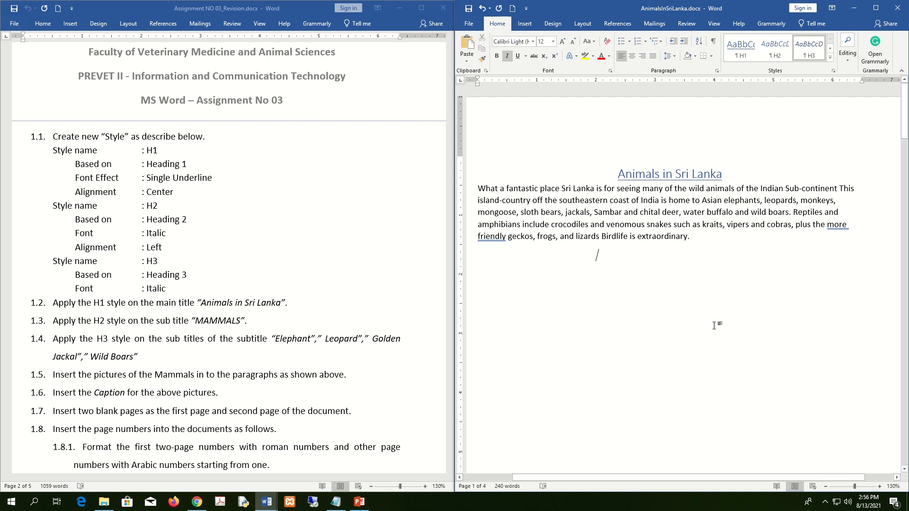
- Apply the H2 style to the subtitle "MAMMALS" on the second page
{"action": "scroll", "coordinate": [714, 325], "scroll_direction": "down", "scroll_amount": 12}
{"action": "scroll", "coordinate": [714, 326], "scroll_direction": "down", "scroll_amount": 2}
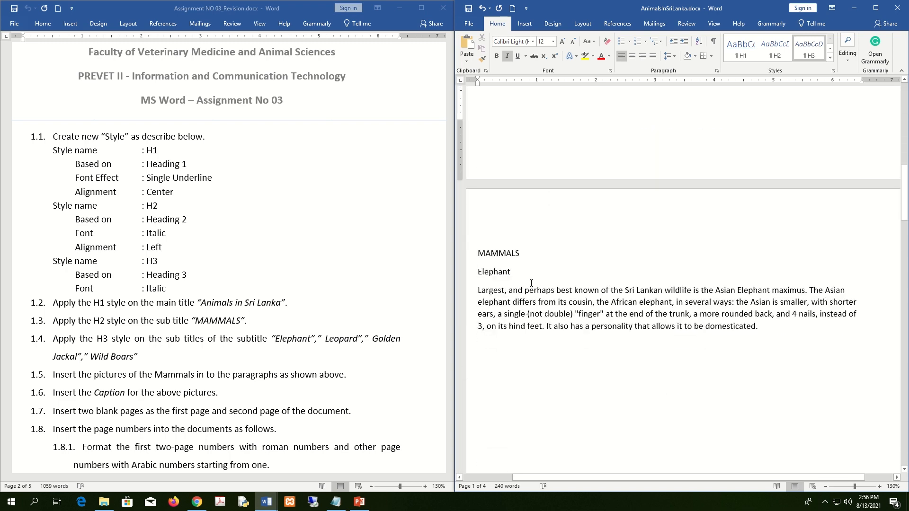
{"action": "left_click", "coordinate": [456, 248]}
{"action": "left_click", "coordinate": [775, 47]}
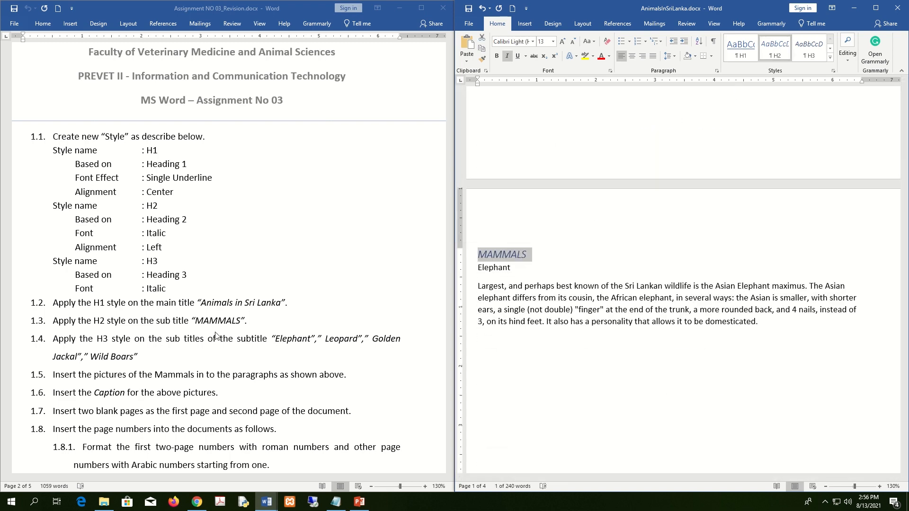
{"action": "double_click", "coordinate": [516, 268]}
{"action": "scroll", "coordinate": [609, 336], "scroll_direction": "down", "scroll_amount": 5}
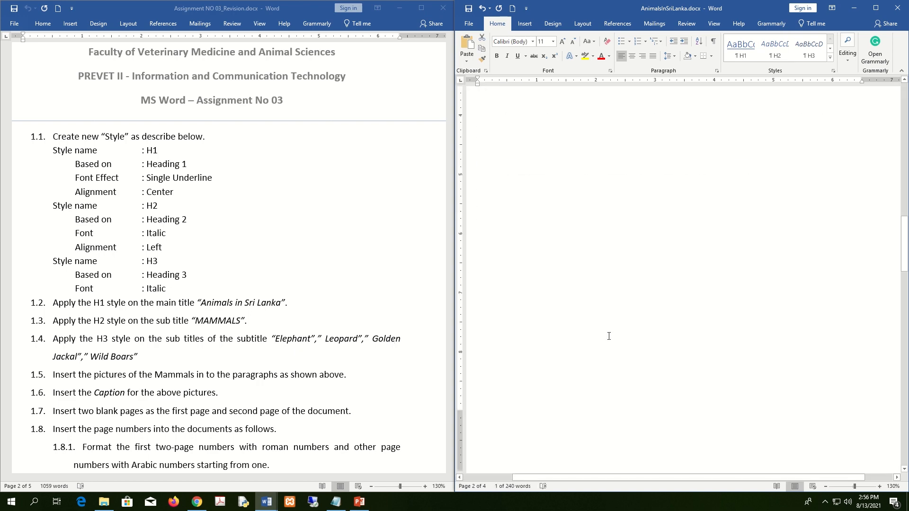
{"action": "scroll", "coordinate": [608, 336], "scroll_direction": "down", "scroll_amount": 5}
{"action": "scroll", "coordinate": [534, 347], "scroll_direction": "down", "scroll_amount": 15}
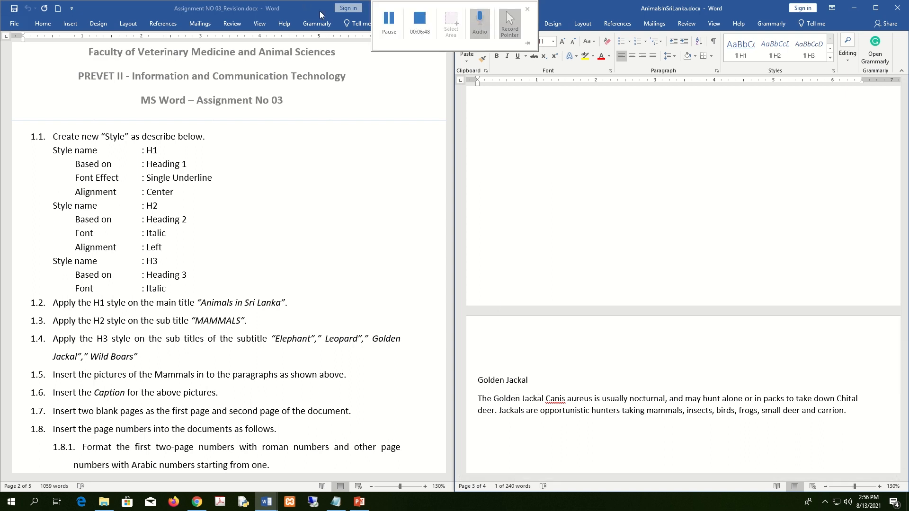
{"action": "mouse_move", "coordinate": [390, 11]}
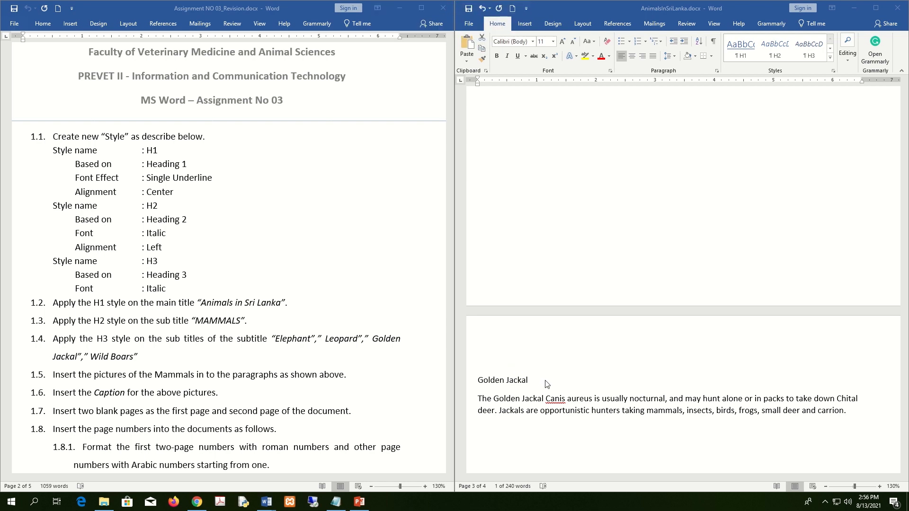
{"action": "scroll", "coordinate": [641, 176], "scroll_direction": "up", "scroll_amount": 10}
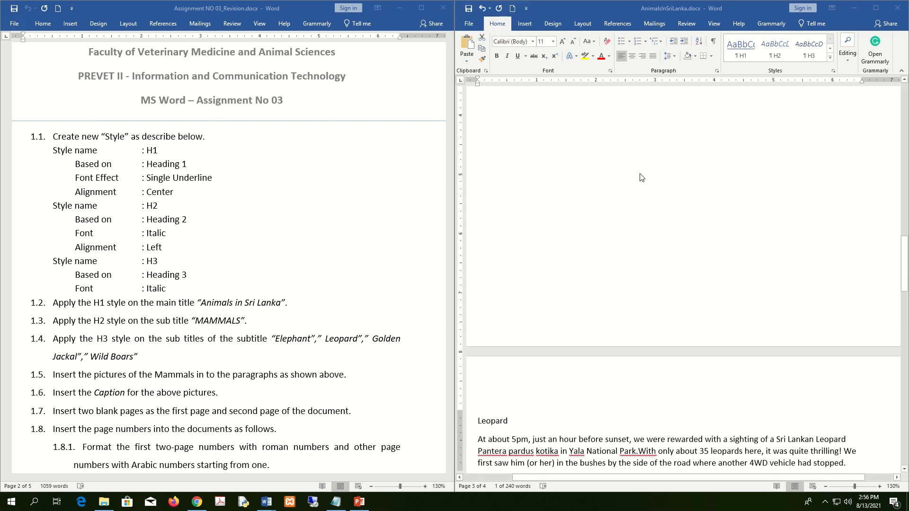
{"action": "scroll", "coordinate": [641, 177], "scroll_direction": "up", "scroll_amount": 3}
- Select the subtitles "Elephant", "Leopard" and "Golden Jackal" together and apply the H3 style to them
{"action": "triple_click", "coordinate": [529, 244]}
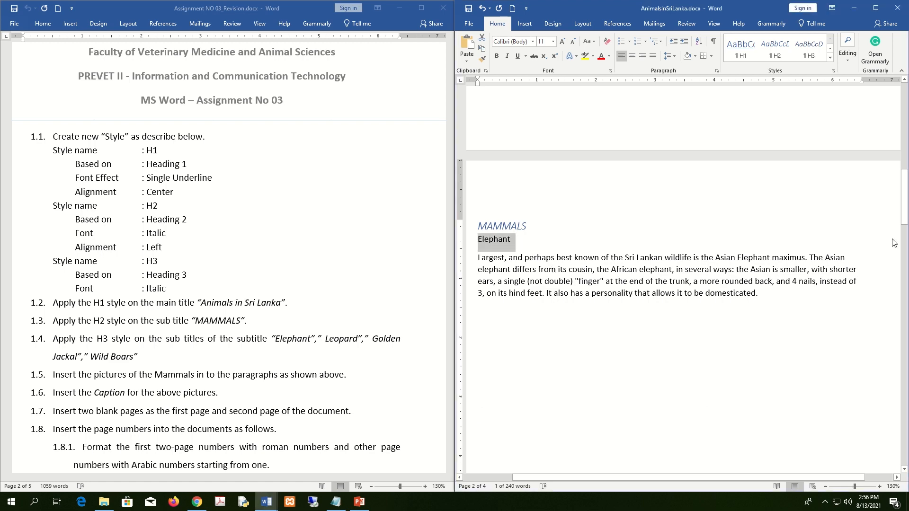
{"action": "left_click_drag", "start_coordinate": [904, 203], "coordinate": [904, 284]}
{"action": "left_click_drag", "start_coordinate": [510, 280], "coordinate": [477, 280]}
{"action": "left_click_drag", "start_coordinate": [904, 281], "coordinate": [904, 364]}
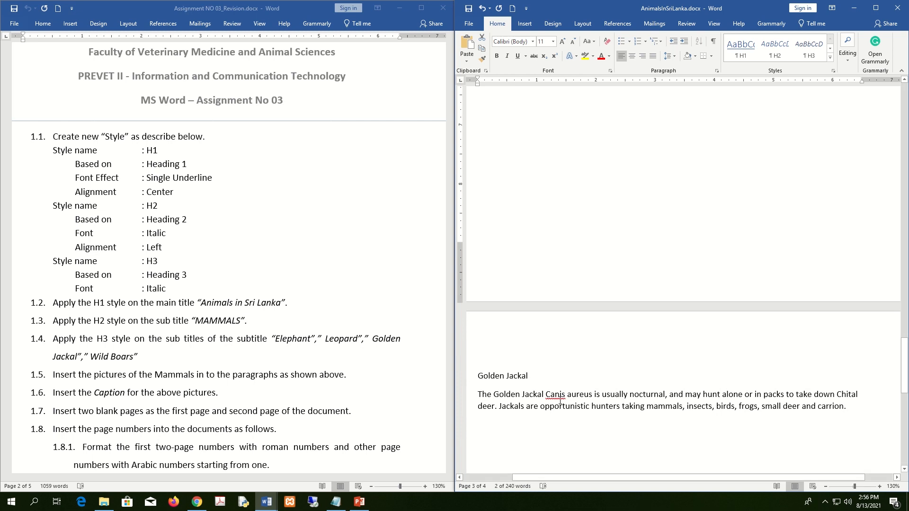
{"action": "triple_click", "coordinate": [539, 374]}
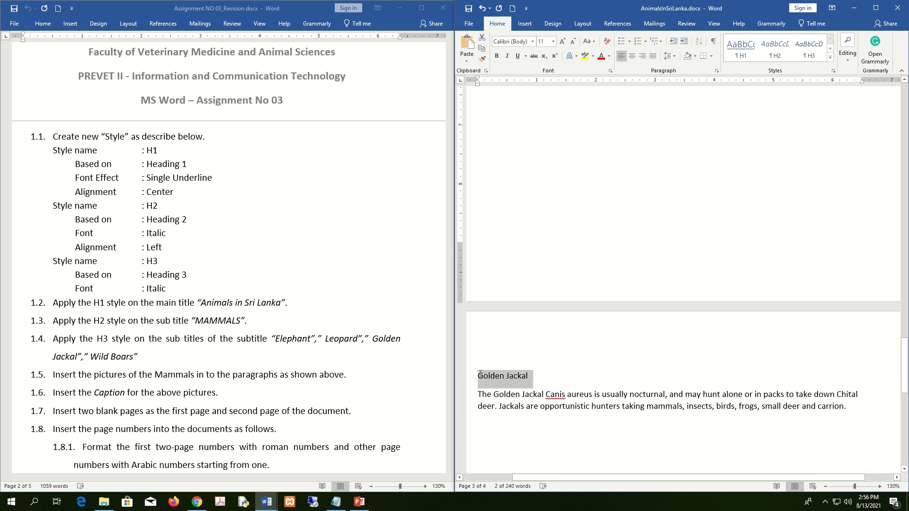
{"action": "left_click", "coordinate": [811, 51]}
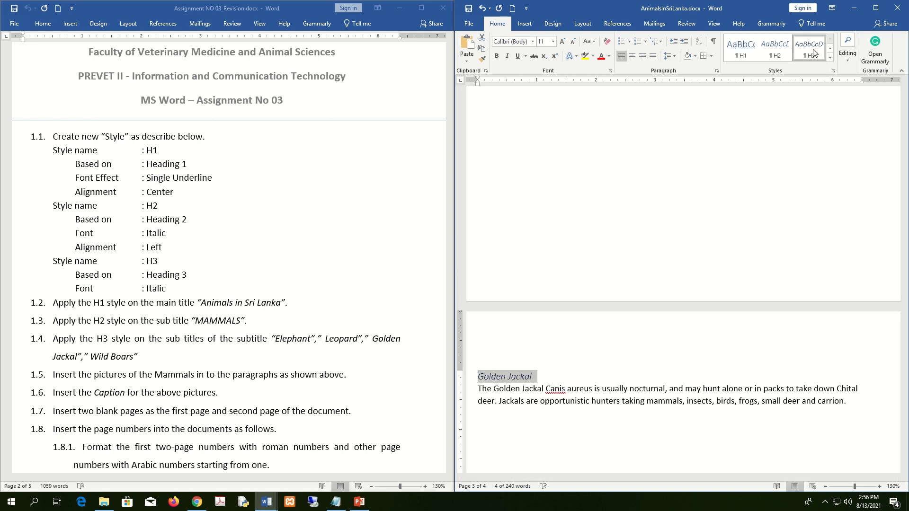
- Check the styling of the Leopard and Golden Jackal subtitles, and return to the first page
{"action": "scroll", "coordinate": [659, 292], "scroll_direction": "up", "scroll_amount": 3}
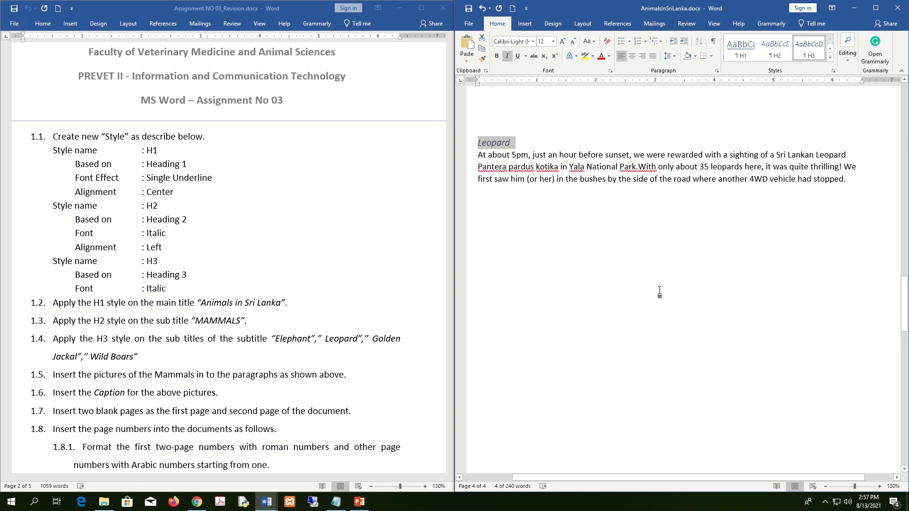
{"action": "scroll", "coordinate": [660, 292], "scroll_direction": "down", "scroll_amount": 10}
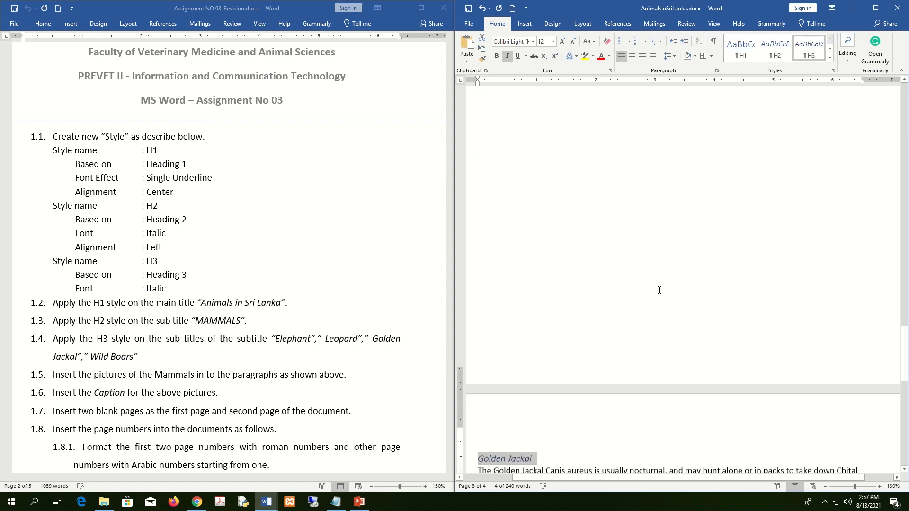
{"action": "scroll", "coordinate": [660, 292], "scroll_direction": "up", "scroll_amount": 10}
{"action": "scroll", "coordinate": [661, 280], "scroll_direction": "up", "scroll_amount": 15}
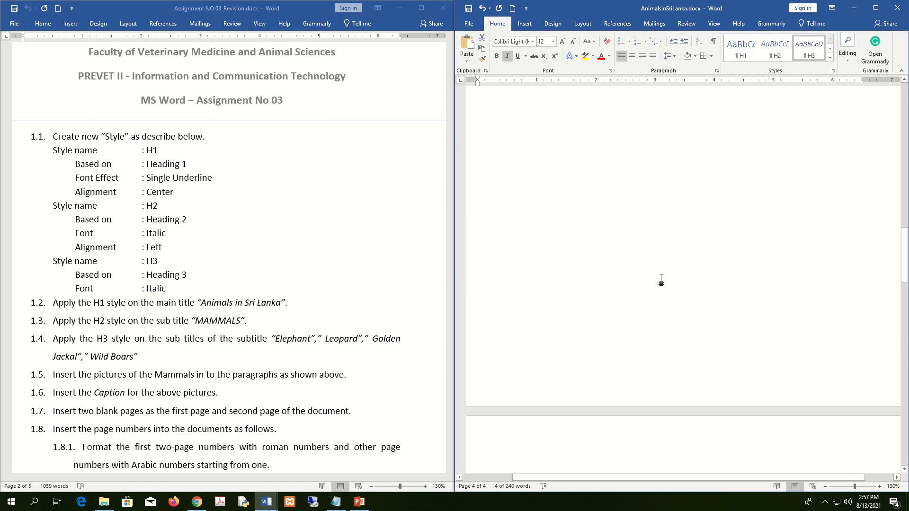
{"action": "scroll", "coordinate": [664, 276], "scroll_direction": "up", "scroll_amount": 10}
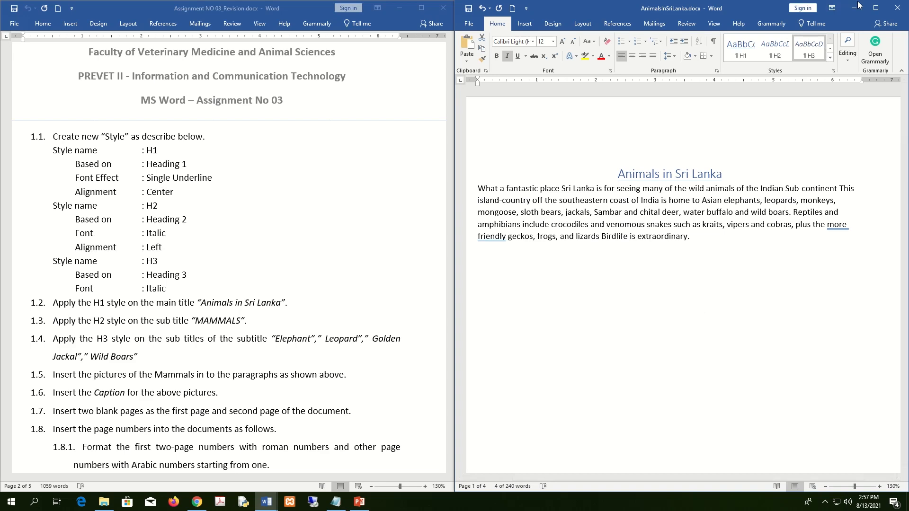
- Maximize the animals document and review the styles of its main title and the MAMMALS and Elephant headings
{"action": "left_click", "coordinate": [875, 8]}
{"action": "left_click", "coordinate": [464, 173]}
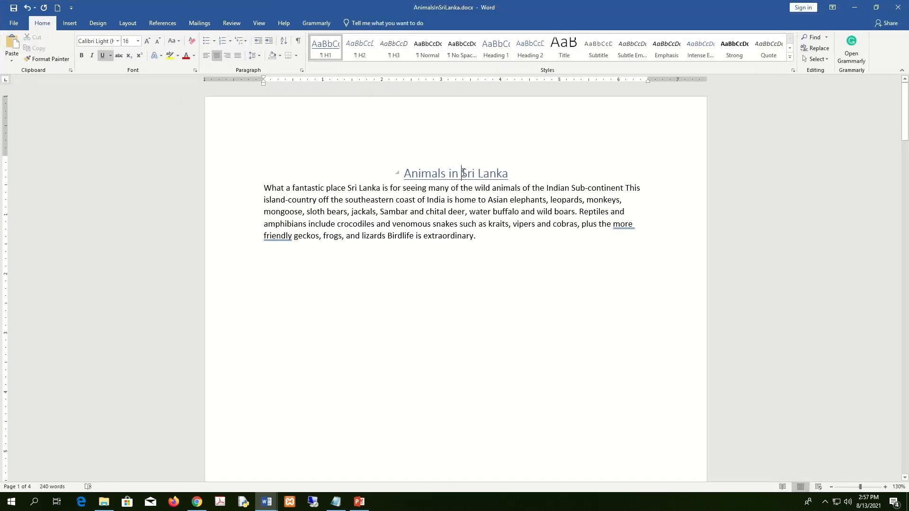
{"action": "scroll", "coordinate": [463, 171], "scroll_direction": "down", "scroll_amount": 12}
{"action": "scroll", "coordinate": [351, 205], "scroll_direction": "down", "scroll_amount": 9}
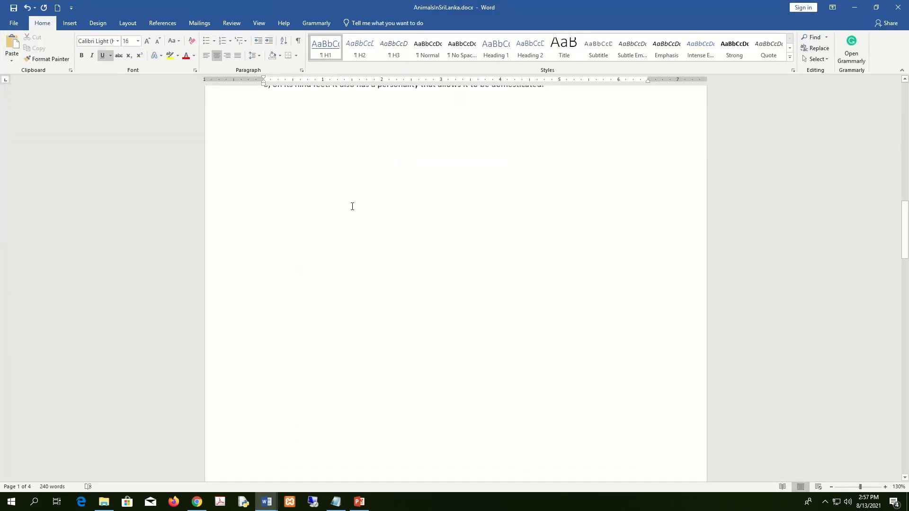
{"action": "scroll", "coordinate": [351, 205], "scroll_direction": "up", "scroll_amount": 5}
{"action": "scroll", "coordinate": [353, 205], "scroll_direction": "up", "scroll_amount": 10}
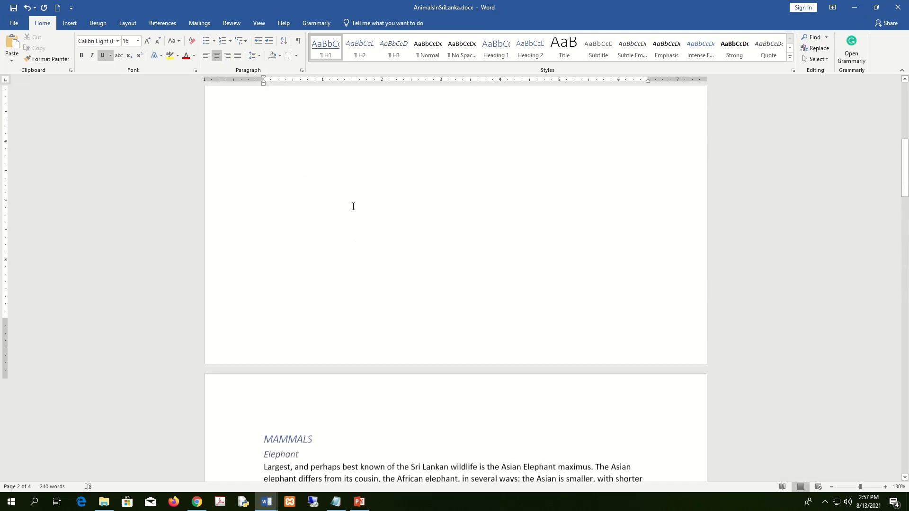
{"action": "scroll", "coordinate": [429, 177], "scroll_direction": "down", "scroll_amount": 3}
{"action": "scroll", "coordinate": [429, 176], "scroll_direction": "down", "scroll_amount": 8}
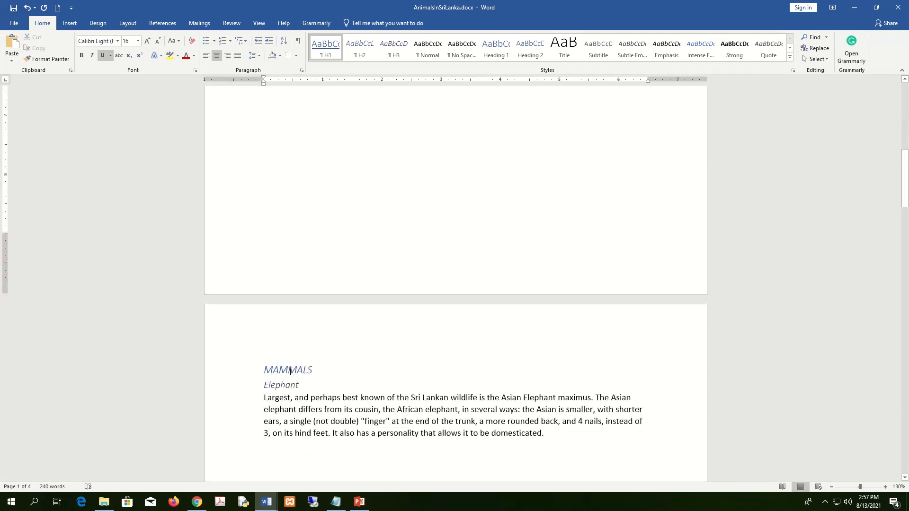
- Check the Elephant subtitle's style and look through the pages that follow it
{"action": "double_click", "coordinate": [286, 213]}
{"action": "scroll", "coordinate": [307, 259], "scroll_direction": "down", "scroll_amount": 10}
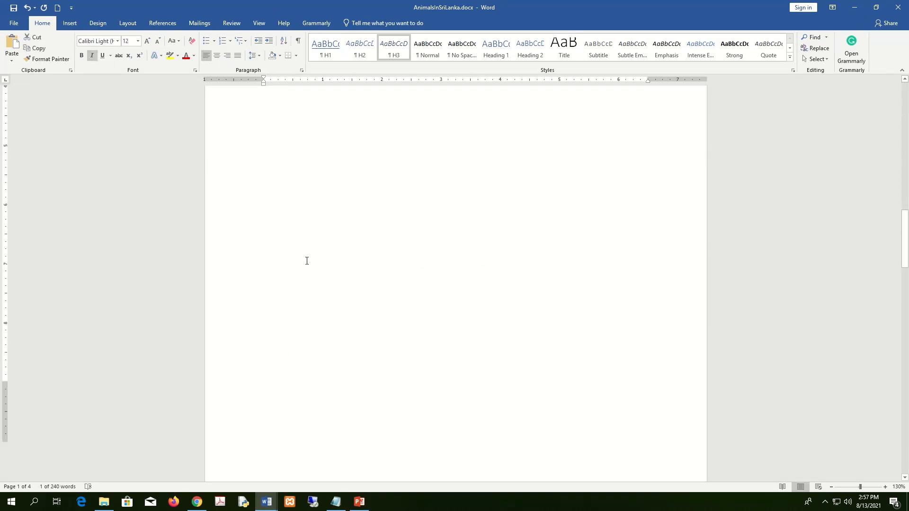
{"action": "scroll", "coordinate": [319, 375], "scroll_direction": "down", "scroll_amount": 8}
{"action": "scroll", "coordinate": [322, 380], "scroll_direction": "up", "scroll_amount": 12}
{"action": "scroll", "coordinate": [367, 185], "scroll_direction": "up", "scroll_amount": 10}
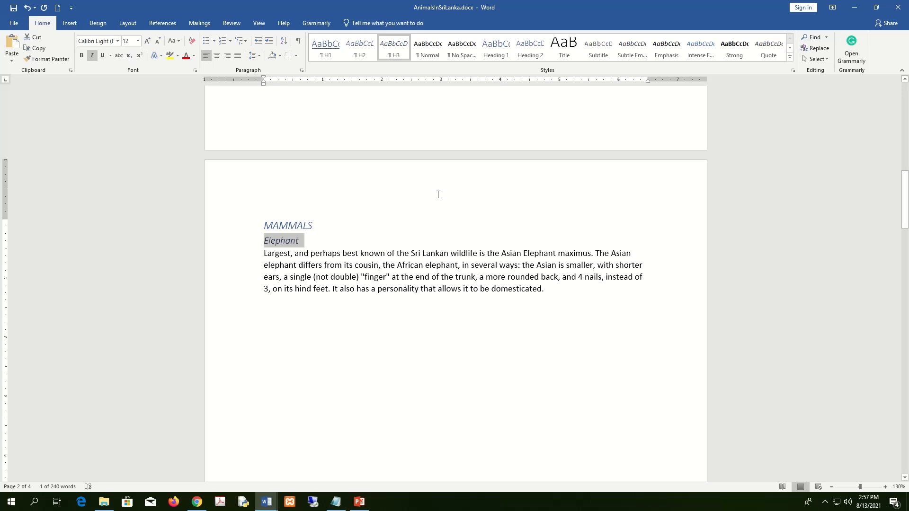
{"action": "left_click", "coordinate": [434, 196]}
{"action": "right_click", "coordinate": [396, 48]}
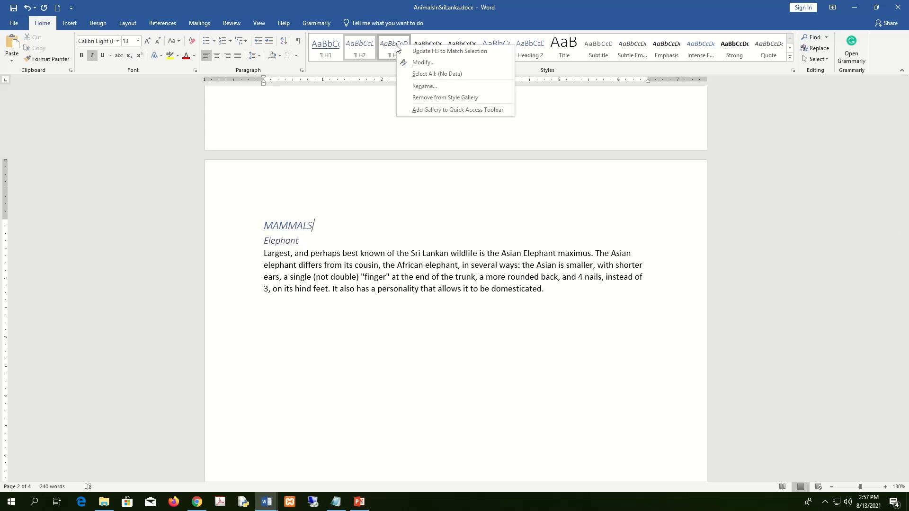
{"action": "left_click", "coordinate": [512, 215]}
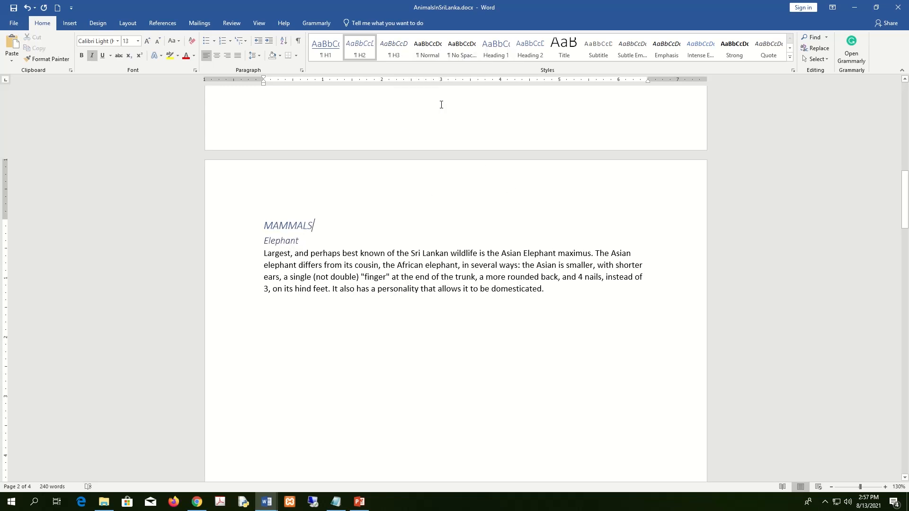
{"action": "right_click", "coordinate": [397, 46]}
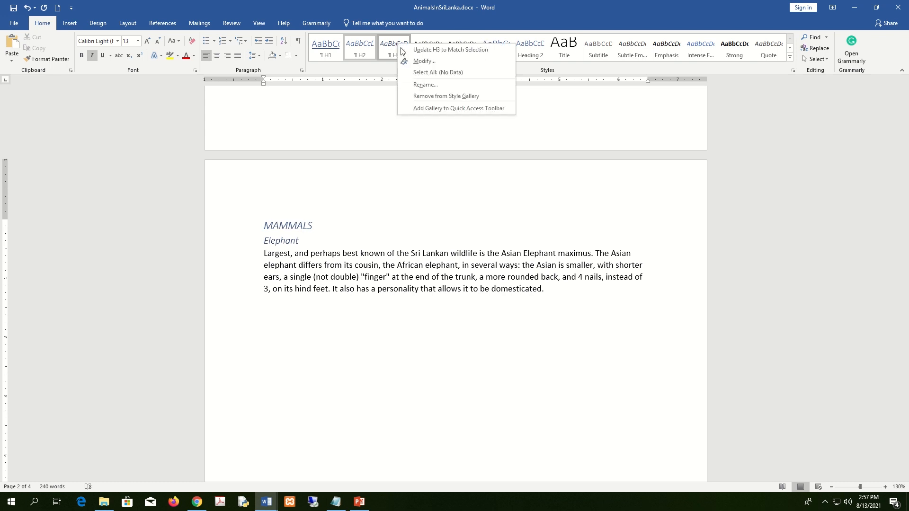
{"action": "left_click", "coordinate": [423, 62]}
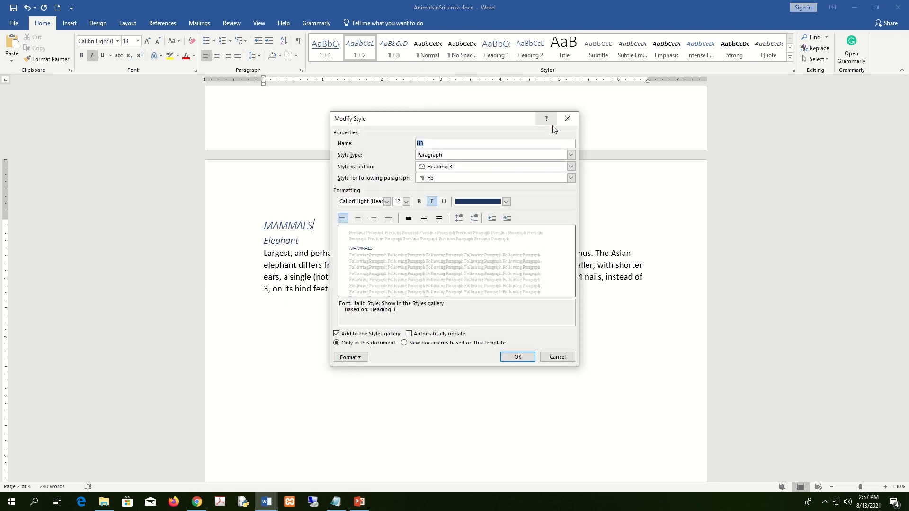
{"action": "left_click", "coordinate": [568, 119]}
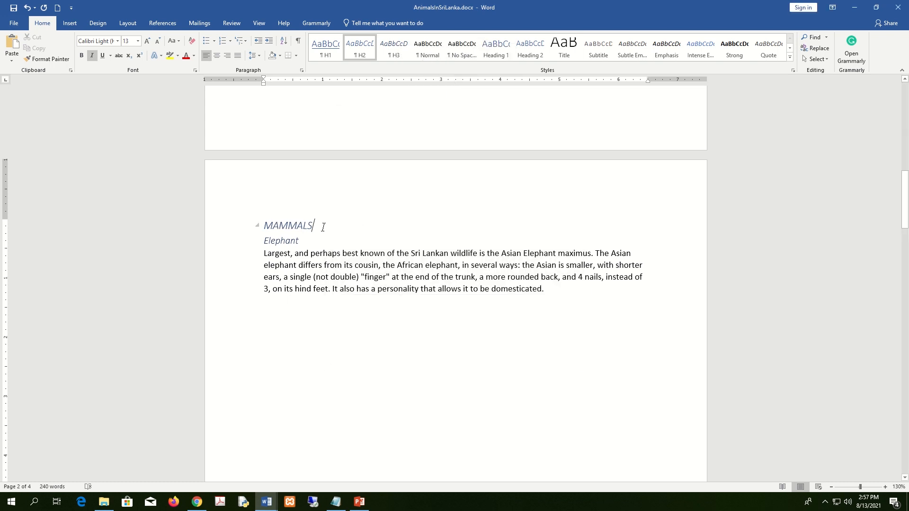
{"action": "double_click", "coordinate": [284, 241]}
{"action": "left_click", "coordinate": [424, 363]}
{"action": "left_click", "coordinate": [256, 241]}
{"action": "left_click", "coordinate": [530, 380]}
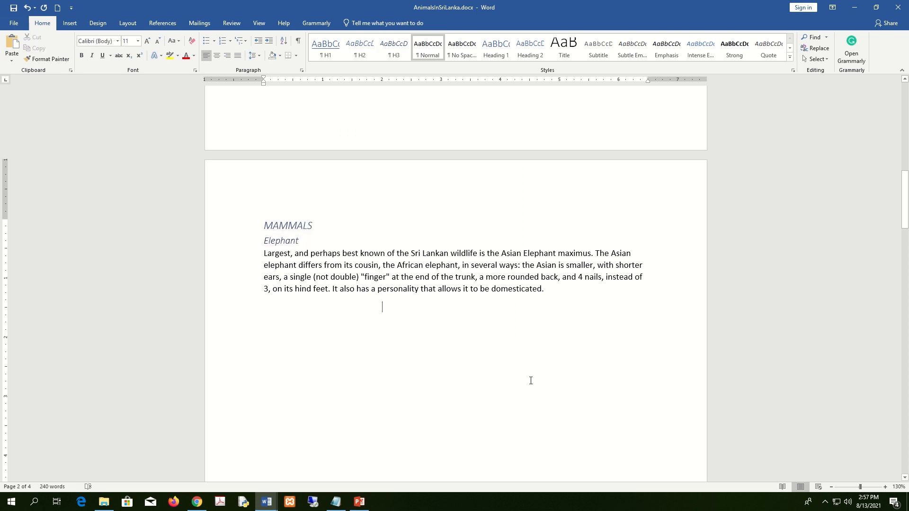
- Modify the H3 style to use a Dark Red font color and bold text
{"action": "right_click", "coordinate": [397, 50]}
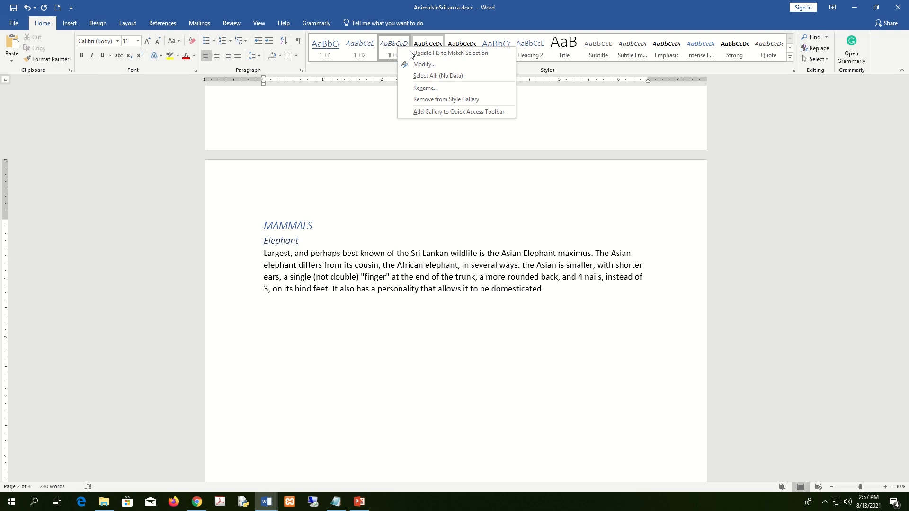
{"action": "left_click", "coordinate": [425, 66]}
{"action": "left_click_drag", "start_coordinate": [438, 120], "coordinate": [576, 101]}
{"action": "left_click", "coordinate": [643, 183]}
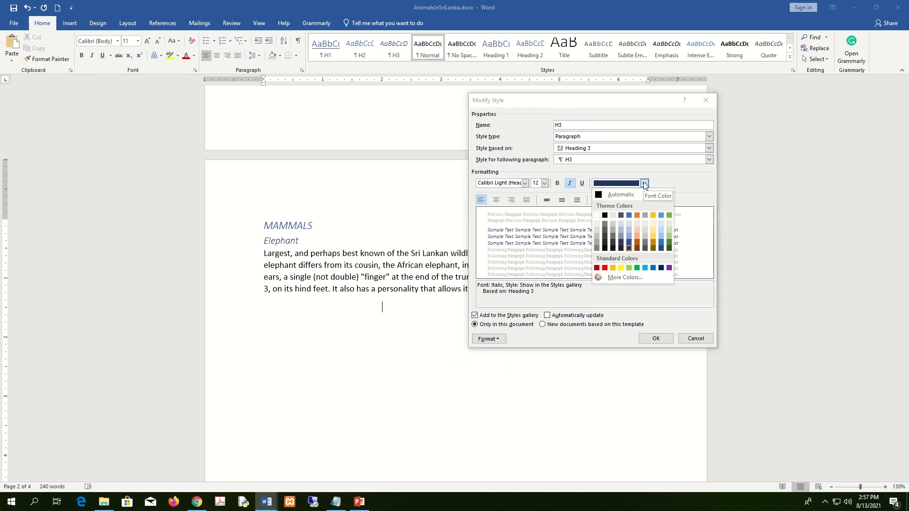
{"action": "left_click", "coordinate": [597, 268]}
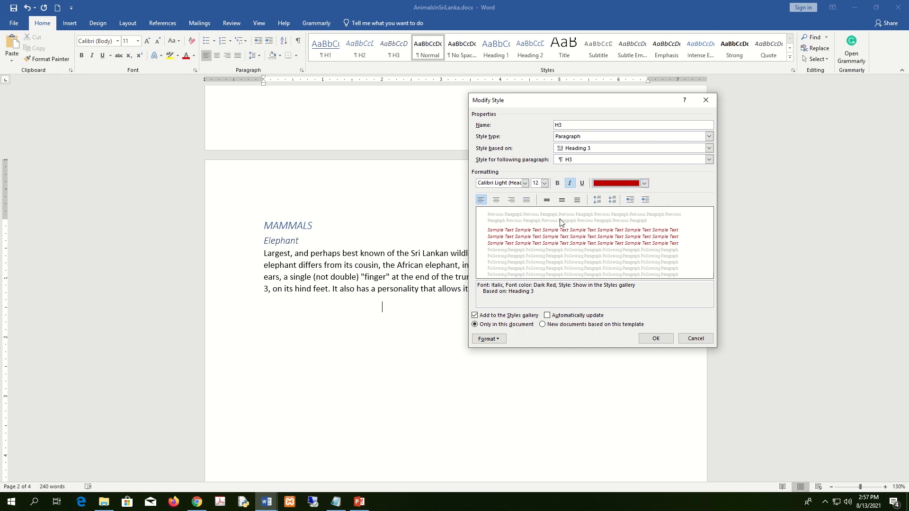
{"action": "left_click", "coordinate": [557, 183]}
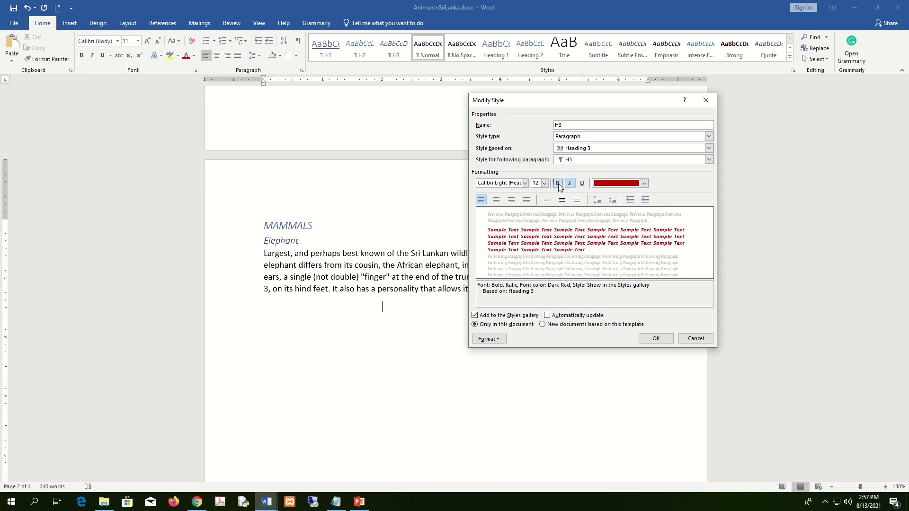
{"action": "left_click", "coordinate": [651, 339]}
- Check how the modified H3 style looks on the subtitles from Elephant through Golden Jackal
{"action": "left_click_drag", "start_coordinate": [317, 242], "coordinate": [264, 242]}
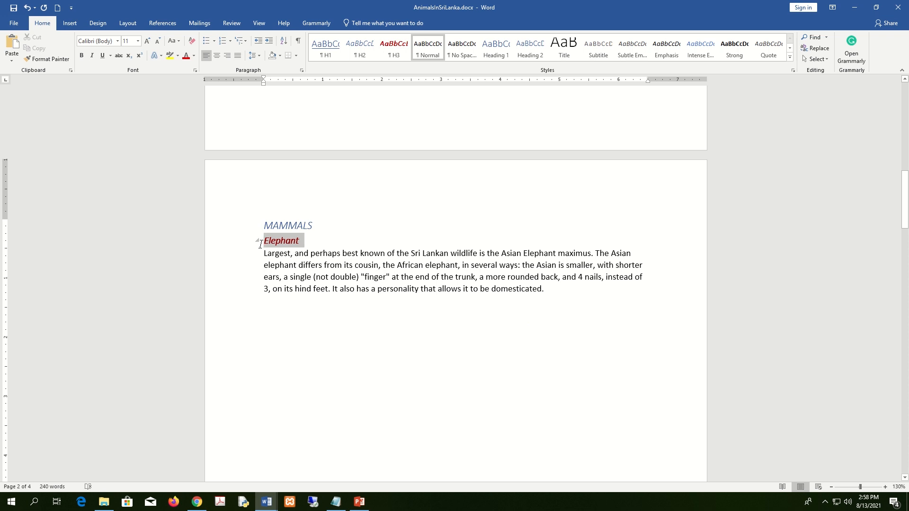
{"action": "left_click", "coordinate": [314, 246]}
{"action": "scroll", "coordinate": [314, 242], "scroll_direction": "down", "scroll_amount": 15}
{"action": "scroll", "coordinate": [284, 227], "scroll_direction": "down", "scroll_amount": 15}
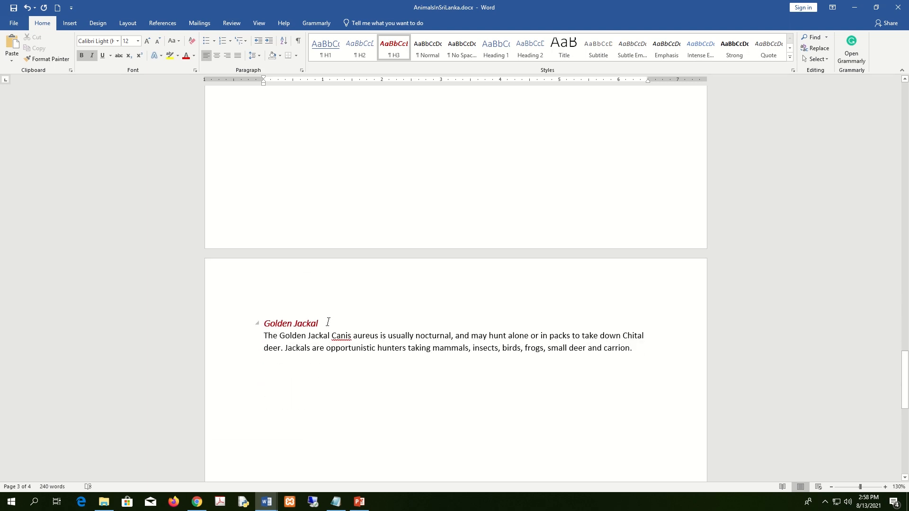
{"action": "scroll", "coordinate": [329, 322], "scroll_direction": "up", "scroll_amount": 20}
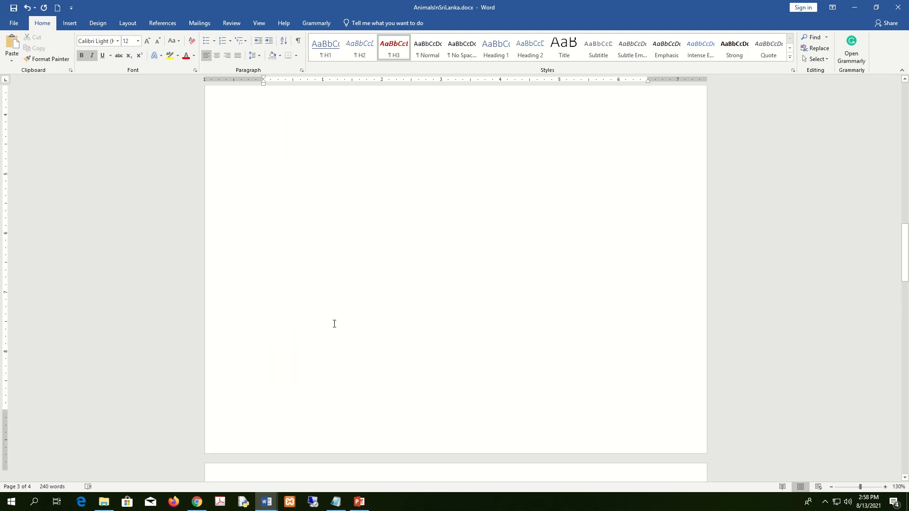
{"action": "scroll", "coordinate": [334, 323], "scroll_direction": "up", "scroll_amount": 3}
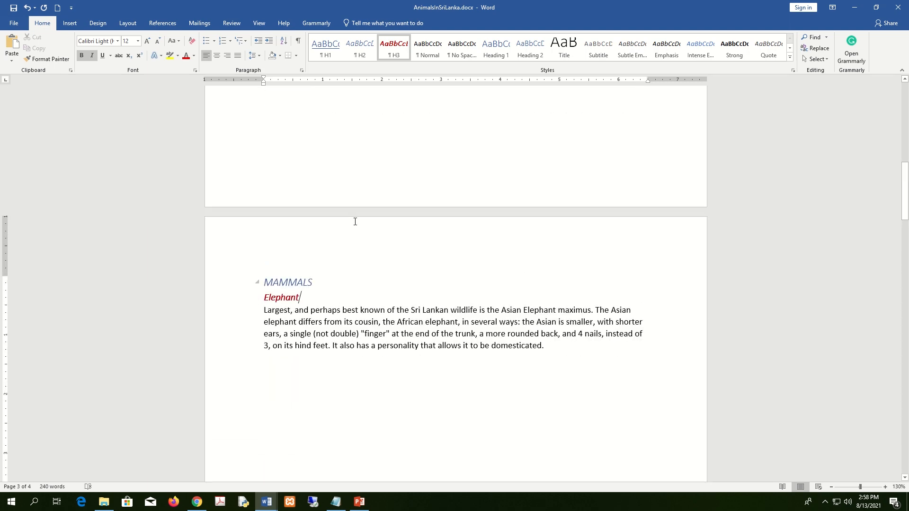
- Modify the H3 style to use the Automatic font color
{"action": "right_click", "coordinate": [397, 45]}
{"action": "left_click", "coordinate": [431, 58]}
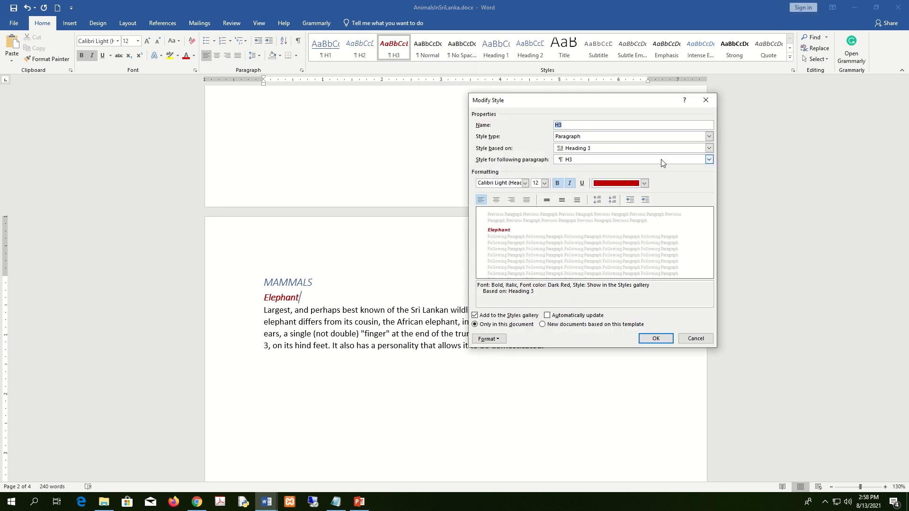
{"action": "left_click", "coordinate": [645, 184]}
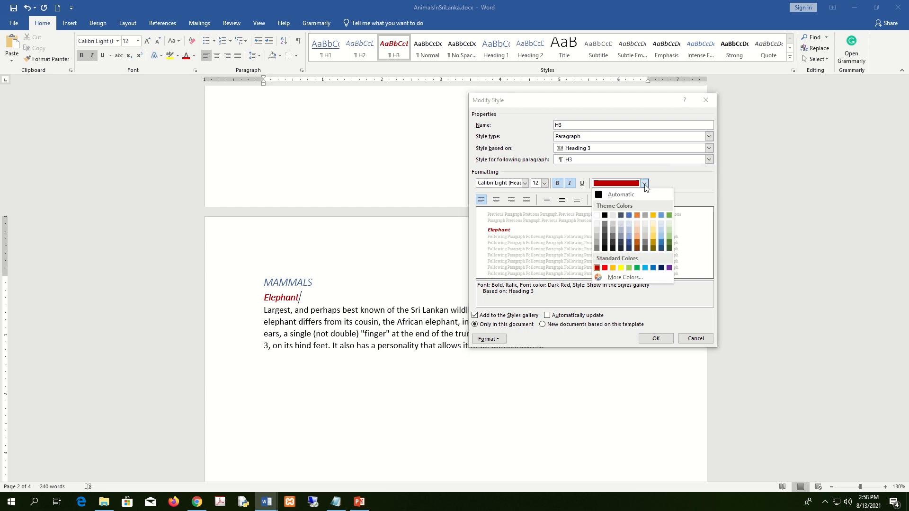
{"action": "left_click", "coordinate": [615, 194]}
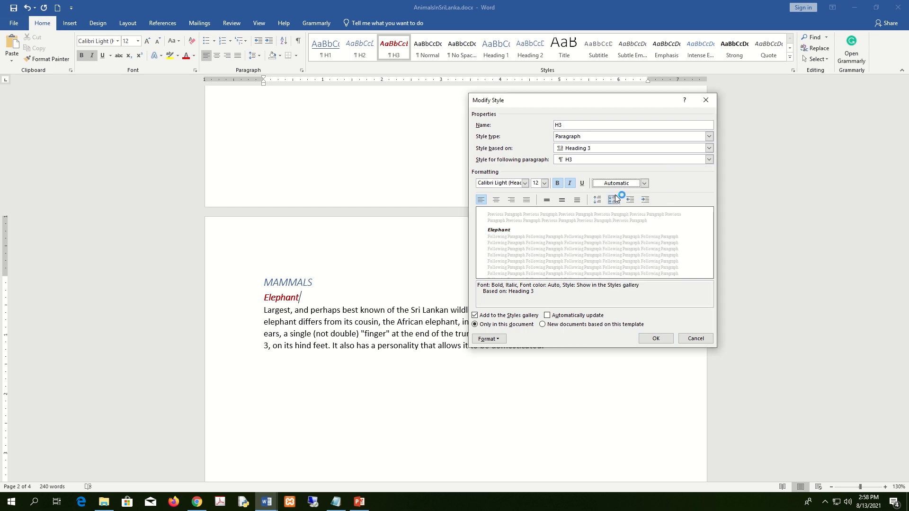
{"action": "left_click", "coordinate": [656, 339]}
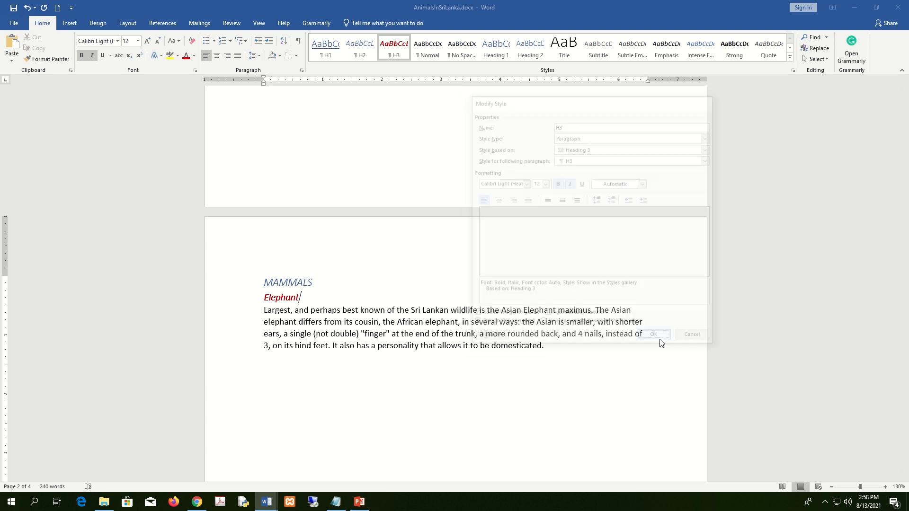
- Modify the H3 style to use a medium-light blue Accent 1 theme shade as its font color
{"action": "double_click", "coordinate": [258, 302]}
{"action": "right_click", "coordinate": [400, 51]}
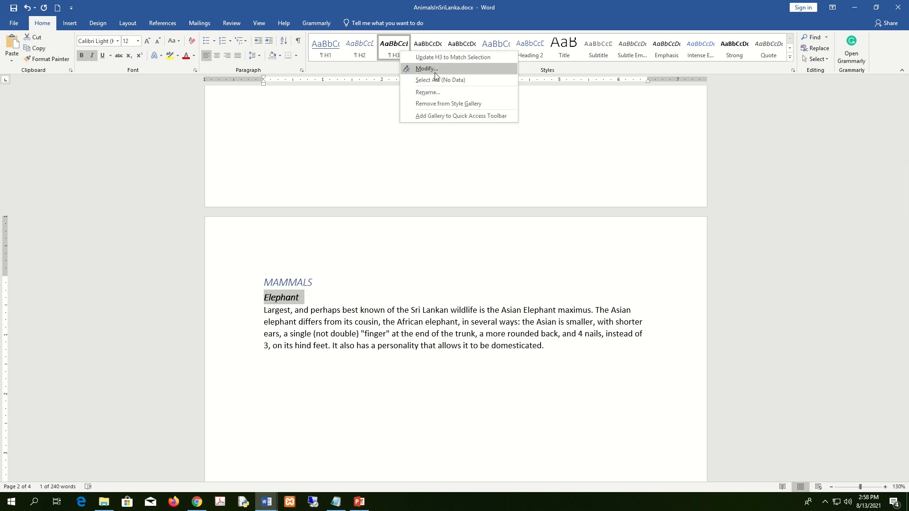
{"action": "left_click", "coordinate": [439, 69]}
{"action": "left_click", "coordinate": [644, 184]}
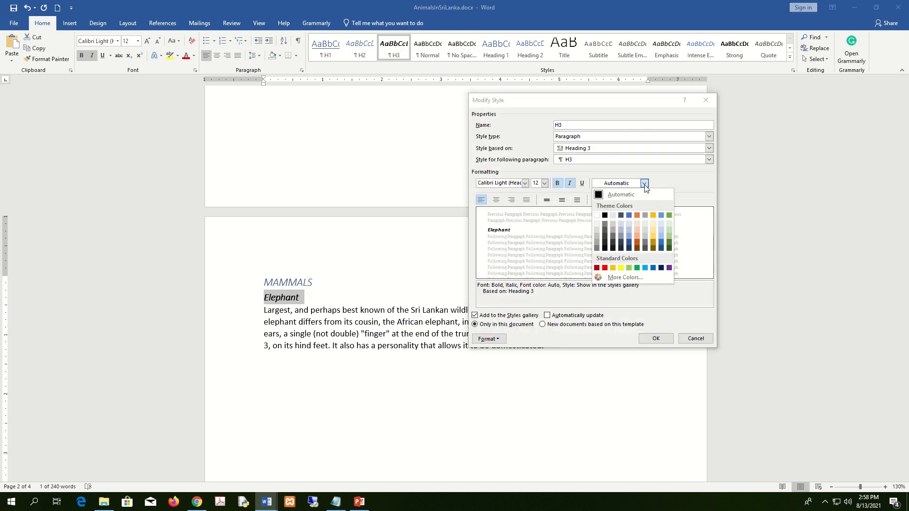
{"action": "left_click", "coordinate": [629, 229]}
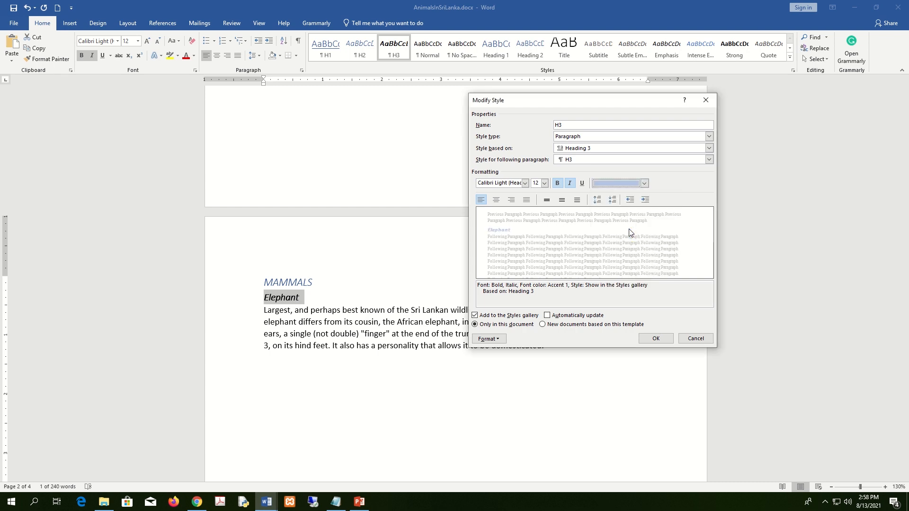
{"action": "left_click", "coordinate": [644, 186]}
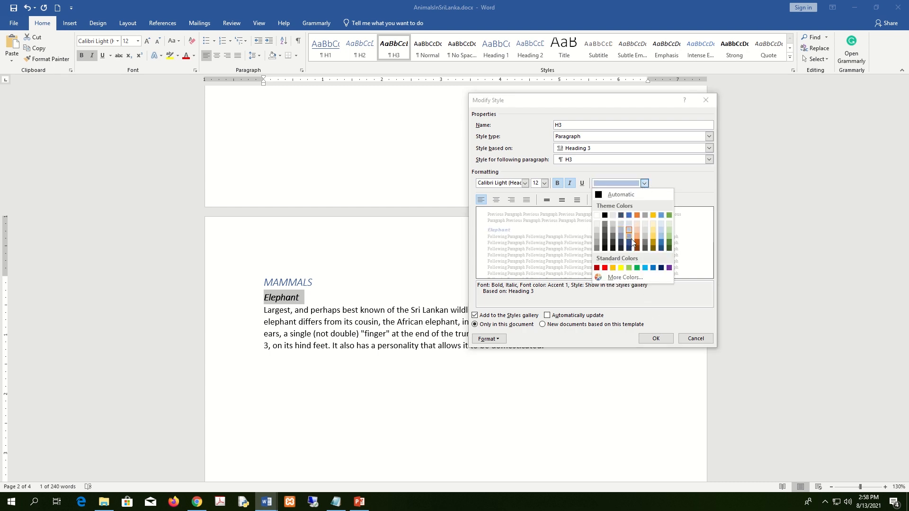
{"action": "left_click", "coordinate": [652, 184]}
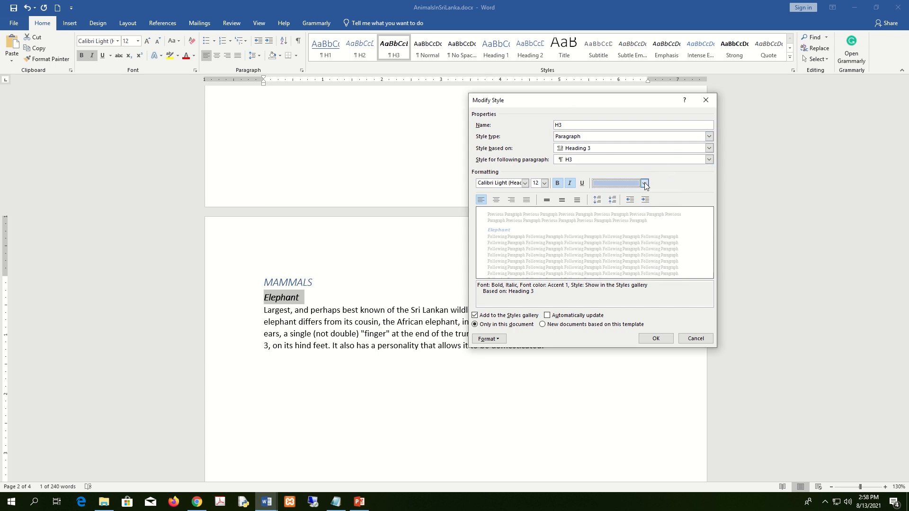
{"action": "left_click", "coordinate": [644, 183]}
{"action": "left_click", "coordinate": [629, 238]}
{"action": "left_click", "coordinate": [655, 338]}
{"action": "left_click", "coordinate": [401, 300]}
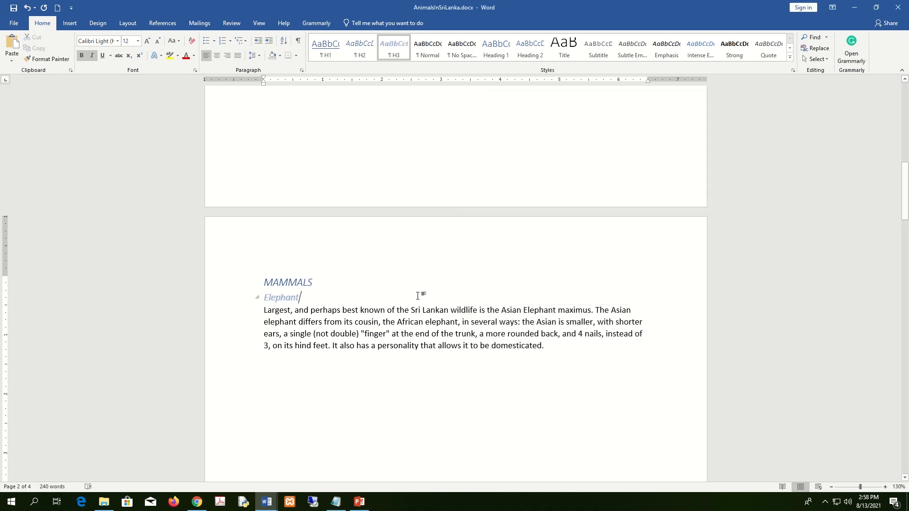
- Justify the introductory paragraph beneath the title "Animals in Sri Lanka" on the first page
{"action": "scroll", "coordinate": [421, 295], "scroll_direction": "up", "scroll_amount": 10}
{"action": "scroll", "coordinate": [426, 292], "scroll_direction": "down", "scroll_amount": 12}
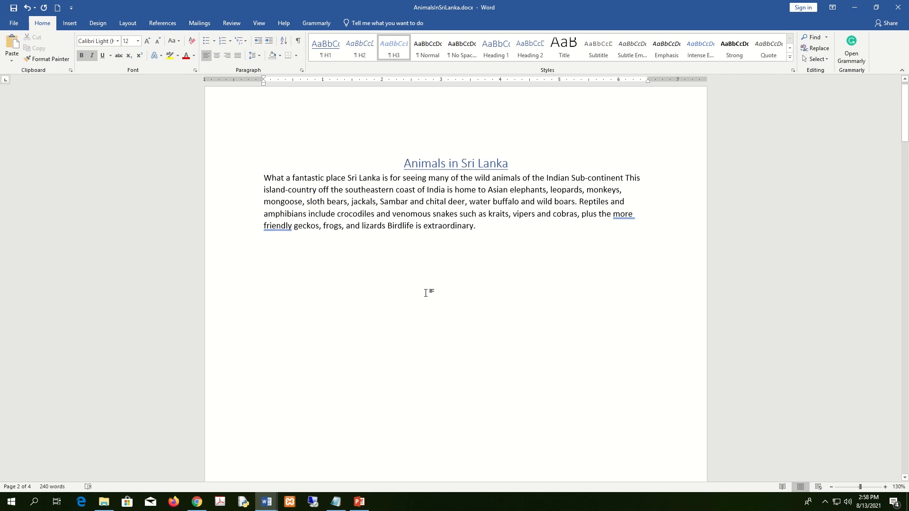
{"action": "scroll", "coordinate": [426, 293], "scroll_direction": "up", "scroll_amount": 7}
{"action": "scroll", "coordinate": [425, 292], "scroll_direction": "up", "scroll_amount": 6}
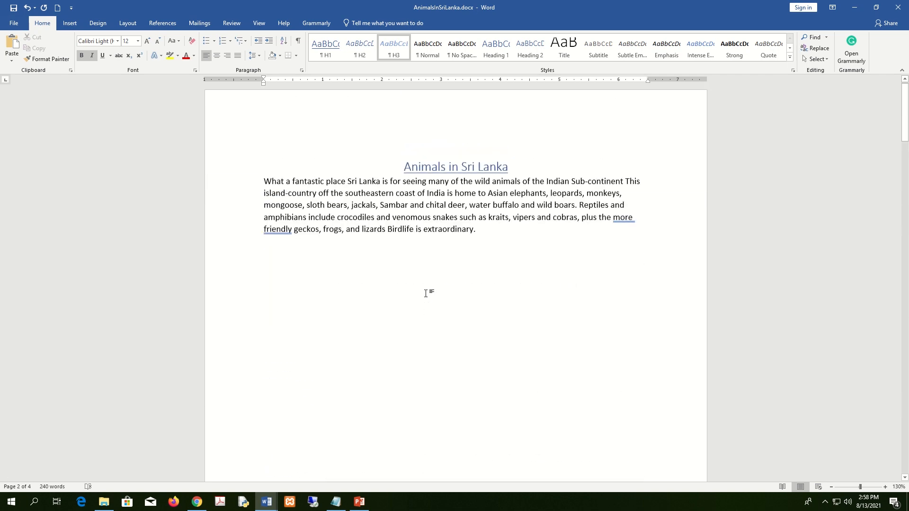
{"action": "left_click_drag", "start_coordinate": [232, 239], "coordinate": [235, 185]}
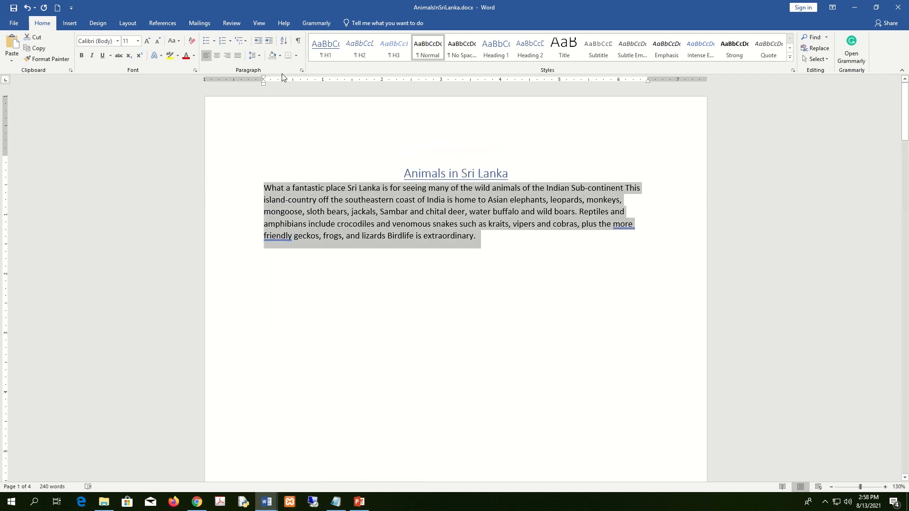
{"action": "left_click", "coordinate": [216, 56]}
{"action": "left_click", "coordinate": [227, 55]}
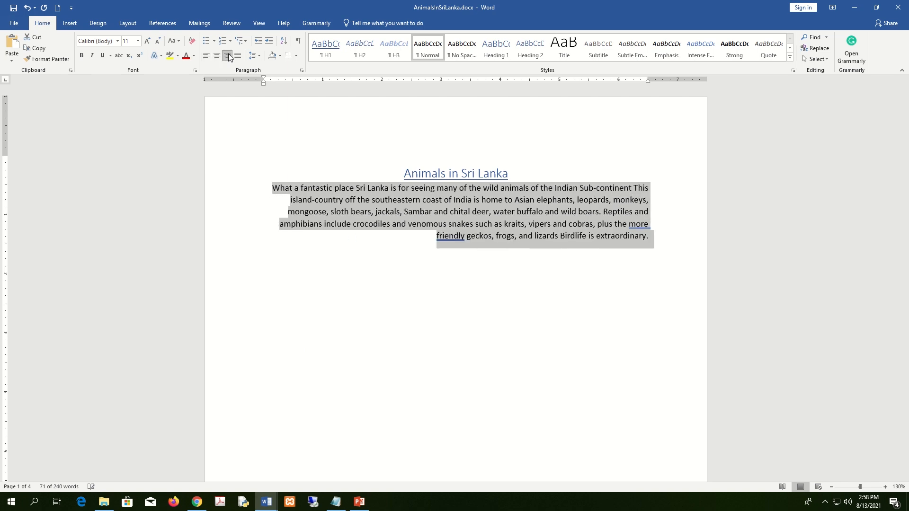
{"action": "left_click", "coordinate": [237, 55]}
- Justify the body paragraphs beneath the Elephant and Leopard subtitles
{"action": "scroll", "coordinate": [442, 307], "scroll_direction": "down", "scroll_amount": 5}
{"action": "scroll", "coordinate": [442, 306], "scroll_direction": "down", "scroll_amount": 5}
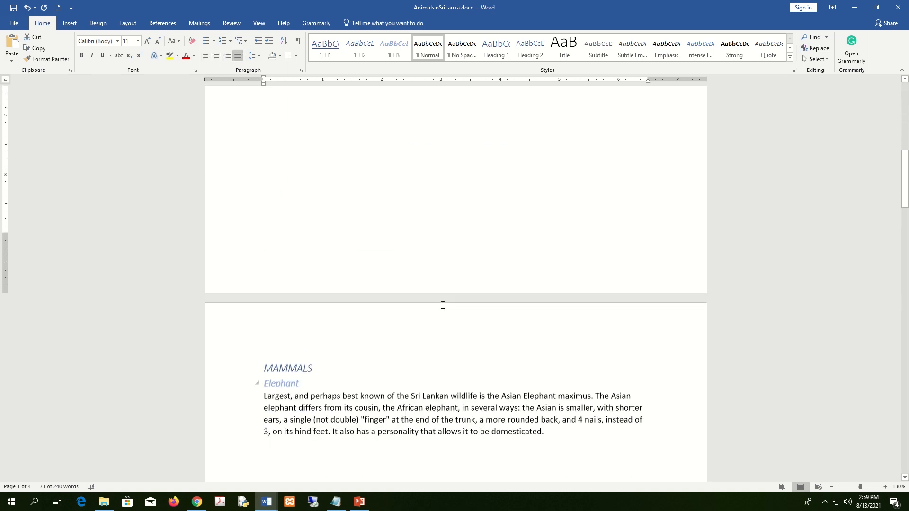
{"action": "double_click", "coordinate": [240, 229]}
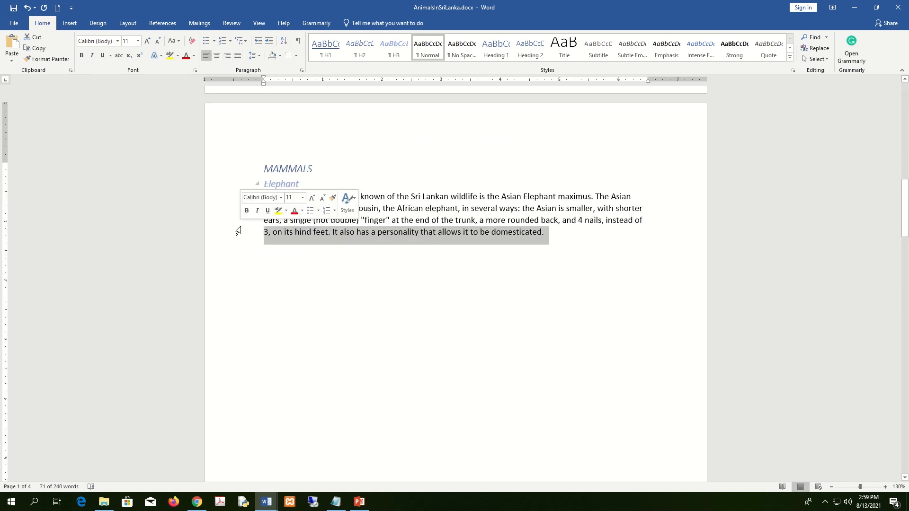
{"action": "left_click", "coordinate": [237, 56]}
{"action": "scroll", "coordinate": [470, 370], "scroll_direction": "down", "scroll_amount": 10}
{"action": "scroll", "coordinate": [462, 394], "scroll_direction": "down", "scroll_amount": 4}
{"action": "double_click", "coordinate": [240, 211]}
{"action": "left_click", "coordinate": [237, 56]}
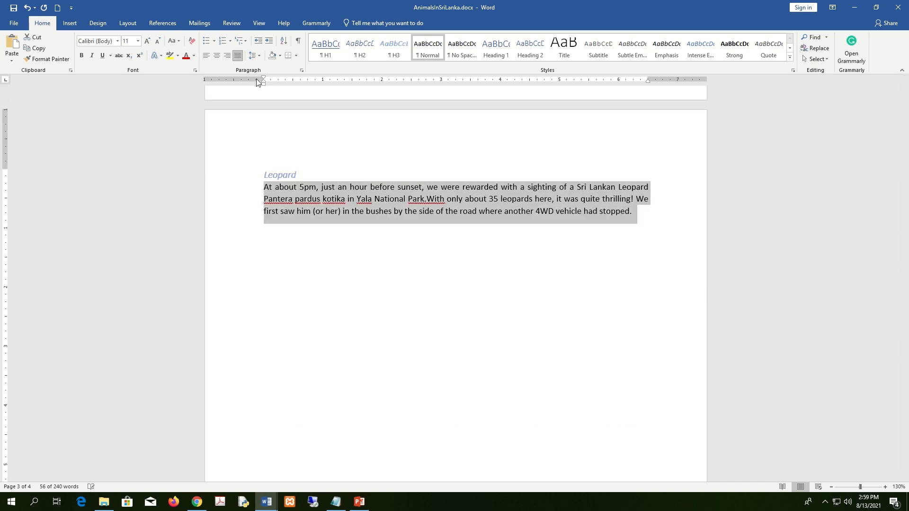
- Set the line spacing of the whole document to 1.5
{"action": "scroll", "coordinate": [543, 298], "scroll_direction": "up", "scroll_amount": 6}
{"action": "scroll", "coordinate": [542, 298], "scroll_direction": "up", "scroll_amount": 15}
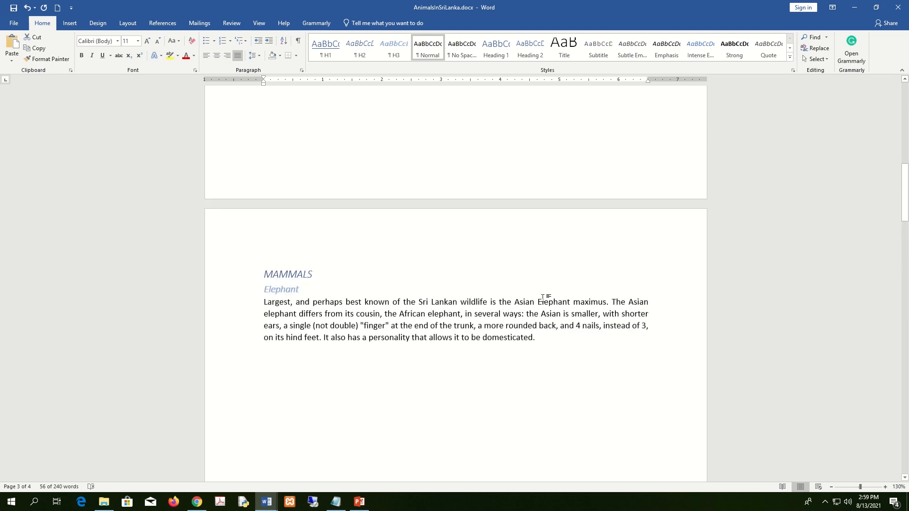
{"action": "key", "text": "ctrl+a"}
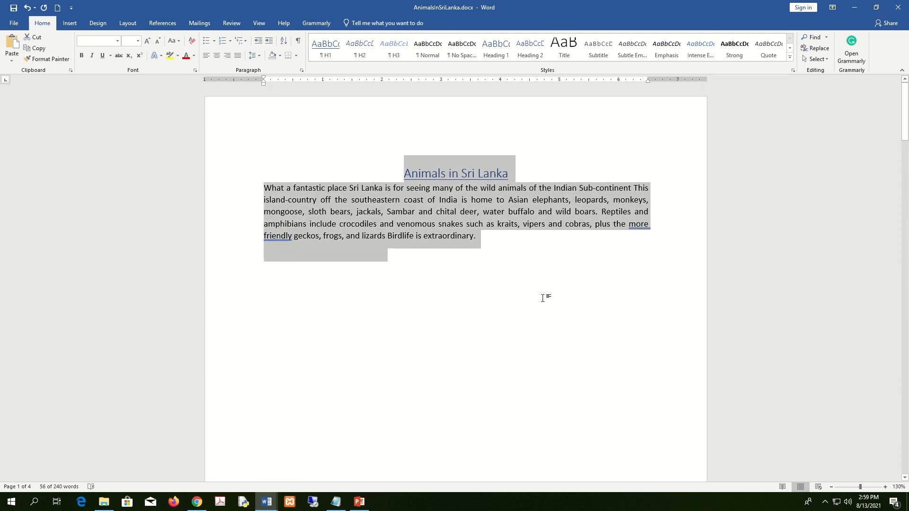
{"action": "left_click", "coordinate": [259, 56]}
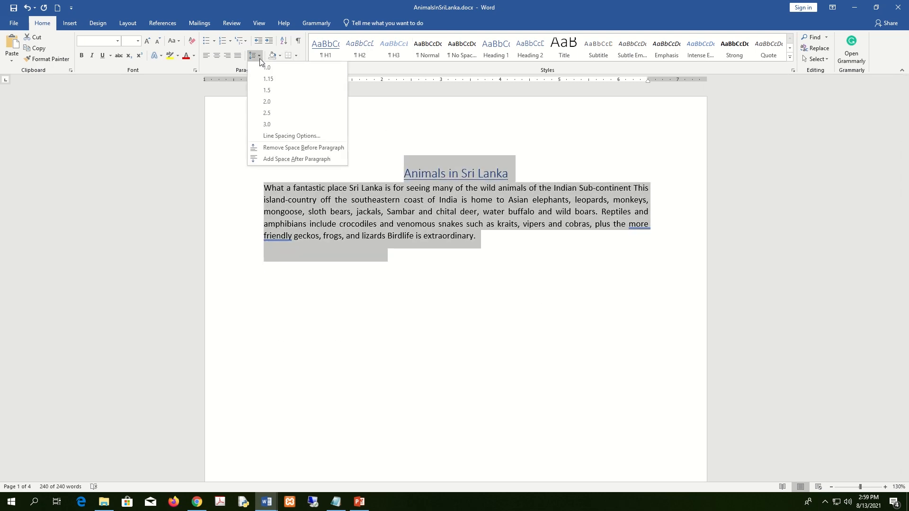
{"action": "left_click", "coordinate": [269, 88]}
{"action": "left_click", "coordinate": [564, 347]}
{"action": "scroll", "coordinate": [565, 346], "scroll_direction": "down", "scroll_amount": 10}
{"action": "scroll", "coordinate": [564, 346], "scroll_direction": "down", "scroll_amount": 6}
{"action": "scroll", "coordinate": [565, 346], "scroll_direction": "up", "scroll_amount": 18}
{"action": "scroll", "coordinate": [565, 346], "scroll_direction": "up", "scroll_amount": 6}
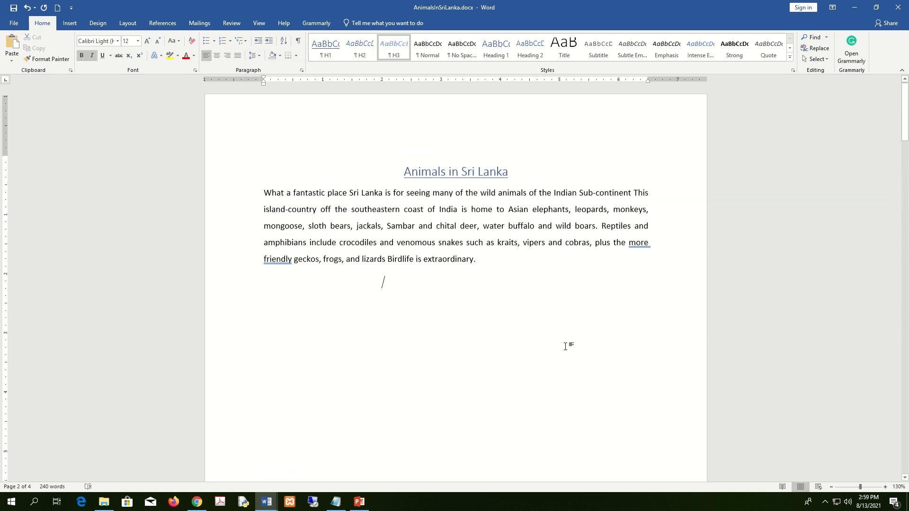
- Place the document beside Assignment NO 03_Revision.docx and review instruction 1.5 and the sample page with the mammal pictures
{"action": "left_click", "coordinate": [477, 178]}
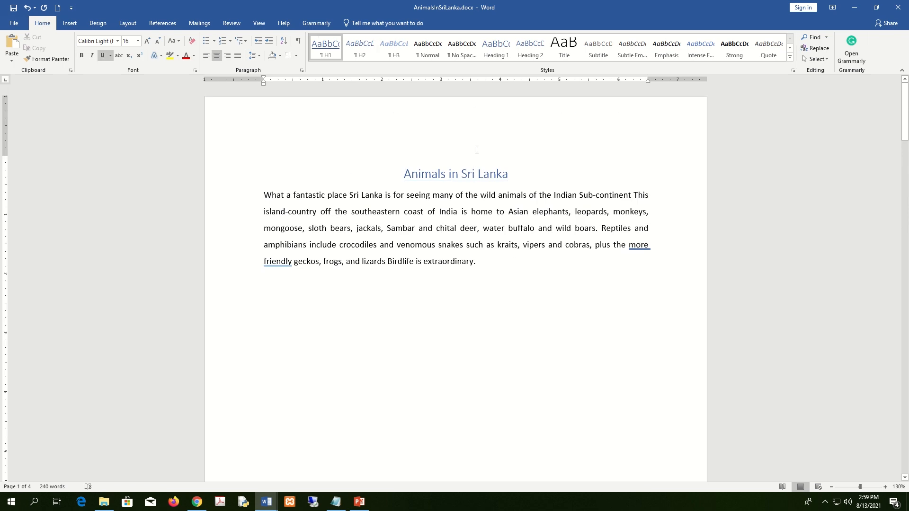
{"action": "key", "text": "super+Right"}
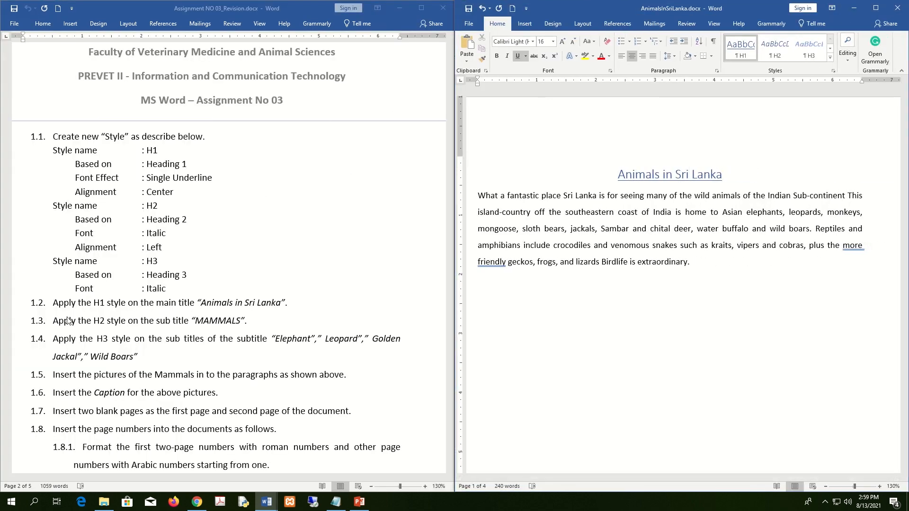
{"action": "left_click", "coordinate": [126, 321]}
{"action": "scroll", "coordinate": [126, 321], "scroll_direction": "down", "scroll_amount": 1}
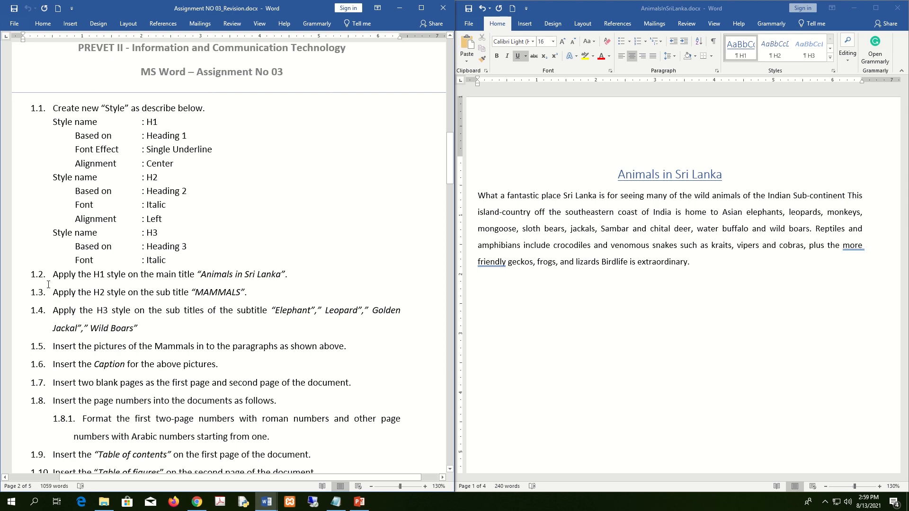
{"action": "scroll", "coordinate": [47, 284], "scroll_direction": "down", "scroll_amount": 2}
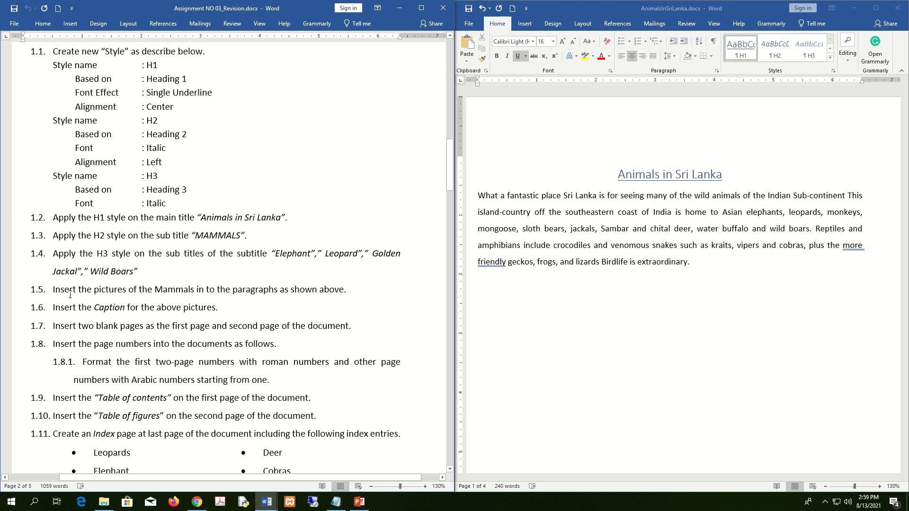
{"action": "left_click_drag", "start_coordinate": [79, 289], "coordinate": [303, 287]}
{"action": "scroll", "coordinate": [355, 249], "scroll_direction": "up", "scroll_amount": 10}
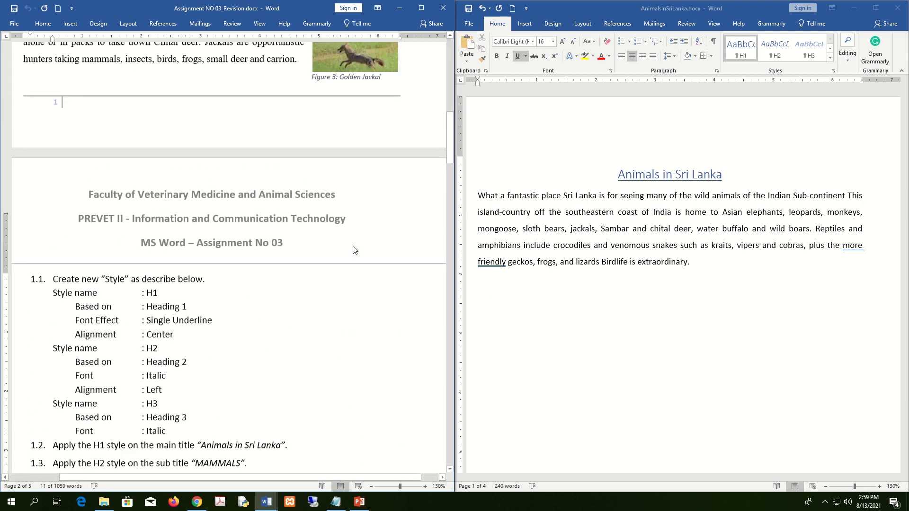
{"action": "scroll", "coordinate": [353, 247], "scroll_direction": "up", "scroll_amount": 1}
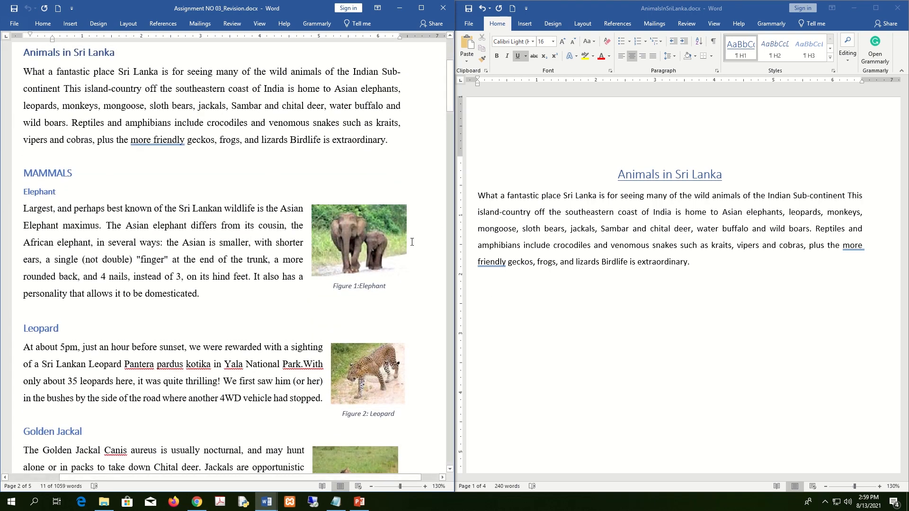
{"action": "scroll", "coordinate": [405, 247], "scroll_direction": "up", "scroll_amount": 4}
- Place the insertion point on the empty line below the Elephant paragraph and maximize the AnimalsInSriLanka.docx window
{"action": "left_click", "coordinate": [692, 327]}
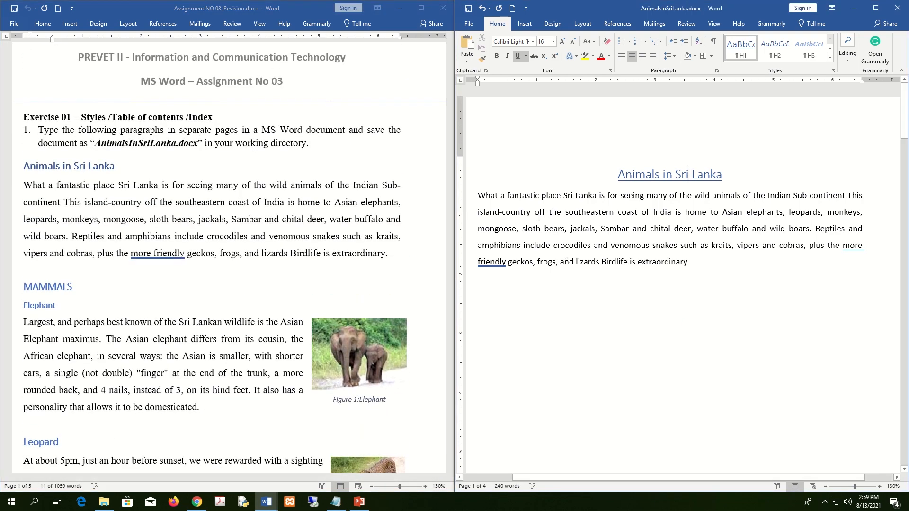
{"action": "scroll", "coordinate": [653, 331], "scroll_direction": "down", "scroll_amount": 20}
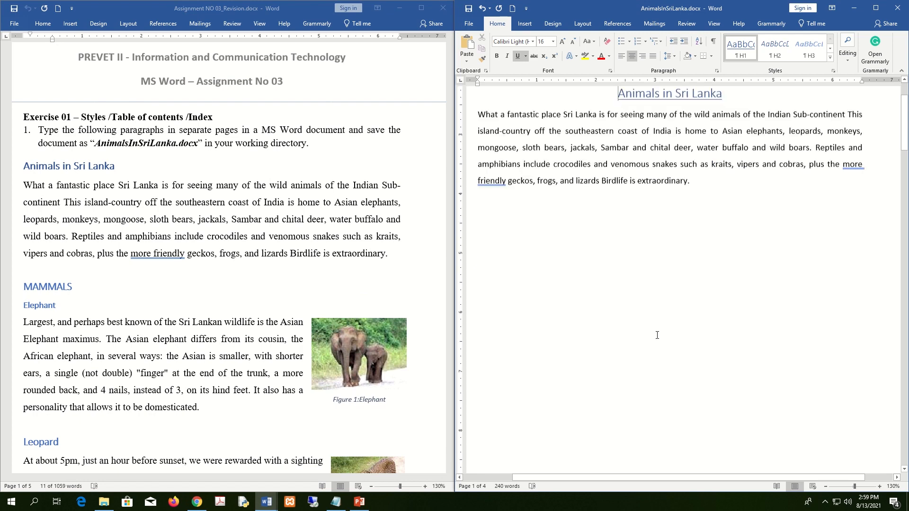
{"action": "left_click", "coordinate": [613, 334]}
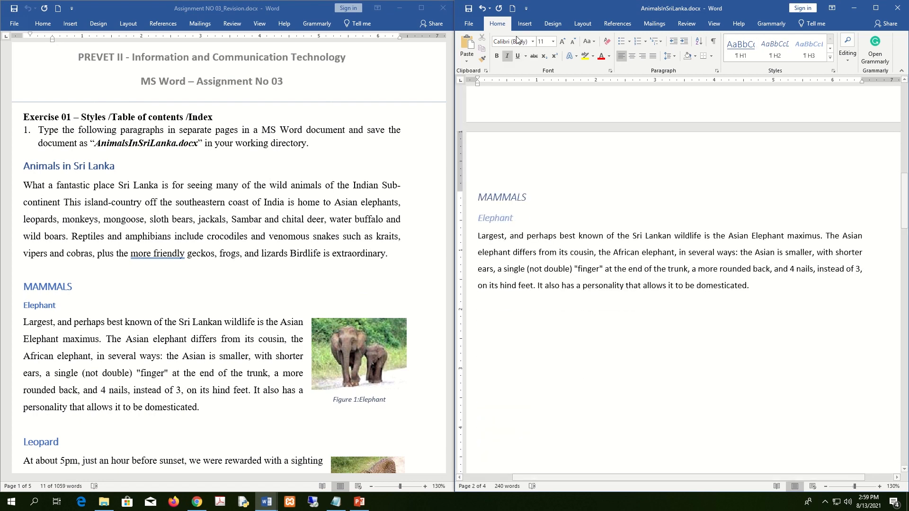
{"action": "left_click", "coordinate": [525, 24]}
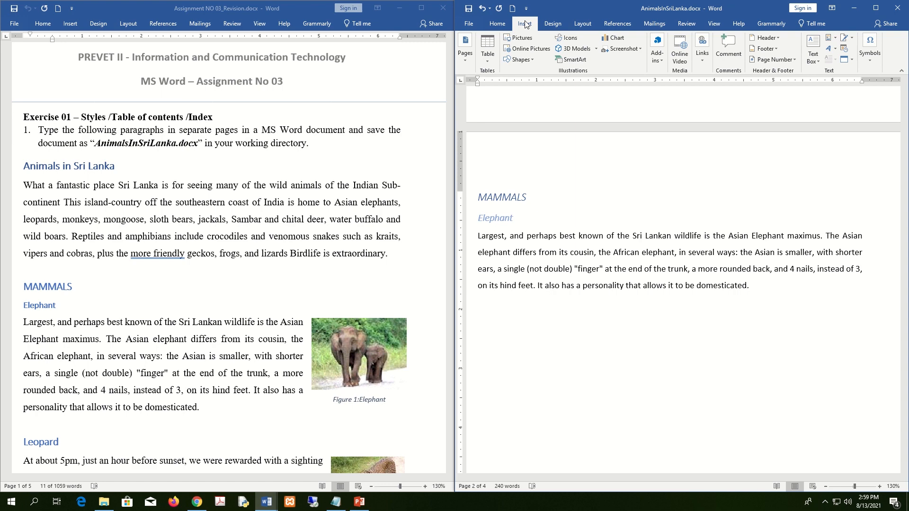
{"action": "left_click", "coordinate": [876, 8]}
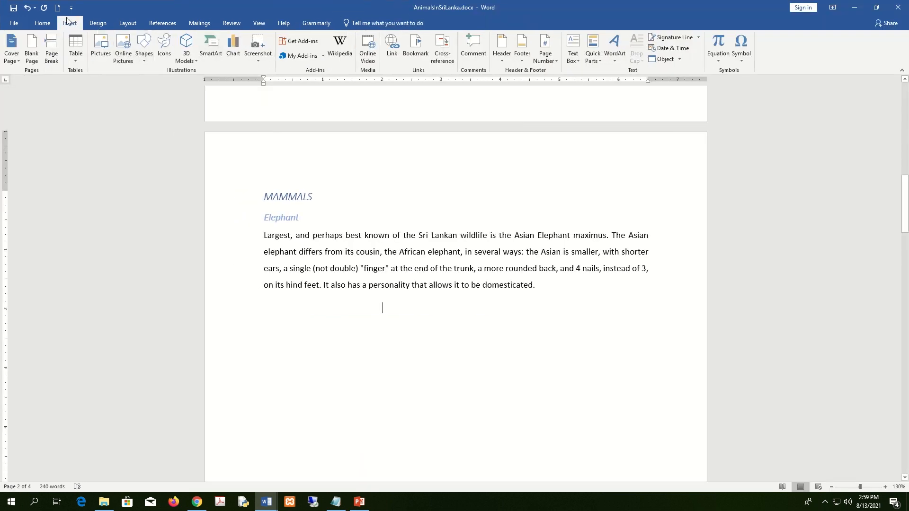
- Insert the picture elephant.jpg from the Images folder inside Assignment No 03 on the Desktop
{"action": "left_click", "coordinate": [100, 44]}
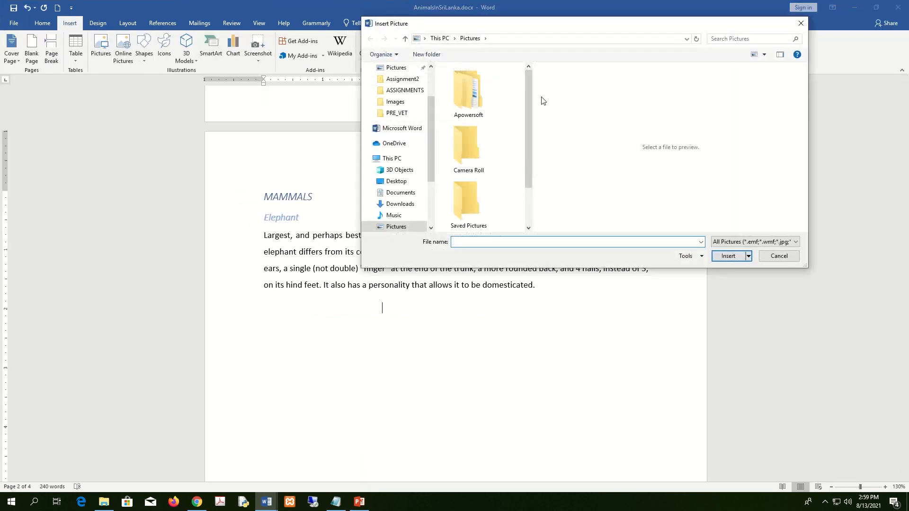
{"action": "left_click", "coordinate": [405, 90]}
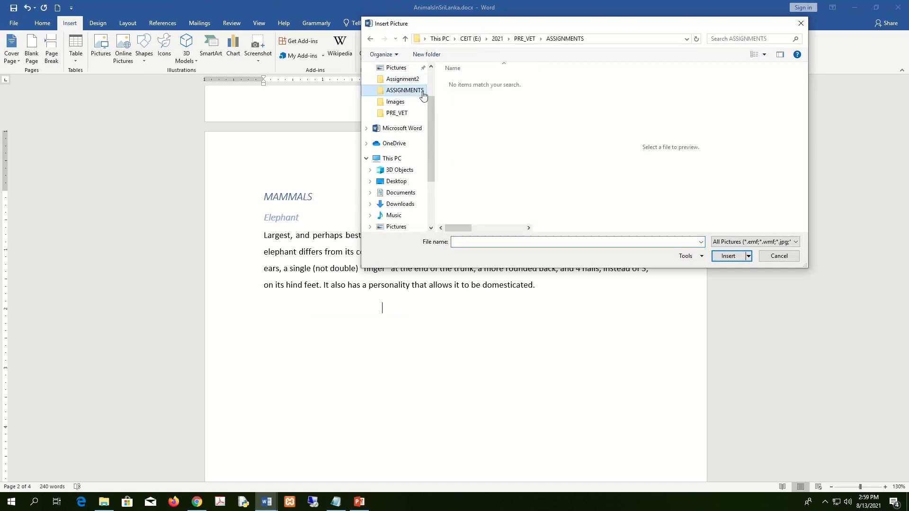
{"action": "left_click_drag", "start_coordinate": [436, 85], "coordinate": [530, 86]}
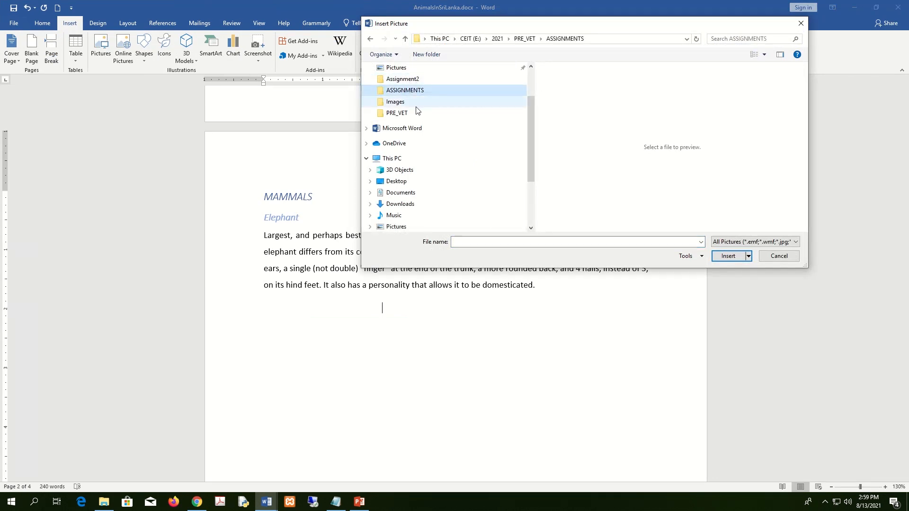
{"action": "scroll", "coordinate": [416, 111], "scroll_direction": "up", "scroll_amount": 2}
{"action": "left_click", "coordinate": [406, 89]}
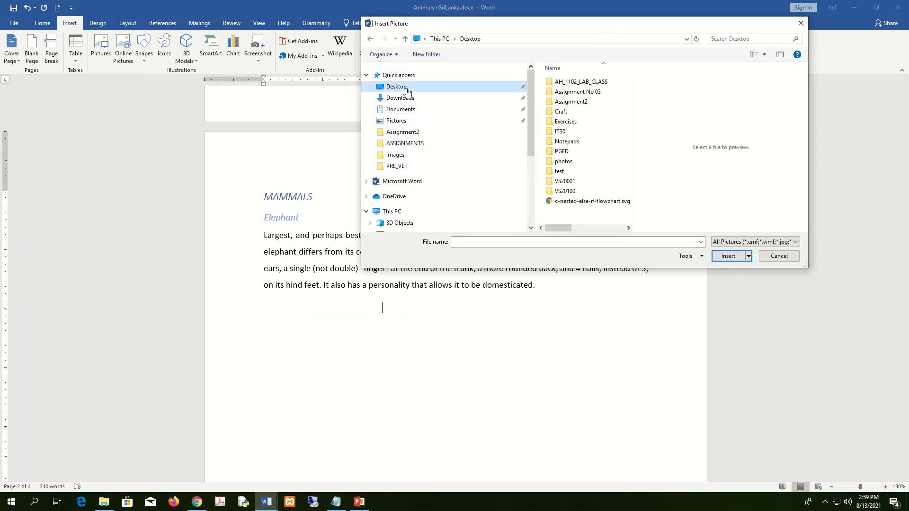
{"action": "double_click", "coordinate": [597, 92]}
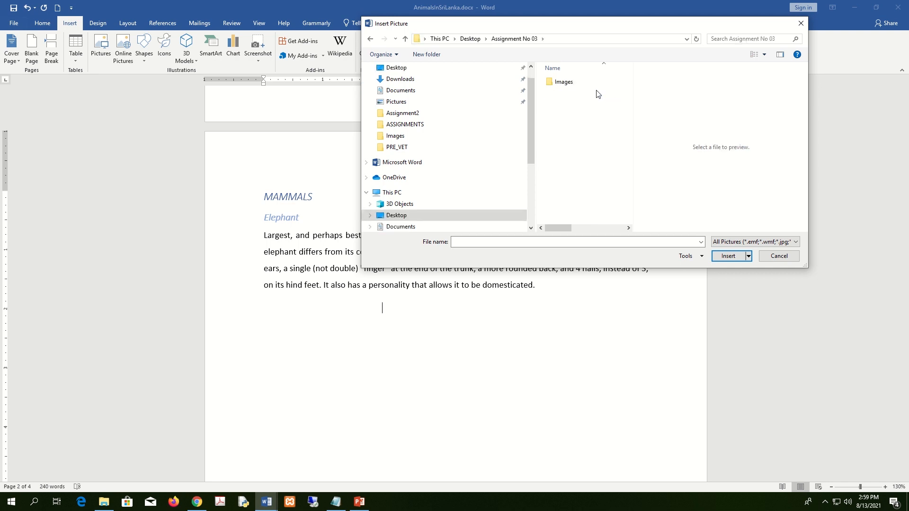
{"action": "double_click", "coordinate": [567, 84]}
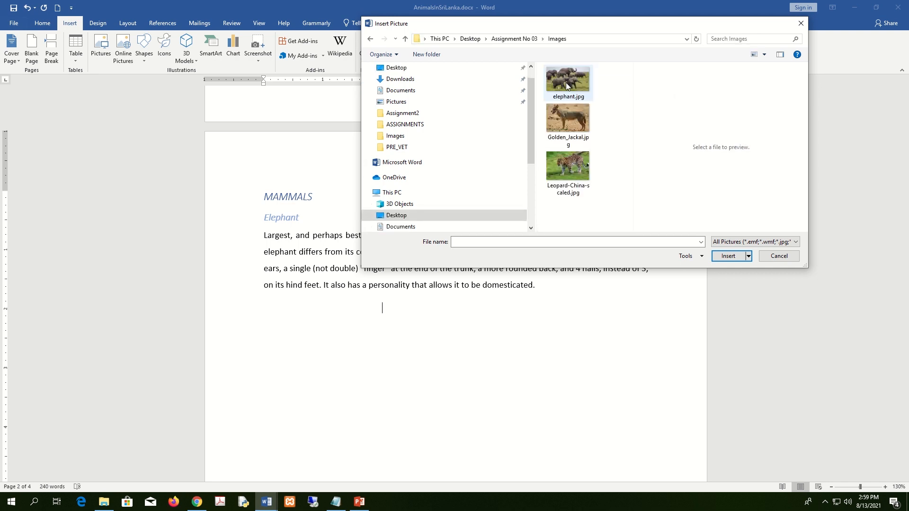
{"action": "left_click", "coordinate": [566, 82]}
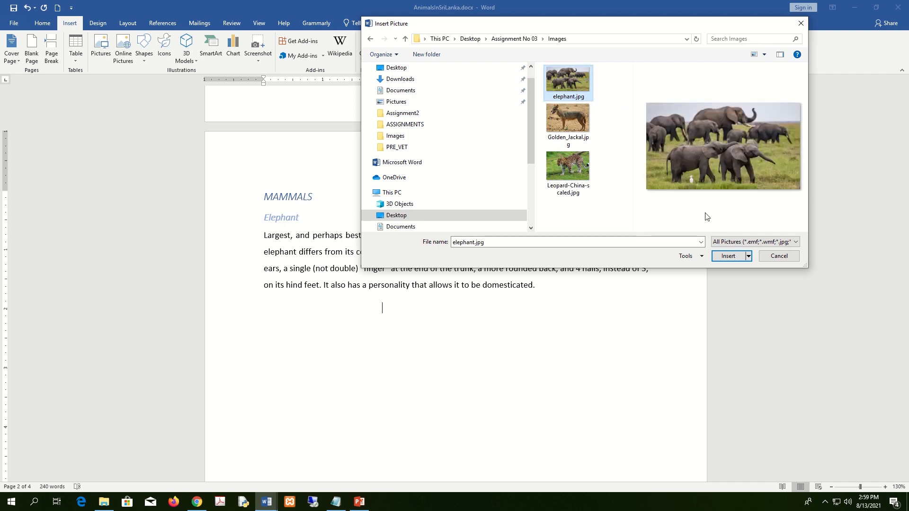
{"action": "left_click", "coordinate": [741, 256]}
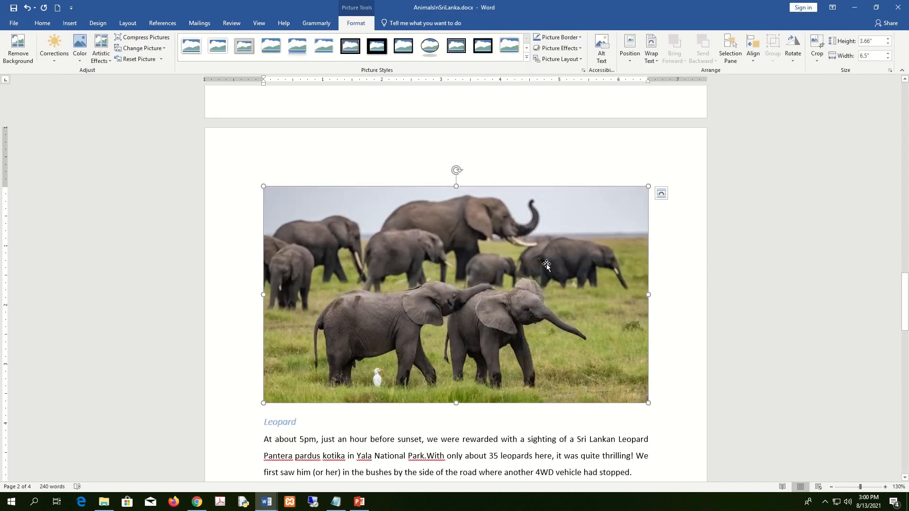
- Shrink the elephant picture proportionally to about 2.81" high and 4.99" wide
{"action": "scroll", "coordinate": [547, 265], "scroll_direction": "up", "scroll_amount": 8}
{"action": "scroll", "coordinate": [547, 262], "scroll_direction": "down", "scroll_amount": 7}
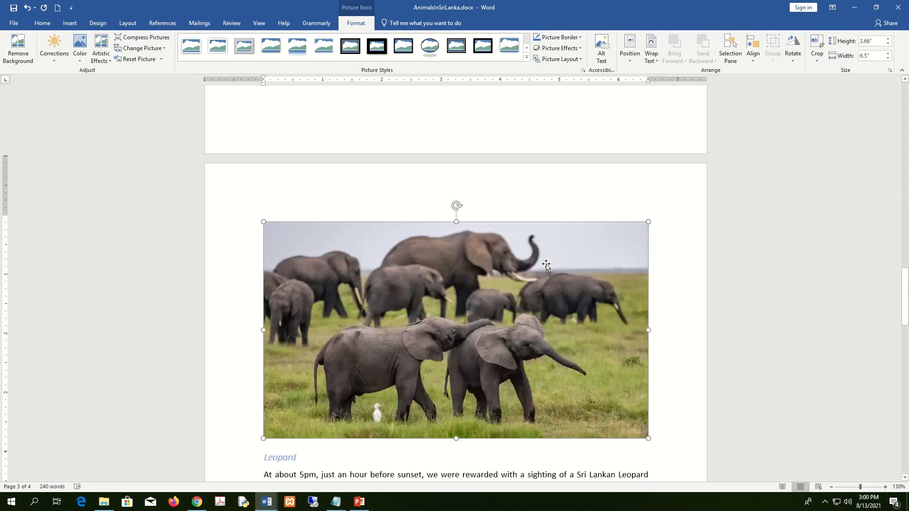
{"action": "left_click_drag", "start_coordinate": [640, 219], "coordinate": [549, 273]}
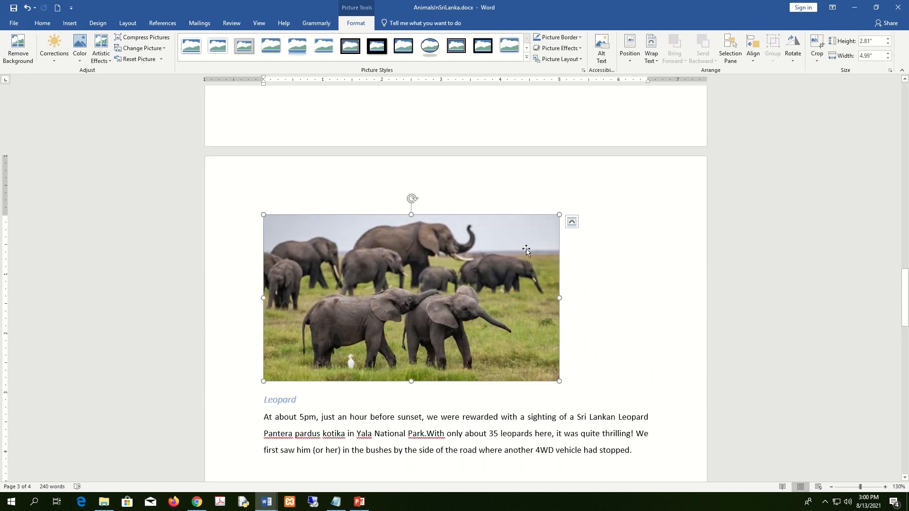
- Set the elephant picture's text wrapping to Tight and move it roughly centered beneath the Elephant paragraph
{"action": "left_click", "coordinate": [652, 55]}
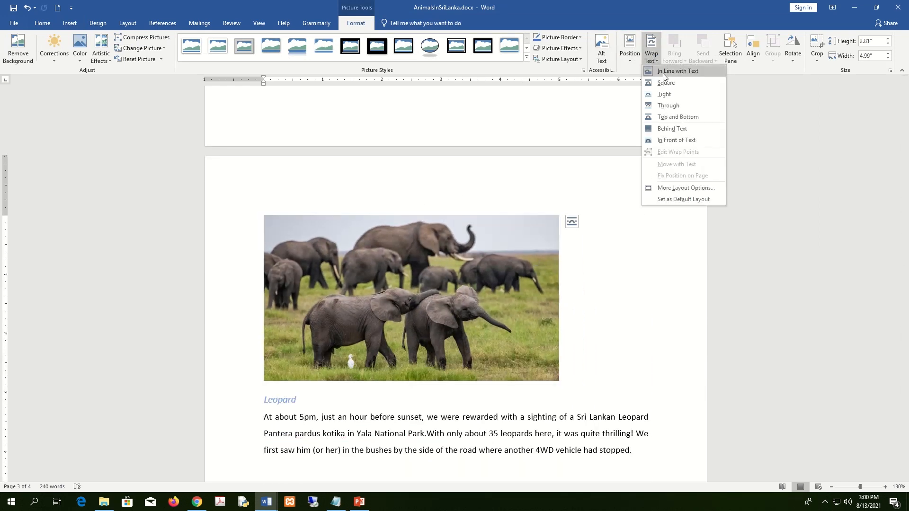
{"action": "left_click", "coordinate": [668, 94]}
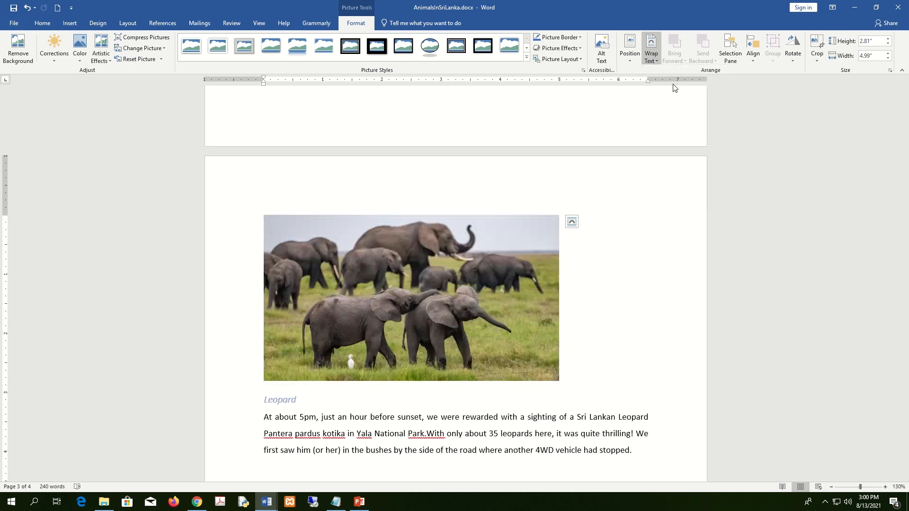
{"action": "scroll", "coordinate": [518, 149], "scroll_direction": "up", "scroll_amount": 3}
{"action": "scroll", "coordinate": [517, 152], "scroll_direction": "up", "scroll_amount": 3}
{"action": "left_click_drag", "start_coordinate": [470, 201], "coordinate": [510, 323]}
- Give the elephant picture a black border and try the strongest sharpening correction on it
{"action": "left_click", "coordinate": [557, 37]}
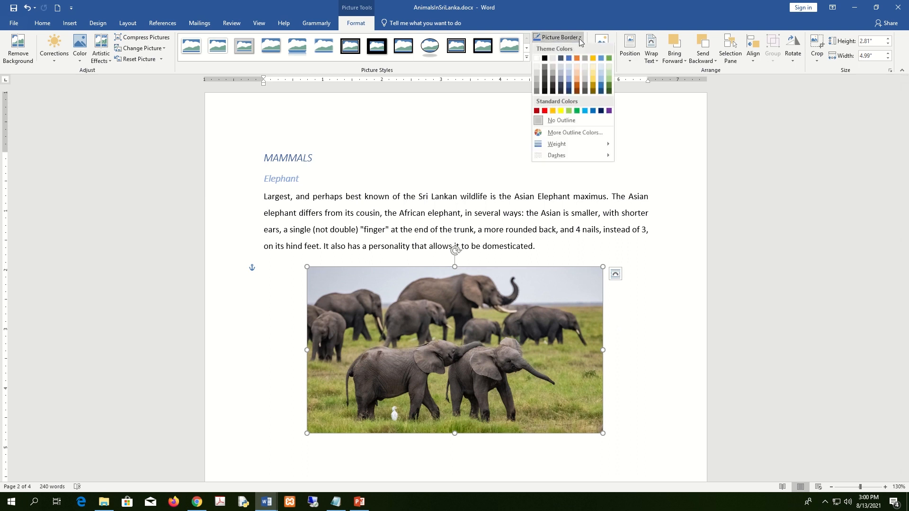
{"action": "left_click", "coordinate": [544, 60]}
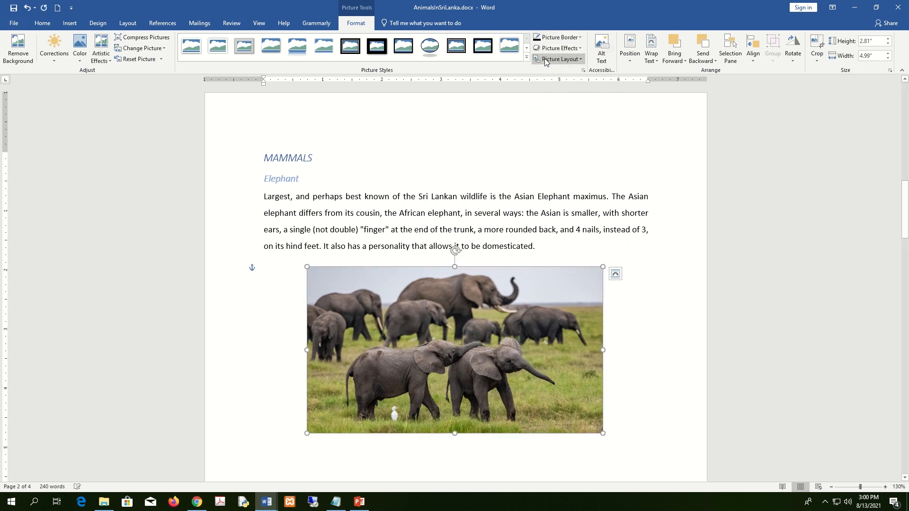
{"action": "left_click", "coordinate": [54, 47]}
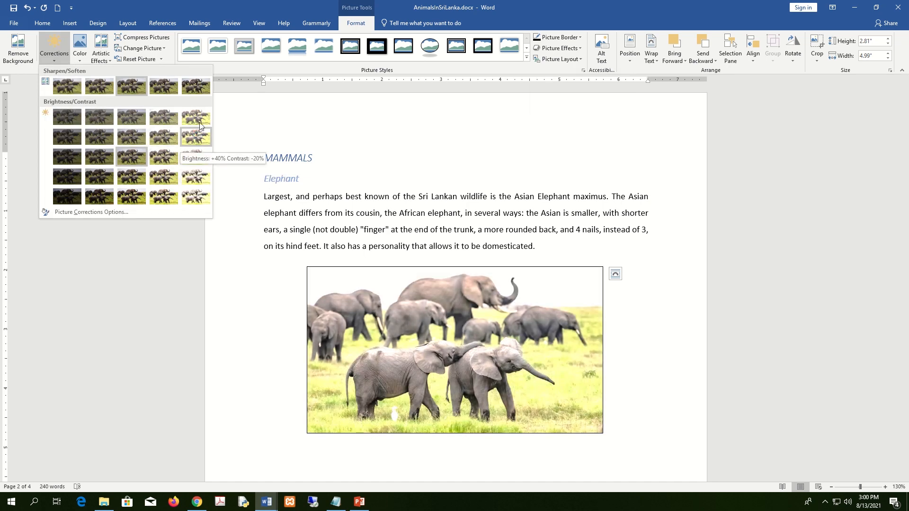
{"action": "left_click", "coordinate": [196, 88]}
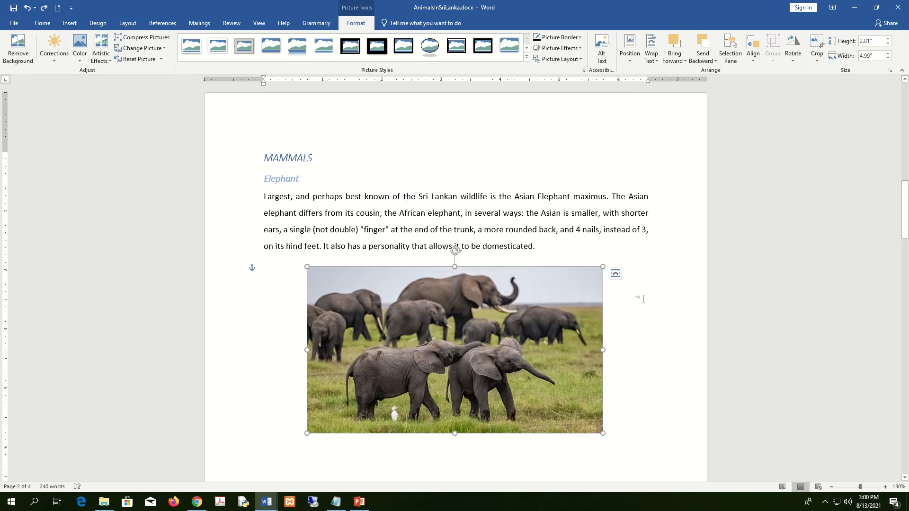
- Apply an inner shadow along the top edge of the elephant picture
{"action": "left_click", "coordinate": [579, 48]}
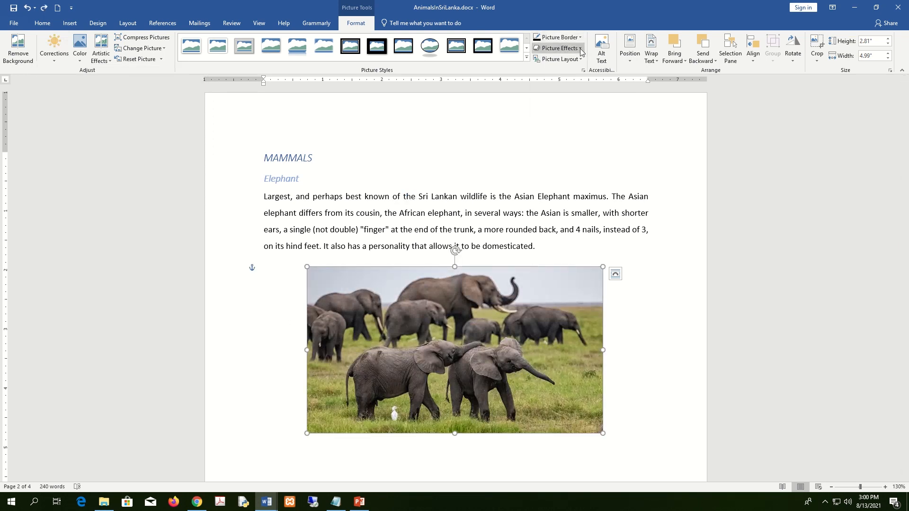
{"action": "mouse_move", "coordinate": [572, 96]}
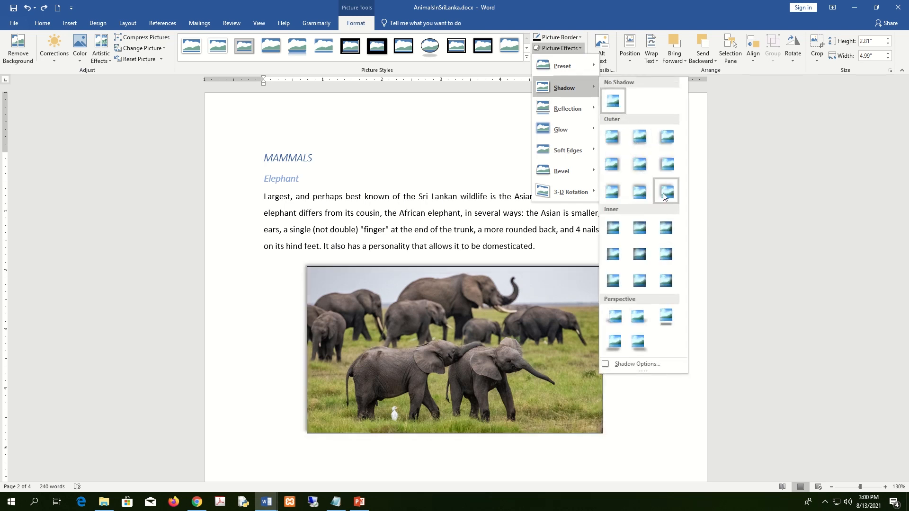
{"action": "left_click", "coordinate": [639, 232]}
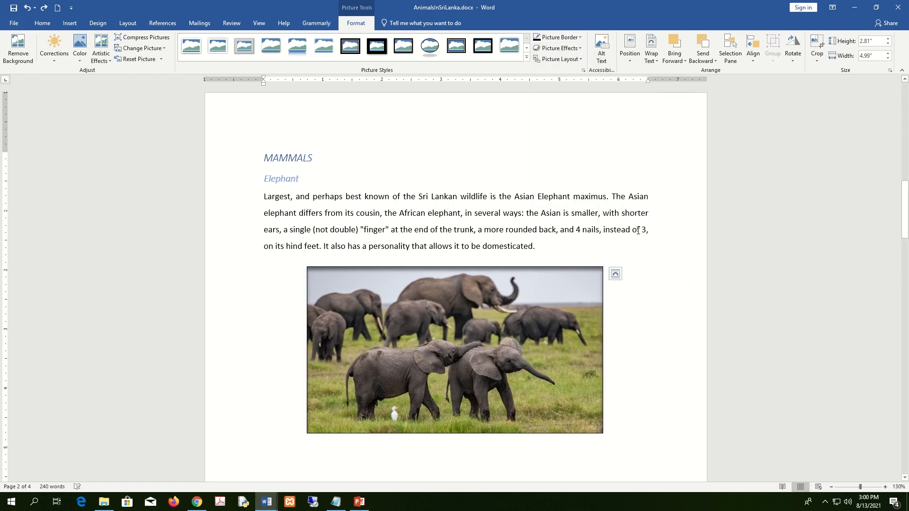
{"action": "left_click", "coordinate": [643, 318]}
{"action": "double_click", "coordinate": [594, 320]}
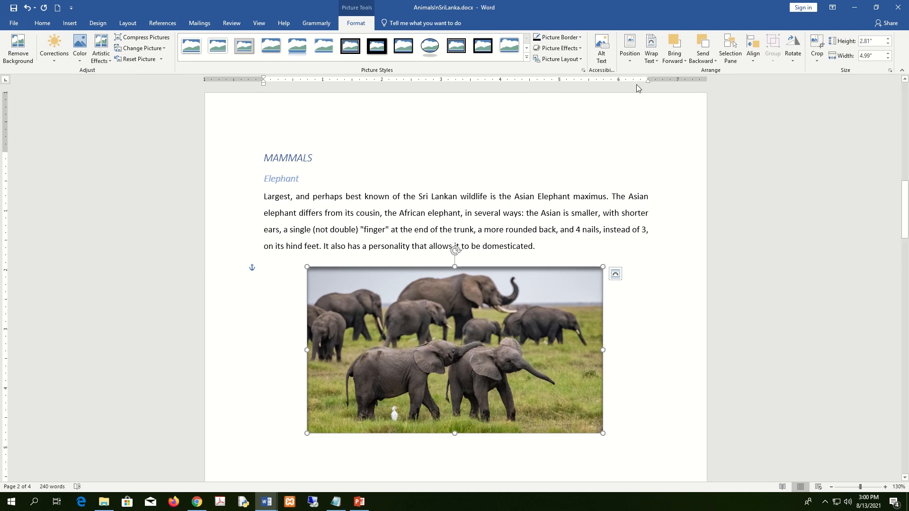
- Enlarge the elephant picture proportionally to about 2.97" high and 5.28" wide
{"action": "left_click", "coordinate": [652, 309]}
{"action": "left_click", "coordinate": [596, 282]}
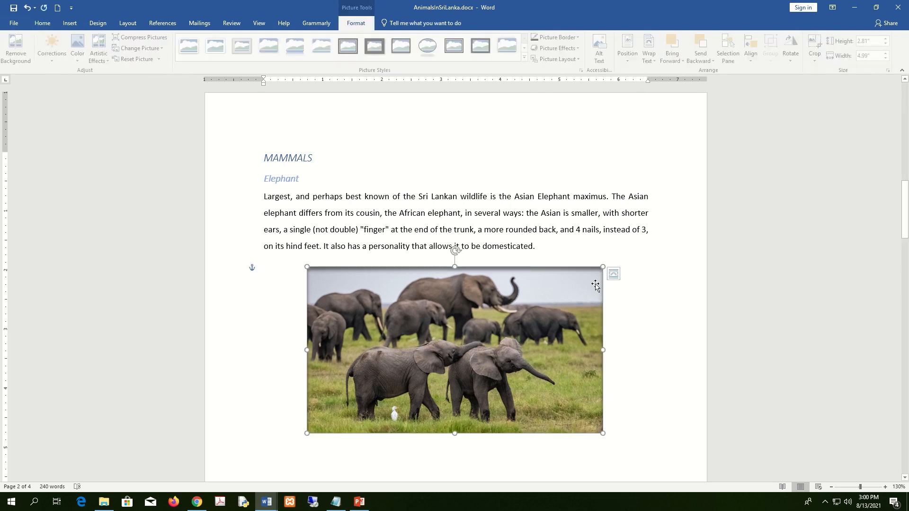
{"action": "left_click_drag", "start_coordinate": [602, 267], "coordinate": [618, 257]}
- Insert Leopard-China-scaled.jpg from the Images folder into the empty space below the Leopard paragraph
{"action": "scroll", "coordinate": [653, 290], "scroll_direction": "down", "scroll_amount": 8}
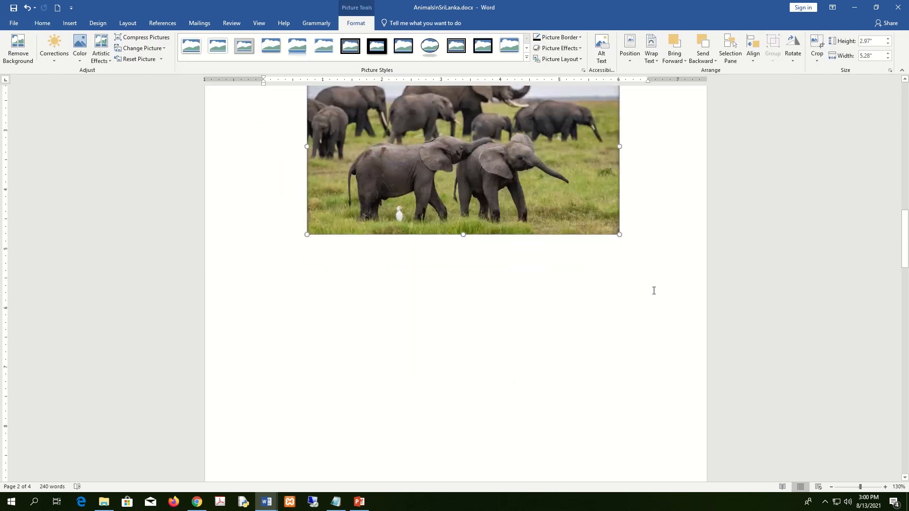
{"action": "scroll", "coordinate": [559, 303], "scroll_direction": "down", "scroll_amount": 5}
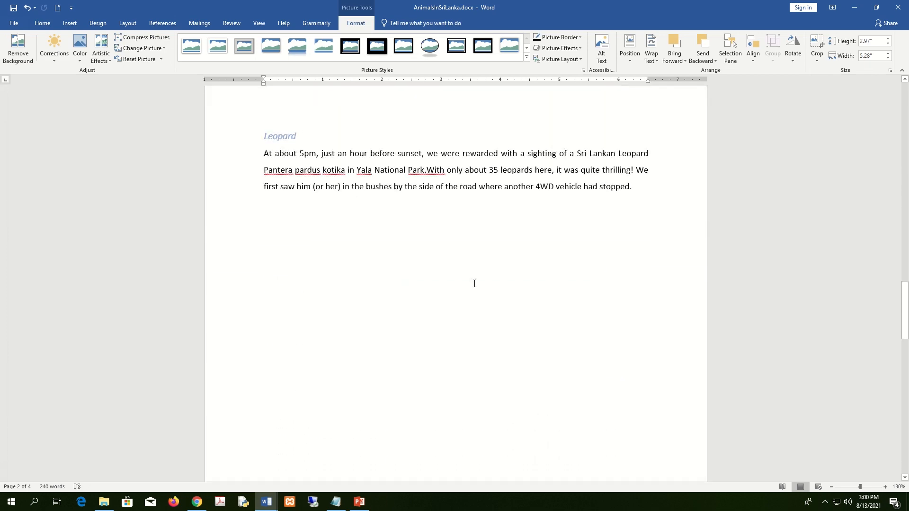
{"action": "left_click", "coordinate": [412, 260]}
{"action": "left_click", "coordinate": [71, 23]}
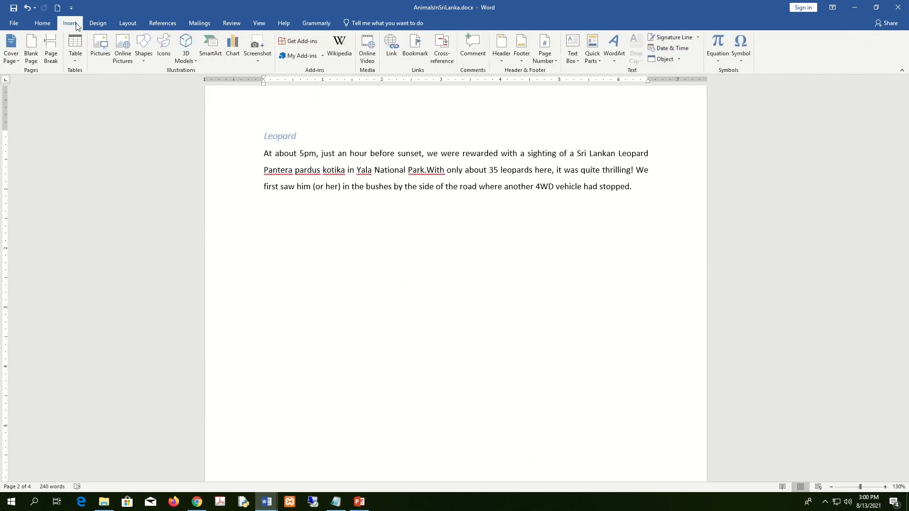
{"action": "left_click", "coordinate": [101, 54]}
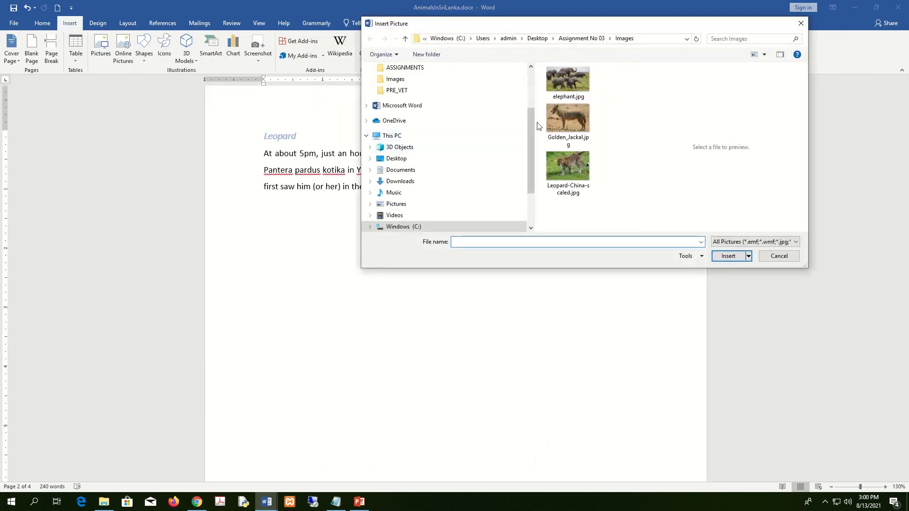
{"action": "left_click", "coordinate": [573, 167]}
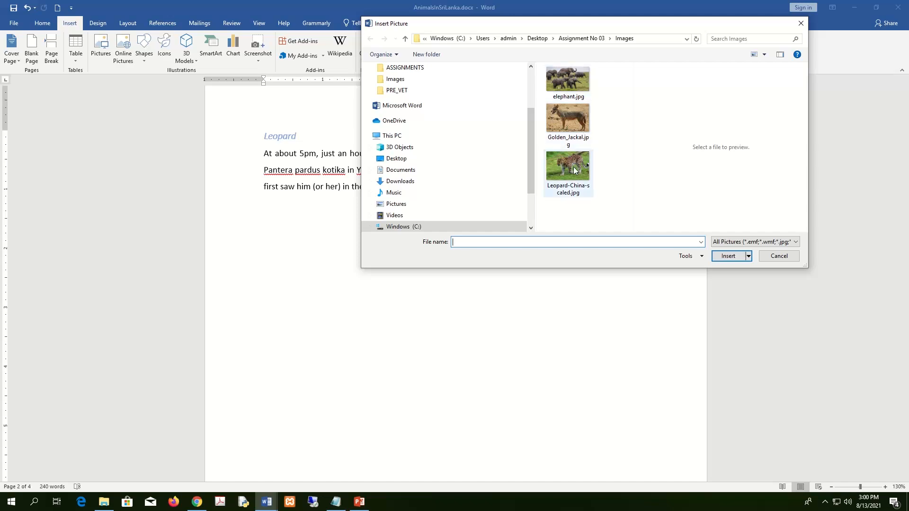
{"action": "left_click", "coordinate": [728, 255]}
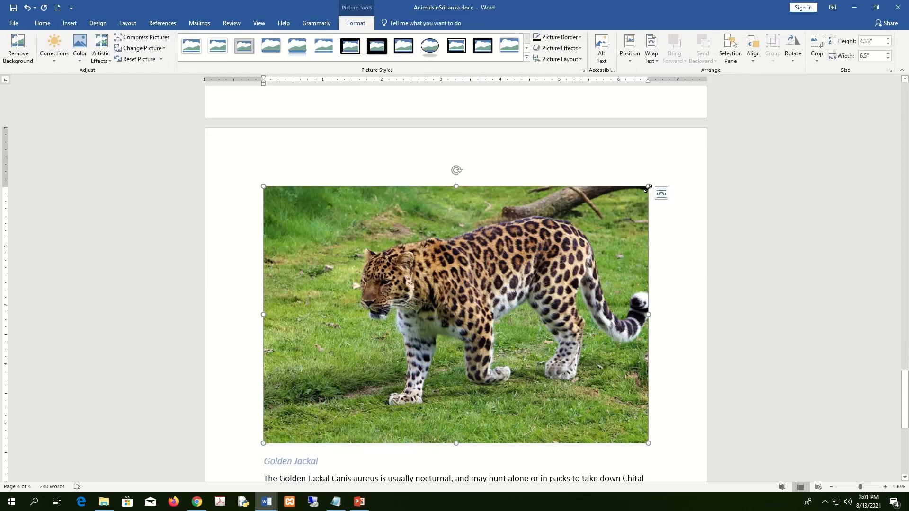
- Set the leopard picture's text wrapping to Square and move it directly beneath the Leopard paragraph
{"action": "scroll", "coordinate": [647, 188], "scroll_direction": "up", "scroll_amount": 3}
{"action": "scroll", "coordinate": [622, 240], "scroll_direction": "down", "scroll_amount": 3}
{"action": "left_click", "coordinate": [656, 59]}
{"action": "left_click", "coordinate": [663, 81]}
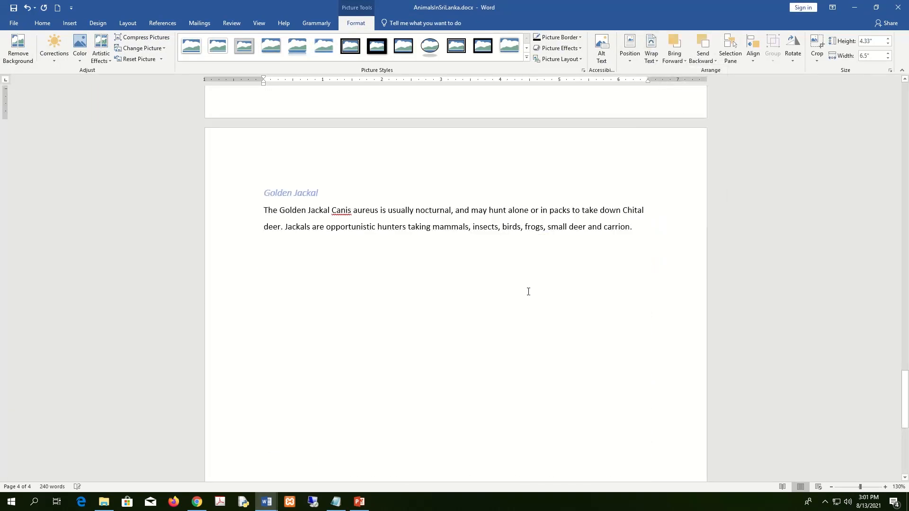
{"action": "scroll", "coordinate": [529, 292], "scroll_direction": "up", "scroll_amount": 10}
{"action": "left_click_drag", "start_coordinate": [500, 350], "coordinate": [500, 251]}
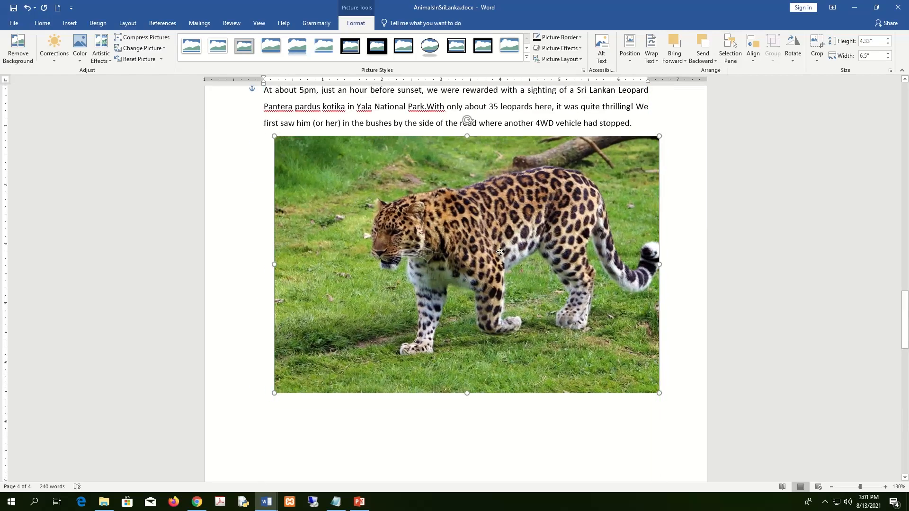
{"action": "scroll", "coordinate": [478, 256], "scroll_direction": "up", "scroll_amount": 4}
- Insert Golden_Jackal.jpg from the Images folder on the empty line below the Golden Jackal paragraph
{"action": "scroll", "coordinate": [478, 256], "scroll_direction": "down", "scroll_amount": 12}
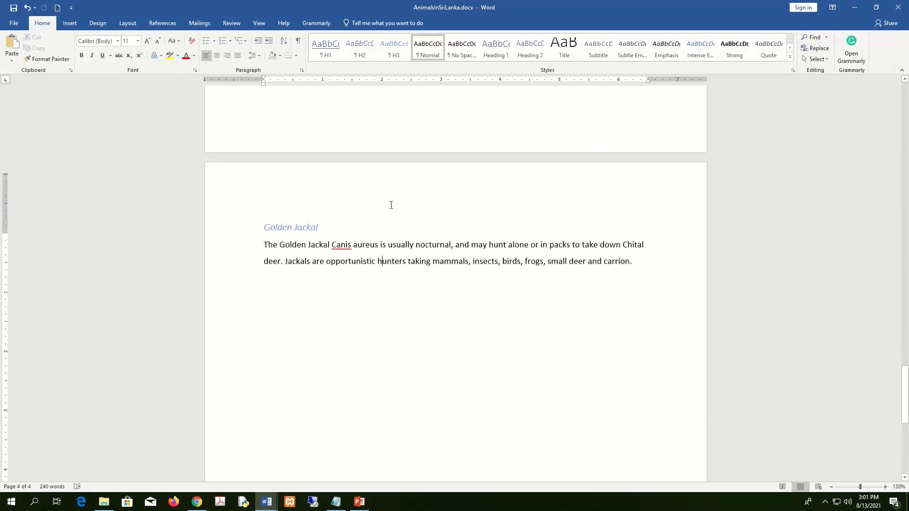
{"action": "scroll", "coordinate": [412, 309], "scroll_direction": "up", "scroll_amount": 1}
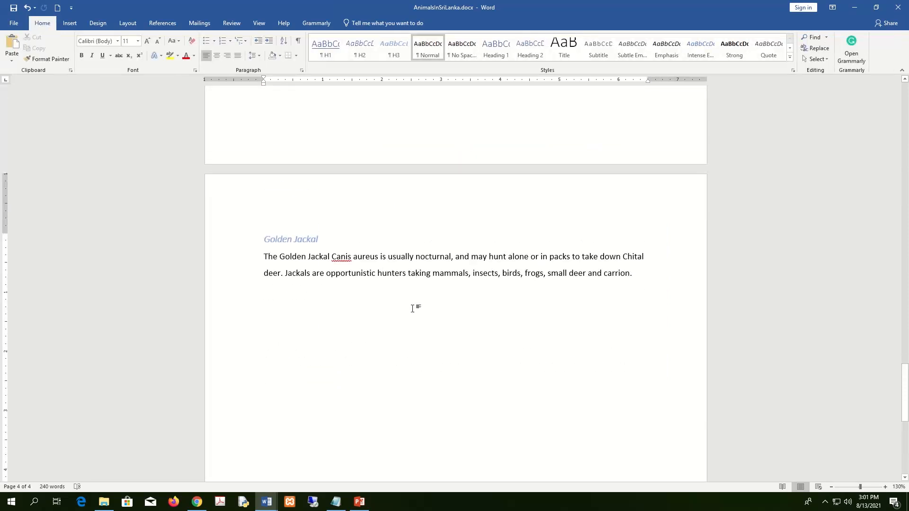
{"action": "left_click", "coordinate": [345, 290]}
{"action": "left_click", "coordinate": [69, 24]}
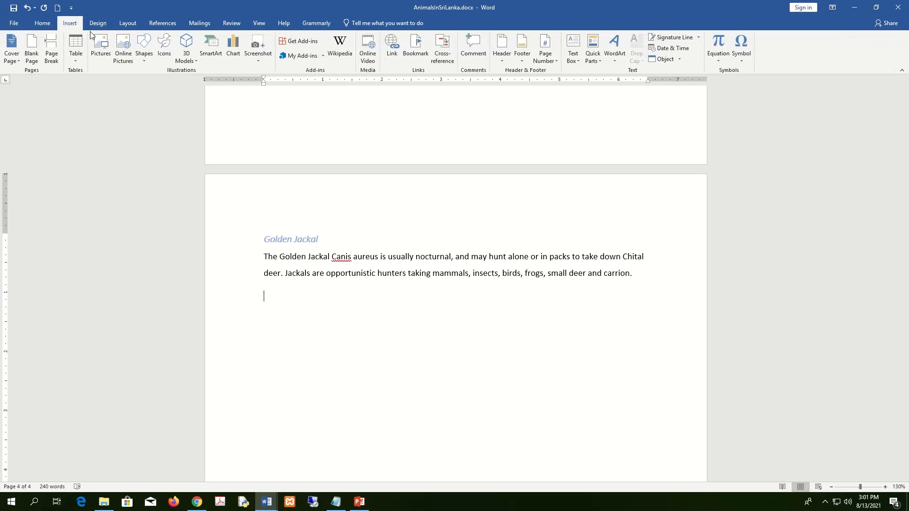
{"action": "left_click", "coordinate": [96, 37]}
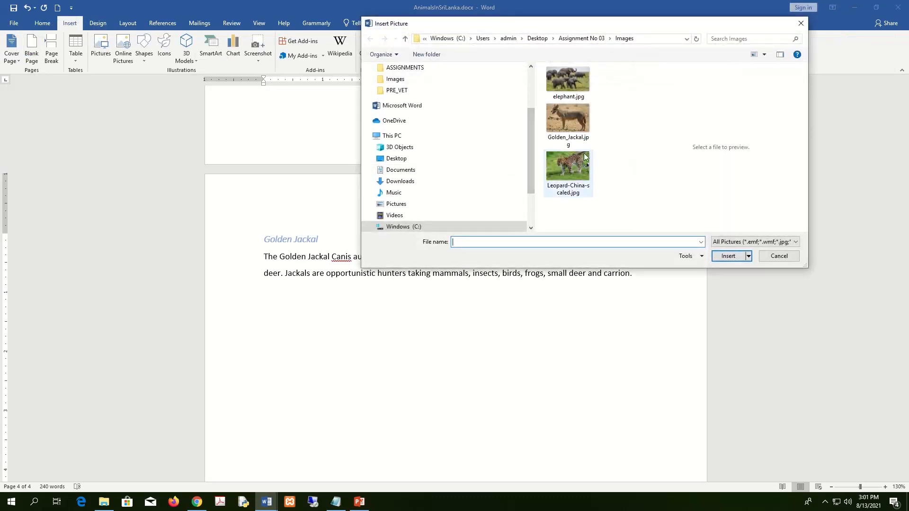
{"action": "left_click", "coordinate": [572, 113]}
{"action": "left_click", "coordinate": [728, 256]}
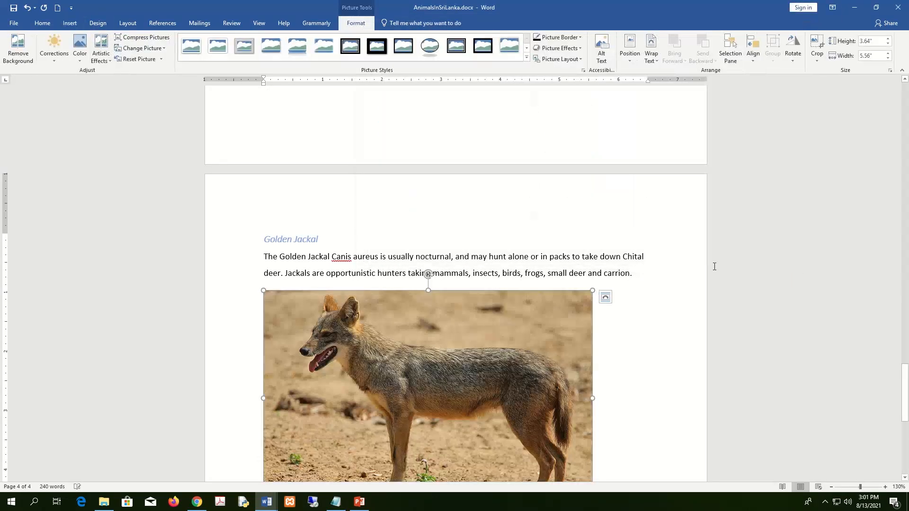
- Set the jackal picture's text wrapping to Square and move it roughly centered beneath the Golden Jackal paragraph
{"action": "left_click_drag", "start_coordinate": [546, 342], "coordinate": [549, 375]}
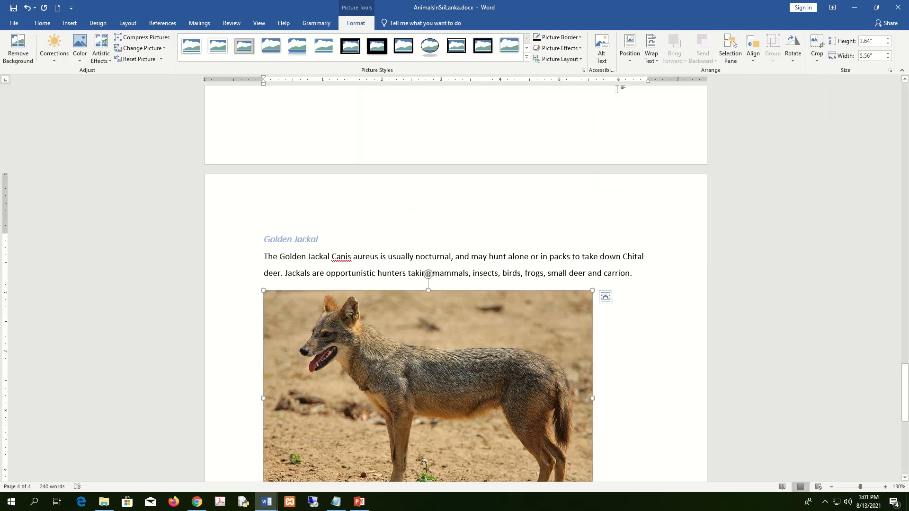
{"action": "left_click", "coordinate": [651, 59]}
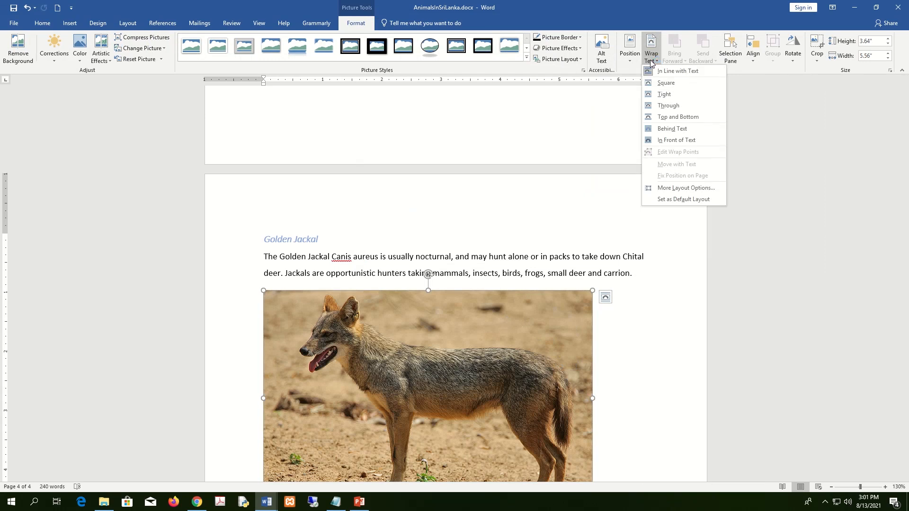
{"action": "left_click", "coordinate": [672, 85]}
{"action": "mouse_move", "coordinate": [545, 324]}
{"action": "left_mouse_down"}
{"action": "mouse_move", "coordinate": [581, 335]}
{"action": "mouse_move", "coordinate": [568, 336]}
{"action": "mouse_move", "coordinate": [561, 325]}
{"action": "left_mouse_up"}
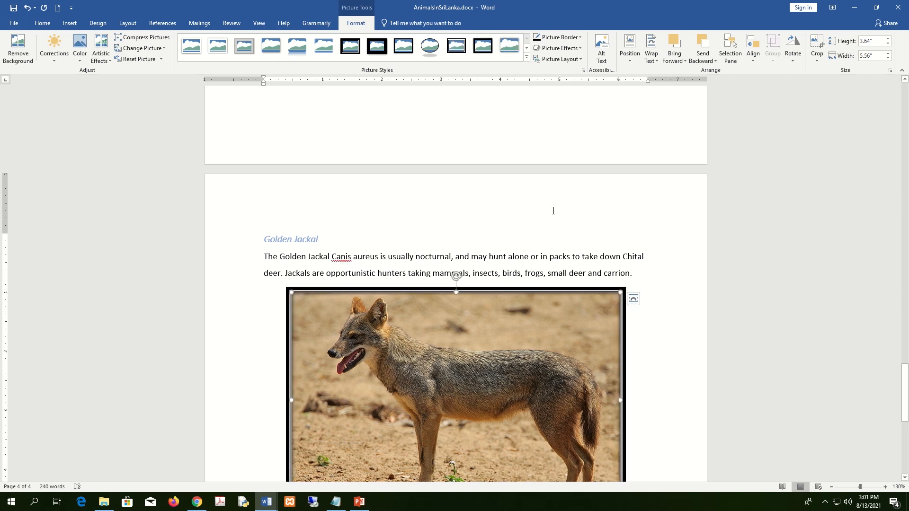
- Try framed picture styles on the leopard and elephant pictures
{"action": "scroll", "coordinate": [662, 332], "scroll_direction": "up", "scroll_amount": 9}
{"action": "left_click", "coordinate": [545, 176]}
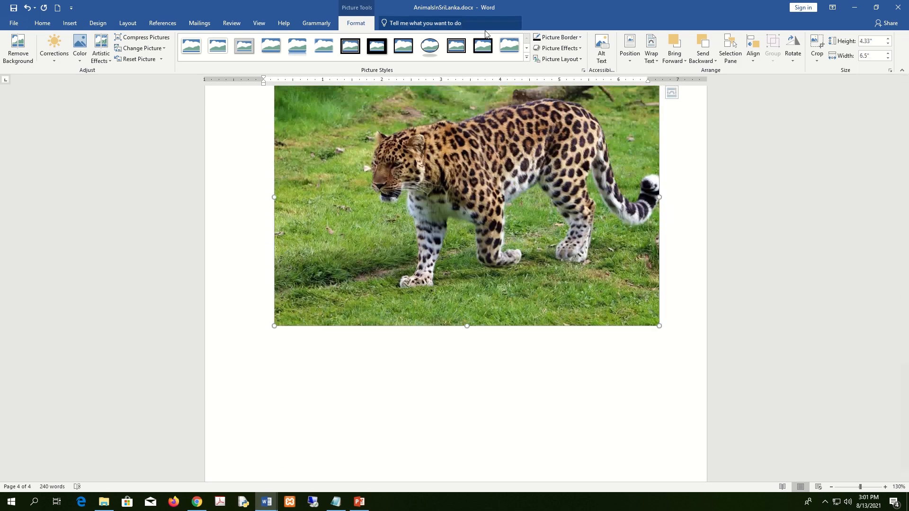
{"action": "key", "text": "F4"}
{"action": "scroll", "coordinate": [545, 176], "scroll_direction": "up", "scroll_amount": 10}
{"action": "left_click", "coordinate": [523, 95]}
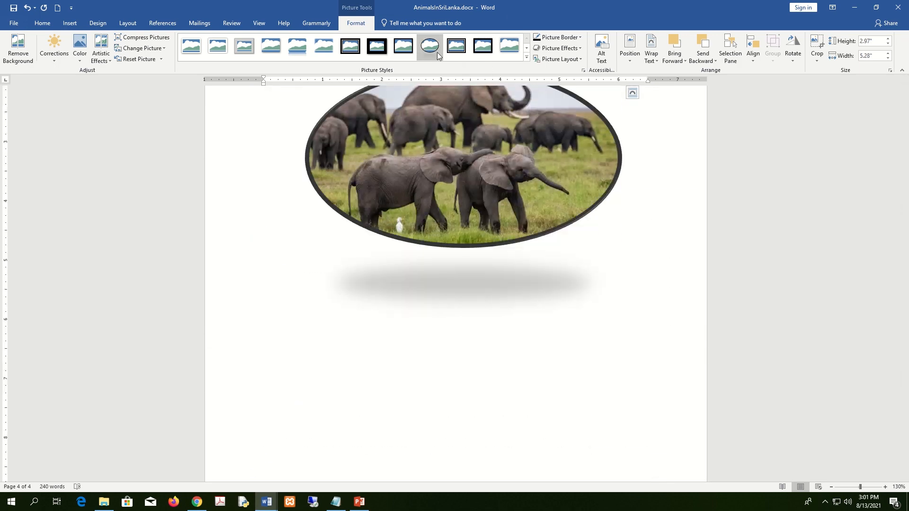
{"action": "left_click", "coordinate": [378, 52]}
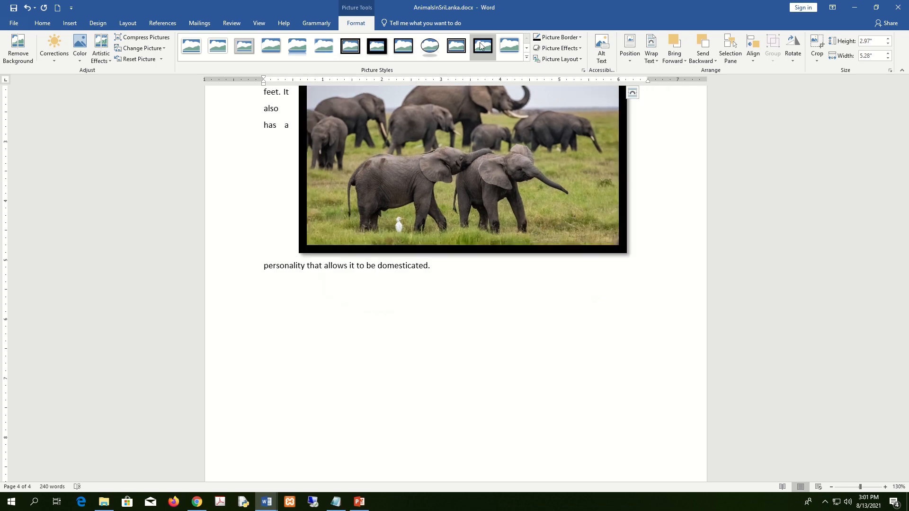
{"action": "left_click", "coordinate": [694, 336]}
{"action": "scroll", "coordinate": [611, 308], "scroll_direction": "up", "scroll_amount": 6}
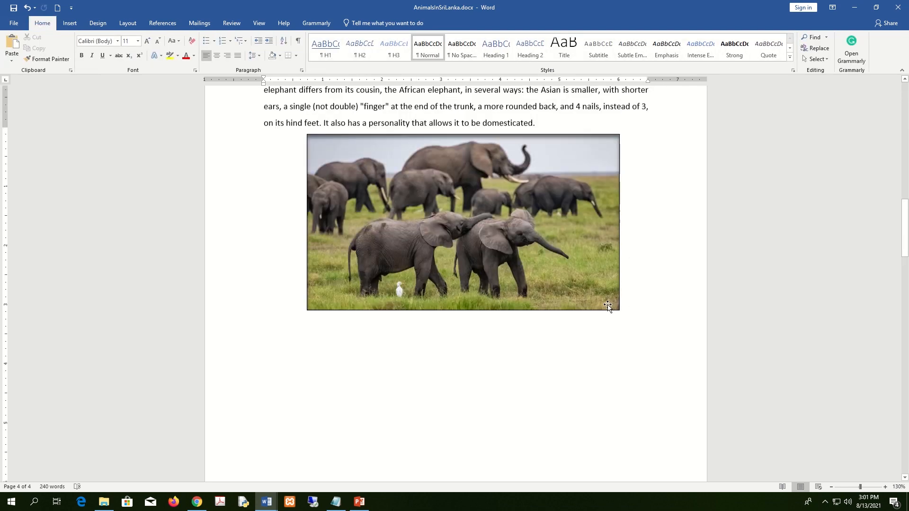
- Copy the title "Animals in Sri Lanka" from the first page of the document
{"action": "scroll", "coordinate": [373, 254], "scroll_direction": "up", "scroll_amount": 10}
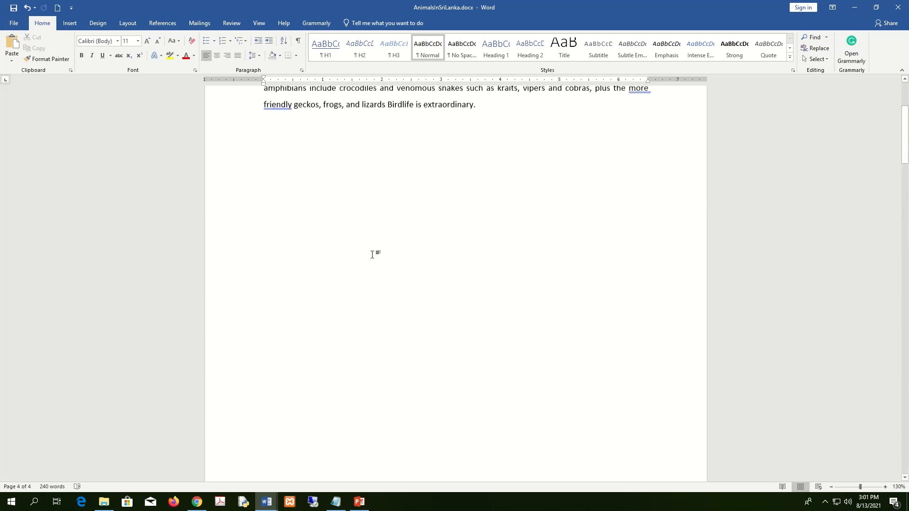
{"action": "scroll", "coordinate": [385, 227], "scroll_direction": "up", "scroll_amount": 1}
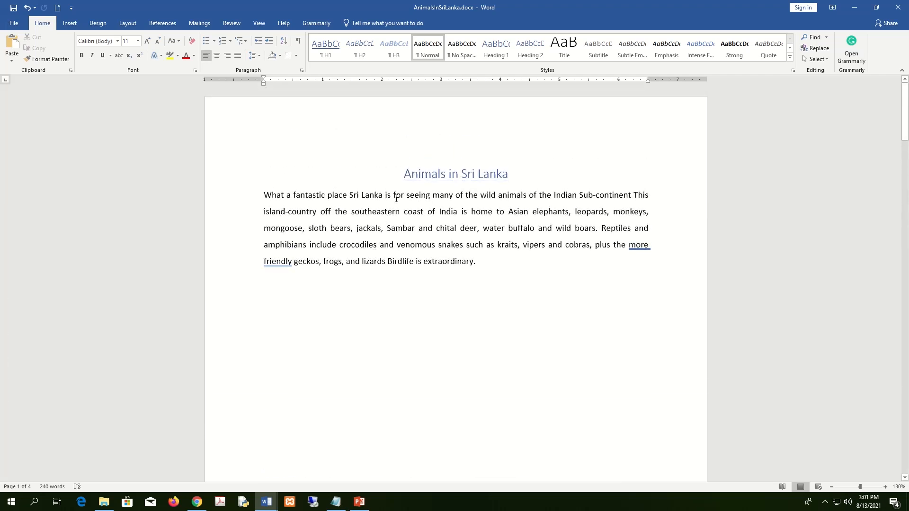
{"action": "left_click", "coordinate": [430, 159]}
{"action": "left_click_drag", "start_coordinate": [406, 177], "coordinate": [527, 170]}
{"action": "key", "text": "ctrl+c"}
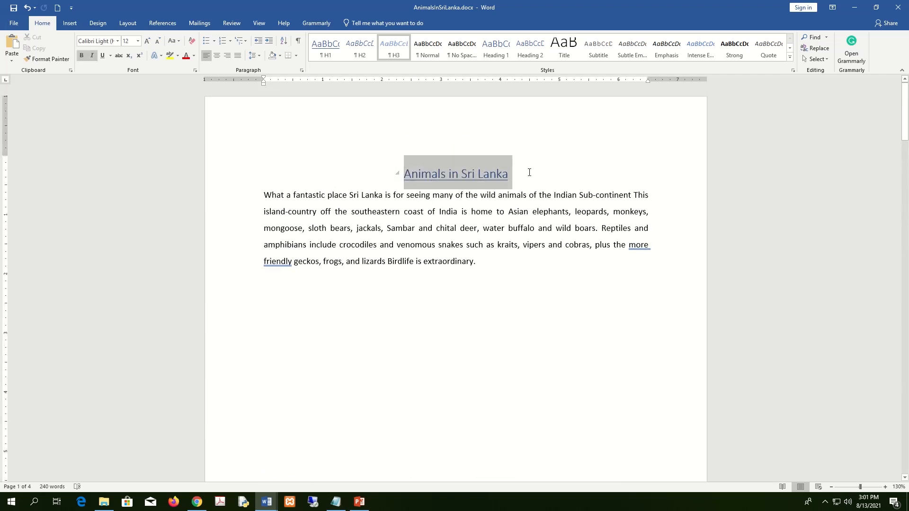
- Switch to Chrome and search Google Images for "Animals in Sri Lanka" in a new tab
{"action": "left_click", "coordinate": [197, 500]}
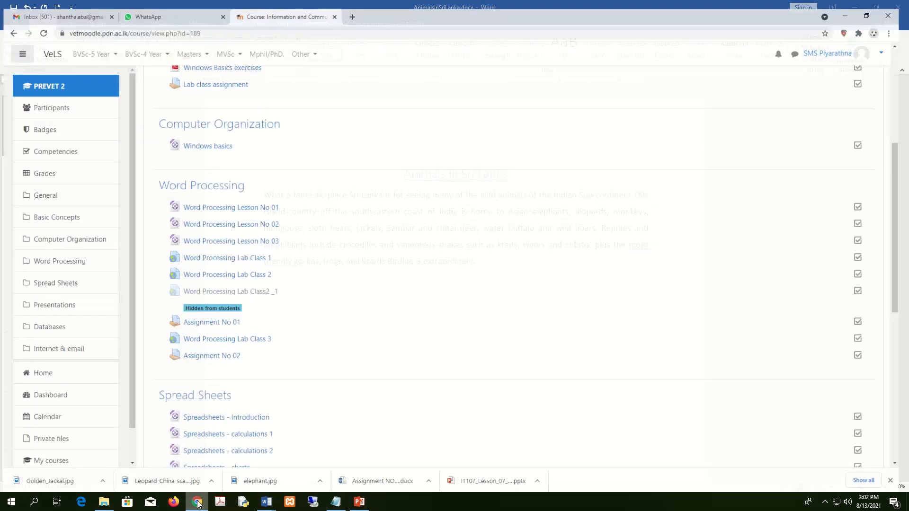
{"action": "left_click", "coordinate": [353, 8]}
{"action": "type", "text": "g"}
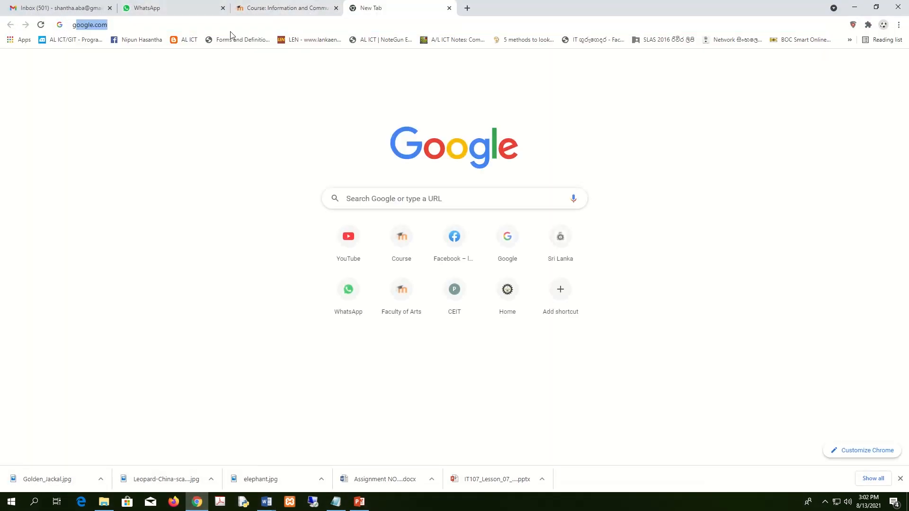
{"action": "key", "text": "Return"}
{"action": "key", "text": "ctrl+v"}
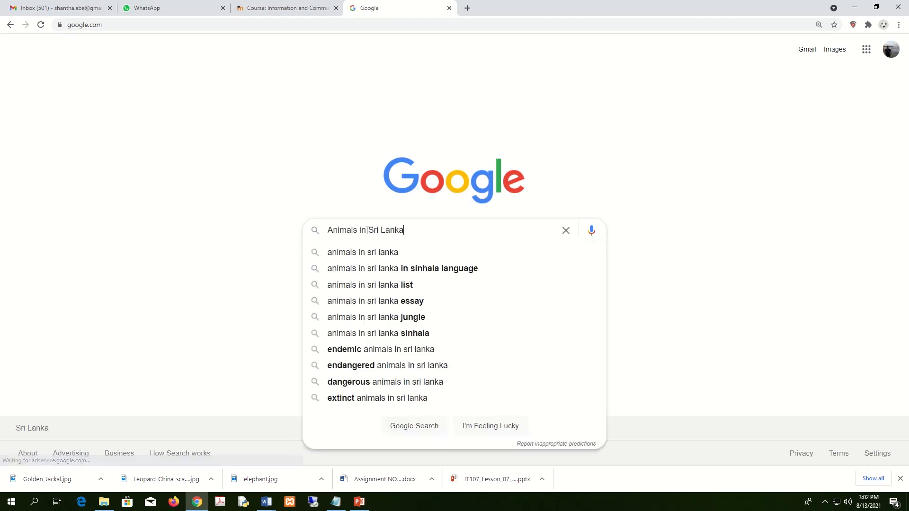
{"action": "key", "text": "Return"}
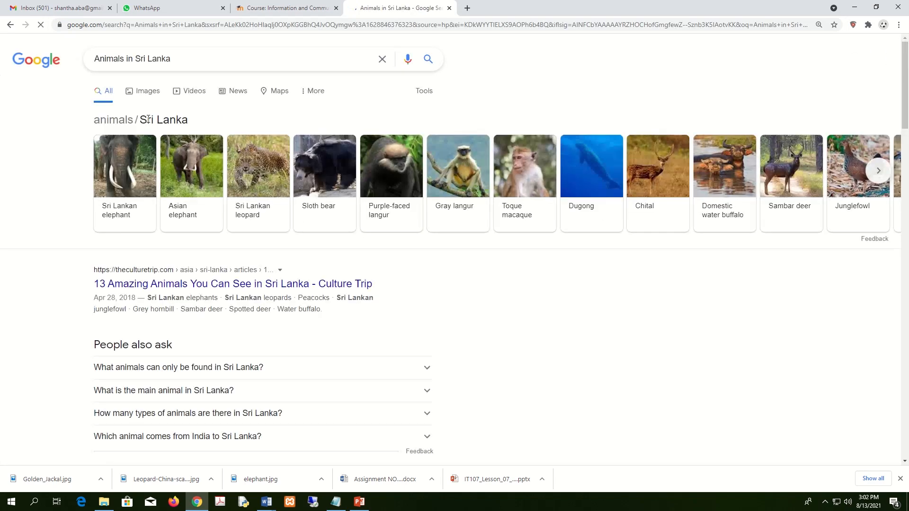
{"action": "left_click", "coordinate": [148, 93]}
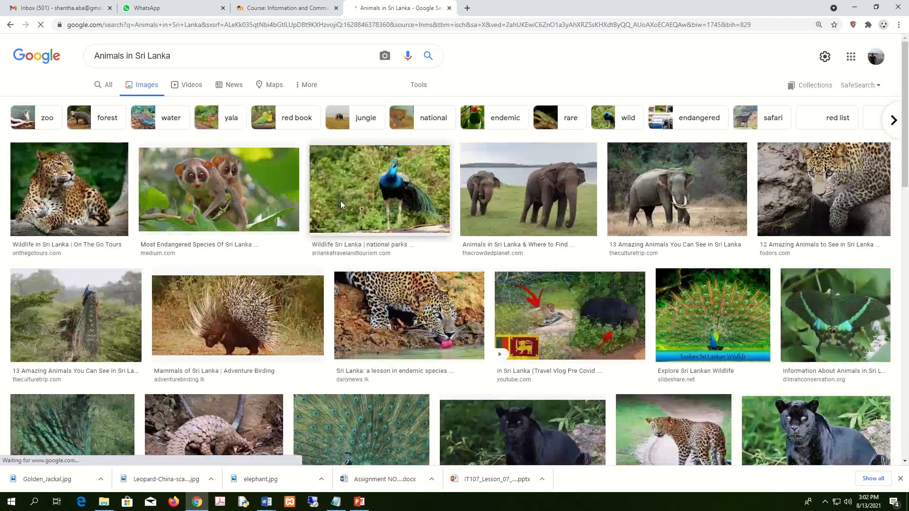
- Browse the image results and related images, and open a grid collage of Sri Lankan animals with twenty photos
{"action": "scroll", "coordinate": [718, 246], "scroll_direction": "down", "scroll_amount": 2}
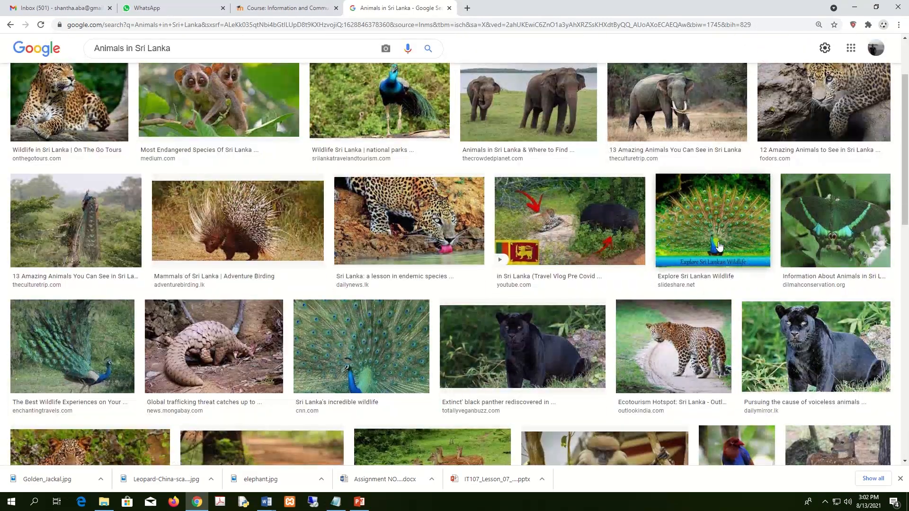
{"action": "scroll", "coordinate": [718, 246], "scroll_direction": "down", "scroll_amount": 4}
{"action": "scroll", "coordinate": [718, 246], "scroll_direction": "down", "scroll_amount": 6}
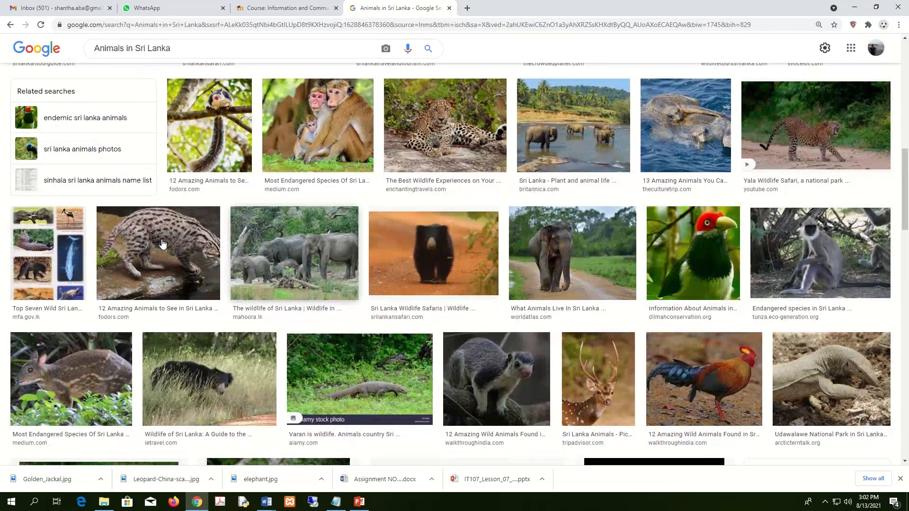
{"action": "left_click", "coordinate": [47, 253]}
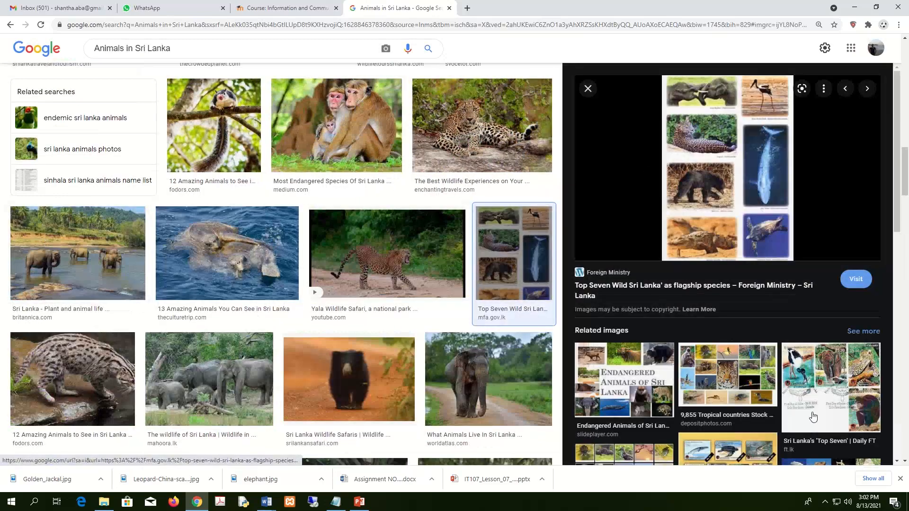
{"action": "left_click", "coordinate": [752, 397]}
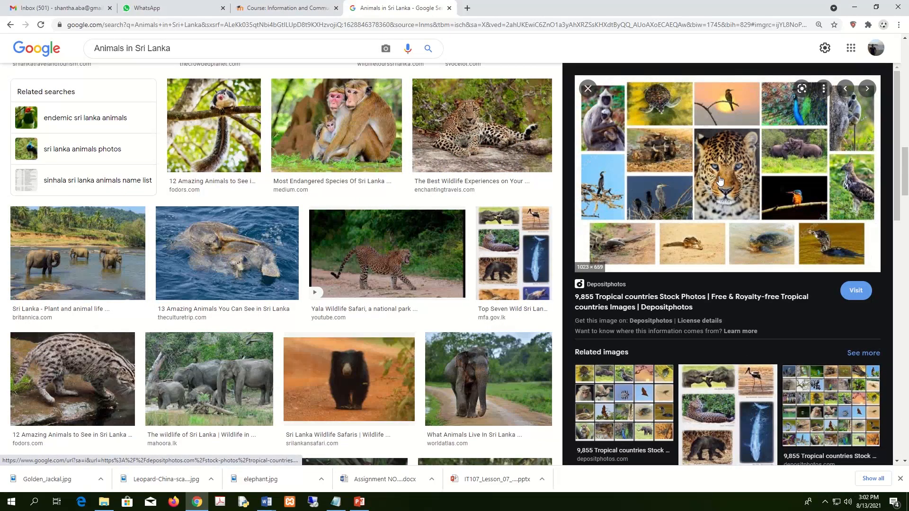
{"action": "left_click", "coordinate": [647, 413]}
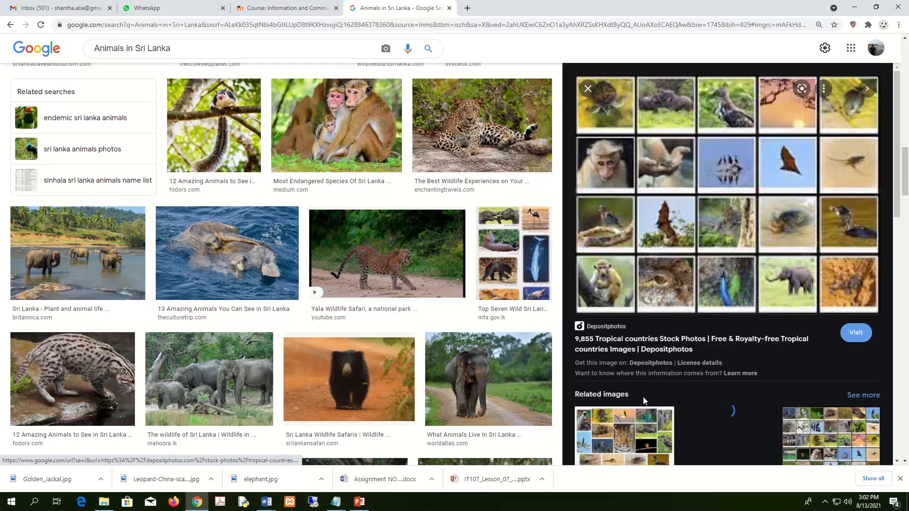
- Save the collage image as AnimalsInSL.jpg in the Images folder of Assignment No 03
{"action": "right_click", "coordinate": [692, 173]}
{"action": "left_click", "coordinate": [736, 272]}
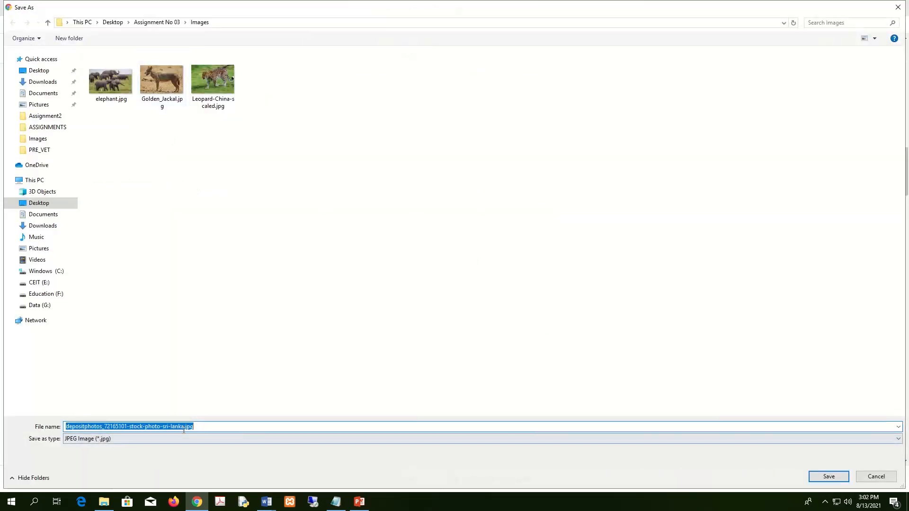
{"action": "type", "text": "AnimalsInS"}
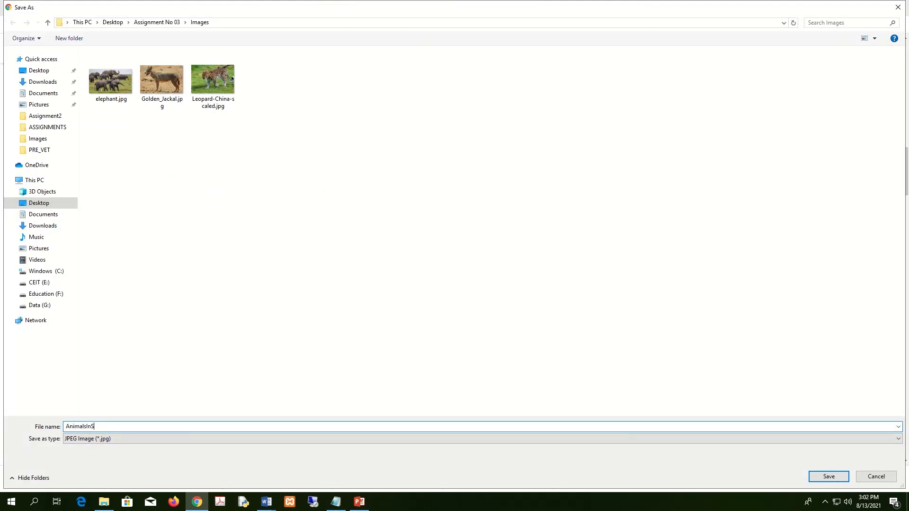
{"action": "key", "text": "Return"}
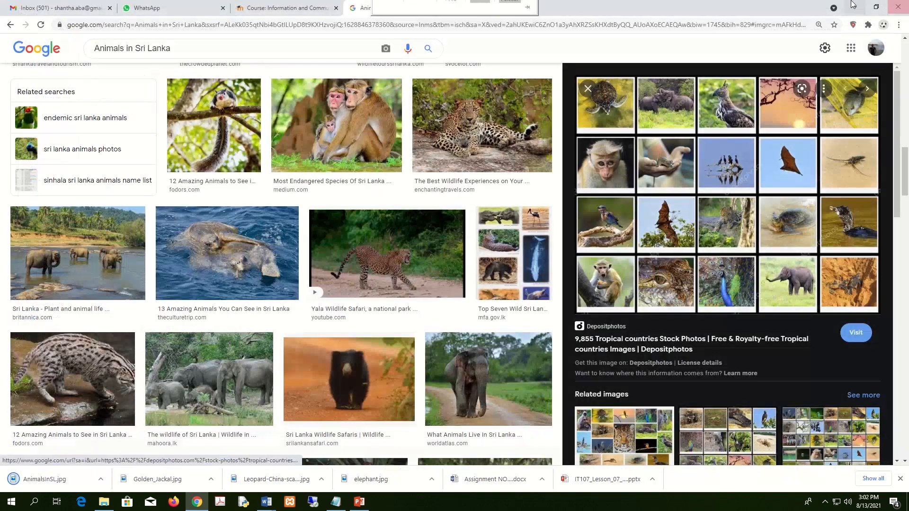
- Switch back to AnimalsInSriLanka.docx in Word and insert AnimalsInSL.jpg below the introductory paragraph on the first page
{"action": "left_click", "coordinate": [857, 4]}
{"action": "left_click", "coordinate": [382, 284]}
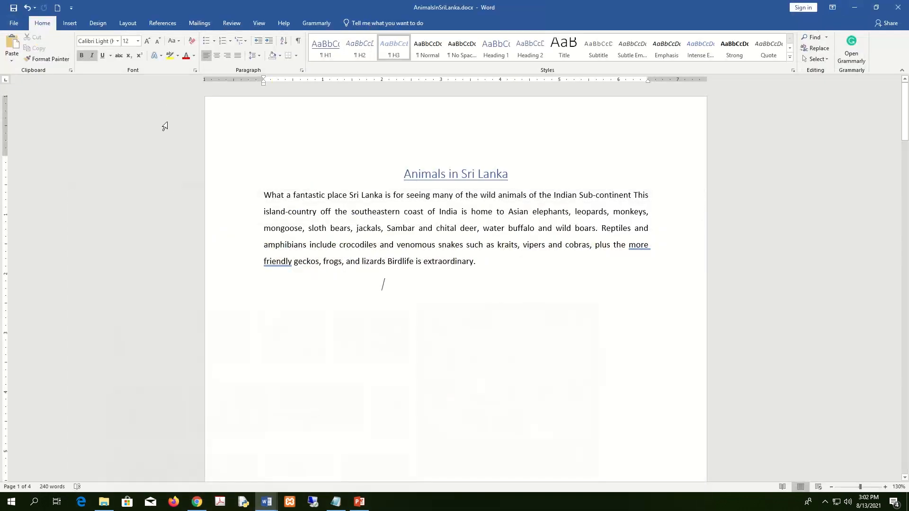
{"action": "left_click", "coordinate": [70, 24]}
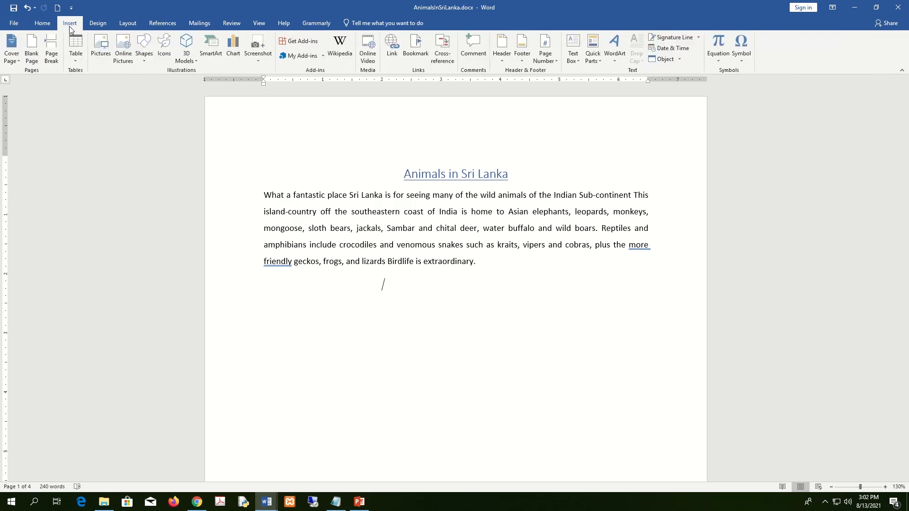
{"action": "left_click", "coordinate": [100, 46]}
{"action": "scroll", "coordinate": [570, 75], "scroll_direction": "down", "scroll_amount": 1}
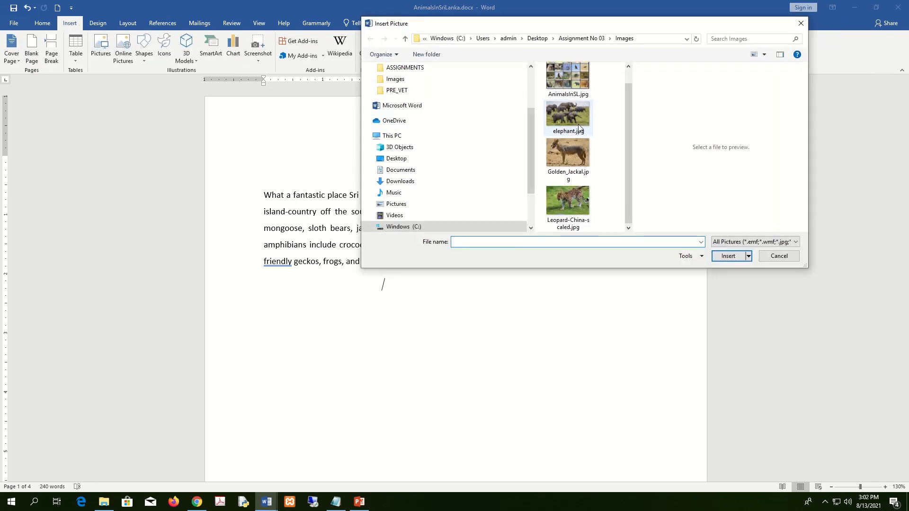
{"action": "left_click", "coordinate": [570, 75]}
{"action": "left_click", "coordinate": [727, 255]}
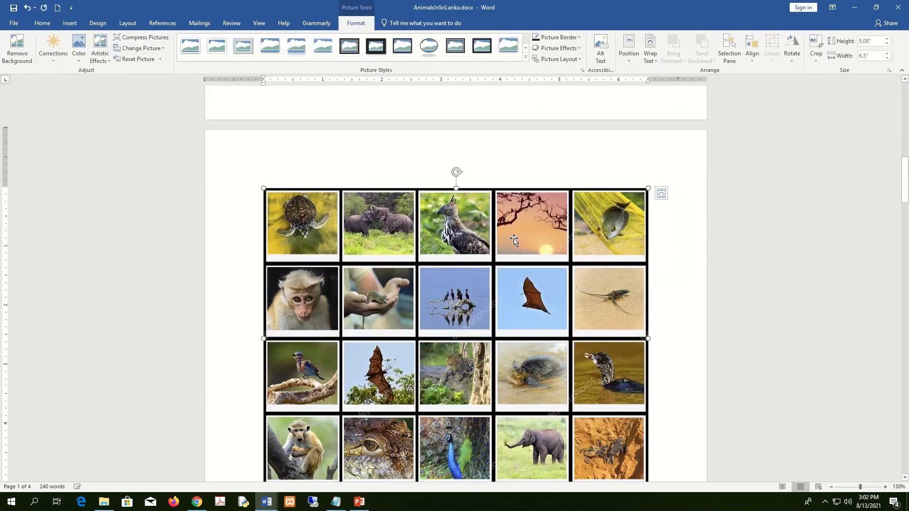
- Set the collage picture's text wrapping to Square and move it directly beneath the introductory paragraph on the first page
{"action": "scroll", "coordinate": [574, 196], "scroll_direction": "down", "scroll_amount": 5}
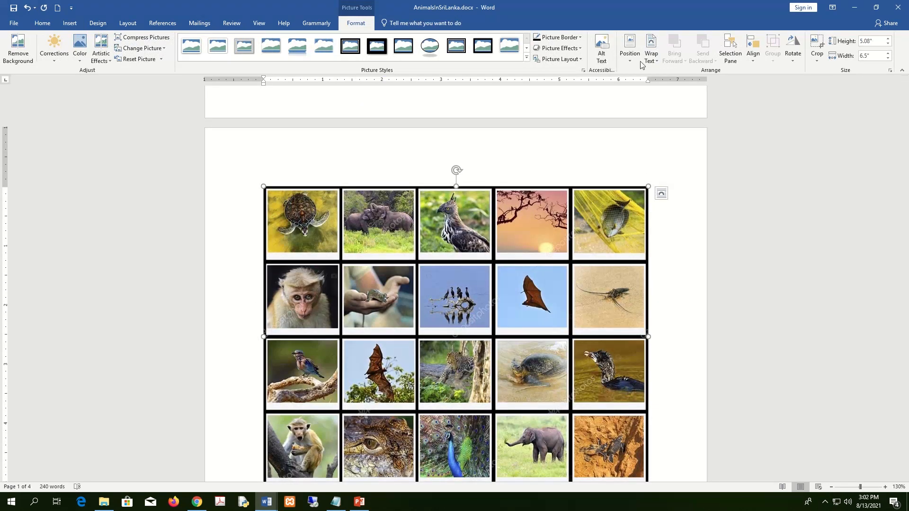
{"action": "left_click", "coordinate": [652, 54]}
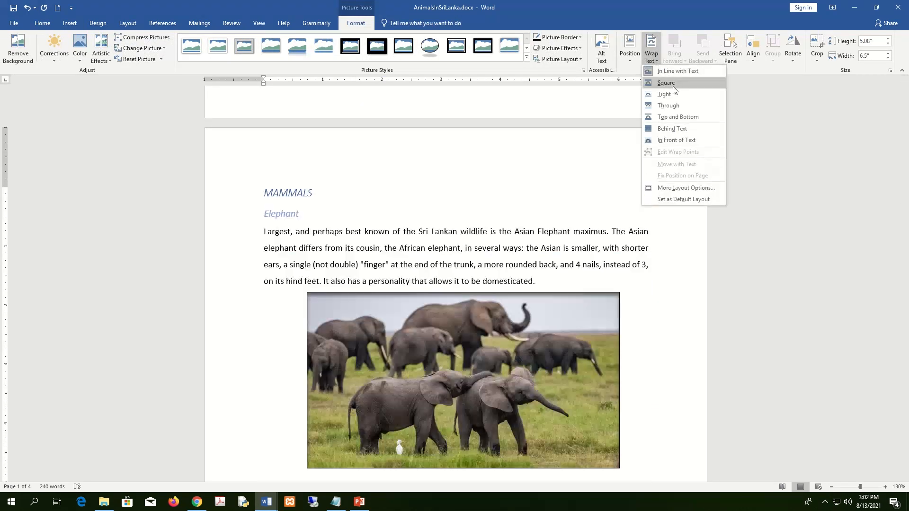
{"action": "left_click", "coordinate": [666, 83]}
{"action": "scroll", "coordinate": [487, 205], "scroll_direction": "up", "scroll_amount": 10}
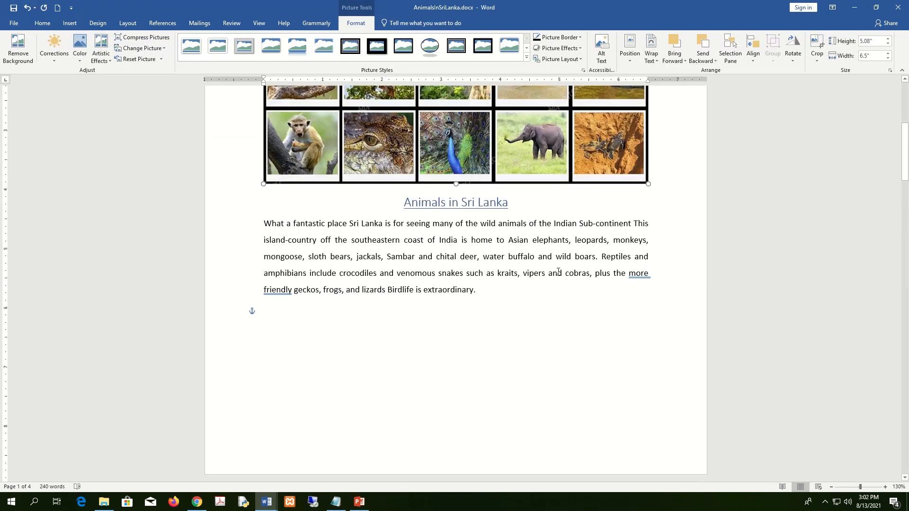
{"action": "left_click_drag", "start_coordinate": [487, 205], "coordinate": [497, 326]}
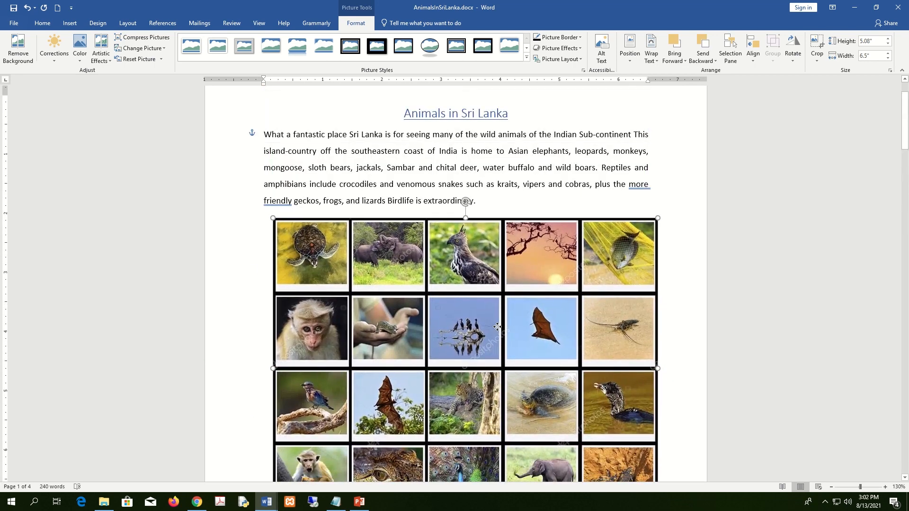
- Try a thick black framed picture style on the collage picture
{"action": "left_click", "coordinate": [482, 46]}
{"action": "left_click", "coordinate": [695, 259]}
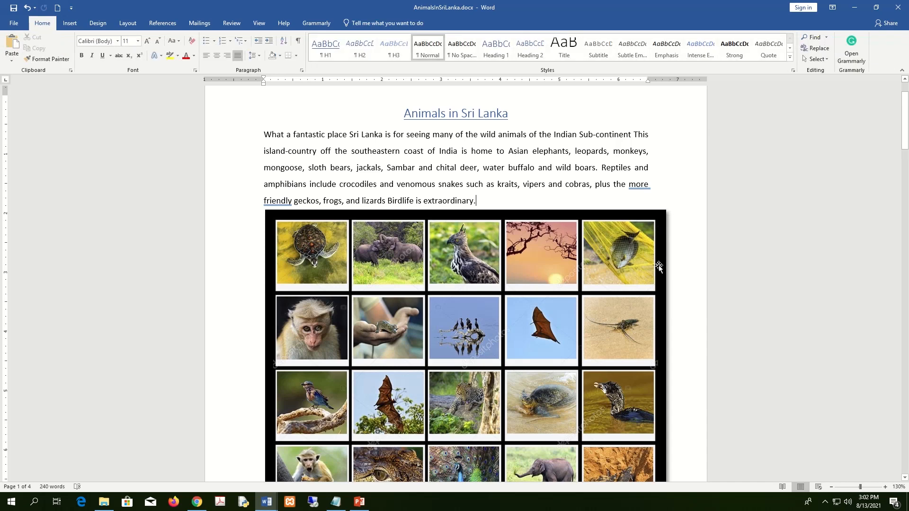
{"action": "left_click", "coordinate": [518, 278]}
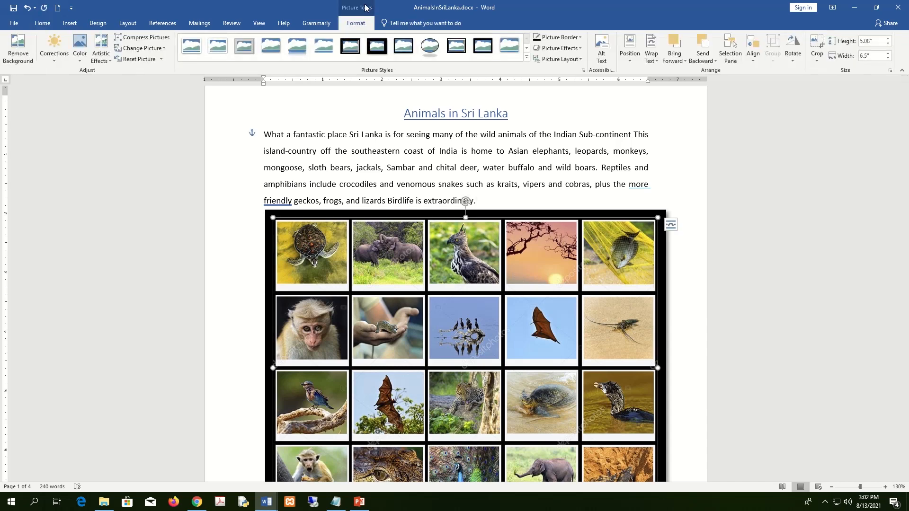
{"action": "left_click", "coordinate": [686, 284]}
- Apply the simple white frame picture style with a soft shadow to the collage picture and save the document
{"action": "left_click", "coordinate": [547, 256]}
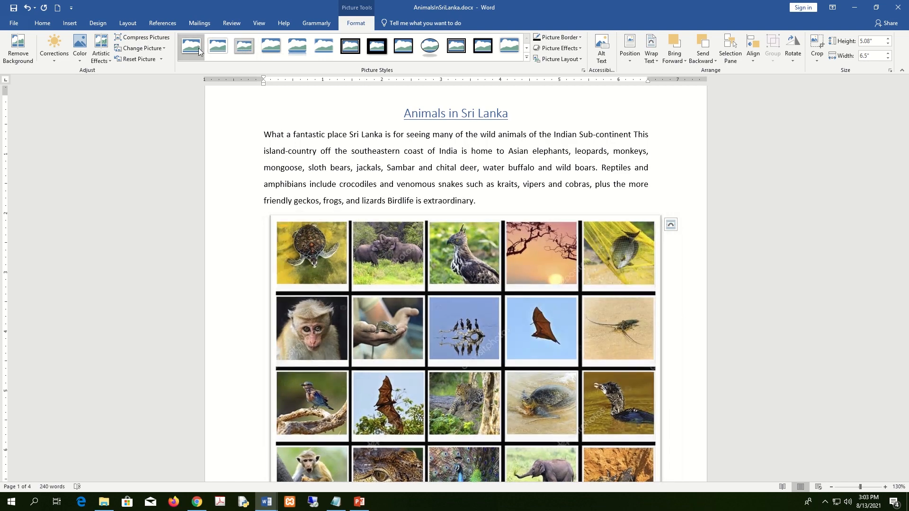
{"action": "left_click", "coordinate": [198, 47]}
{"action": "left_click", "coordinate": [679, 264]}
{"action": "scroll", "coordinate": [680, 267], "scroll_direction": "down", "scroll_amount": 4}
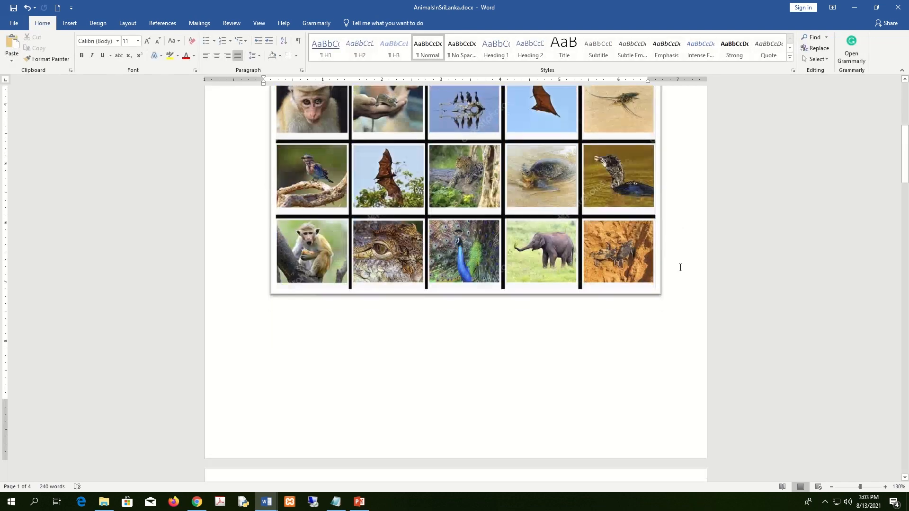
{"action": "scroll", "coordinate": [680, 267], "scroll_direction": "up", "scroll_amount": 4}
{"action": "scroll", "coordinate": [681, 267], "scroll_direction": "down", "scroll_amount": 3}
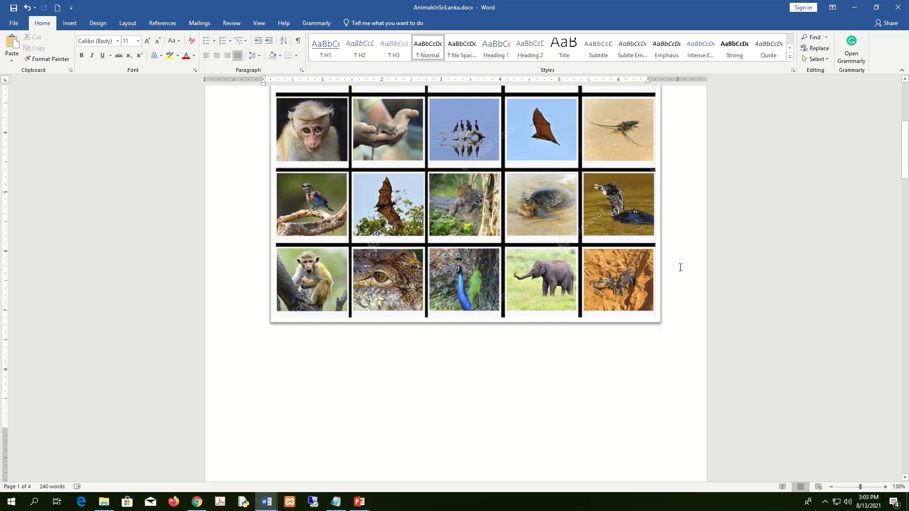
{"action": "scroll", "coordinate": [680, 268], "scroll_direction": "up", "scroll_amount": 4}
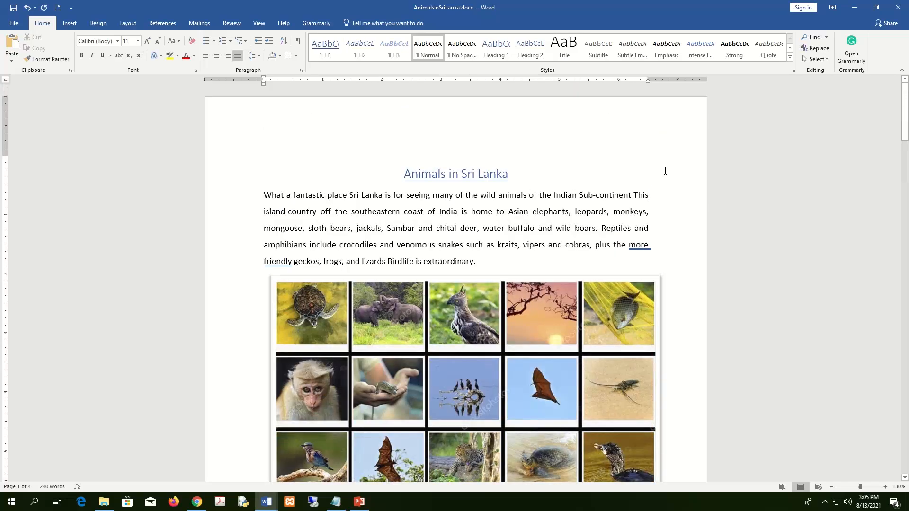
{"action": "left_click", "coordinate": [13, 8]}
{"action": "left_click", "coordinate": [13, 8]}
- Place the document beside the assignment sheet and read instruction 1.6 about inserting blank pages
{"action": "key", "text": "super+Right"}
{"action": "scroll", "coordinate": [271, 223], "scroll_direction": "down", "scroll_amount": 4}
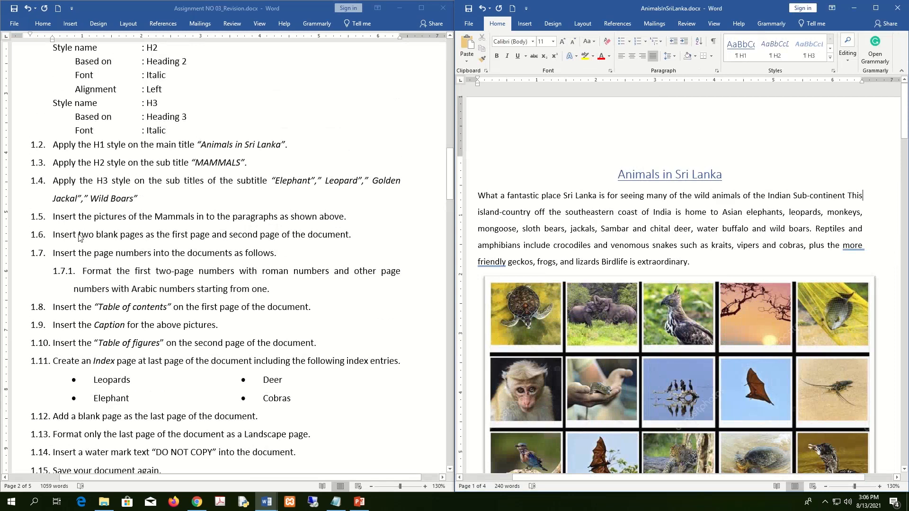
{"action": "left_click", "coordinate": [54, 234]}
{"action": "left_click_drag", "start_coordinate": [51, 234], "coordinate": [348, 236]}
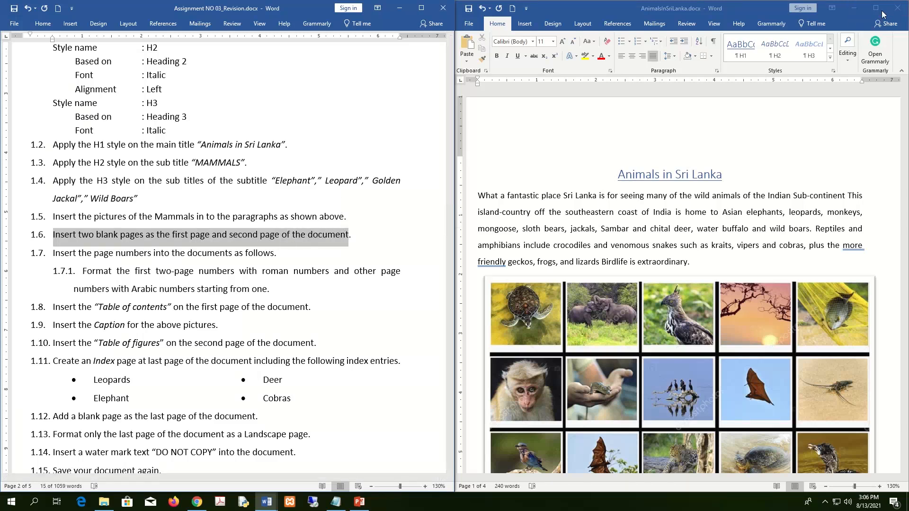
- Insert two blank pages before the title "Animals in Sri Lanka" and check the layout of all pages
{"action": "left_click", "coordinate": [686, 150]}
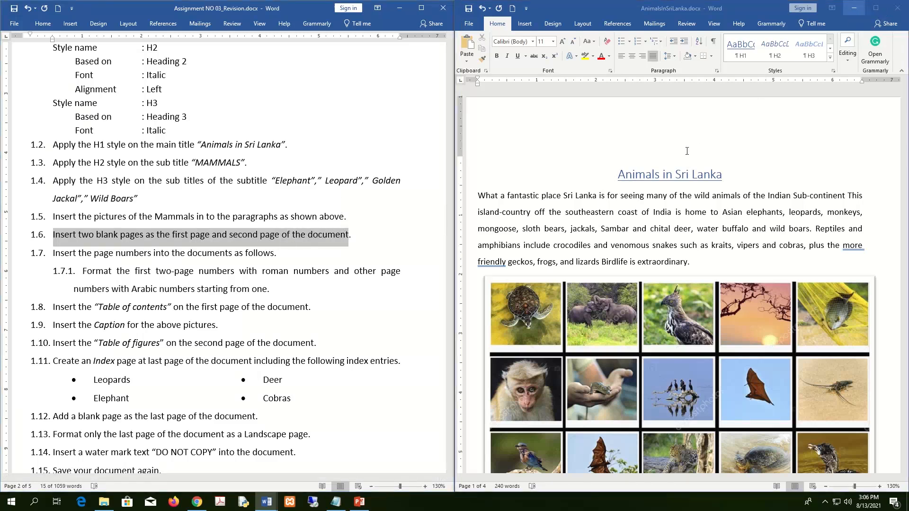
{"action": "left_click", "coordinate": [594, 173]}
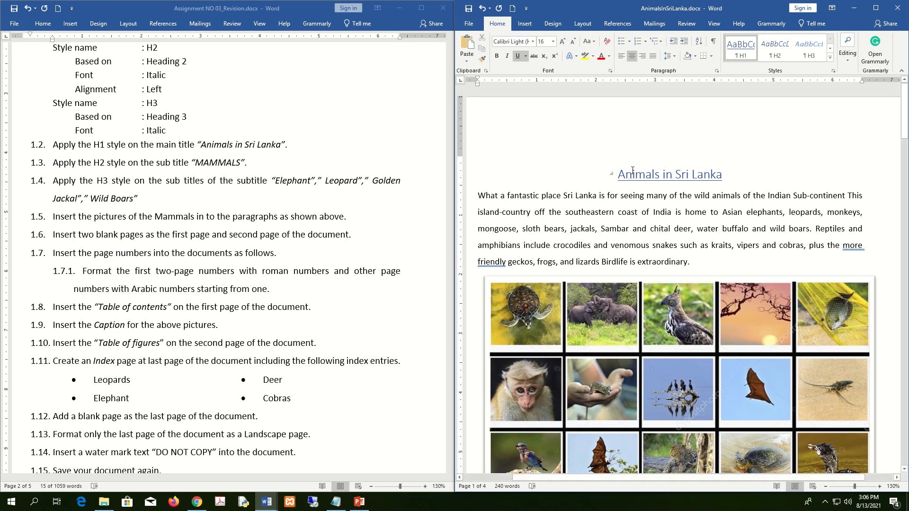
{"action": "left_click", "coordinate": [526, 24]}
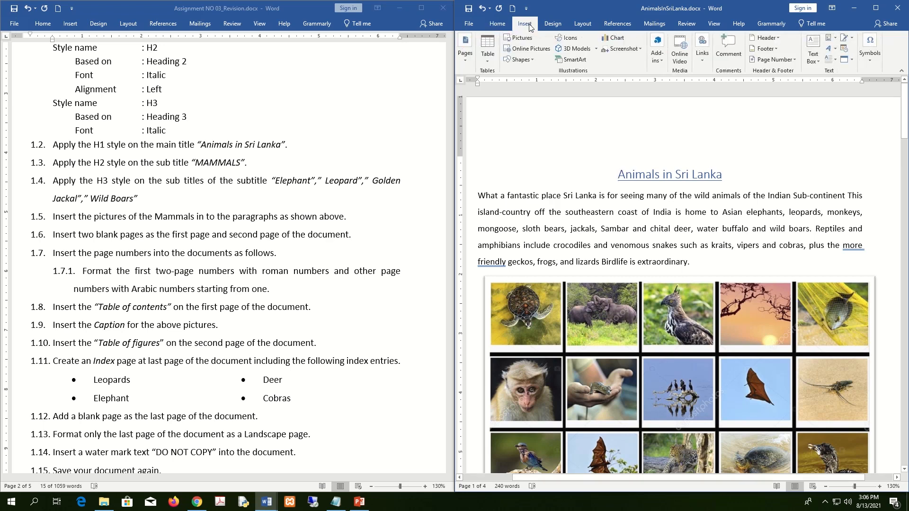
{"action": "left_click", "coordinate": [875, 7]}
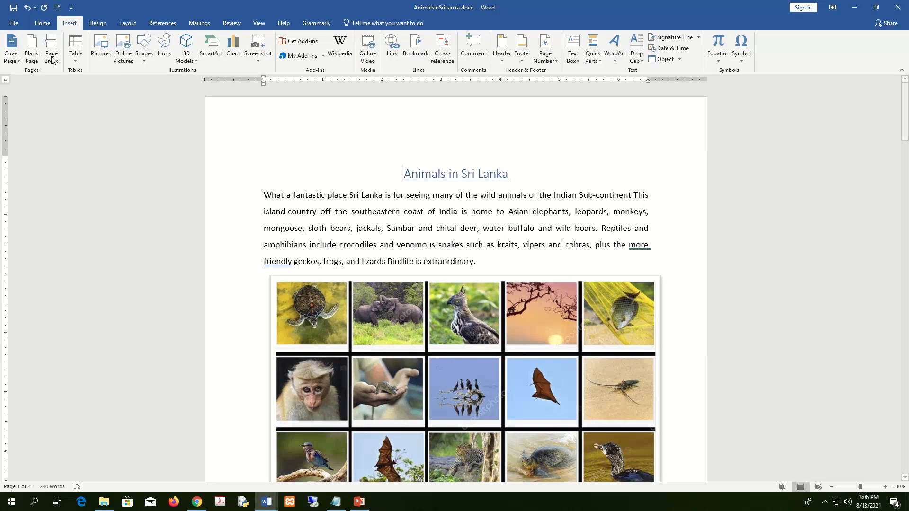
{"action": "left_click", "coordinate": [35, 51]}
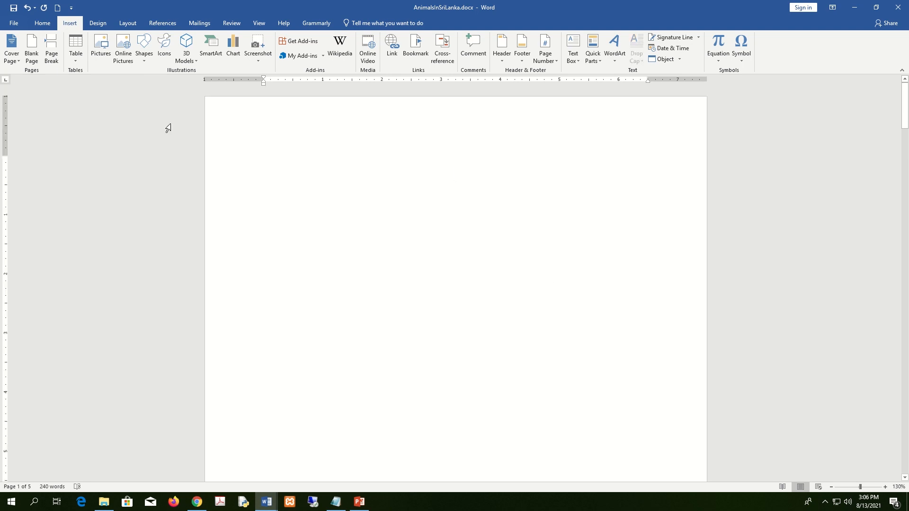
{"action": "left_click", "coordinate": [36, 51]}
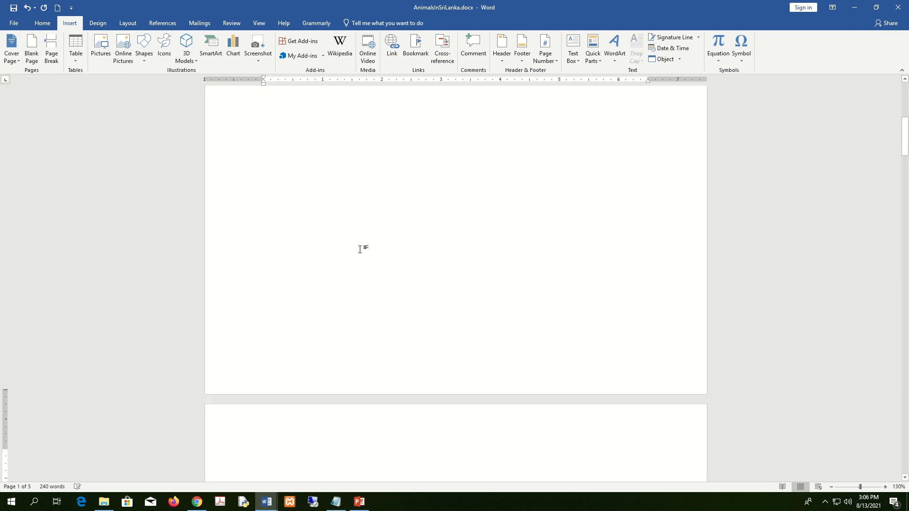
{"action": "scroll", "coordinate": [491, 310], "scroll_direction": "down", "scroll_amount": 4}
{"action": "scroll", "coordinate": [492, 312], "scroll_direction": "down", "scroll_amount": 8, "text": "ctrl"}
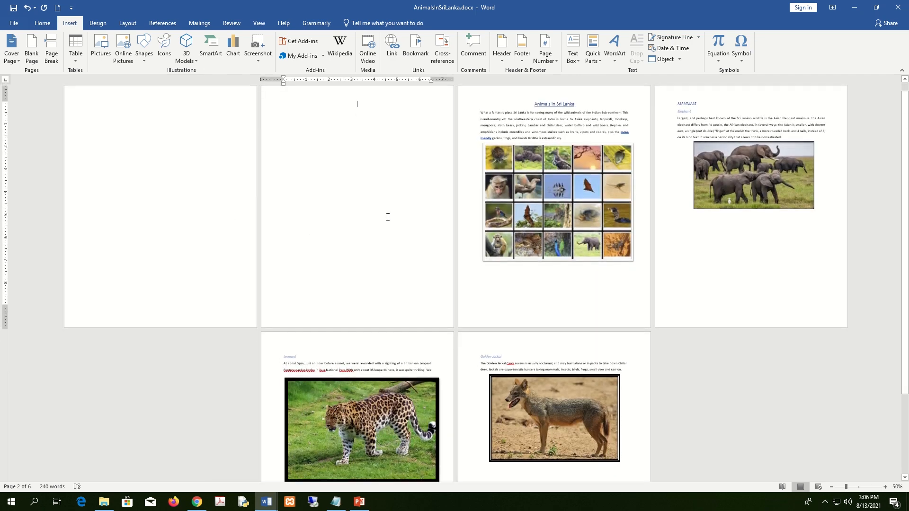
{"action": "mouse_move", "coordinate": [346, 2]}
{"action": "left_click", "coordinate": [386, 27]}
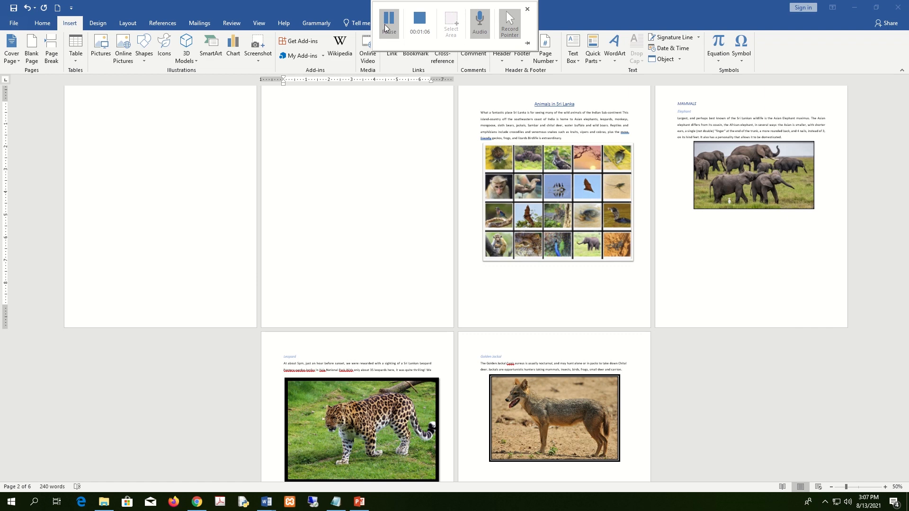
{"action": "left_click", "coordinate": [369, 152]}
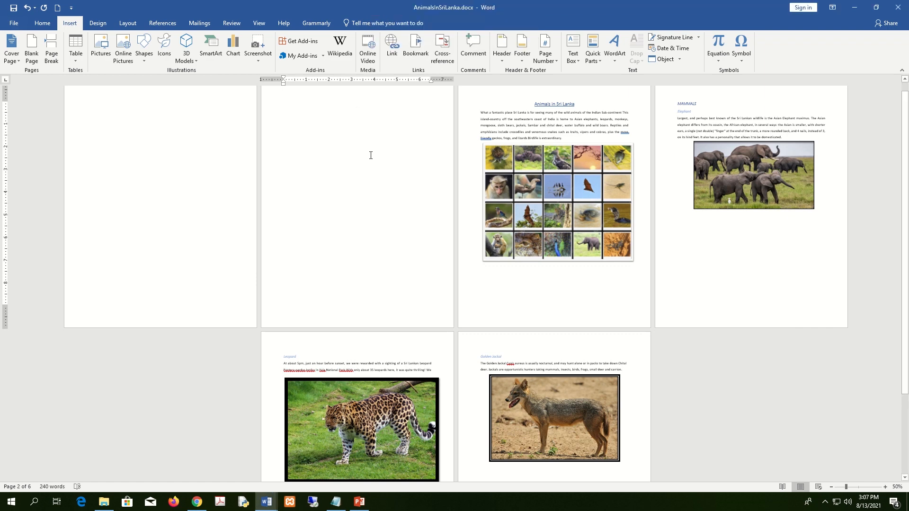
- Place the document beside the assignment sheet again and read instruction 1.7 about formatting the page numbers
{"action": "key", "text": "super+Right"}
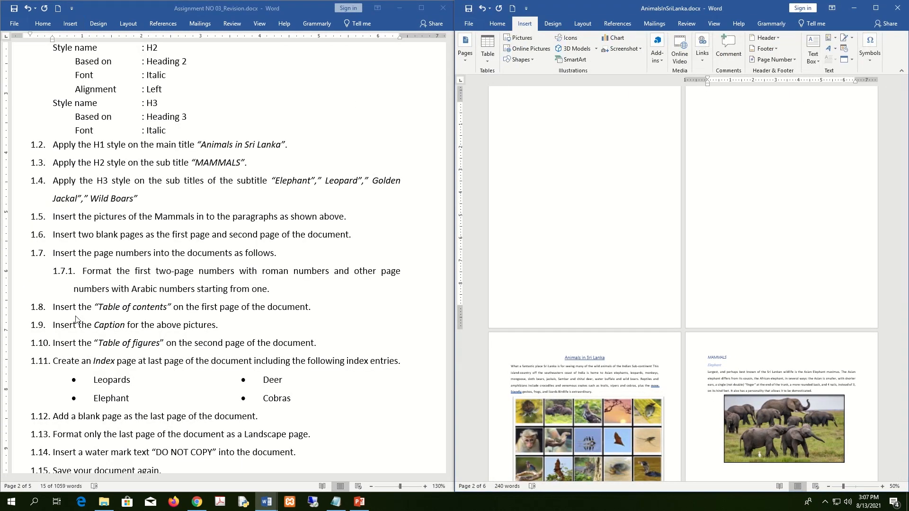
{"action": "left_click", "coordinate": [61, 254]}
{"action": "left_click", "coordinate": [61, 254]}
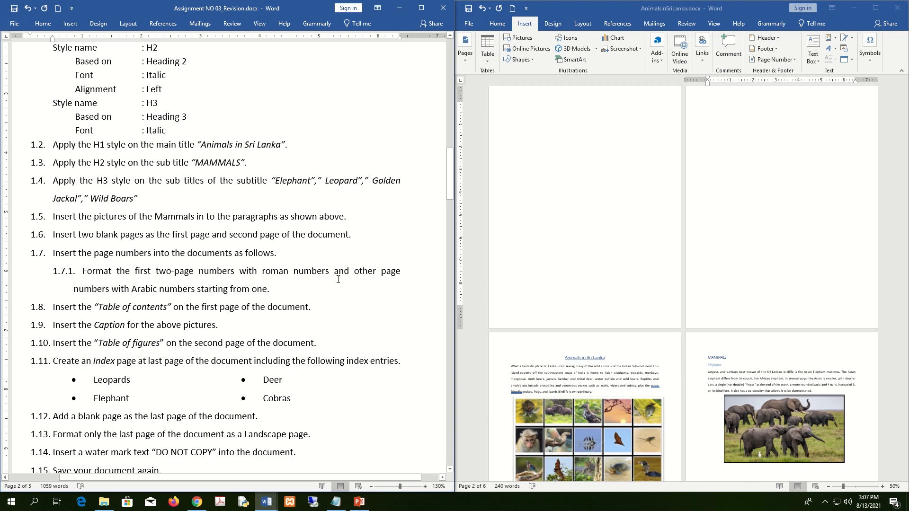
- Maximize the AnimalsInSriLanka.docx window and examine the layout of the two blank front pages and the pages that follow
{"action": "left_click", "coordinate": [876, 8]}
{"action": "left_click", "coordinate": [179, 197]}
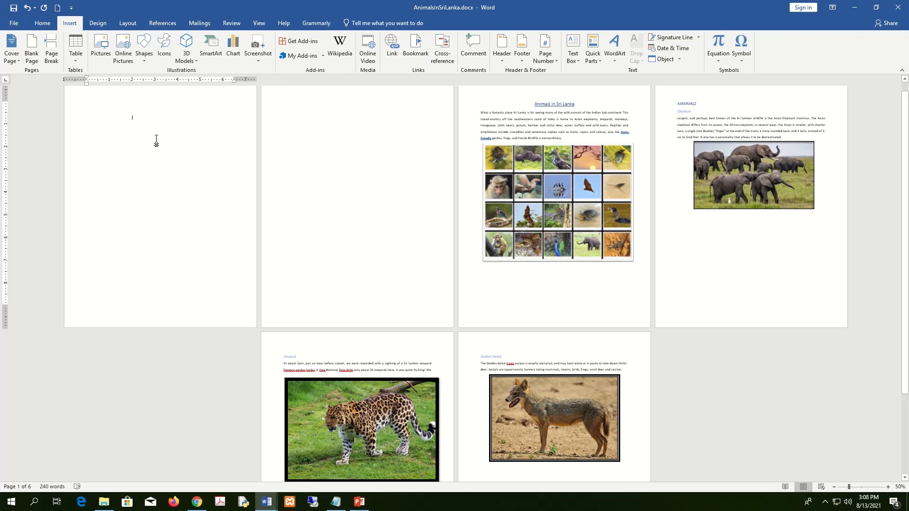
{"action": "mouse_move", "coordinate": [849, 488]}
{"action": "left_mouse_down"}
{"action": "mouse_move", "coordinate": [862, 488]}
{"action": "mouse_move", "coordinate": [843, 488]}
{"action": "left_mouse_up"}
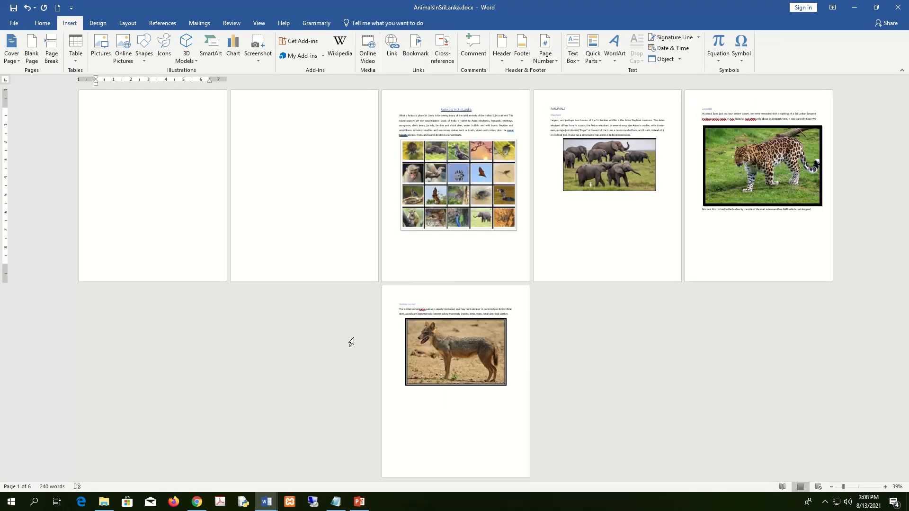
{"action": "scroll", "coordinate": [310, 275], "scroll_direction": "up", "scroll_amount": 4}
{"action": "scroll", "coordinate": [310, 276], "scroll_direction": "down", "scroll_amount": 4}
{"action": "scroll", "coordinate": [310, 276], "scroll_direction": "up", "scroll_amount": 7}
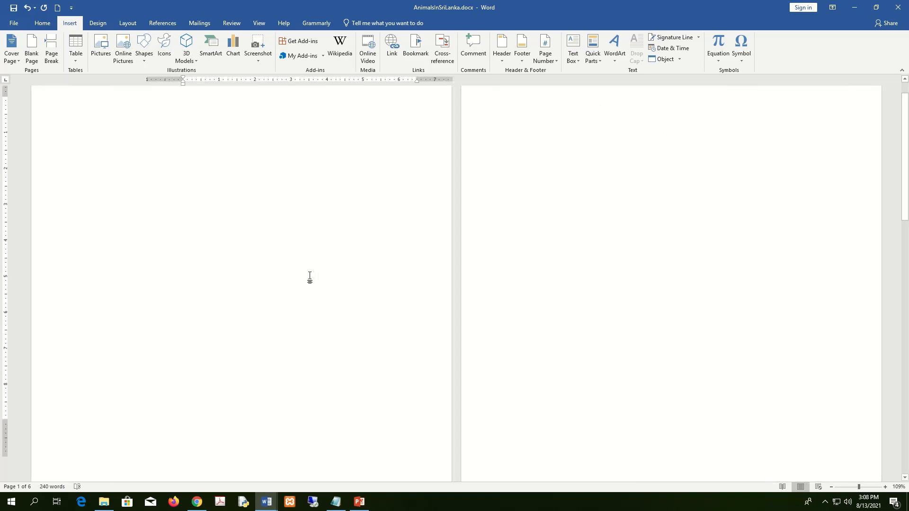
{"action": "scroll", "coordinate": [310, 276], "scroll_direction": "down", "scroll_amount": 7}
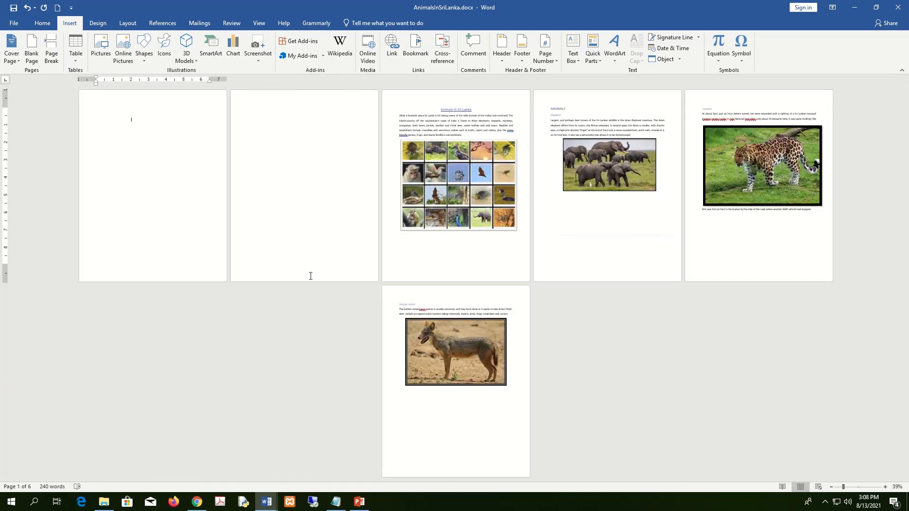
{"action": "scroll", "coordinate": [311, 276], "scroll_direction": "up", "scroll_amount": 4, "text": "ctrl"}
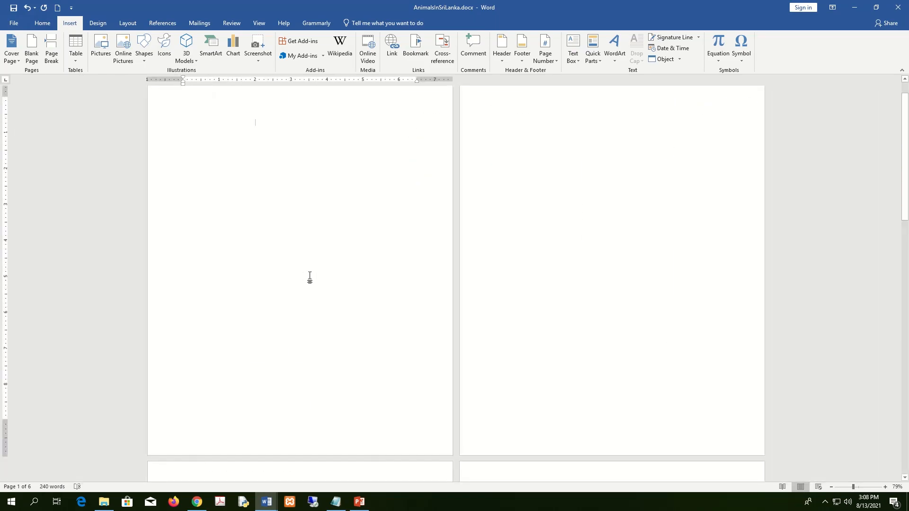
{"action": "scroll", "coordinate": [310, 276], "scroll_direction": "down", "scroll_amount": 1, "text": "ctrl"}
{"action": "scroll", "coordinate": [310, 276], "scroll_direction": "up", "scroll_amount": 1, "text": "ctrl"}
{"action": "scroll", "coordinate": [311, 276], "scroll_direction": "down", "scroll_amount": 1, "text": "ctrl"}
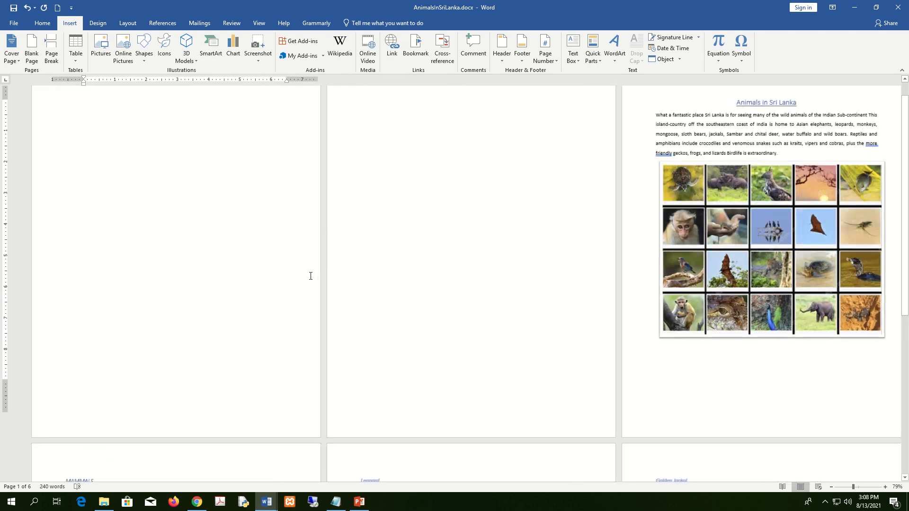
{"action": "scroll", "coordinate": [310, 275], "scroll_direction": "up", "scroll_amount": 1, "text": "ctrl"}
{"action": "scroll", "coordinate": [310, 276], "scroll_direction": "down", "scroll_amount": 1, "text": "ctrl"}
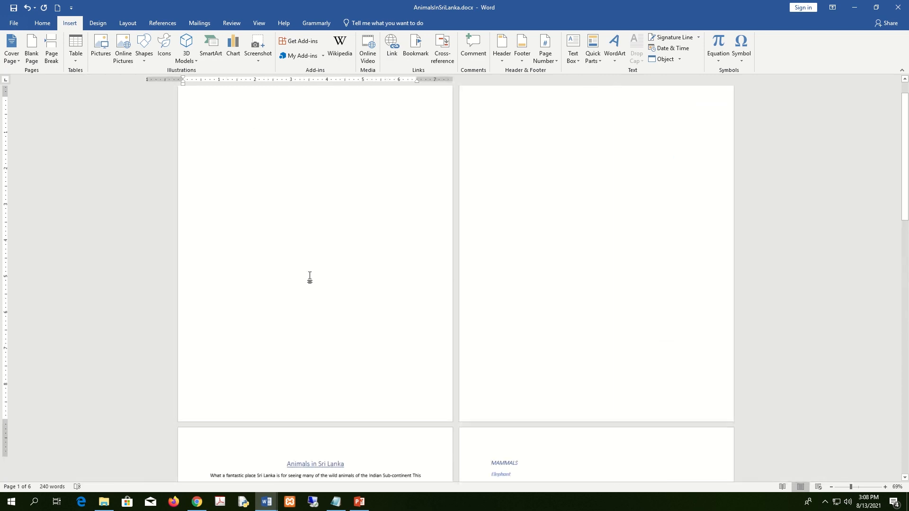
{"action": "scroll", "coordinate": [311, 276], "scroll_direction": "down", "scroll_amount": 2}
{"action": "scroll", "coordinate": [311, 276], "scroll_direction": "up", "scroll_amount": 2}
{"action": "scroll", "coordinate": [311, 275], "scroll_direction": "down", "scroll_amount": 3}
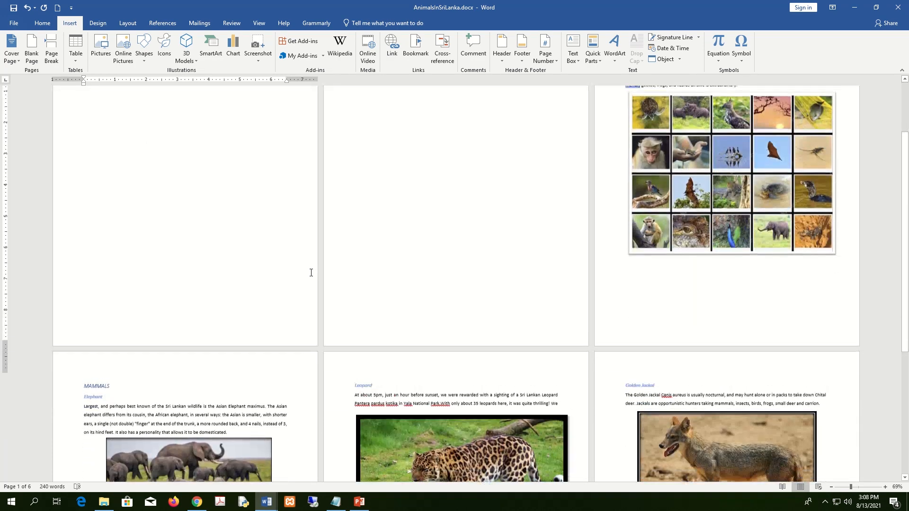
{"action": "scroll", "coordinate": [311, 274], "scroll_direction": "up", "scroll_amount": 4}
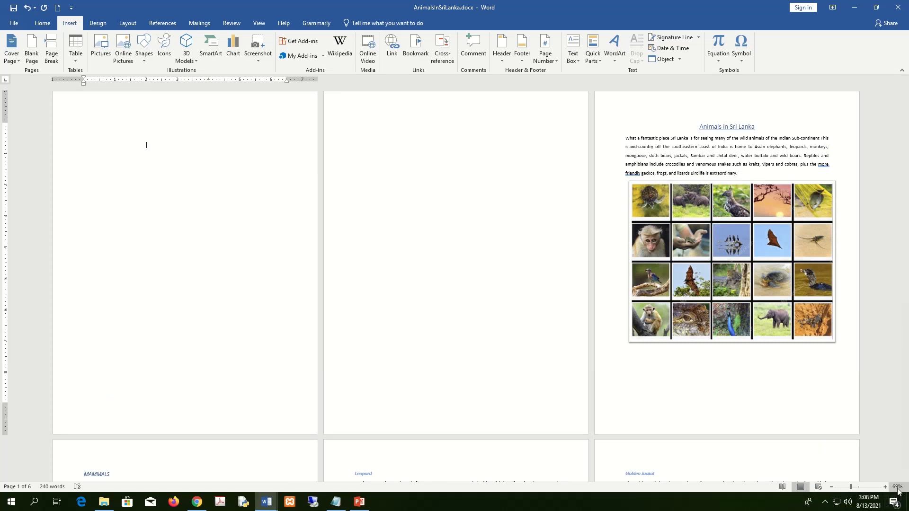
{"action": "scroll", "coordinate": [402, 272], "scroll_direction": "down", "scroll_amount": 3}
{"action": "scroll", "coordinate": [402, 272], "scroll_direction": "up", "scroll_amount": 3}
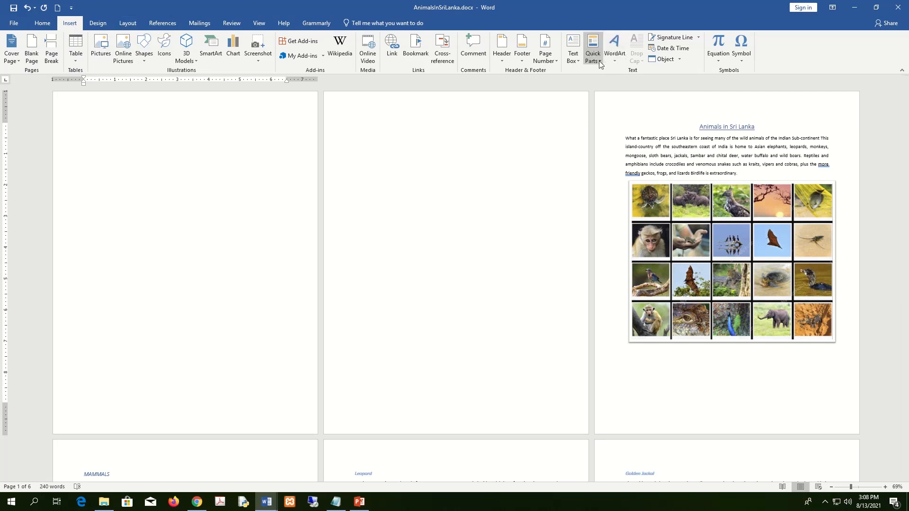
{"action": "left_click", "coordinate": [544, 42]}
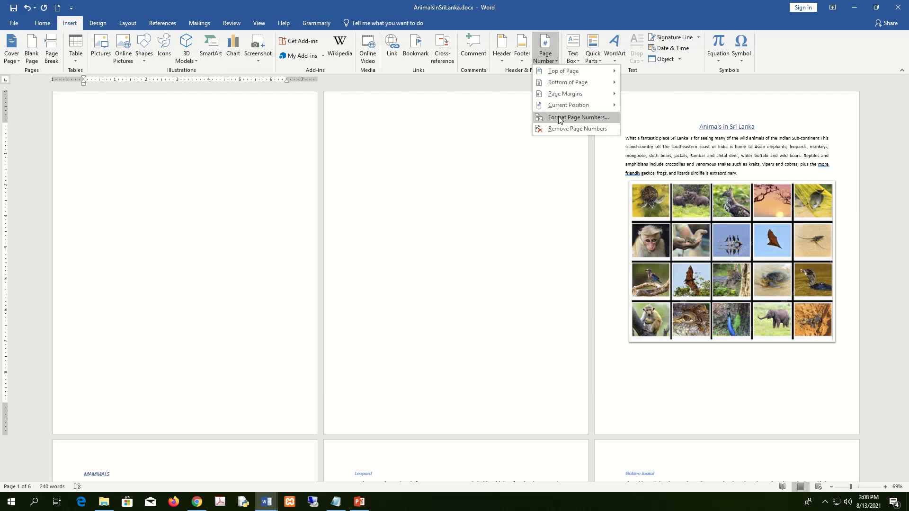
{"action": "left_click", "coordinate": [669, 389]}
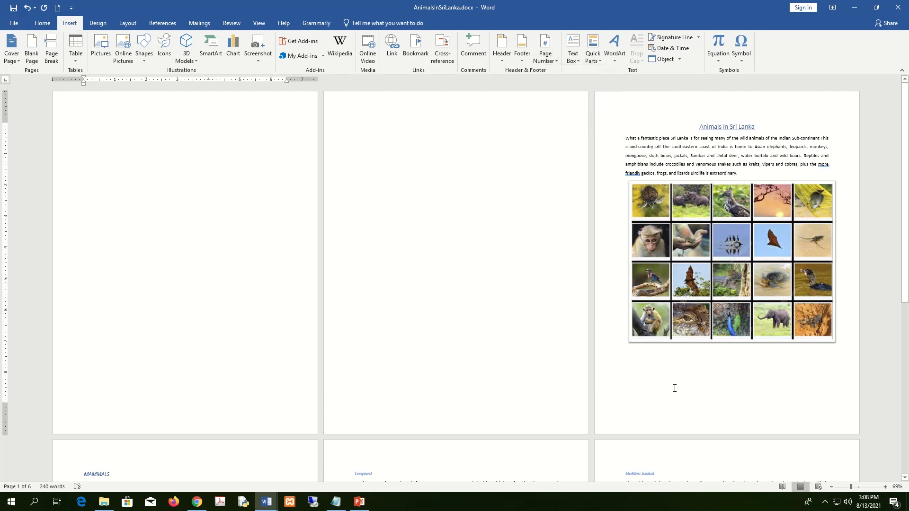
{"action": "left_click", "coordinate": [702, 388]}
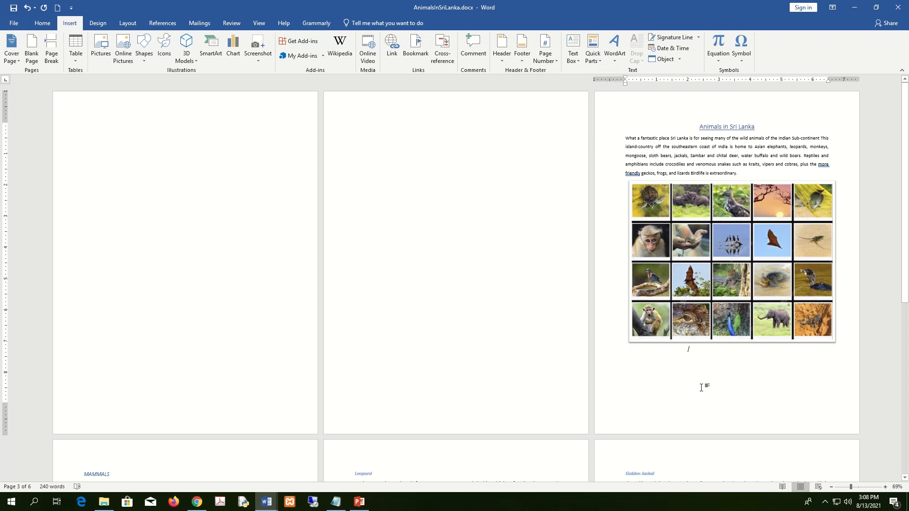
- Insert a Next Page section break on the second blank page, before the page titled "Animals in Sri Lanka"
{"action": "left_click", "coordinate": [499, 207]}
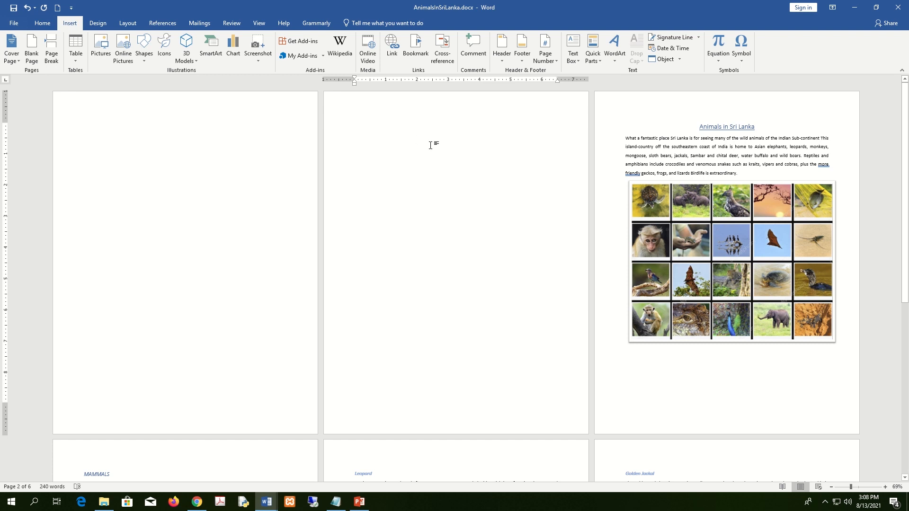
{"action": "left_click", "coordinate": [128, 24]}
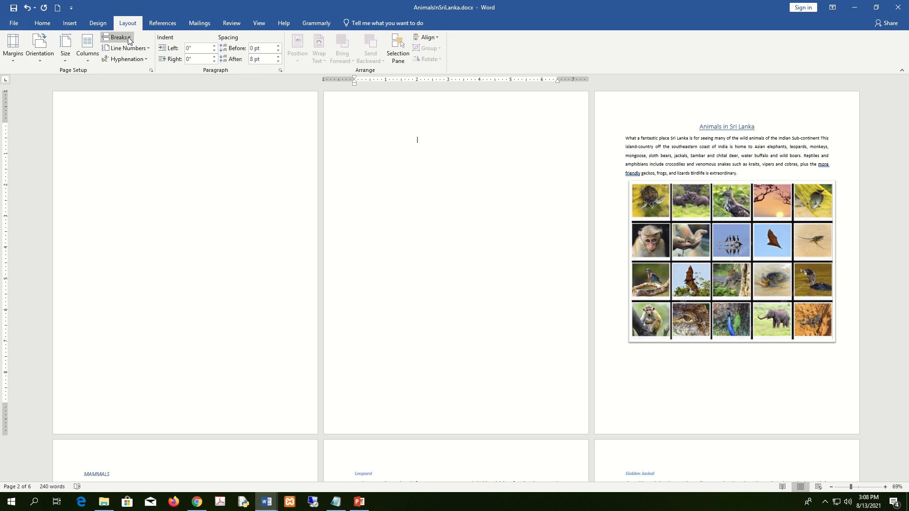
{"action": "left_click", "coordinate": [129, 37]}
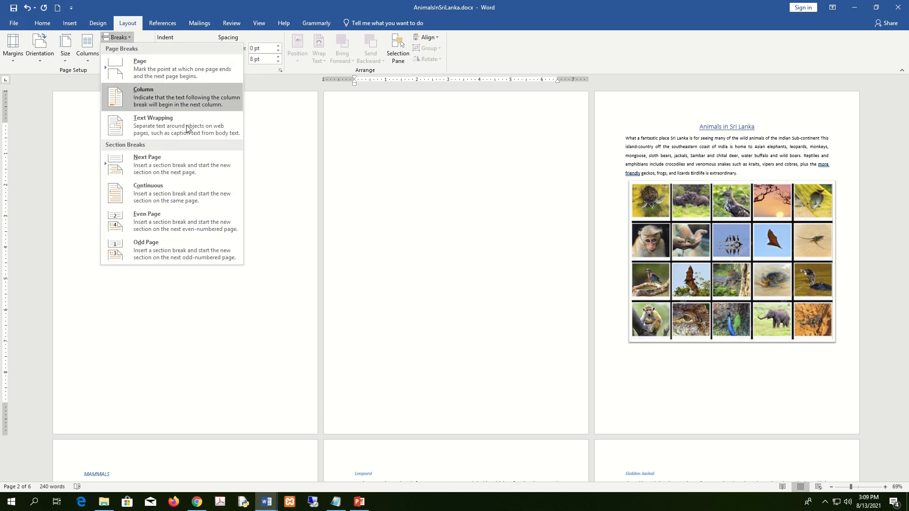
{"action": "left_click", "coordinate": [180, 167]}
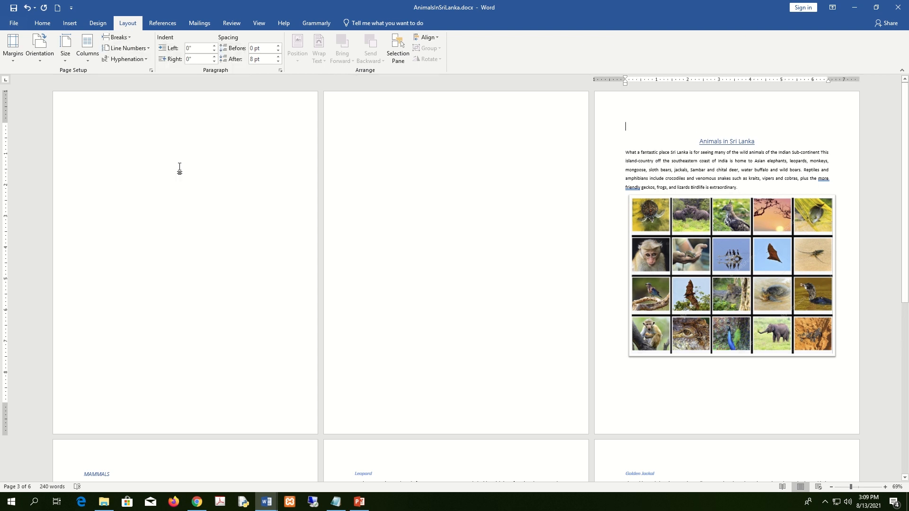
- Open the header and footer areas, check the section labels on each page, and close them again
{"action": "double_click", "coordinate": [498, 99]}
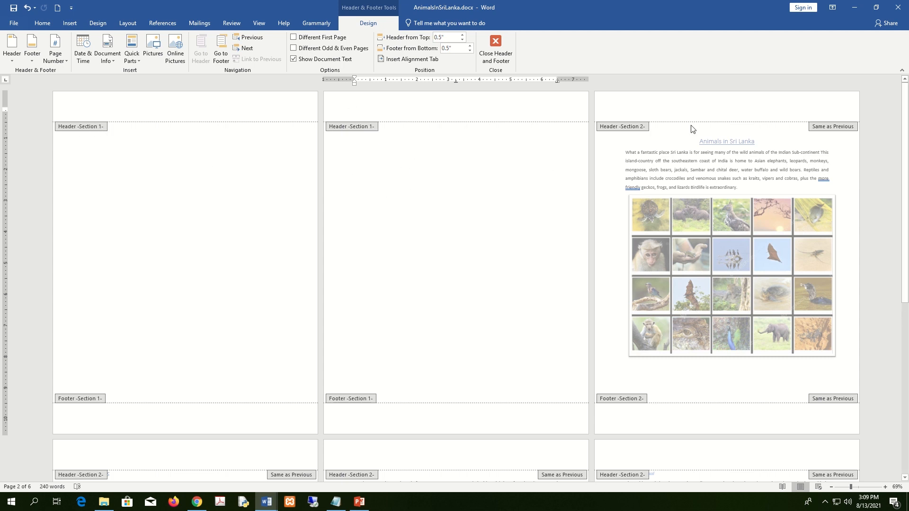
{"action": "scroll", "coordinate": [644, 186], "scroll_direction": "down", "scroll_amount": 2}
{"action": "scroll", "coordinate": [643, 186], "scroll_direction": "down", "scroll_amount": 2}
{"action": "scroll", "coordinate": [649, 183], "scroll_direction": "up", "scroll_amount": 3}
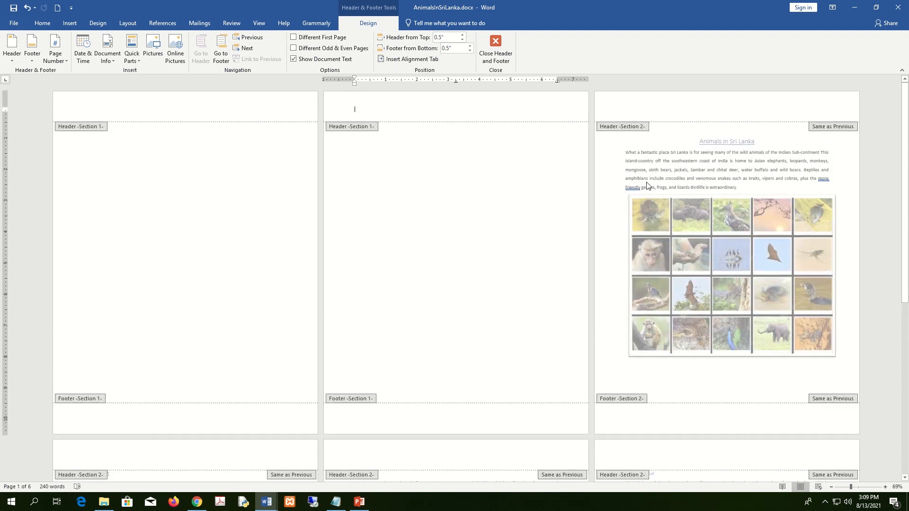
{"action": "left_click", "coordinate": [501, 55]}
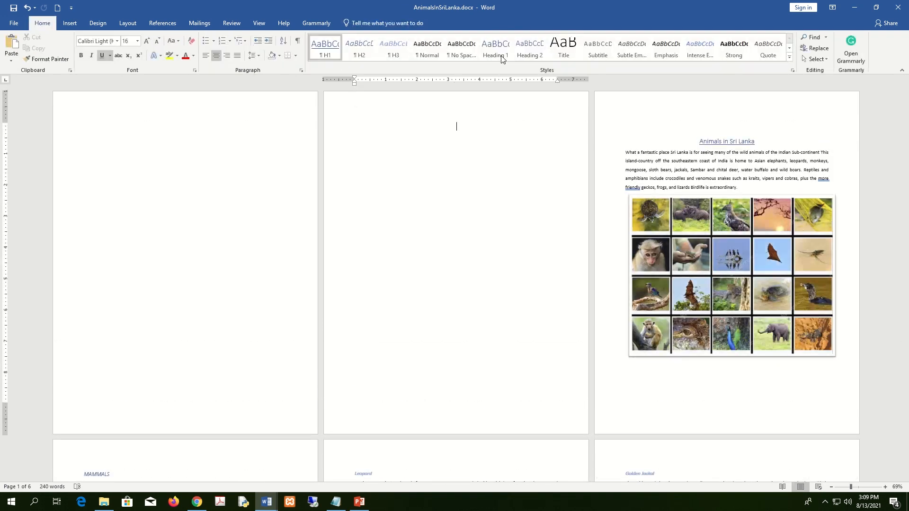
- Review the available section break types under magnification with the cursor on the second blank page, without inserting another break
{"action": "left_click", "coordinate": [473, 158]}
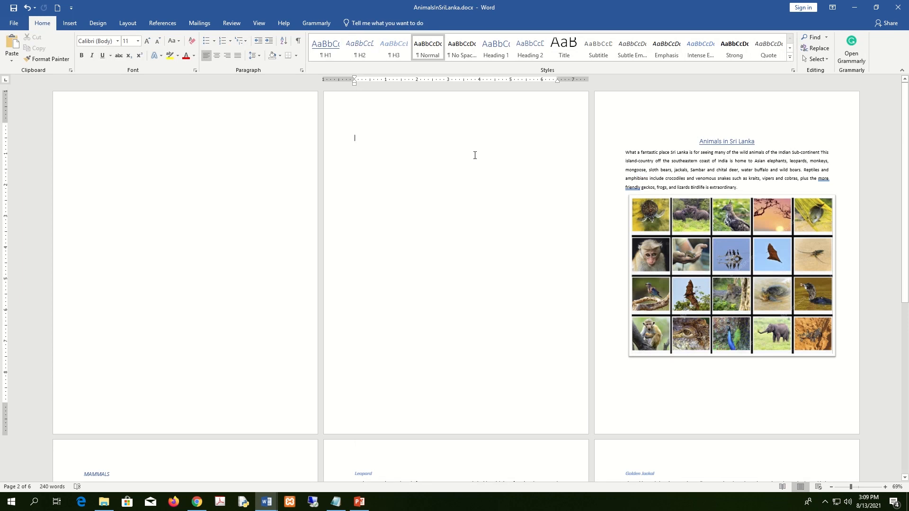
{"action": "left_click", "coordinate": [129, 23]}
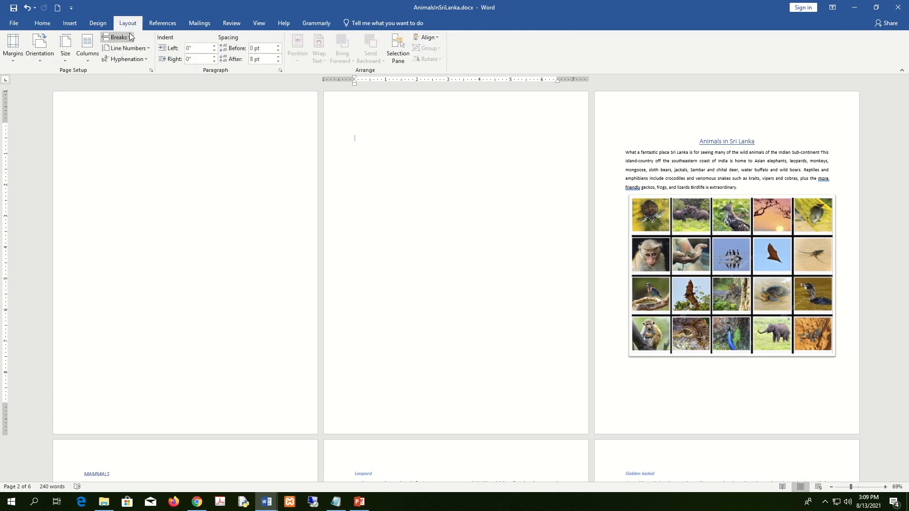
{"action": "left_click", "coordinate": [118, 37]}
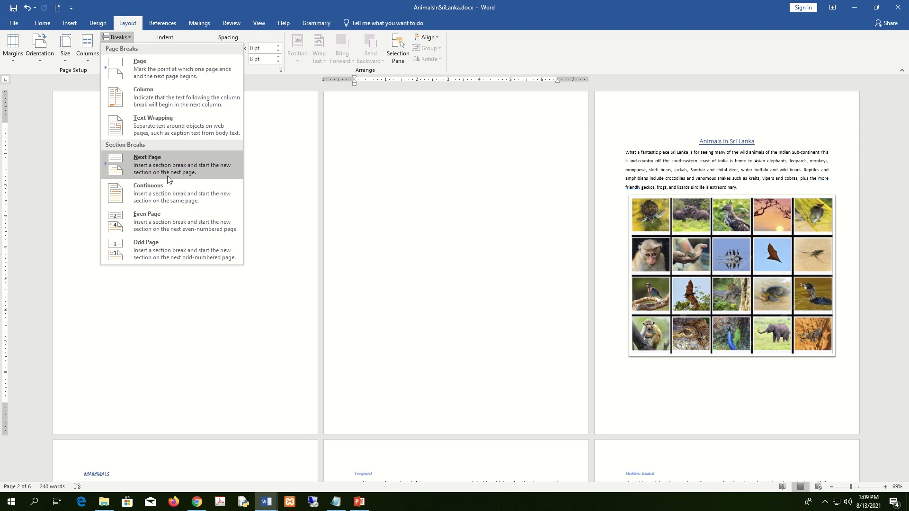
{"action": "key", "text": "super+plus"}
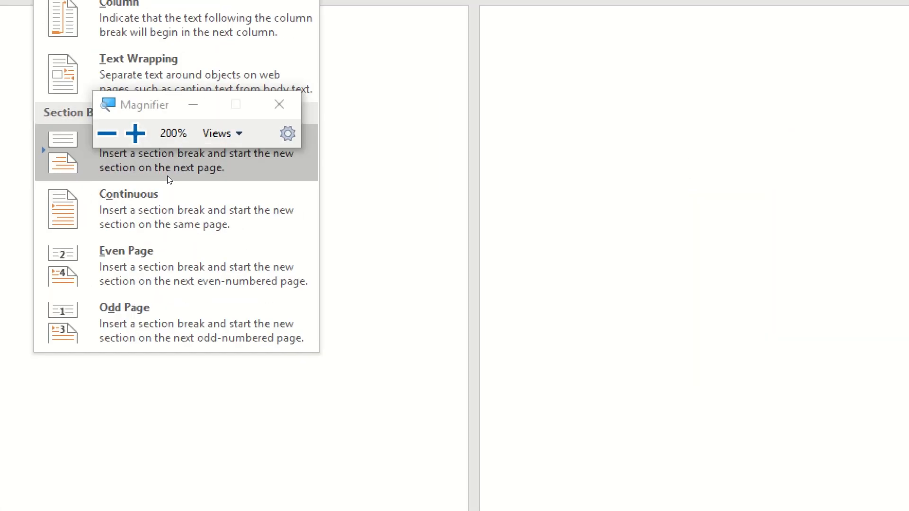
{"action": "left_click", "coordinate": [164, 140]}
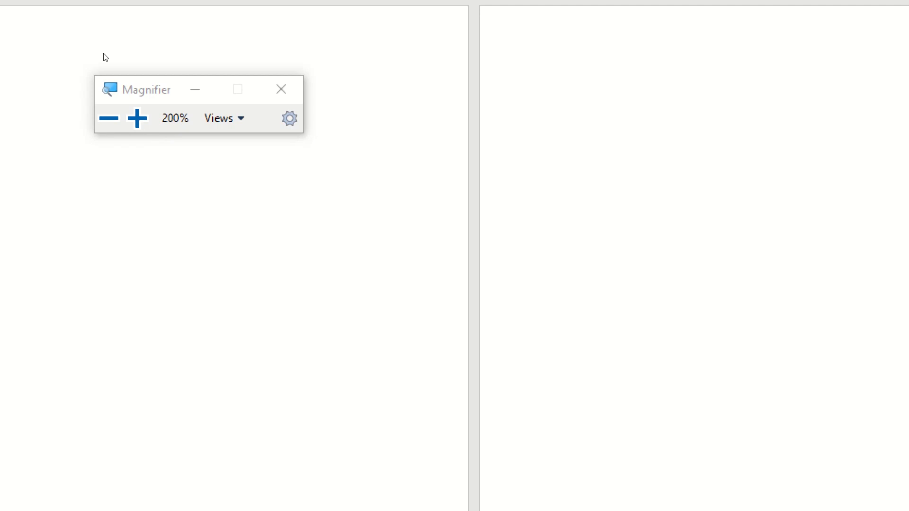
{"action": "left_click", "coordinate": [132, 37]}
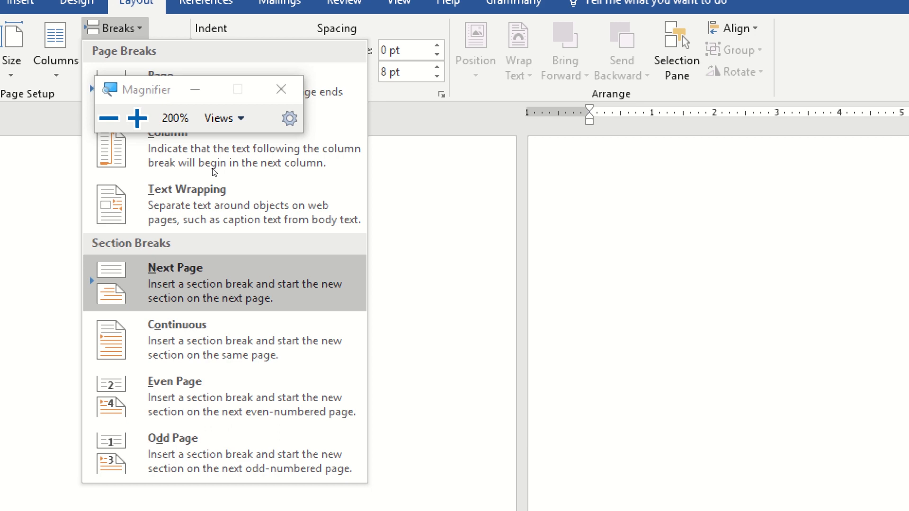
{"action": "key", "text": "super+minus"}
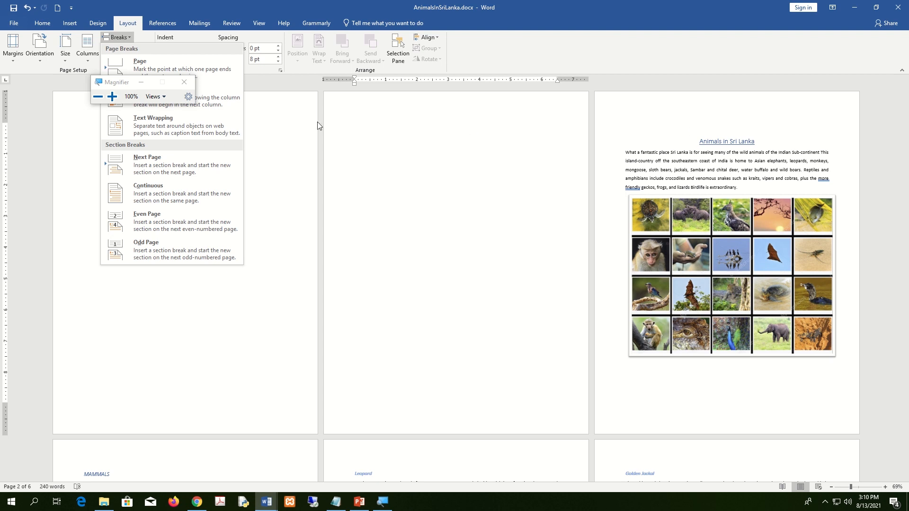
{"action": "left_click", "coordinate": [184, 82]}
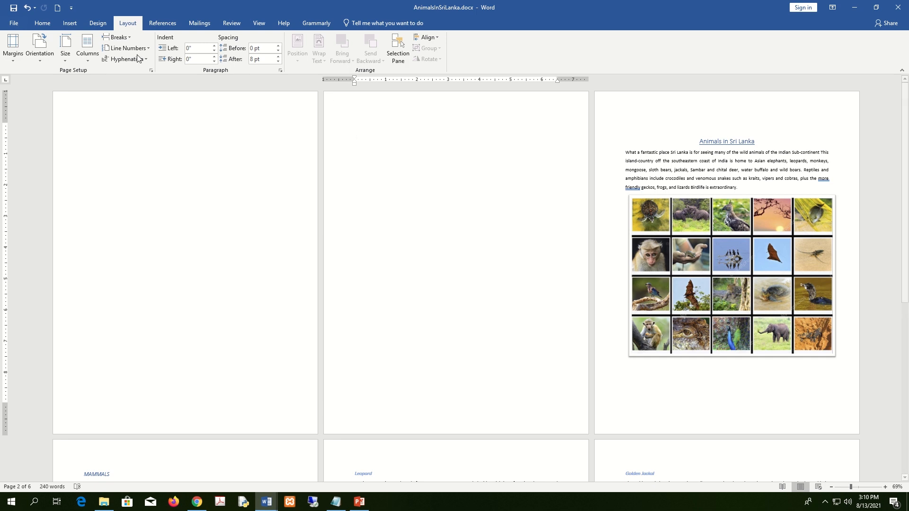
- Set the page number format of the first section, containing the two blank pages, to lowercase Roman numerals
{"action": "left_click", "coordinate": [69, 23]}
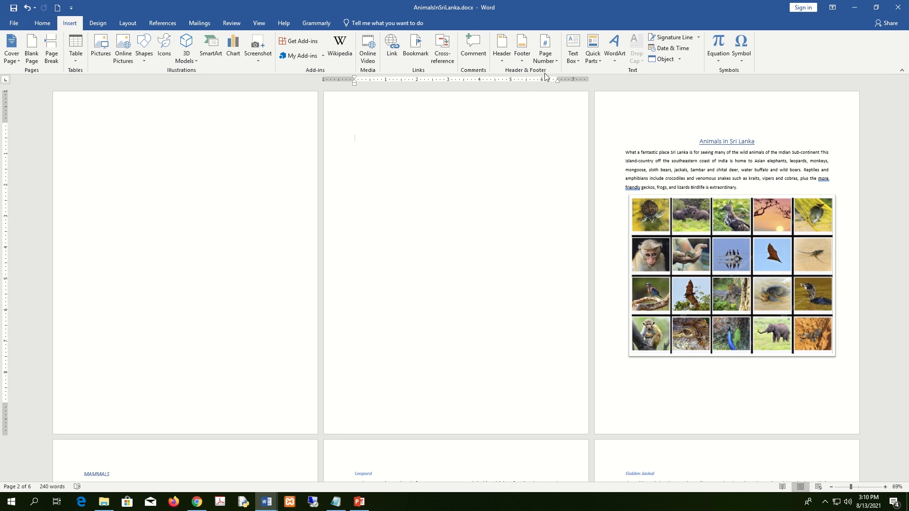
{"action": "left_click", "coordinate": [554, 61]}
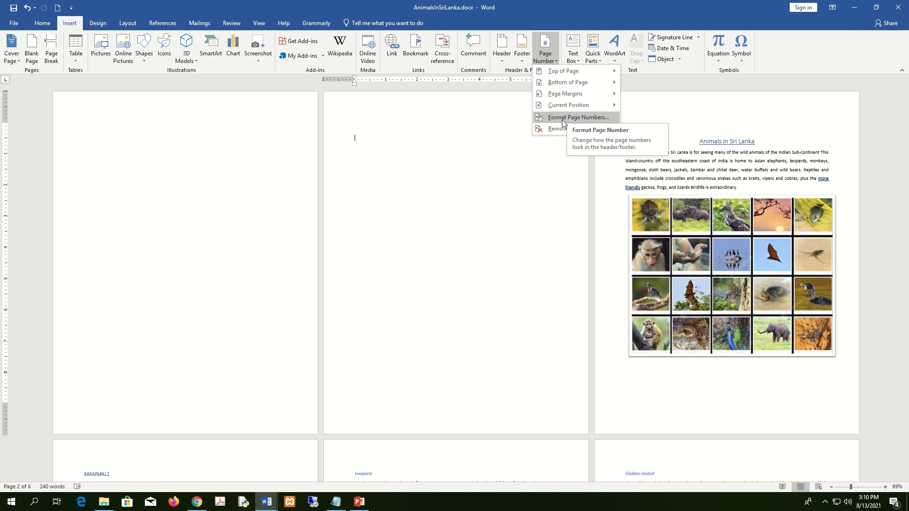
{"action": "left_click", "coordinate": [580, 118]}
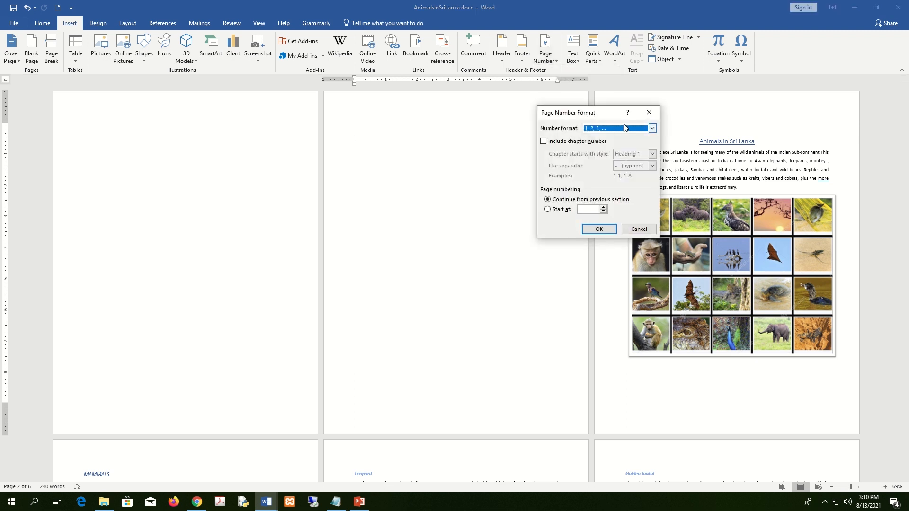
{"action": "left_click", "coordinate": [651, 129]}
{"action": "left_click", "coordinate": [610, 161]}
{"action": "left_click", "coordinate": [598, 229]}
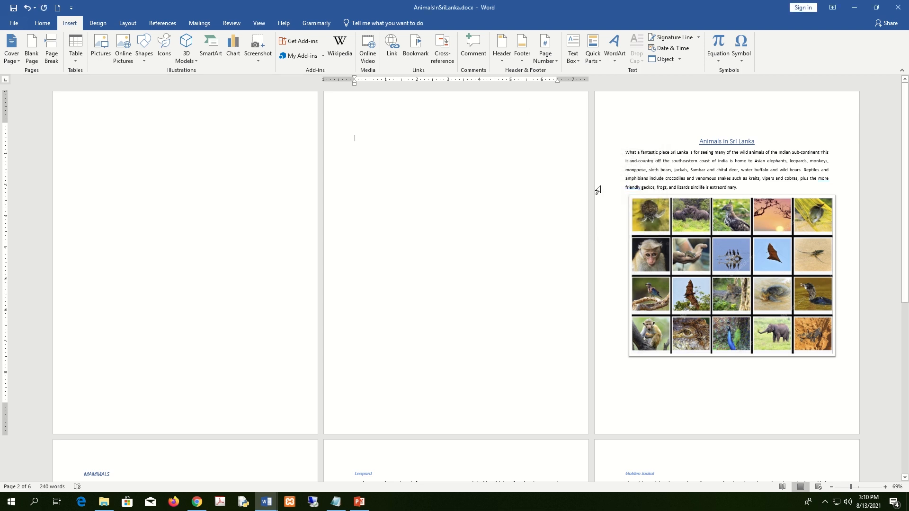
- Insert page numbers at the bottom of the pages using the Plain Number 3 design
{"action": "left_click", "coordinate": [556, 62]}
{"action": "mouse_move", "coordinate": [563, 73]}
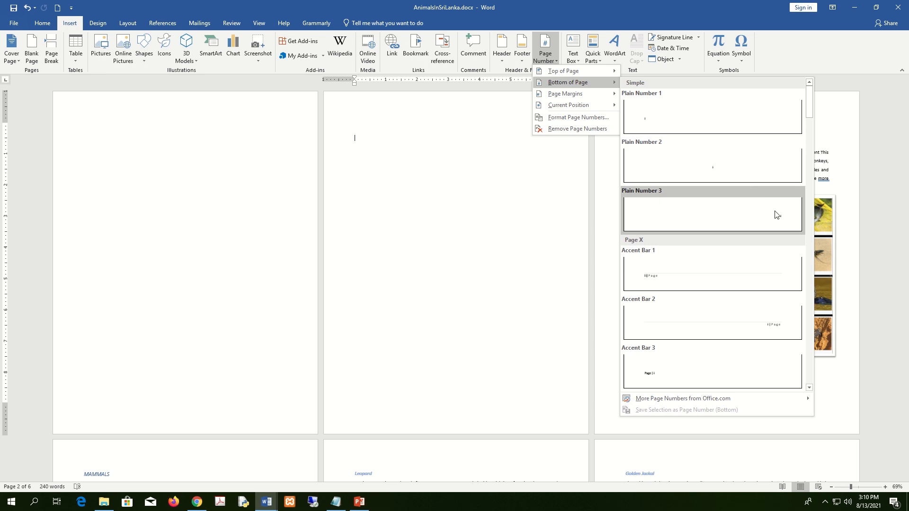
{"action": "left_click", "coordinate": [782, 219]}
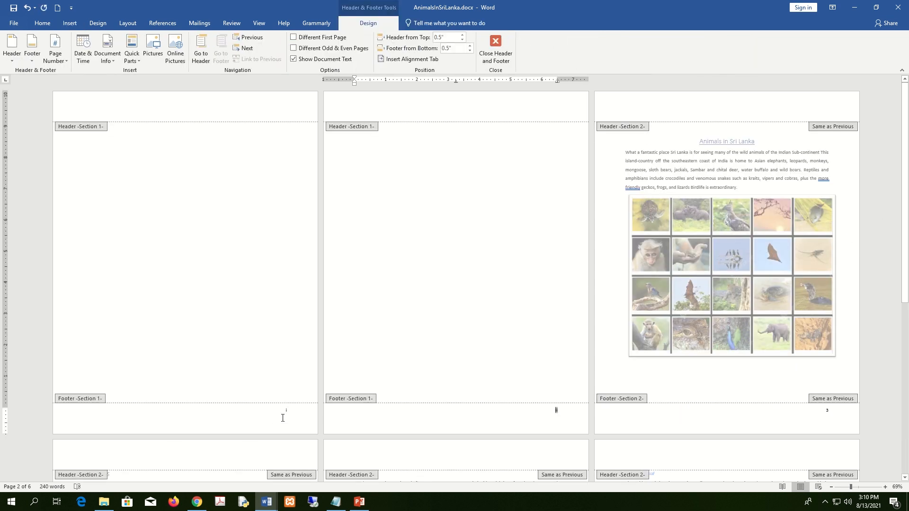
- Examine the page numbers in the footers of both sections, then close the header and footer areas
{"action": "left_click", "coordinate": [490, 419]}
{"action": "left_click", "coordinate": [820, 417]}
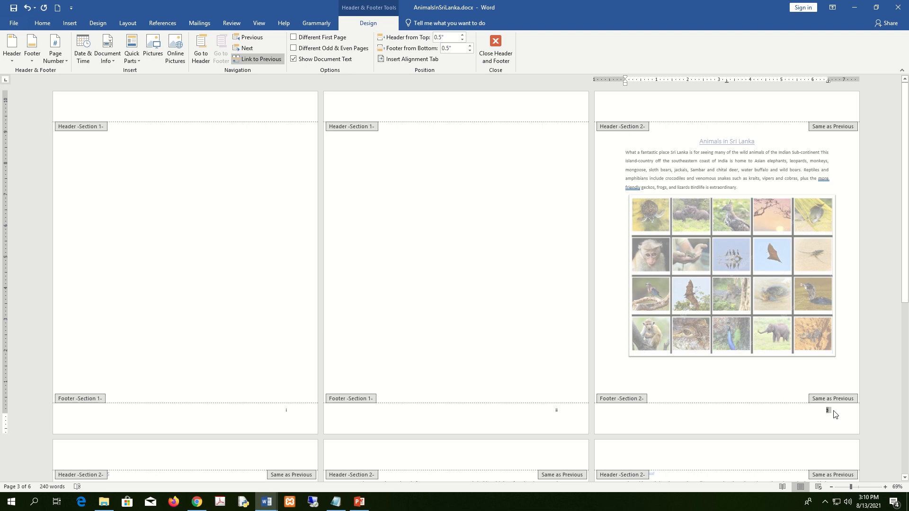
{"action": "left_click_drag", "start_coordinate": [823, 411], "coordinate": [831, 412]}
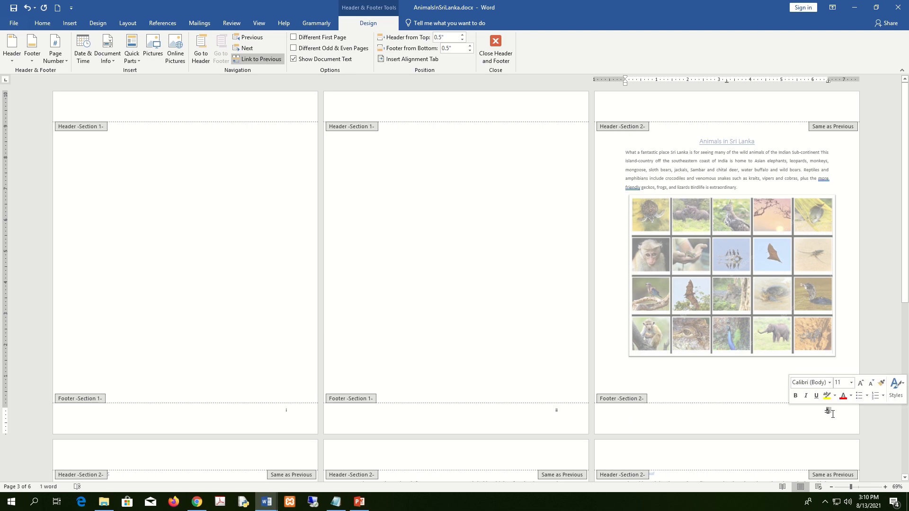
{"action": "scroll", "coordinate": [831, 412], "scroll_direction": "up", "scroll_amount": 2, "text": "ctrl"}
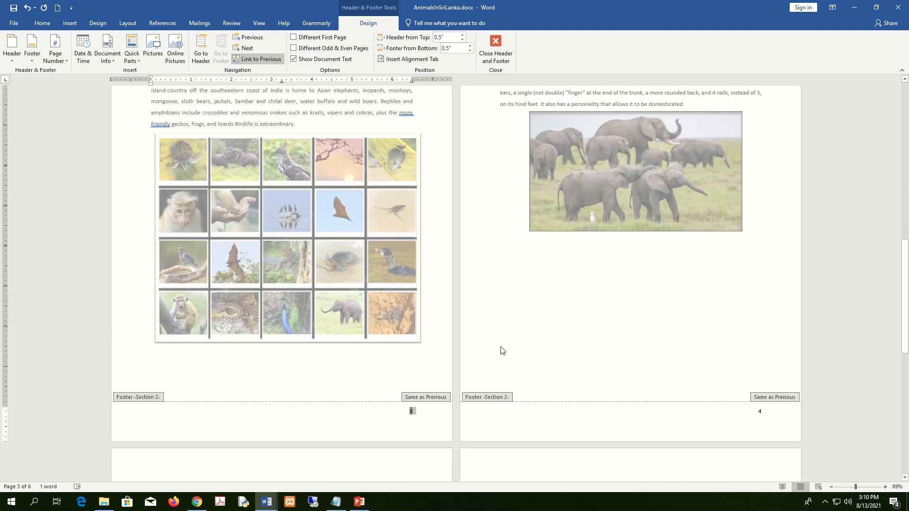
{"action": "scroll", "coordinate": [505, 350], "scroll_direction": "down", "scroll_amount": 3, "text": "ctrl"}
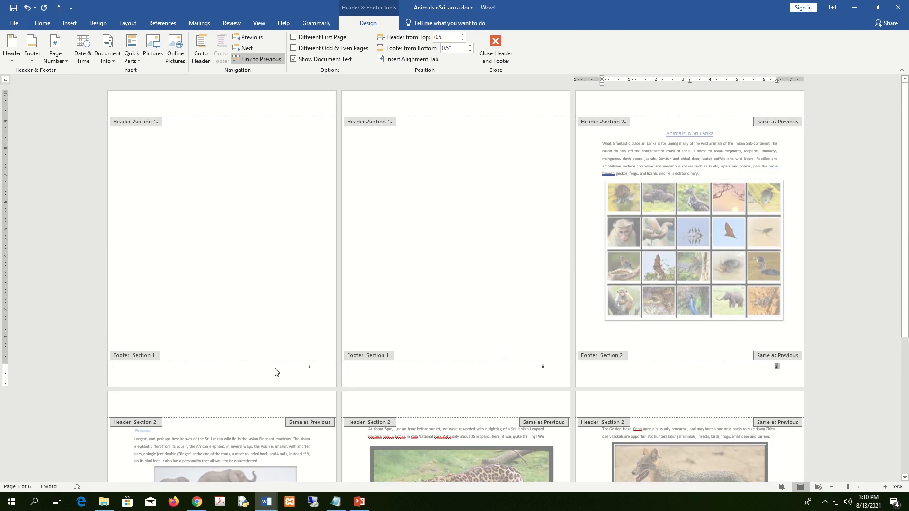
{"action": "key", "text": "Delete"}
{"action": "double_click", "coordinate": [788, 367]}
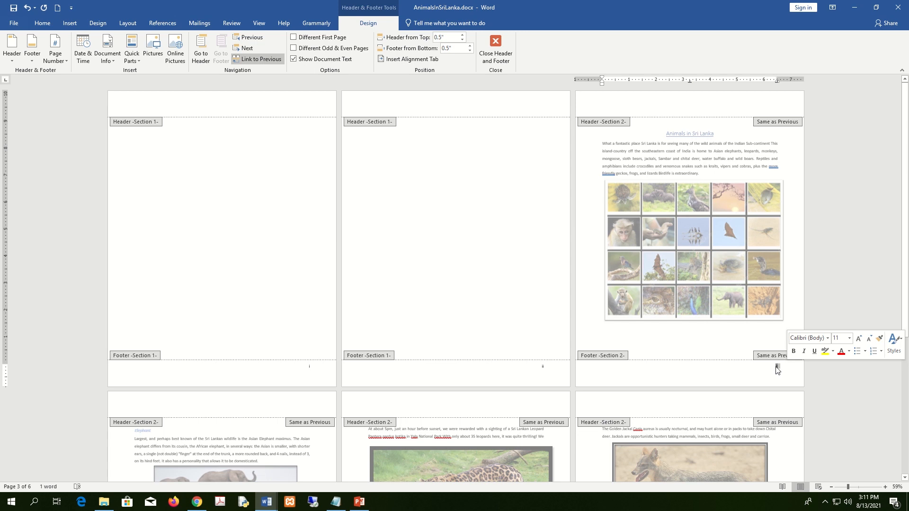
{"action": "left_click", "coordinate": [65, 24]}
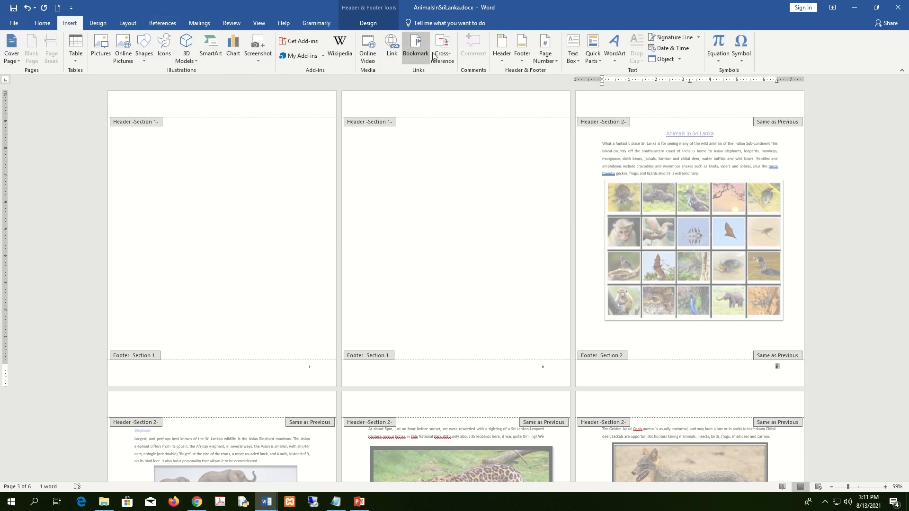
{"action": "left_click", "coordinate": [776, 371]}
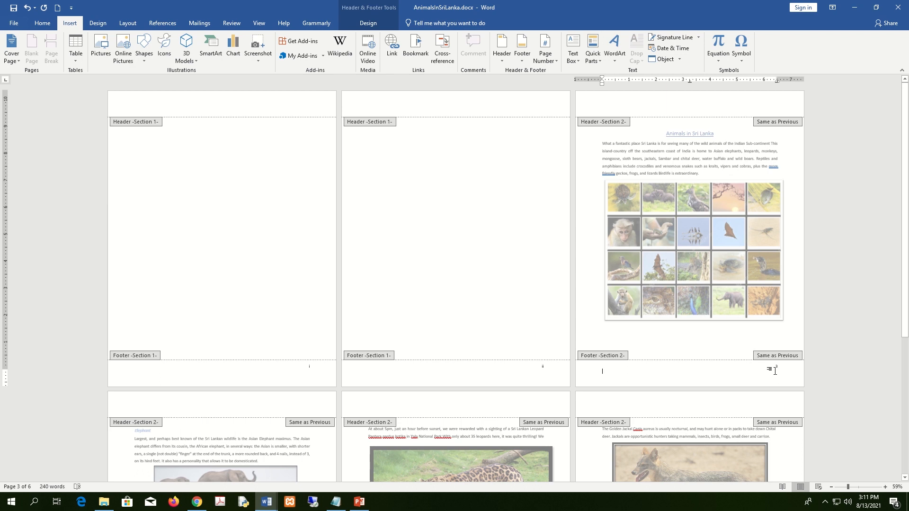
{"action": "left_click", "coordinate": [777, 367]}
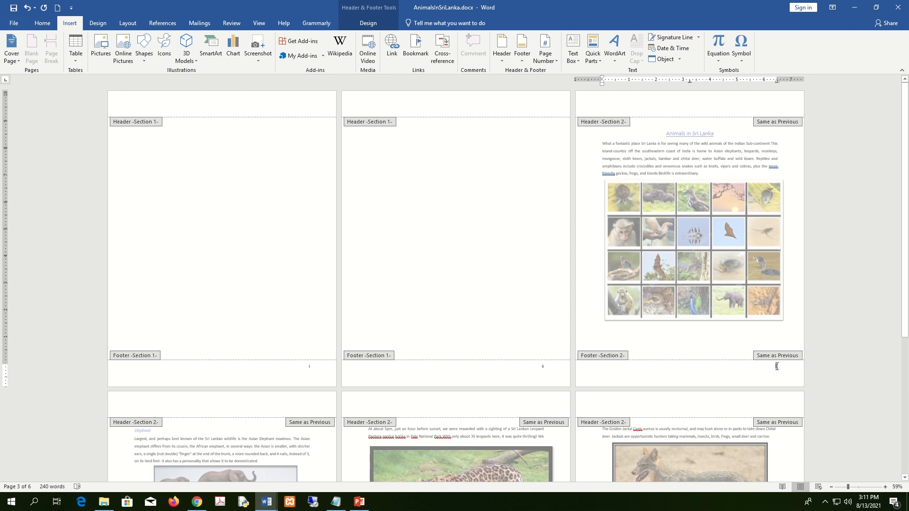
{"action": "left_click", "coordinate": [774, 371]}
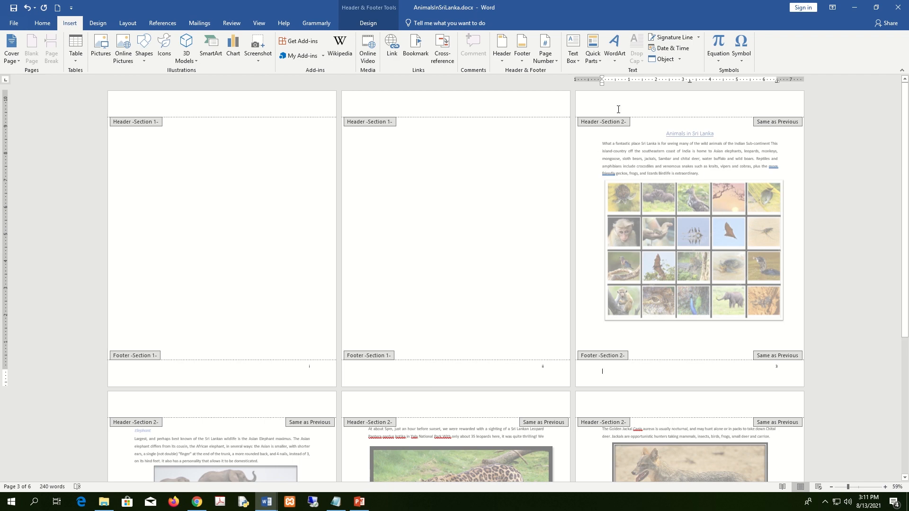
{"action": "left_click", "coordinate": [368, 24]}
{"action": "left_click", "coordinate": [514, 53]}
- Set the page numbers of the second section, beginning at the "Animals in Sri Lanka" page, to the 1, 2, 3 format starting at 1
{"action": "left_click", "coordinate": [728, 149]}
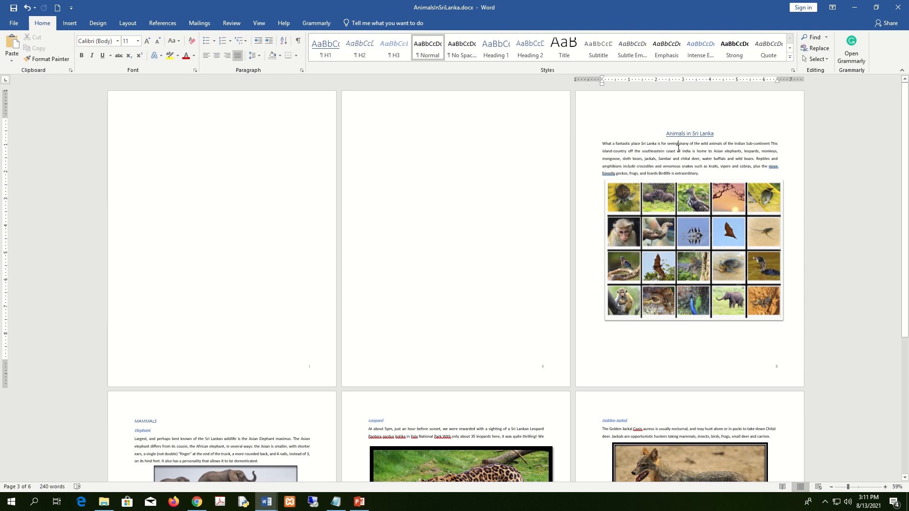
{"action": "left_click", "coordinate": [69, 23]}
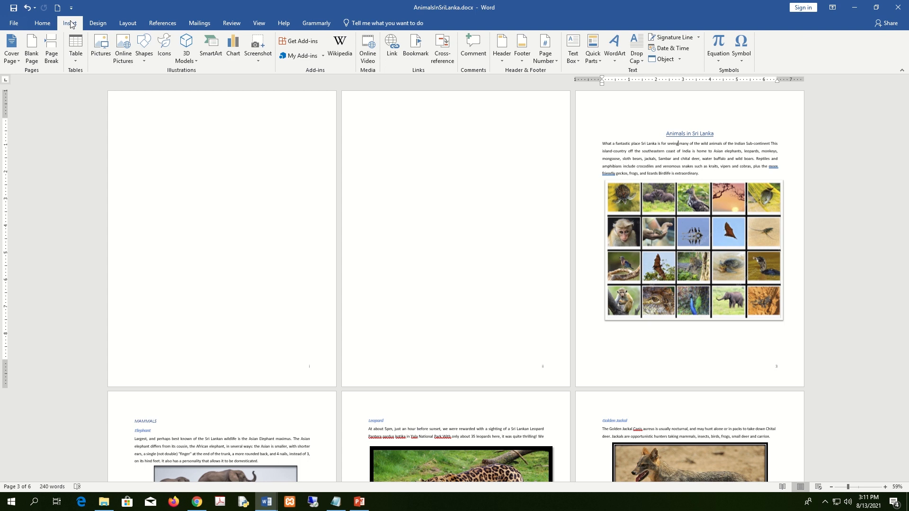
{"action": "left_click", "coordinate": [546, 57]}
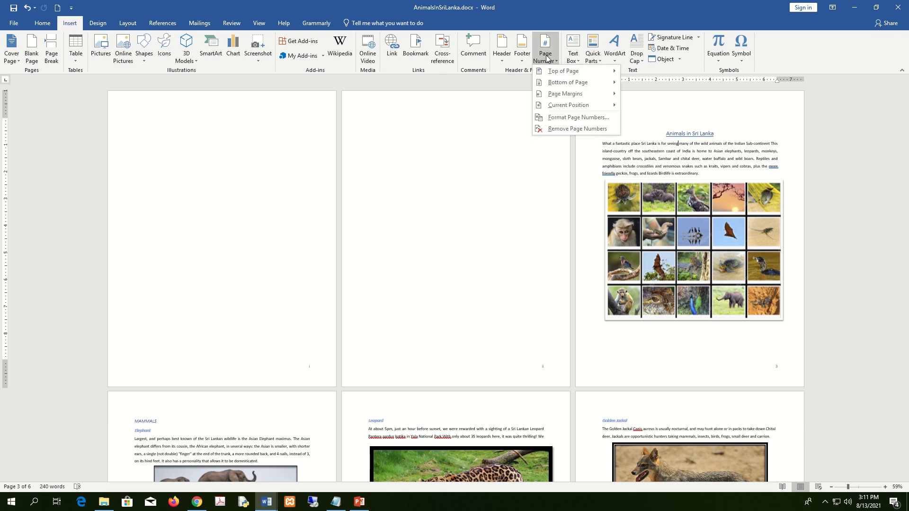
{"action": "left_click", "coordinate": [577, 118]}
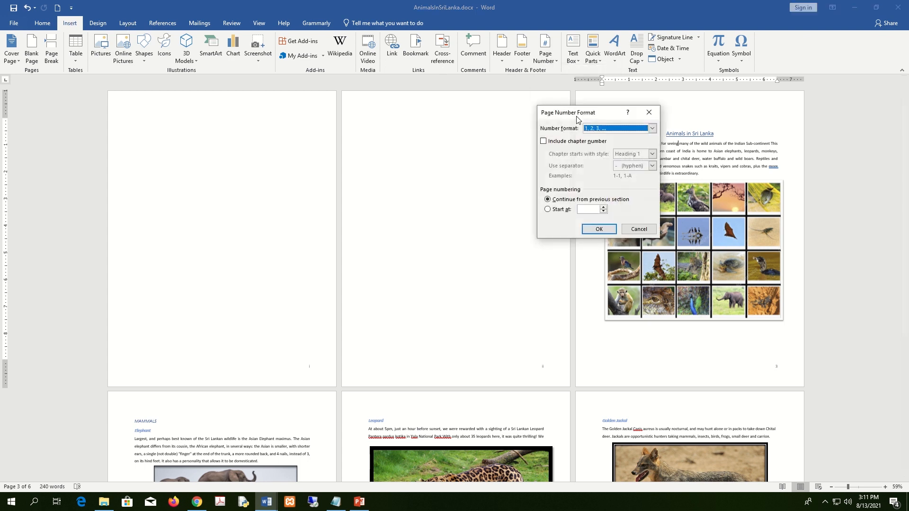
{"action": "left_click", "coordinate": [652, 129]}
{"action": "left_click", "coordinate": [652, 128]}
{"action": "left_click", "coordinate": [653, 129]}
{"action": "left_click", "coordinate": [654, 128]}
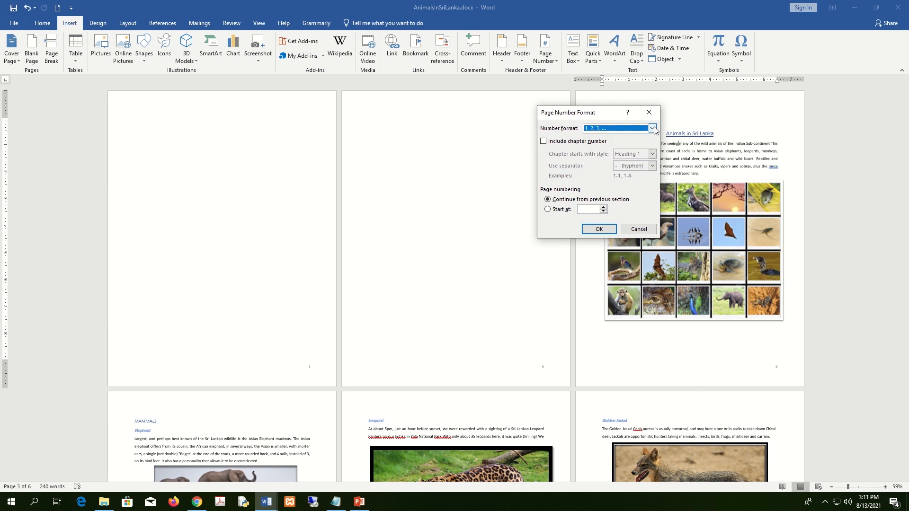
{"action": "left_click", "coordinate": [552, 211]}
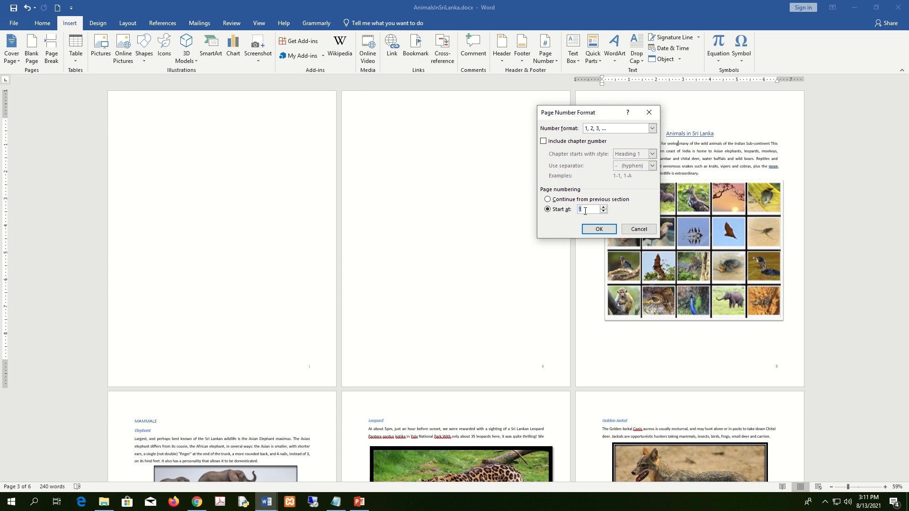
{"action": "left_click", "coordinate": [597, 230]}
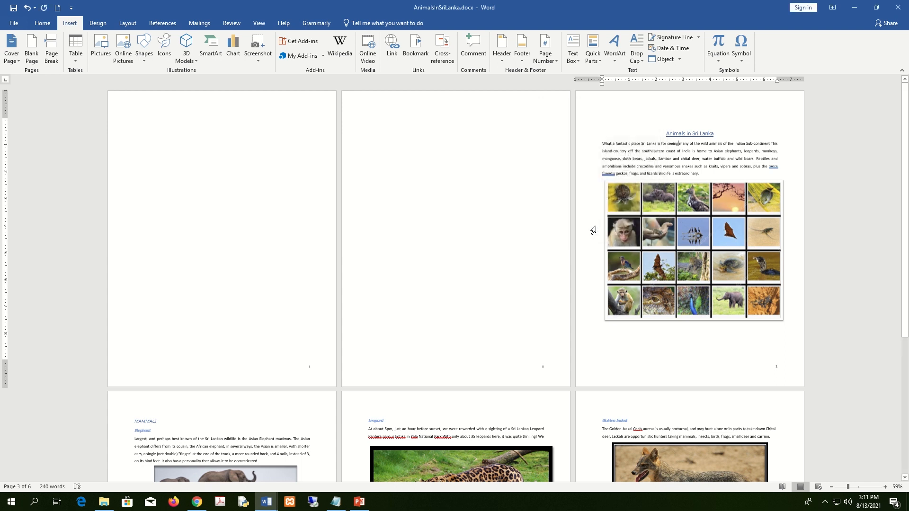
{"action": "scroll", "coordinate": [757, 367], "scroll_direction": "up", "scroll_amount": 2}
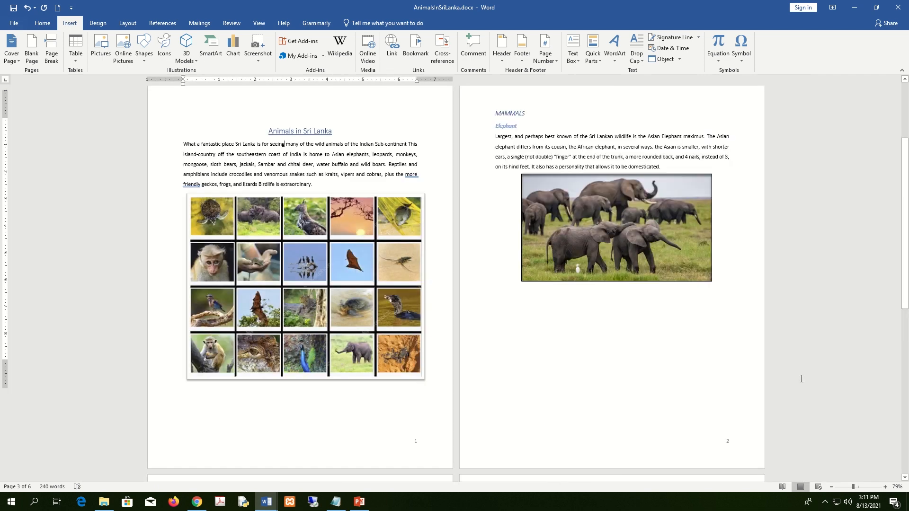
{"action": "scroll", "coordinate": [491, 435], "scroll_direction": "down", "scroll_amount": 1}
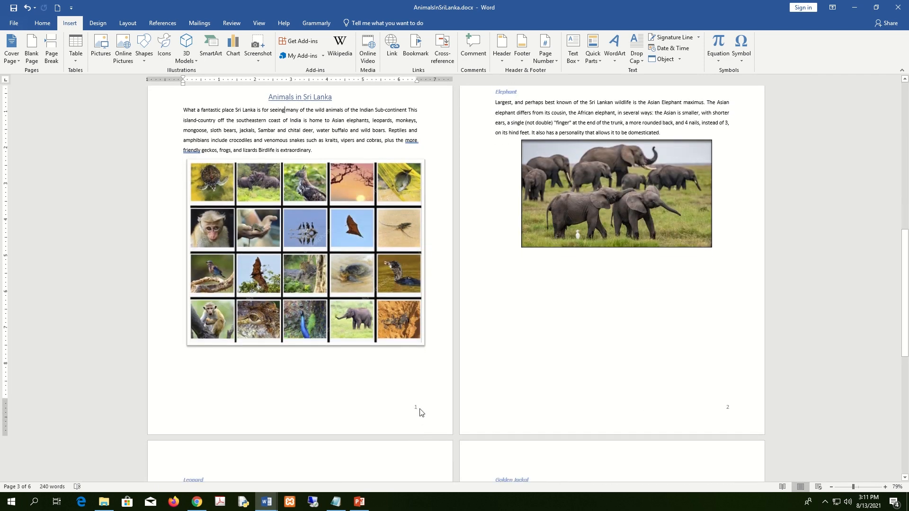
{"action": "scroll", "coordinate": [420, 411], "scroll_direction": "down", "scroll_amount": 2}
{"action": "scroll", "coordinate": [522, 317], "scroll_direction": "up", "scroll_amount": 1}
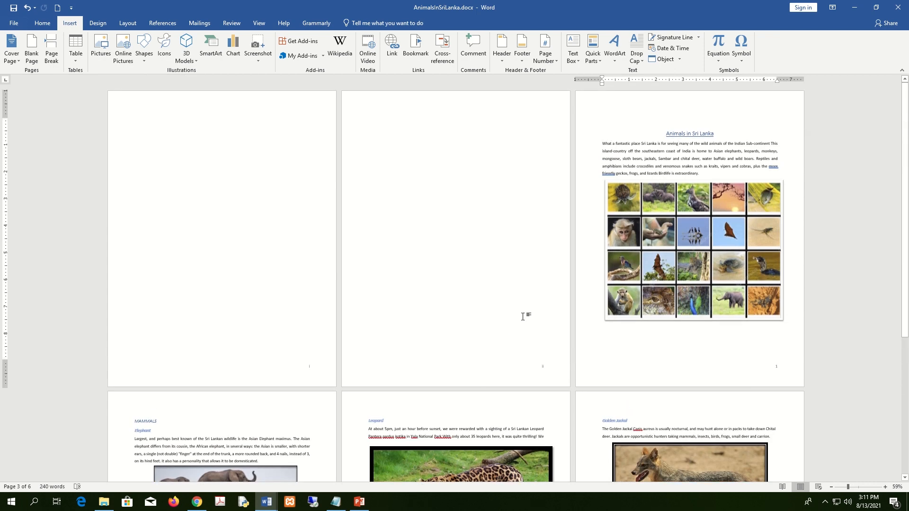
- Read task 1.8 about the table of contents in the assignment document, then return to AnimalsInSriLanka.docx at full size
{"action": "key", "text": "super+Right"}
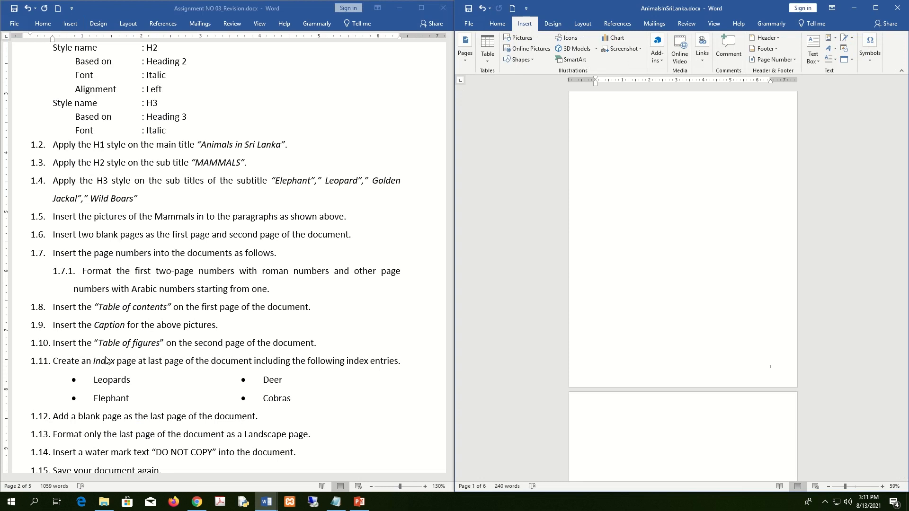
{"action": "left_click", "coordinate": [64, 306]}
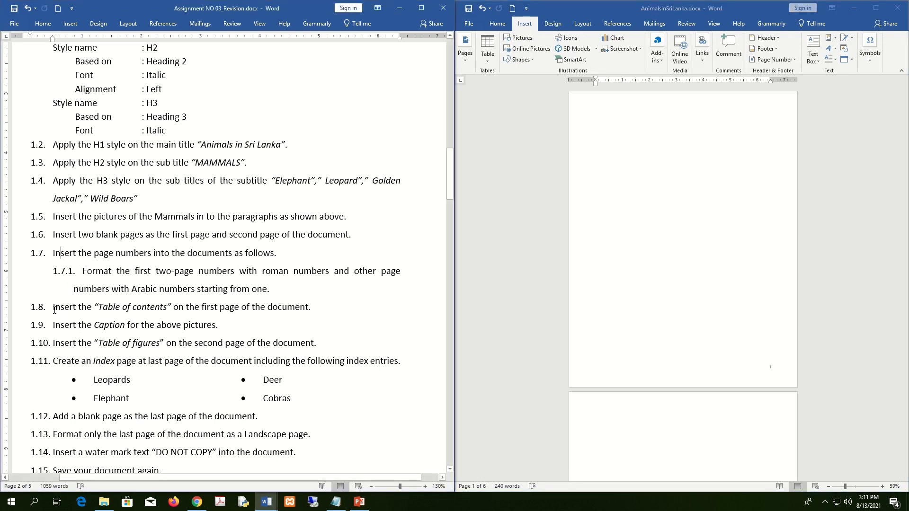
{"action": "left_click_drag", "start_coordinate": [54, 308], "coordinate": [318, 311]}
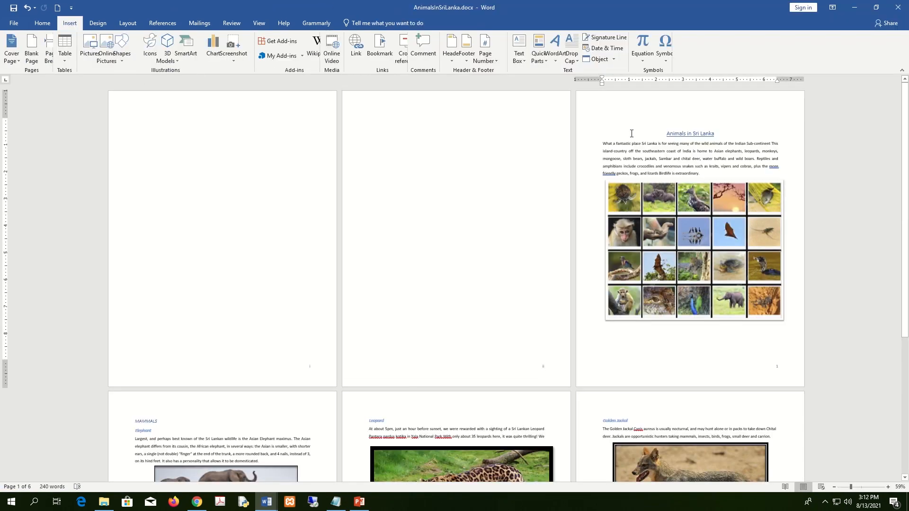
{"action": "left_click", "coordinate": [875, 8]}
- Place the cursor on the first blank page and open the settings for a custom table of contents
{"action": "left_click", "coordinate": [211, 159]}
{"action": "scroll", "coordinate": [211, 159], "scroll_direction": "up", "scroll_amount": 7}
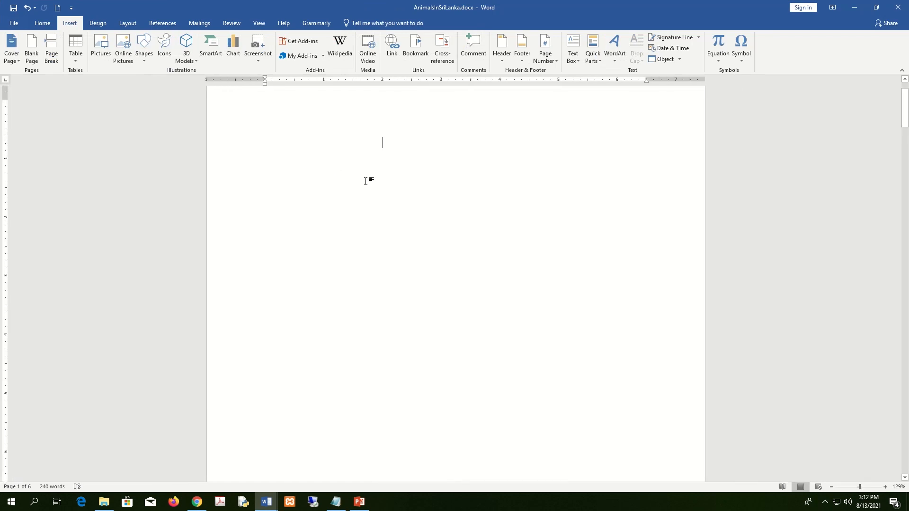
{"action": "scroll", "coordinate": [365, 182], "scroll_direction": "down", "scroll_amount": 1}
{"action": "scroll", "coordinate": [388, 178], "scroll_direction": "down", "scroll_amount": 7}
{"action": "scroll", "coordinate": [388, 180], "scroll_direction": "down", "scroll_amount": 10}
{"action": "scroll", "coordinate": [389, 180], "scroll_direction": "up", "scroll_amount": 15}
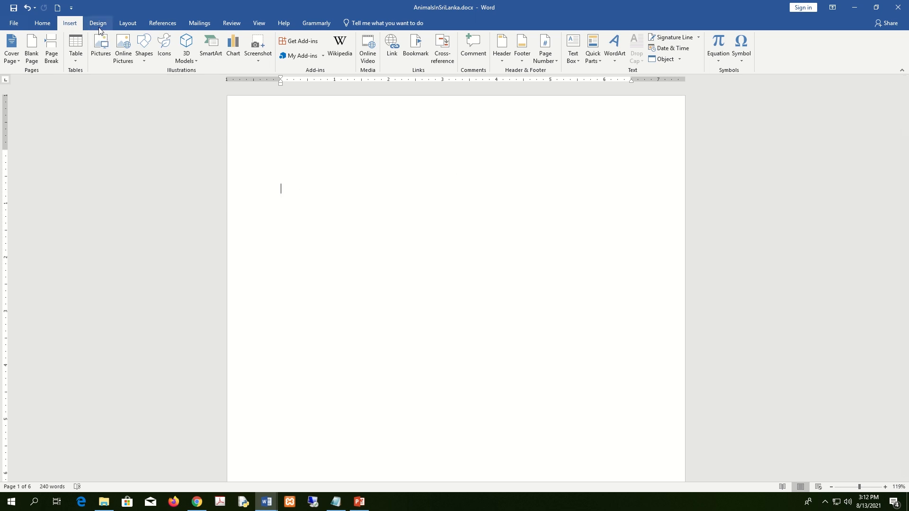
{"action": "left_click", "coordinate": [162, 26]}
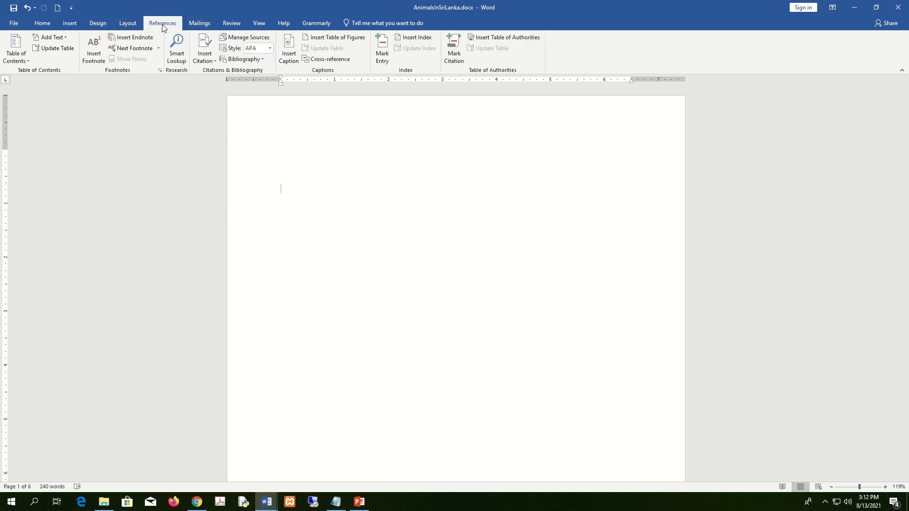
{"action": "left_click", "coordinate": [21, 63]}
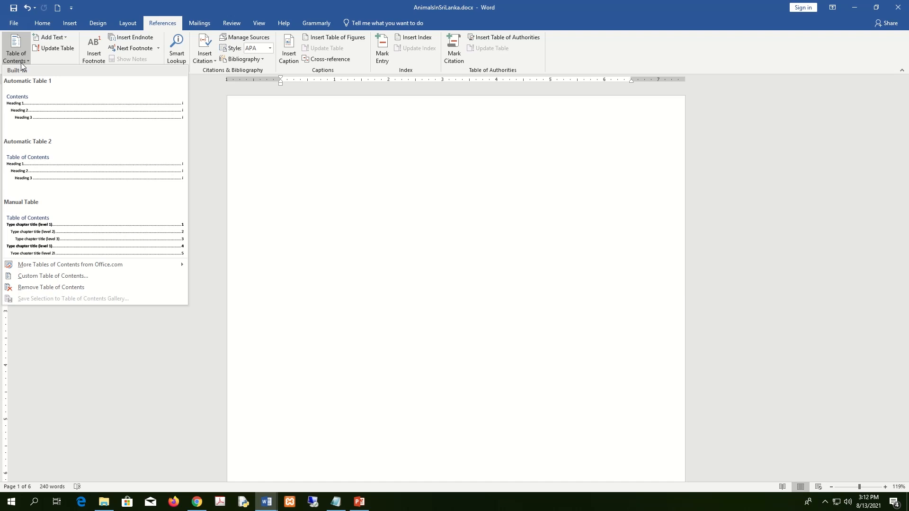
{"action": "left_click", "coordinate": [66, 277]}
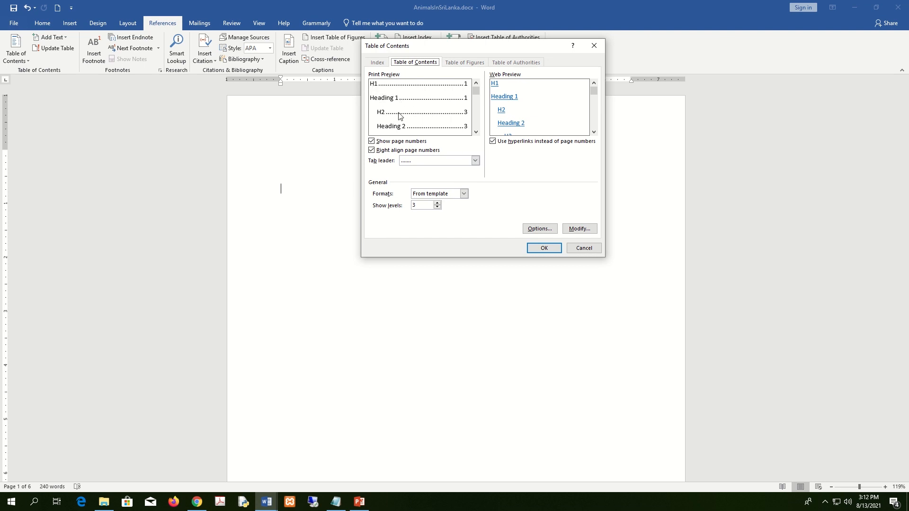
- Examine the table of contents print preview and the TOC levels assigned to styles H1, H2 and H3
{"action": "left_click", "coordinate": [477, 133]}
{"action": "scroll", "coordinate": [400, 127], "scroll_direction": "up", "scroll_amount": 1}
{"action": "scroll", "coordinate": [400, 128], "scroll_direction": "down", "scroll_amount": 2}
{"action": "scroll", "coordinate": [400, 126], "scroll_direction": "up", "scroll_amount": 2}
{"action": "scroll", "coordinate": [388, 115], "scroll_direction": "down", "scroll_amount": 2}
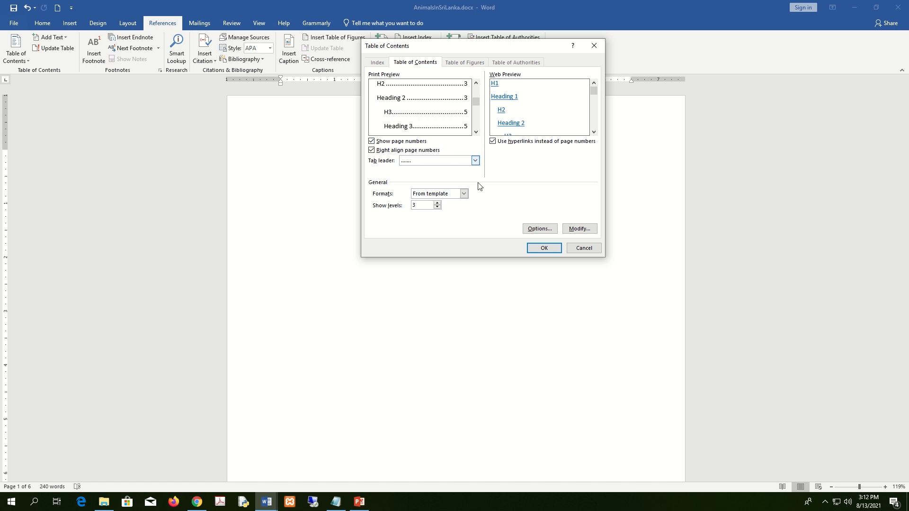
{"action": "left_click", "coordinate": [548, 230]}
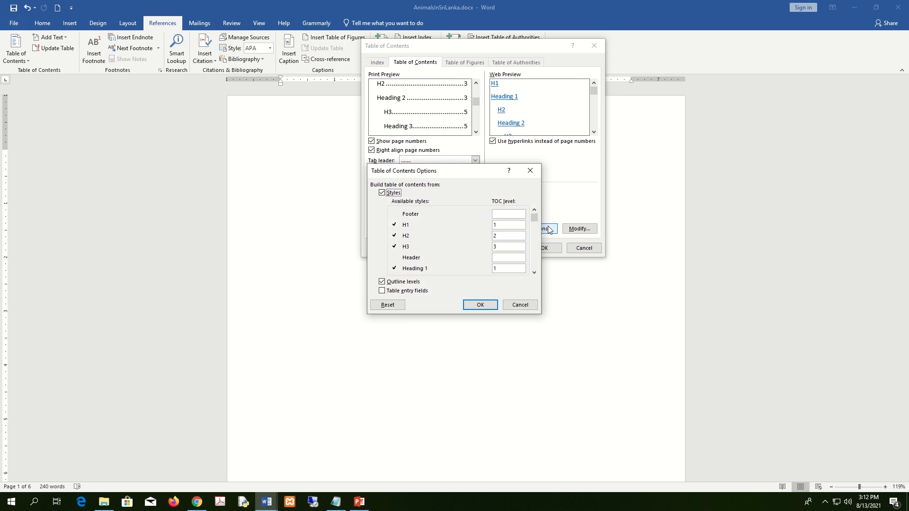
{"action": "mouse_move", "coordinate": [502, 226]}
{"action": "left_mouse_down"}
{"action": "mouse_move", "coordinate": [481, 226]}
{"action": "mouse_move", "coordinate": [488, 237]}
{"action": "left_mouse_up"}
{"action": "left_click", "coordinate": [508, 225]}
{"action": "left_click", "coordinate": [509, 237]}
{"action": "left_click", "coordinate": [480, 305]}
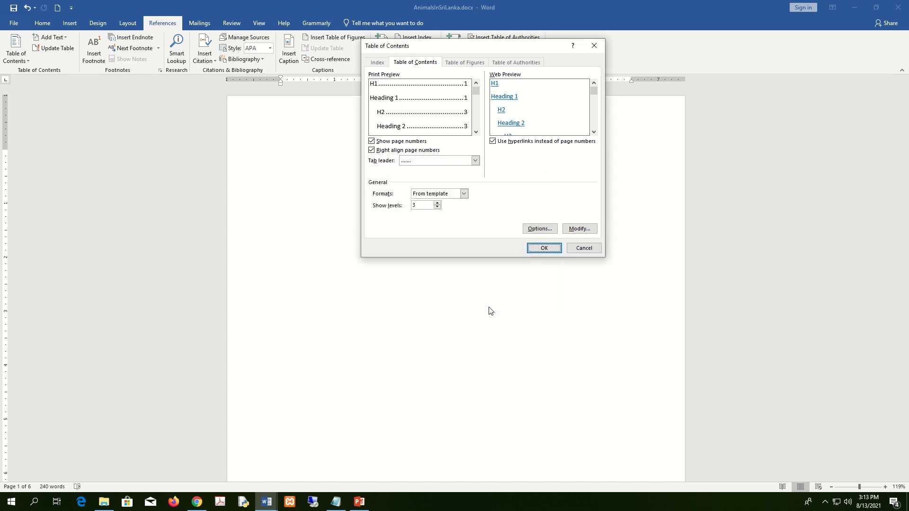
- Try the Classic, Distinctive, Fancy and Modern formats in the table of contents preview
{"action": "left_click", "coordinate": [464, 193]}
{"action": "left_click", "coordinate": [453, 207]}
{"action": "left_click", "coordinate": [464, 194]}
{"action": "left_click", "coordinate": [450, 215]}
{"action": "left_click", "coordinate": [463, 196]}
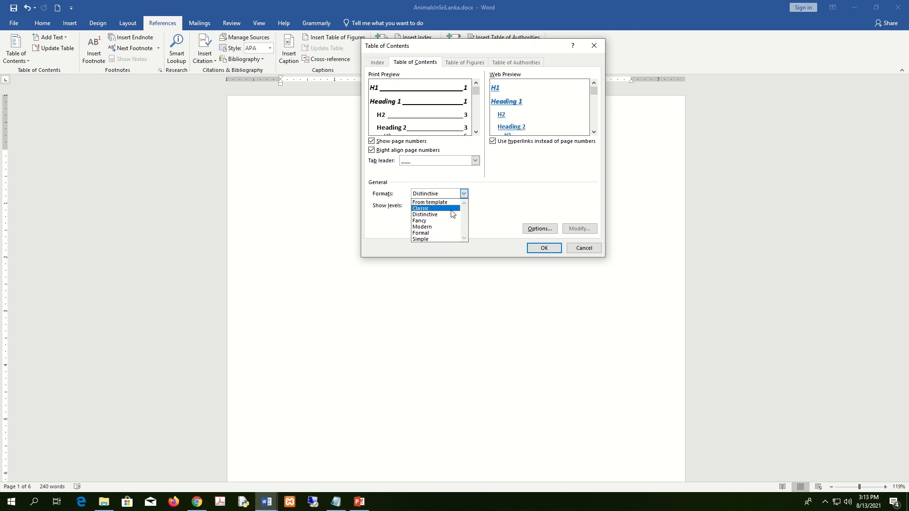
{"action": "left_click", "coordinate": [449, 222]}
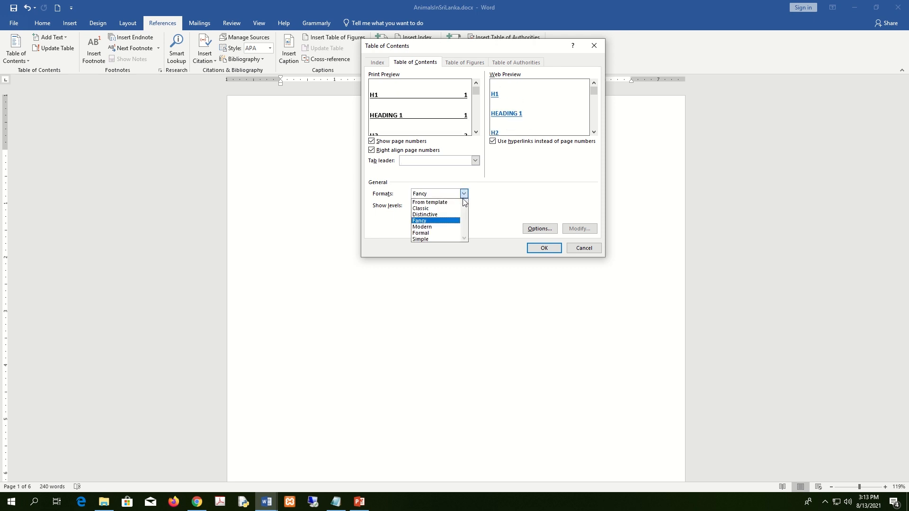
{"action": "left_click", "coordinate": [452, 226]}
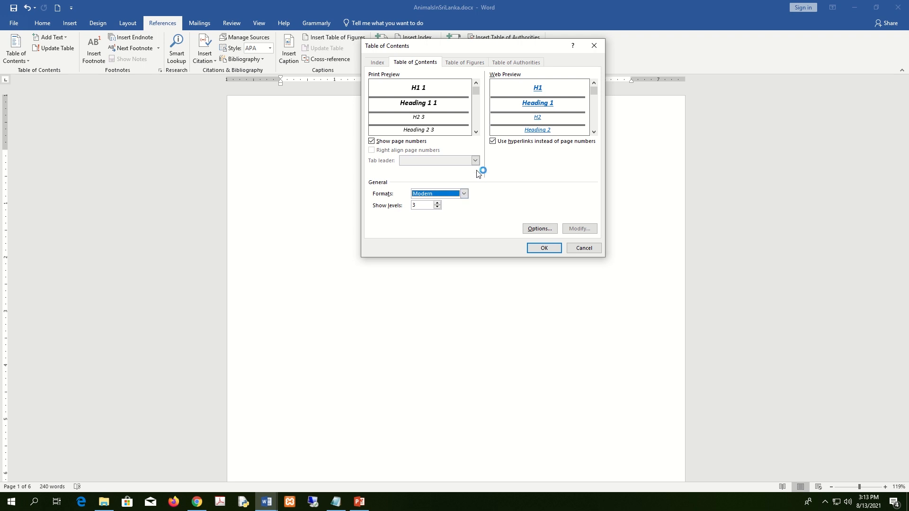
{"action": "left_click", "coordinate": [464, 194]}
{"action": "left_click", "coordinate": [452, 205]}
- Insert the table of contents on the first page using the Formal format with three levels
{"action": "left_click", "coordinate": [464, 193]}
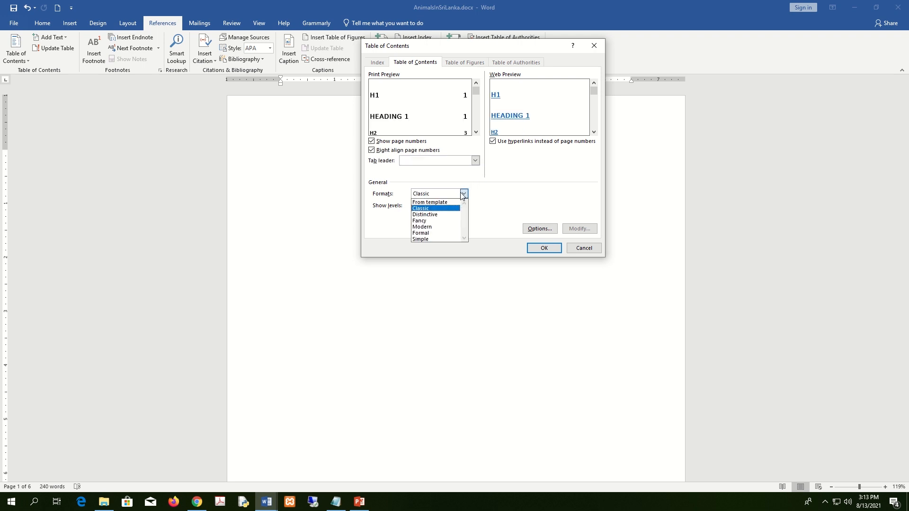
{"action": "left_click", "coordinate": [450, 234]}
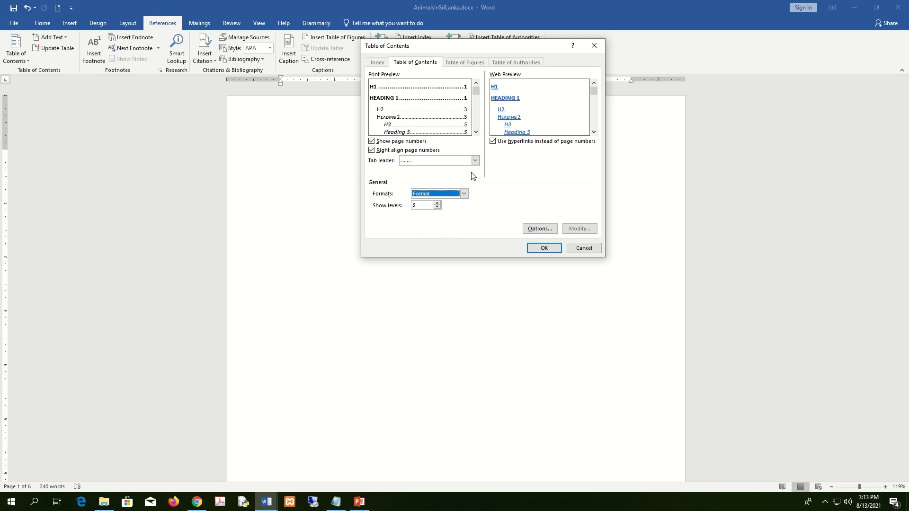
{"action": "left_click", "coordinate": [545, 248]}
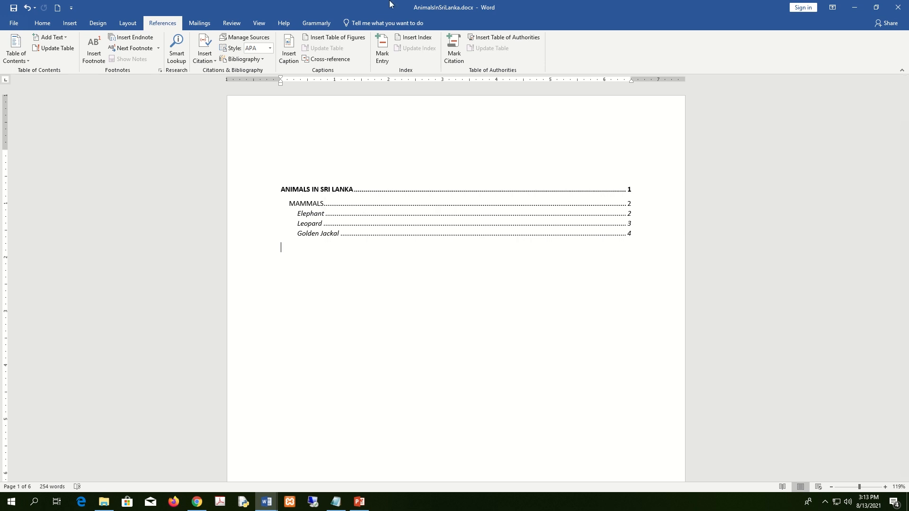
- Indent the empty line below the table of contents by four tab stops
{"action": "key", "text": "Tab"}
{"action": "key", "text": "Tab"}
{"action": "key", "text": "Tab"}
{"action": "key", "text": "Tab"}
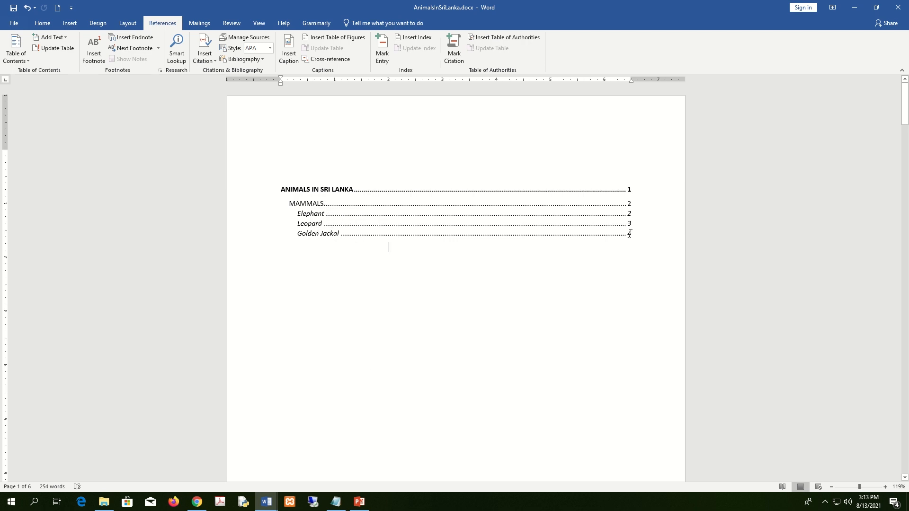
- Follow the Leopard entry in the table of contents to its page and move the leopard picture below its paragraph
{"action": "left_click", "coordinate": [310, 226], "text": "ctrl"}
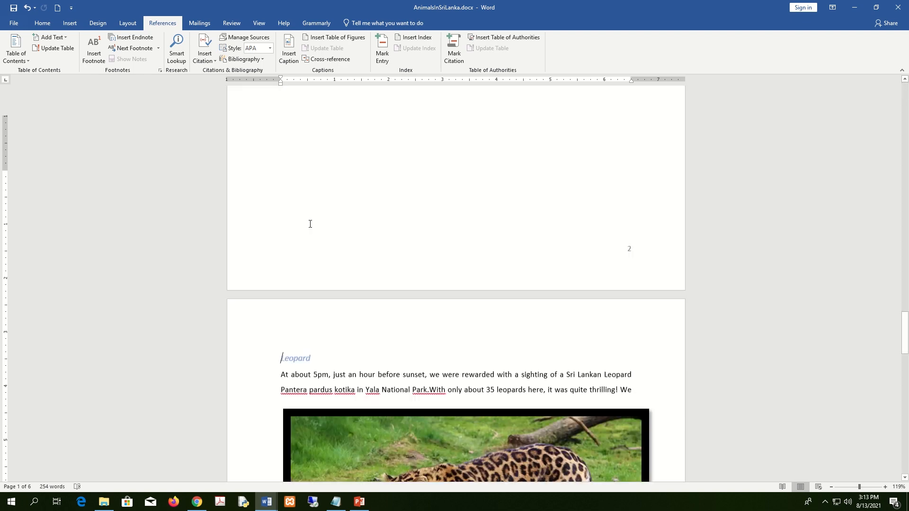
{"action": "scroll", "coordinate": [310, 224], "scroll_direction": "down", "scroll_amount": 1}
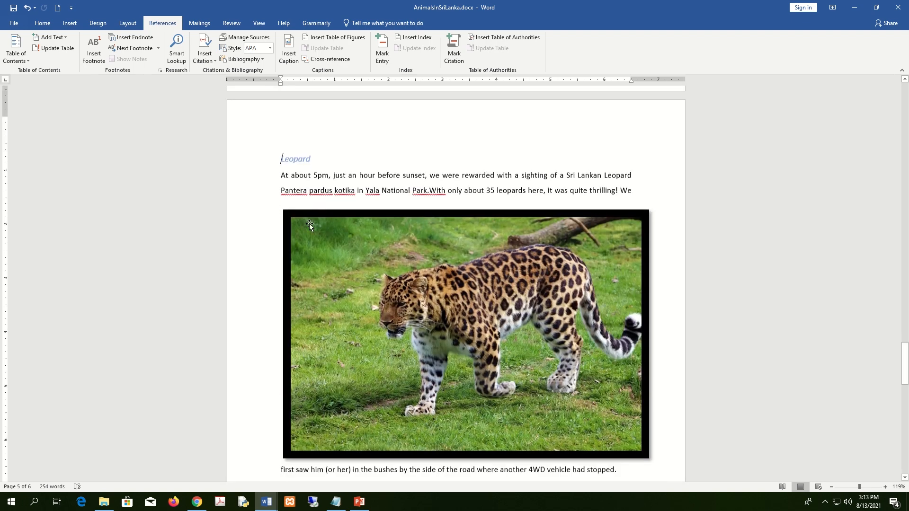
{"action": "left_click_drag", "start_coordinate": [387, 218], "coordinate": [387, 227]}
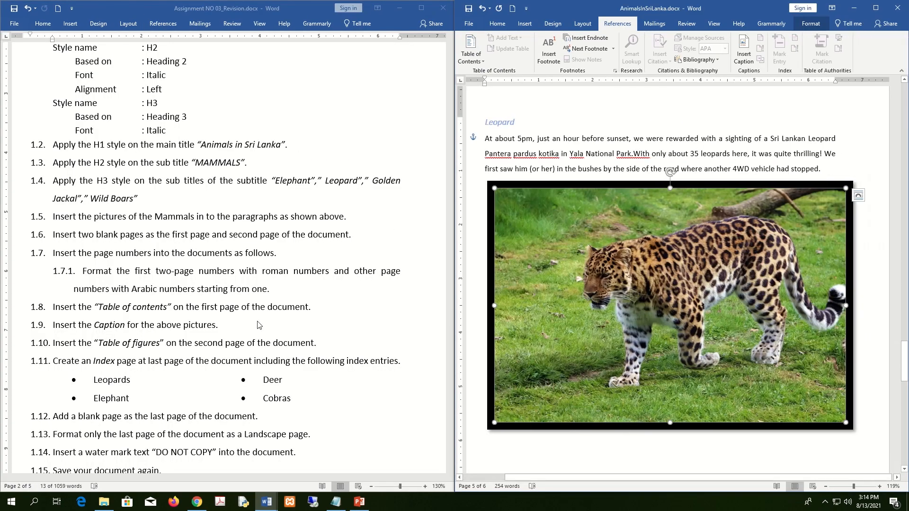
- Read task 1.9 about picture captions in the assignment document, then return to AnimalsInSriLanka.docx at full size
{"action": "scroll", "coordinate": [245, 322], "scroll_direction": "down", "scroll_amount": 1}
{"action": "left_click", "coordinate": [134, 297]}
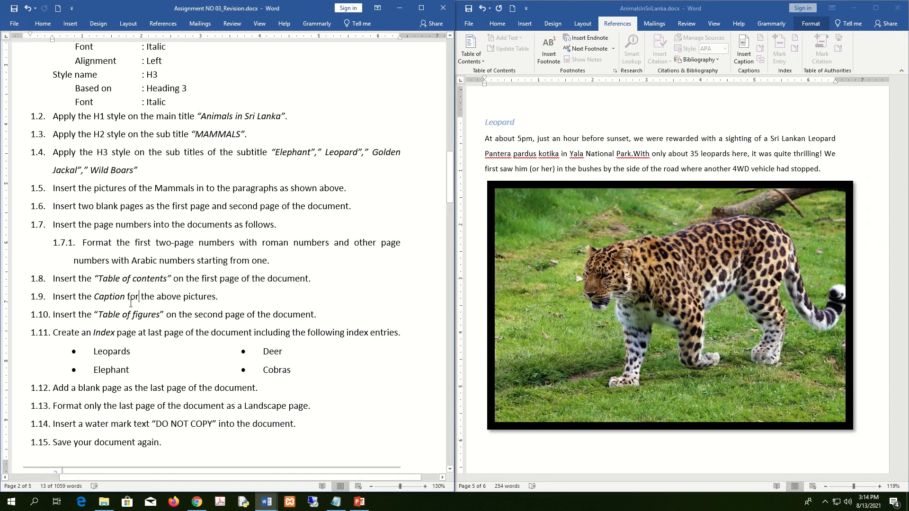
{"action": "scroll", "coordinate": [77, 294], "scroll_direction": "down", "scroll_amount": 1}
{"action": "left_click_drag", "start_coordinate": [54, 267], "coordinate": [208, 271]}
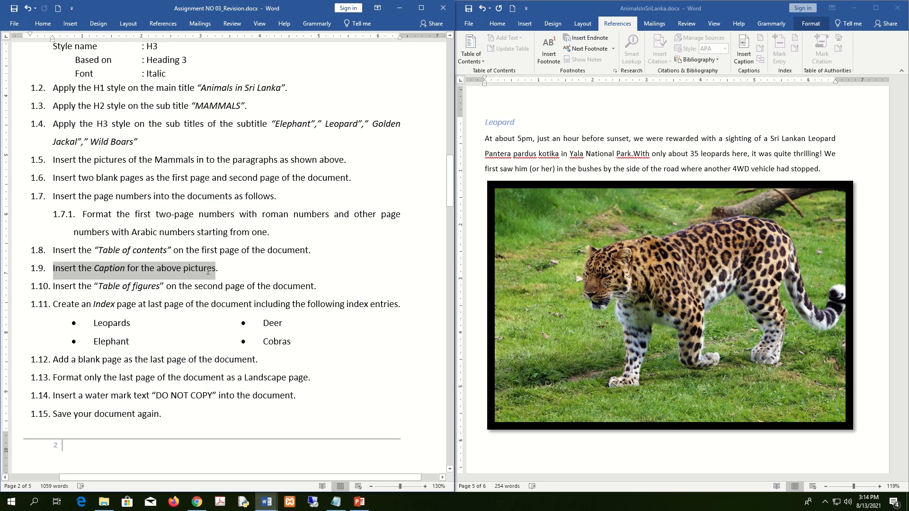
{"action": "scroll", "coordinate": [681, 197], "scroll_direction": "up", "scroll_amount": 3}
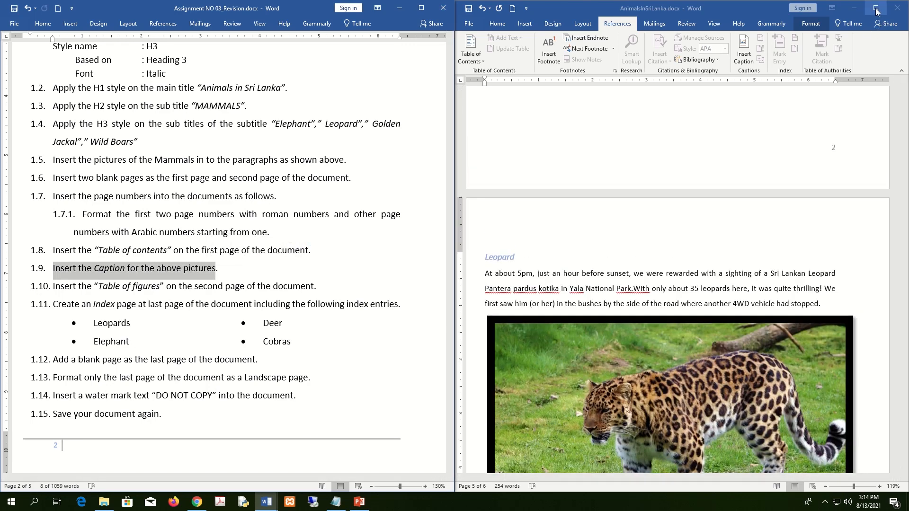
{"action": "left_click", "coordinate": [876, 8]}
- Add the caption "Figure 1 : Animals In Sri Lanka" below the animal collage picture and center it
{"action": "scroll", "coordinate": [390, 251], "scroll_direction": "up", "scroll_amount": 15}
{"action": "scroll", "coordinate": [391, 254], "scroll_direction": "up", "scroll_amount": 20}
{"action": "scroll", "coordinate": [392, 252], "scroll_direction": "up", "scroll_amount": 8}
{"action": "scroll", "coordinate": [391, 253], "scroll_direction": "down", "scroll_amount": 18}
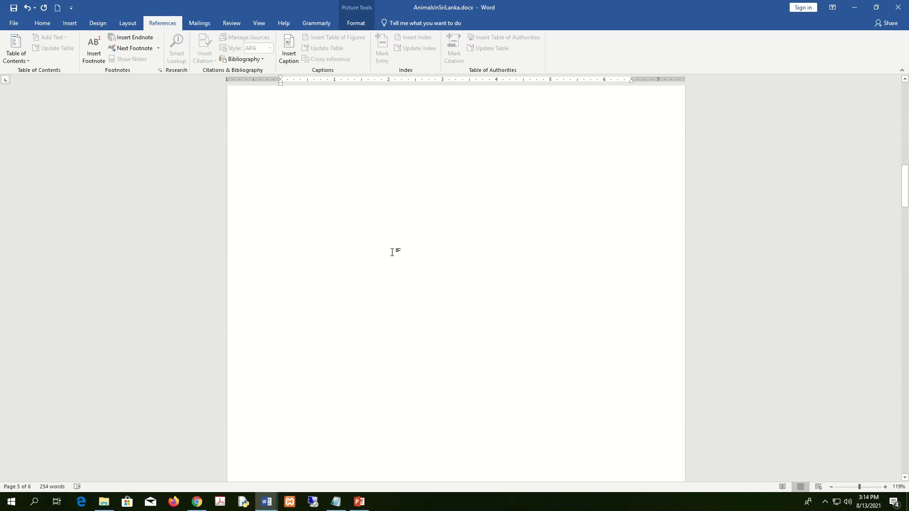
{"action": "scroll", "coordinate": [392, 253], "scroll_direction": "down", "scroll_amount": 12}
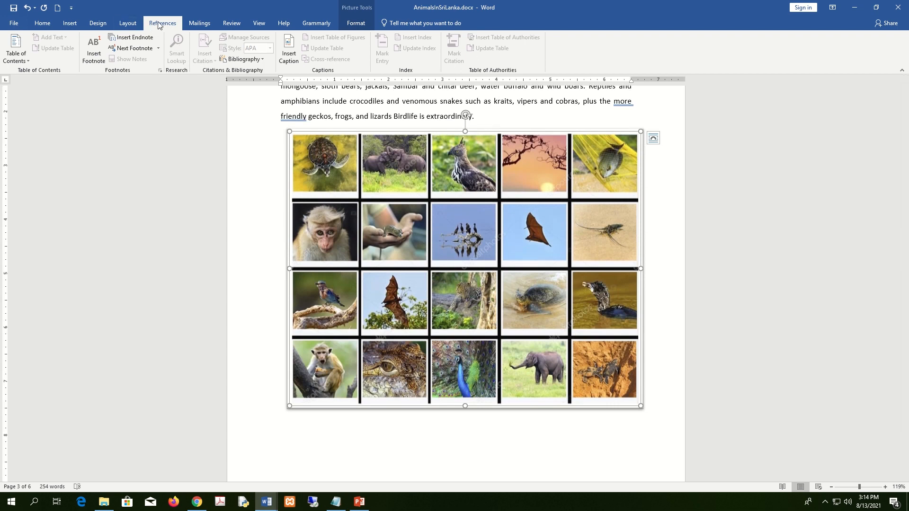
{"action": "left_click", "coordinate": [288, 52]}
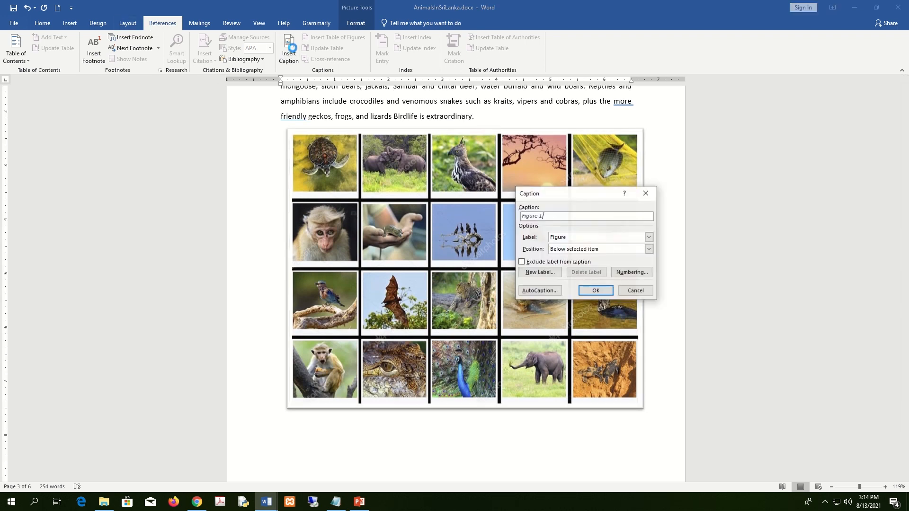
{"action": "left_click", "coordinate": [595, 290]}
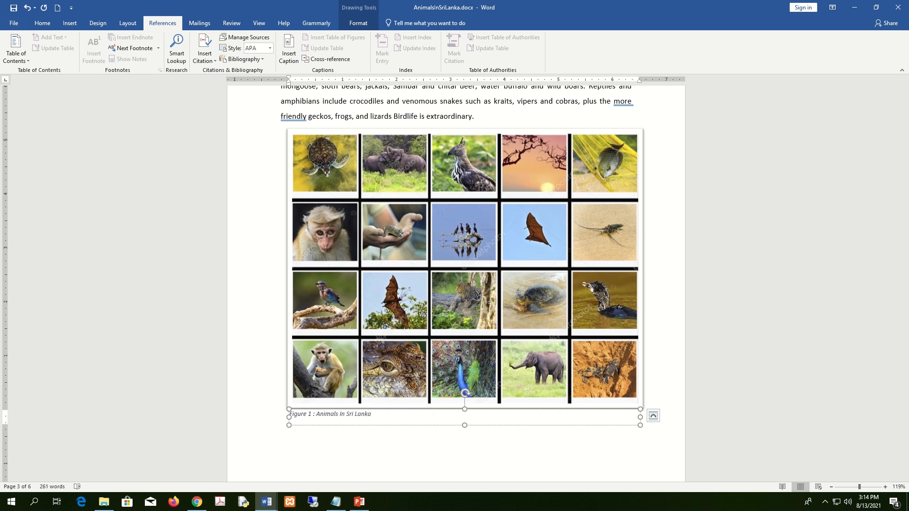
{"action": "left_click", "coordinate": [43, 23]}
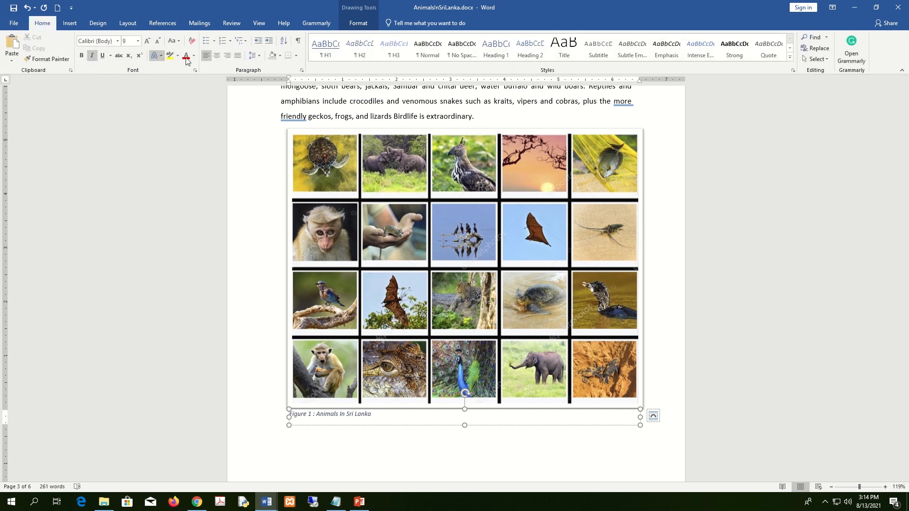
{"action": "left_click", "coordinate": [217, 56]}
{"action": "left_click", "coordinate": [528, 451]}
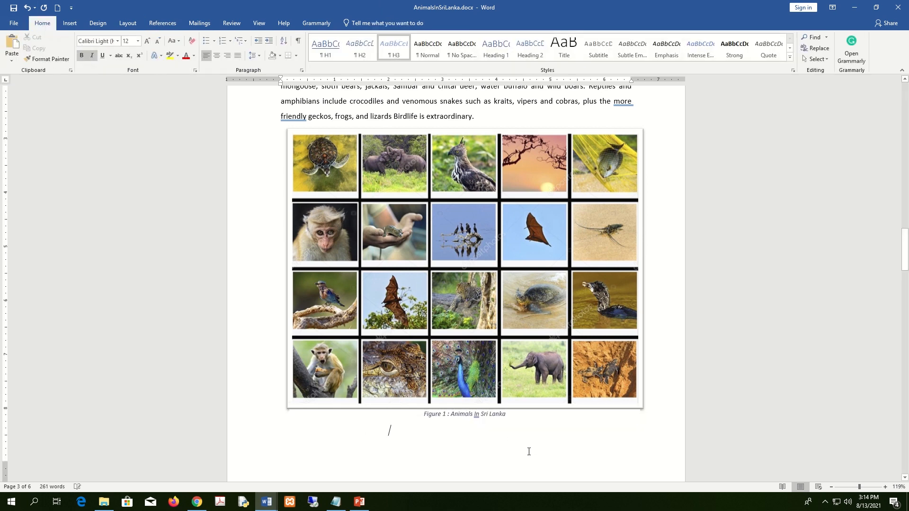
- Add the caption "Figure 2 : Elephants" below the elephant picture and center it
{"action": "scroll", "coordinate": [528, 452], "scroll_direction": "down", "scroll_amount": 15}
{"action": "left_click", "coordinate": [481, 234]}
{"action": "scroll", "coordinate": [481, 233], "scroll_direction": "up", "scroll_amount": 2}
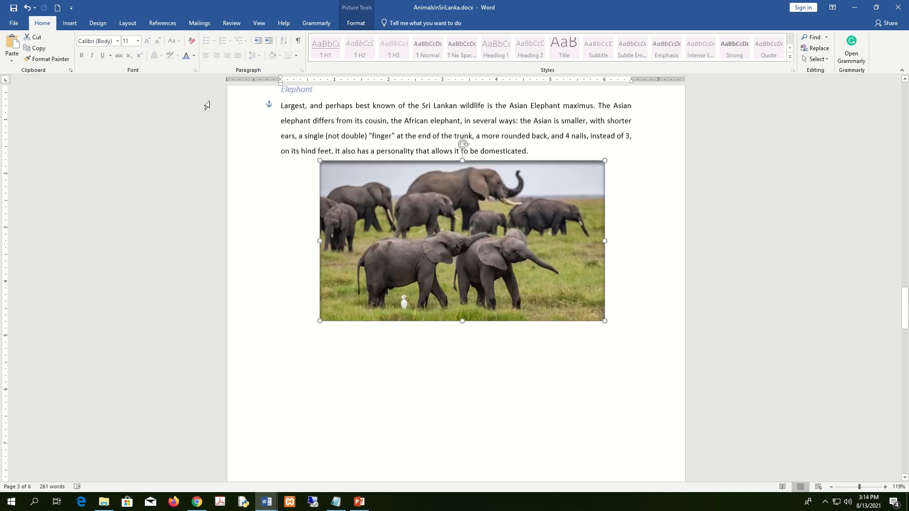
{"action": "left_click", "coordinate": [162, 23]}
{"action": "left_click", "coordinate": [285, 56]}
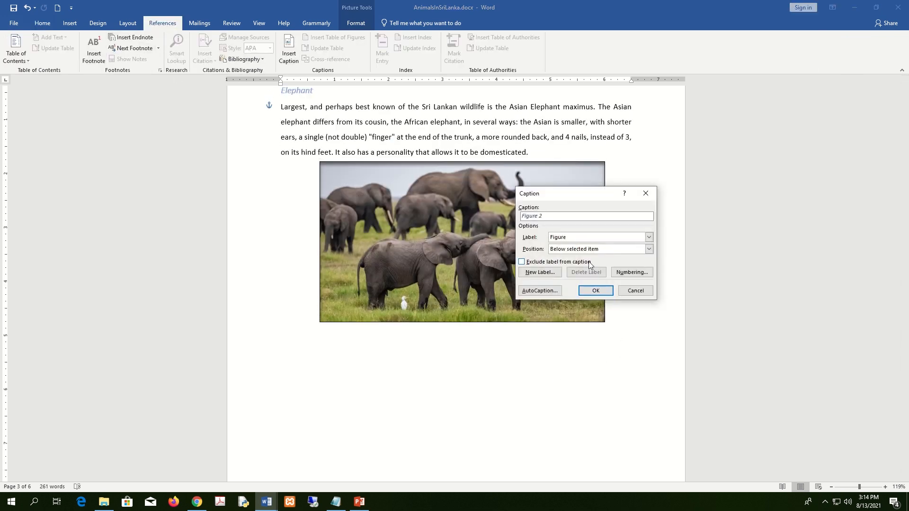
{"action": "left_click", "coordinate": [595, 290]}
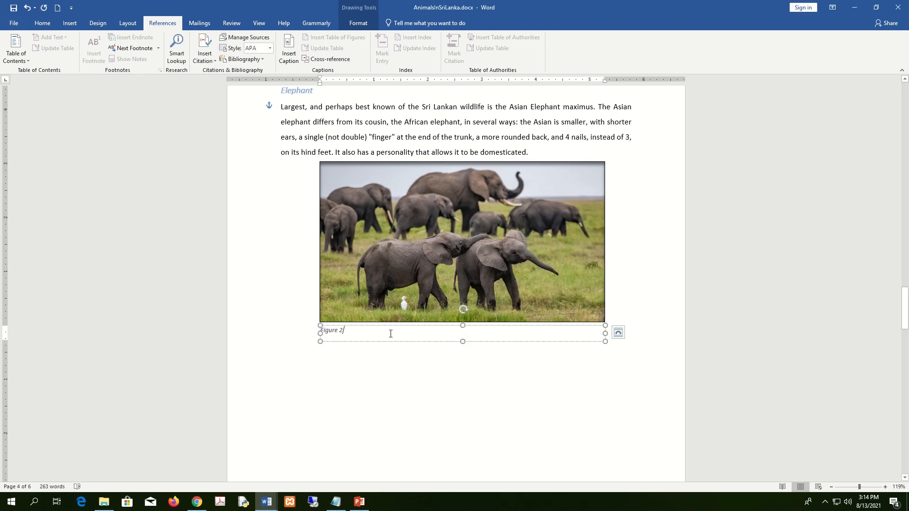
{"action": "type", "text": ":\""}
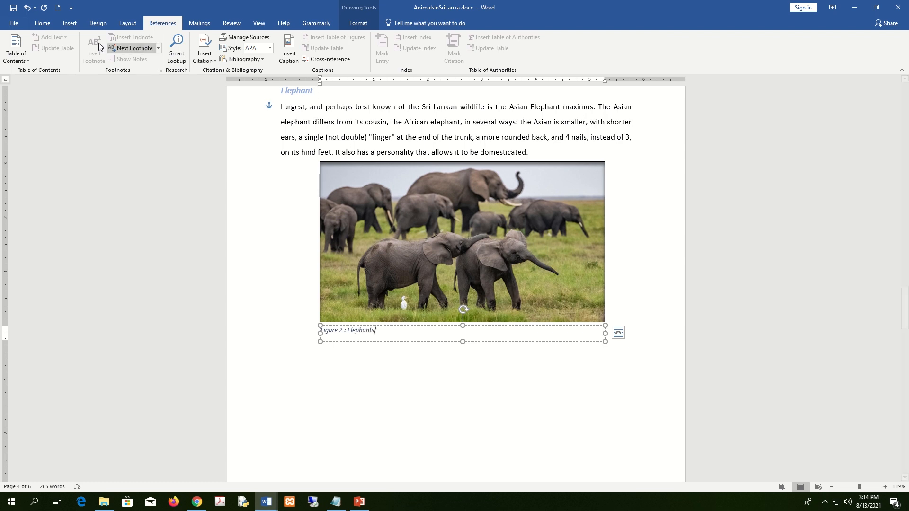
{"action": "left_click", "coordinate": [42, 22]}
{"action": "left_click", "coordinate": [216, 55]}
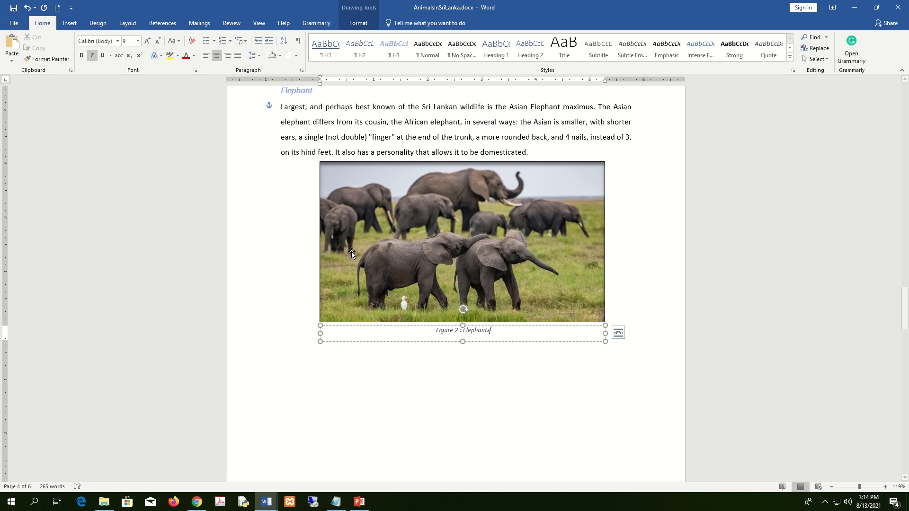
- Select the leopard picture below the Leopard paragraph for captioning
{"action": "scroll", "coordinate": [469, 354], "scroll_direction": "down", "scroll_amount": 10}
{"action": "scroll", "coordinate": [469, 353], "scroll_direction": "down", "scroll_amount": 3}
{"action": "left_click", "coordinate": [470, 353]}
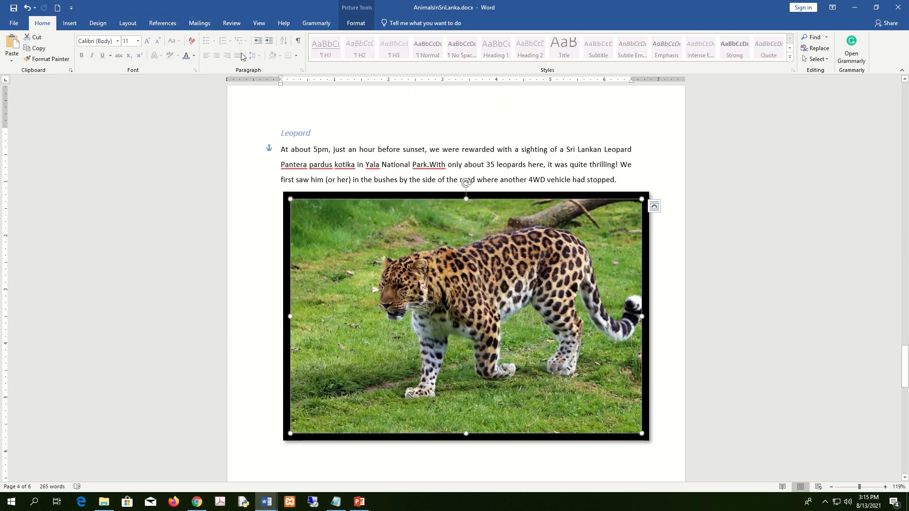
- Insert the caption "Figure 3: Leopard" below the leopard picture
{"action": "left_click", "coordinate": [165, 27]}
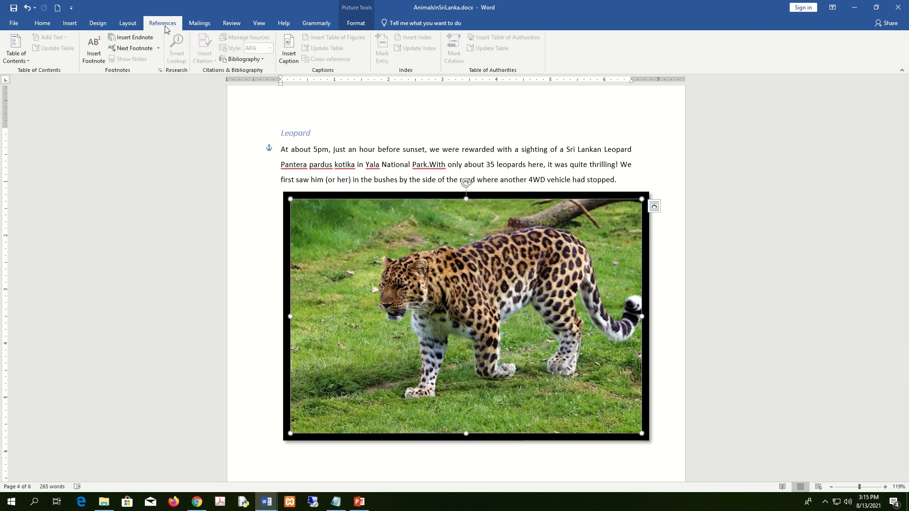
{"action": "left_click", "coordinate": [291, 45]}
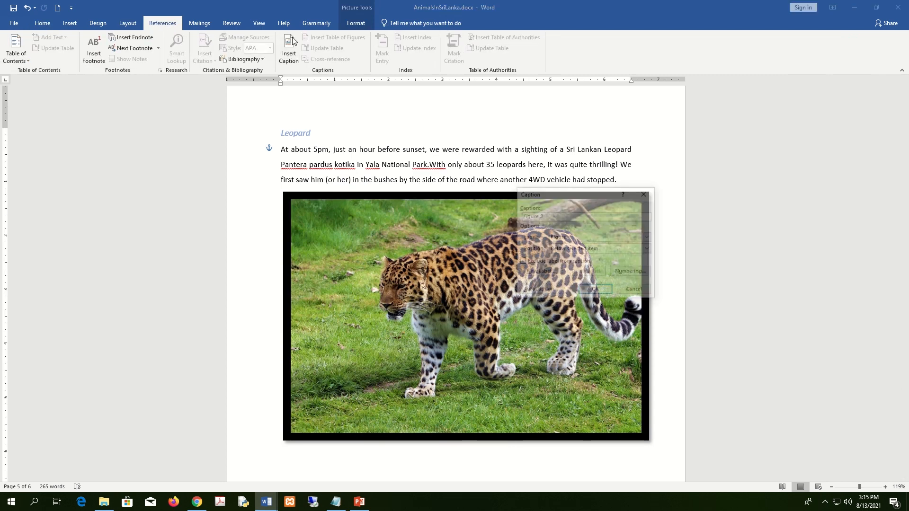
{"action": "left_click", "coordinate": [595, 291]}
{"action": "type", "text": ": Leopard"}
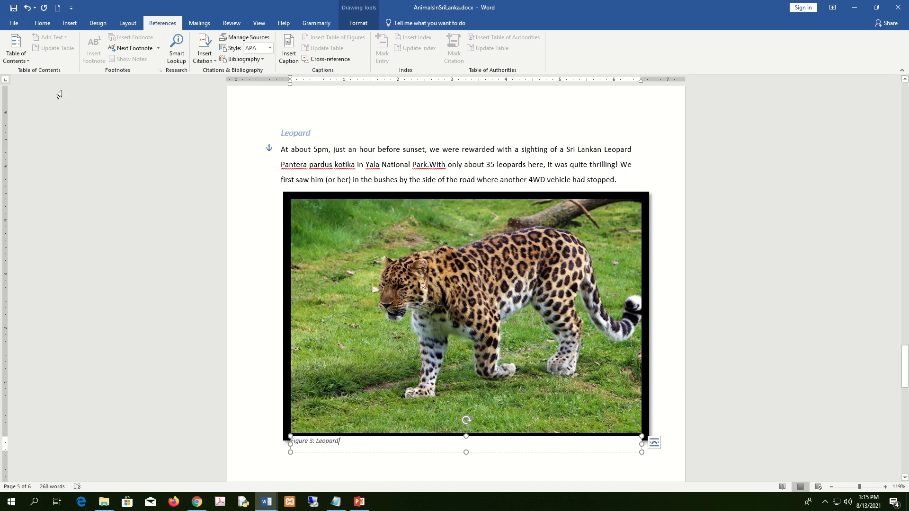
- Center the leopard caption and shift its text box down slightly so it sits clear of the picture frame
{"action": "left_click", "coordinate": [42, 23]}
{"action": "left_click", "coordinate": [218, 55]}
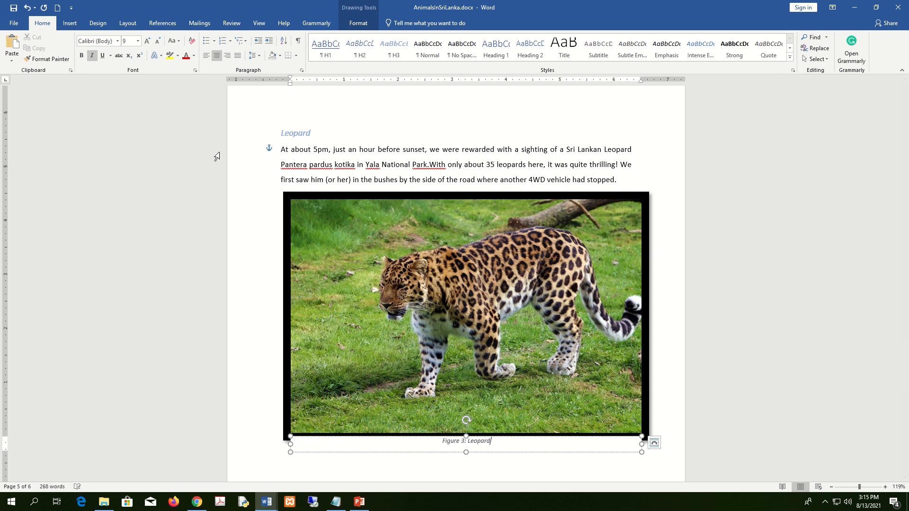
{"action": "left_click", "coordinate": [528, 471]}
{"action": "scroll", "coordinate": [535, 460], "scroll_direction": "down", "scroll_amount": 3}
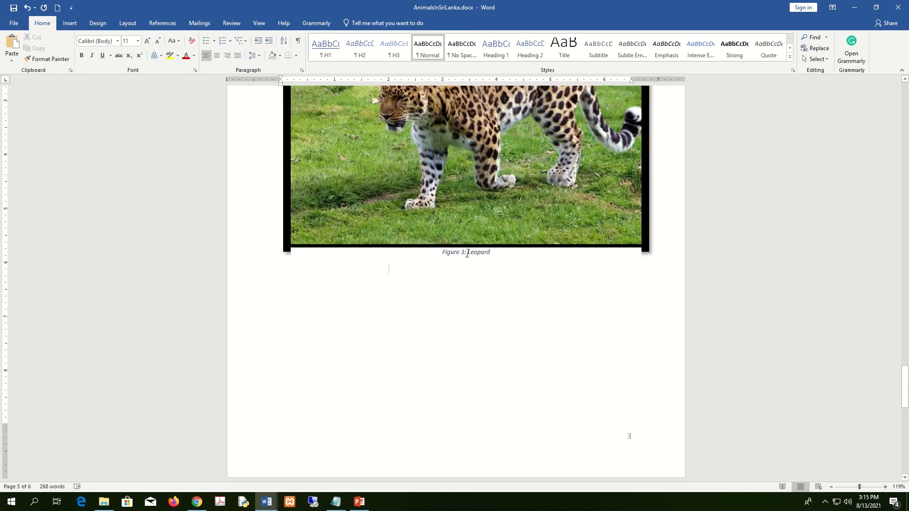
{"action": "left_click", "coordinate": [473, 251]}
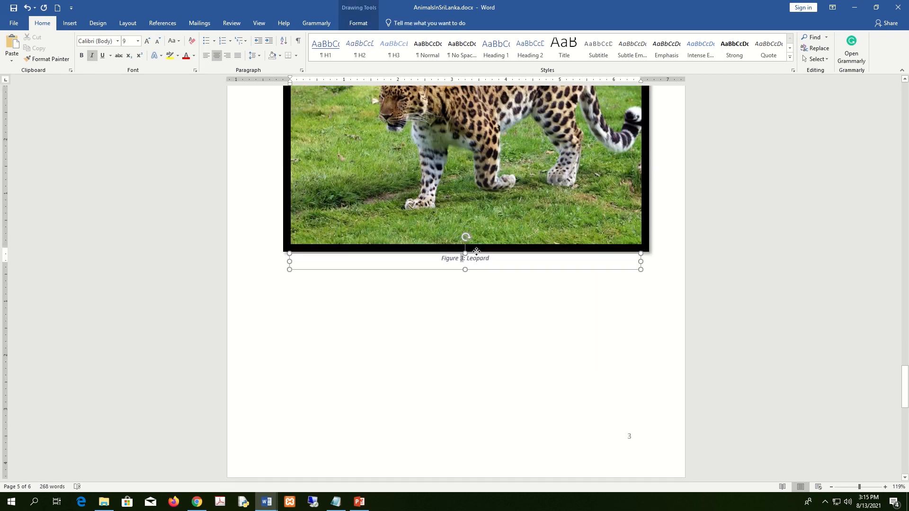
- Insert the caption "Figure 4: Golden Jackal" below the golden jackal picture
{"action": "scroll", "coordinate": [491, 325], "scroll_direction": "down", "scroll_amount": 10}
{"action": "left_click", "coordinate": [450, 299]}
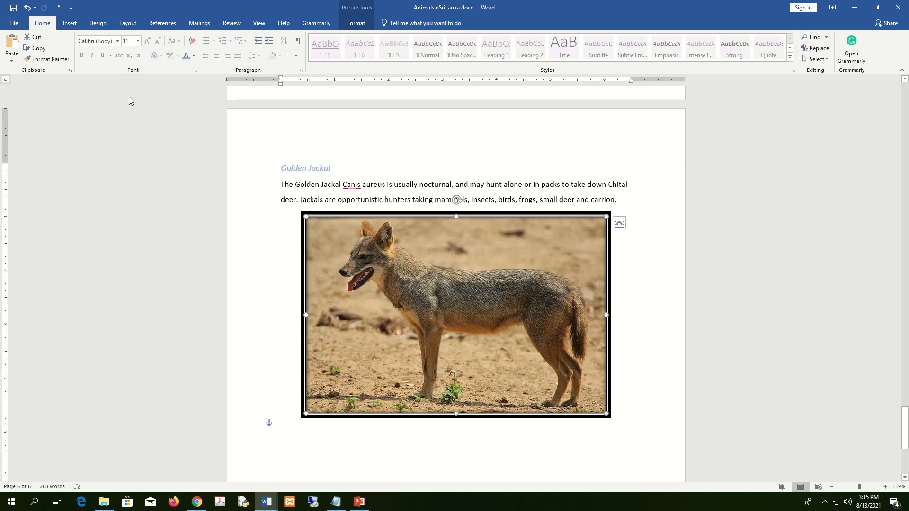
{"action": "left_click", "coordinate": [157, 25]}
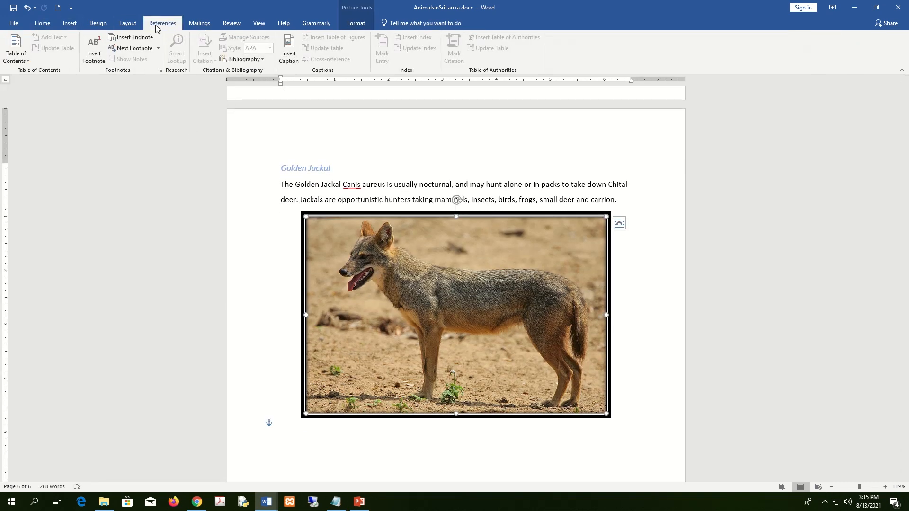
{"action": "left_click", "coordinate": [289, 46]}
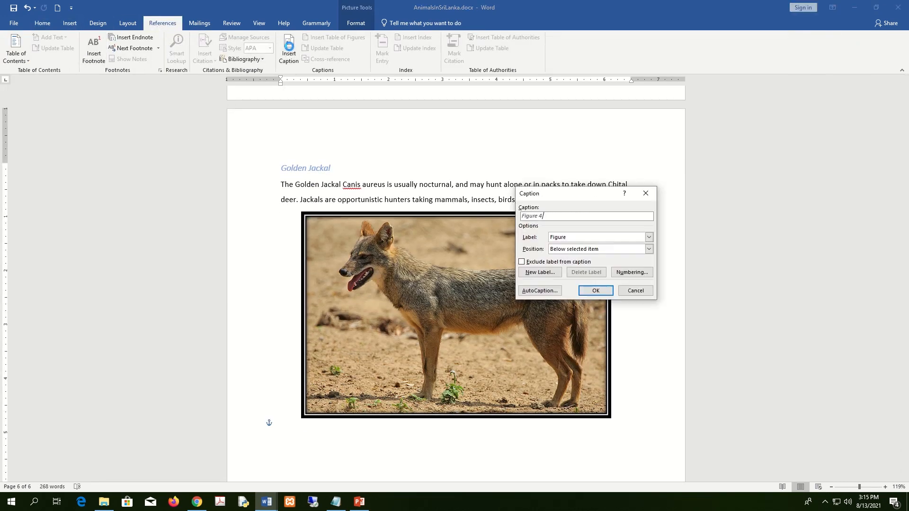
{"action": "left_click", "coordinate": [591, 290]}
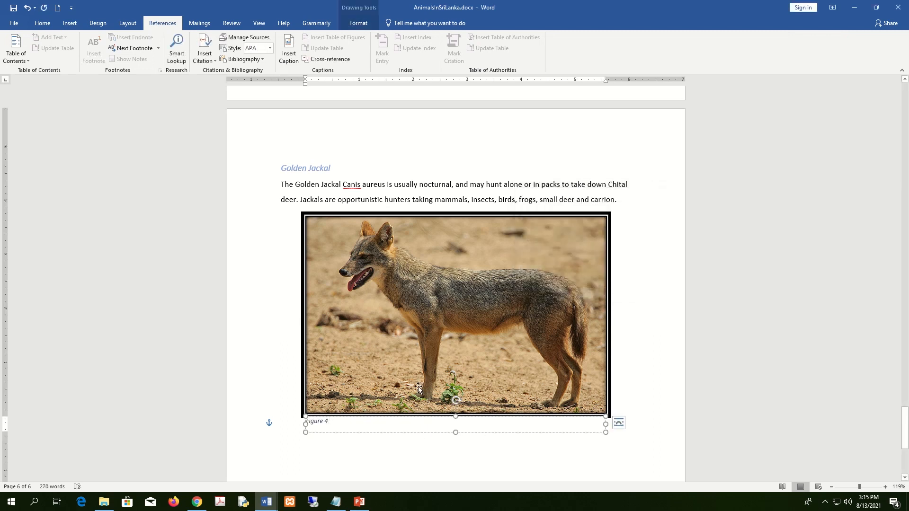
{"action": "type", "text": ": Go"}
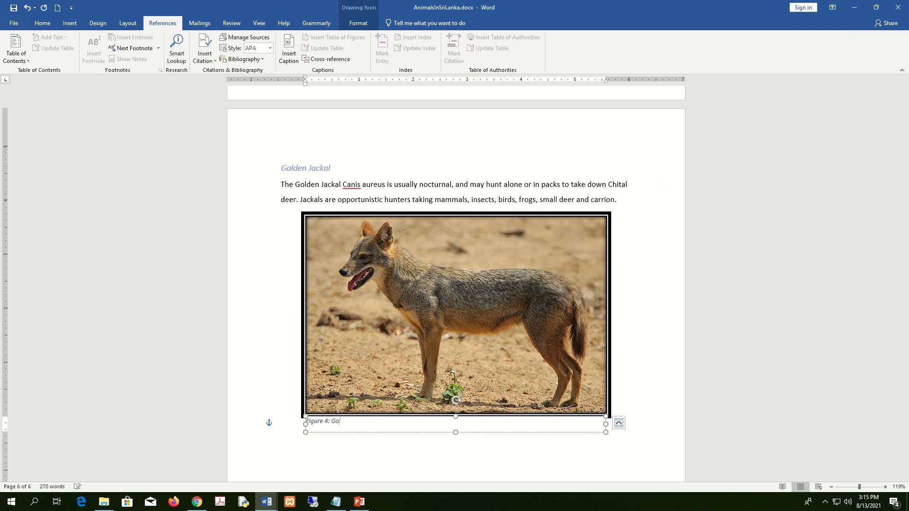
{"action": "type", "text": "lden Jackal"}
- Center the golden jackal caption and shift its text box down slightly, just below the picture frame
{"action": "left_click", "coordinate": [42, 23]}
{"action": "left_click", "coordinate": [216, 56]}
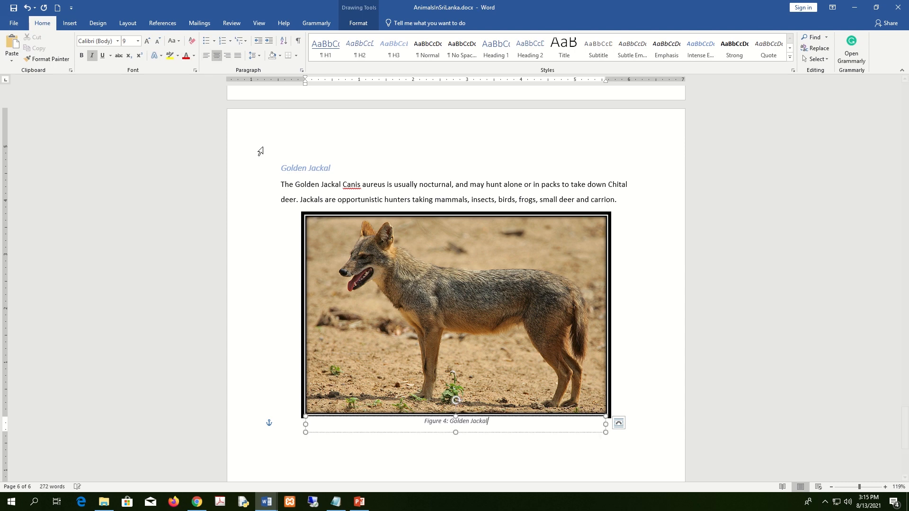
{"action": "left_click", "coordinate": [471, 436]}
{"action": "left_click", "coordinate": [446, 414]}
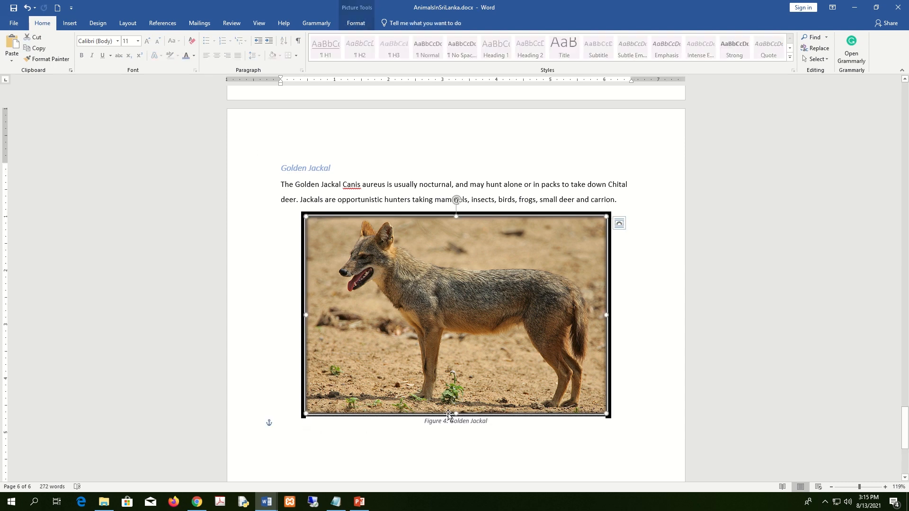
{"action": "left_click", "coordinate": [446, 415]}
{"action": "left_click_drag", "start_coordinate": [446, 415], "coordinate": [446, 402]}
{"action": "left_click", "coordinate": [444, 418]}
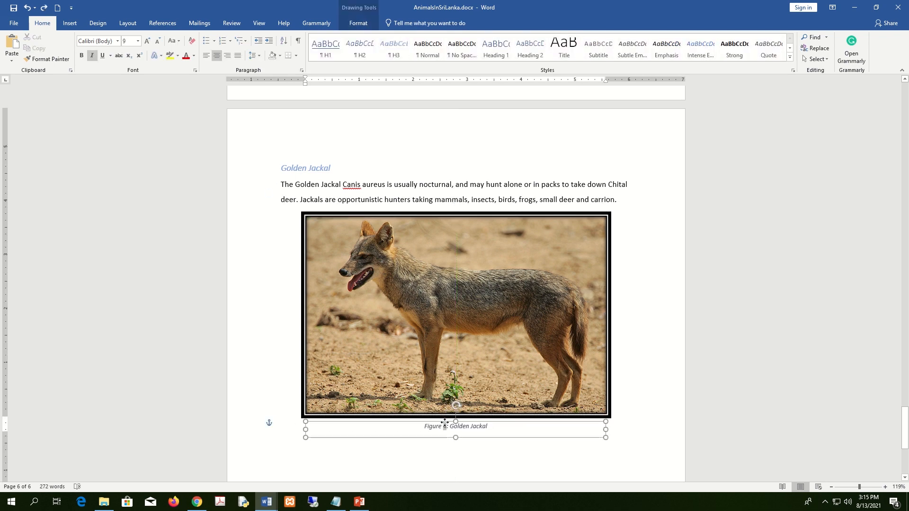
{"action": "left_click", "coordinate": [640, 346]}
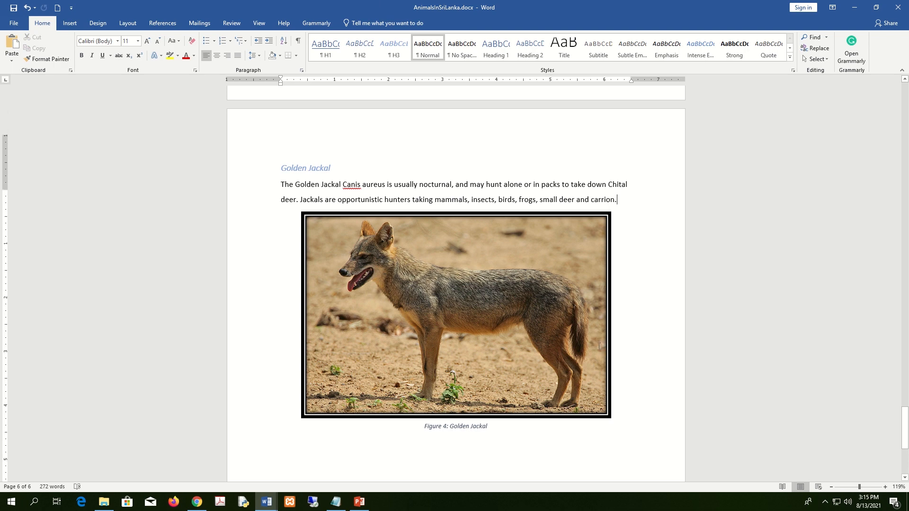
- Place the animals document beside the assignment sheet and highlight "Table of figures" in task 1.10
{"action": "scroll", "coordinate": [616, 346], "scroll_direction": "up", "scroll_amount": 10}
{"action": "scroll", "coordinate": [598, 347], "scroll_direction": "up", "scroll_amount": 5}
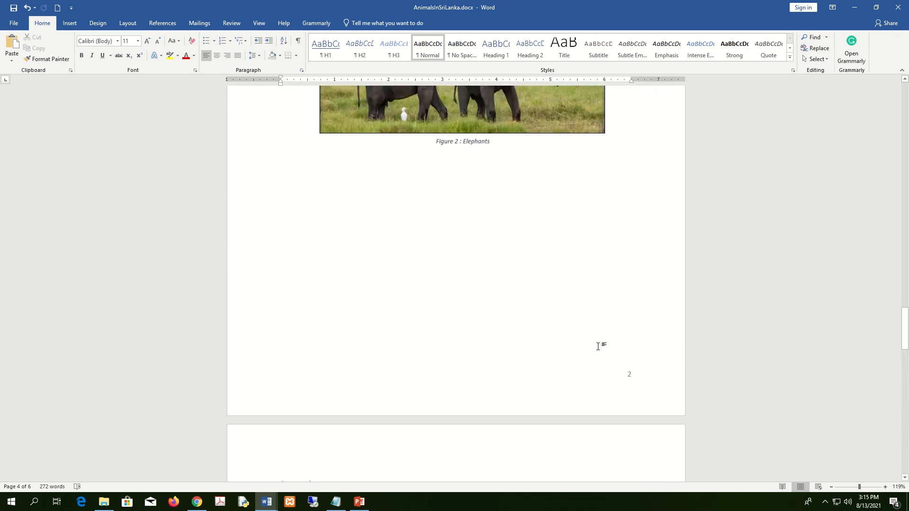
{"action": "key", "text": "super+Right"}
{"action": "left_click", "coordinate": [90, 301]}
{"action": "left_click_drag", "start_coordinate": [98, 285], "coordinate": [166, 287]}
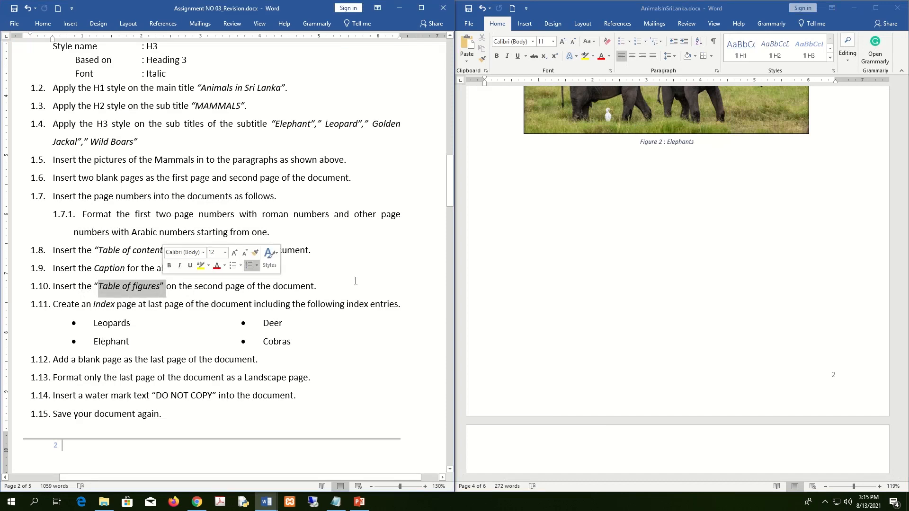
- Place the insertion point at the start of the blank second page of AnimalsInSriLanka.docx
{"action": "left_click", "coordinate": [620, 248]}
{"action": "scroll", "coordinate": [624, 247], "scroll_direction": "up", "scroll_amount": 15}
{"action": "scroll", "coordinate": [625, 247], "scroll_direction": "up", "scroll_amount": 15}
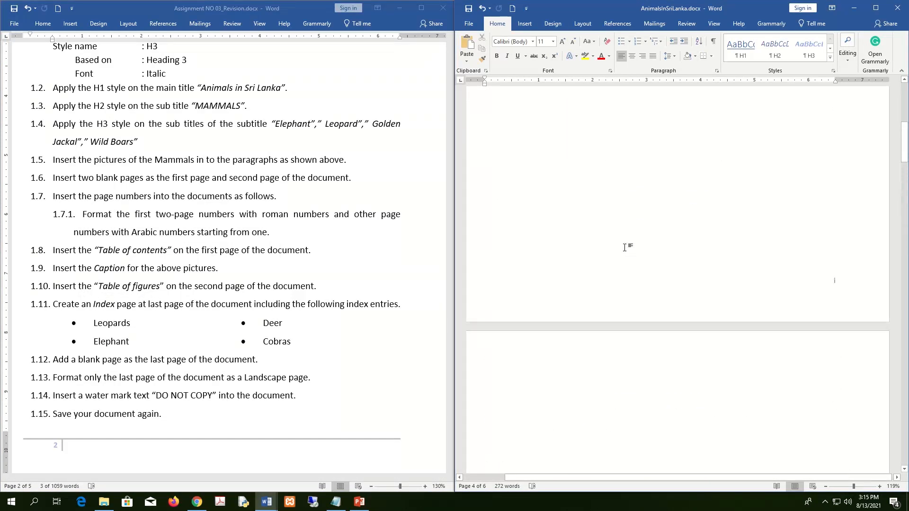
{"action": "scroll", "coordinate": [625, 247], "scroll_direction": "up", "scroll_amount": 1}
{"action": "left_click", "coordinate": [622, 394]}
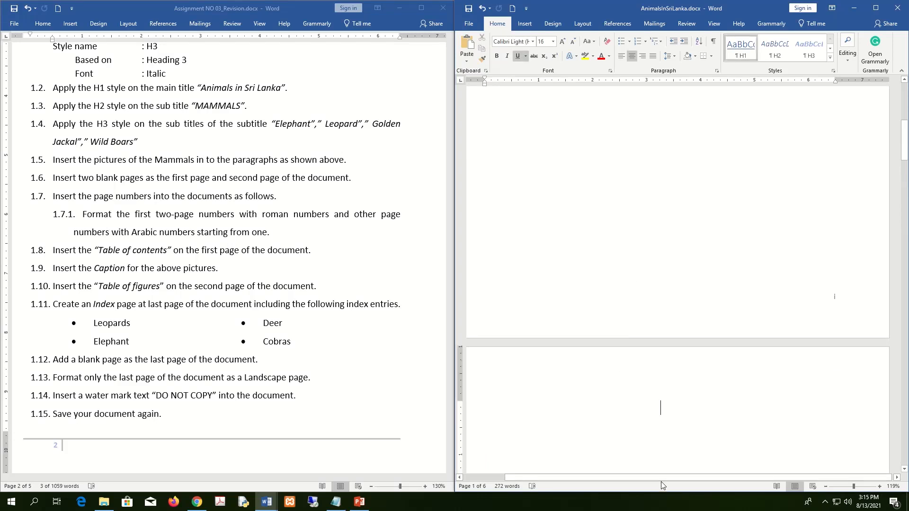
{"action": "scroll", "coordinate": [607, 426], "scroll_direction": "down", "scroll_amount": 4}
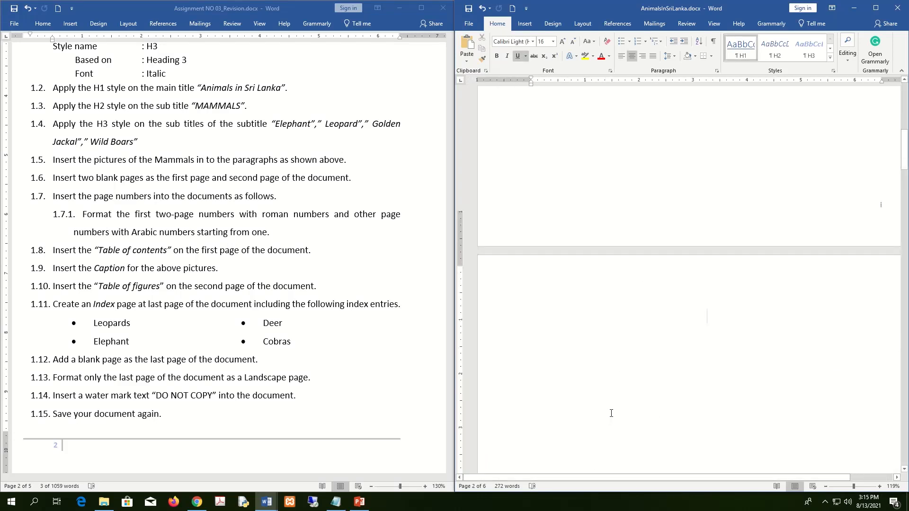
{"action": "left_click", "coordinate": [585, 321]}
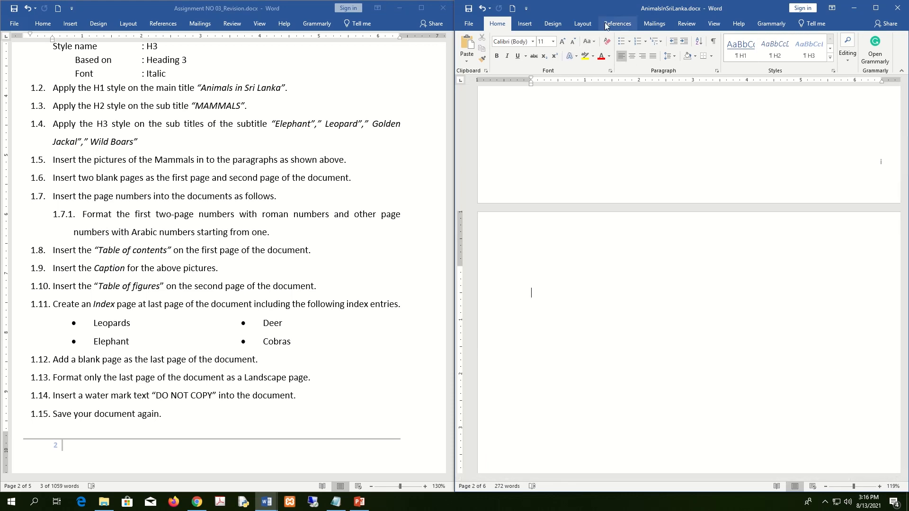
- Maximize the document and insert a table of figures on the second page using the Distinctive format and the Figure caption label
{"action": "left_click", "coordinate": [621, 27]}
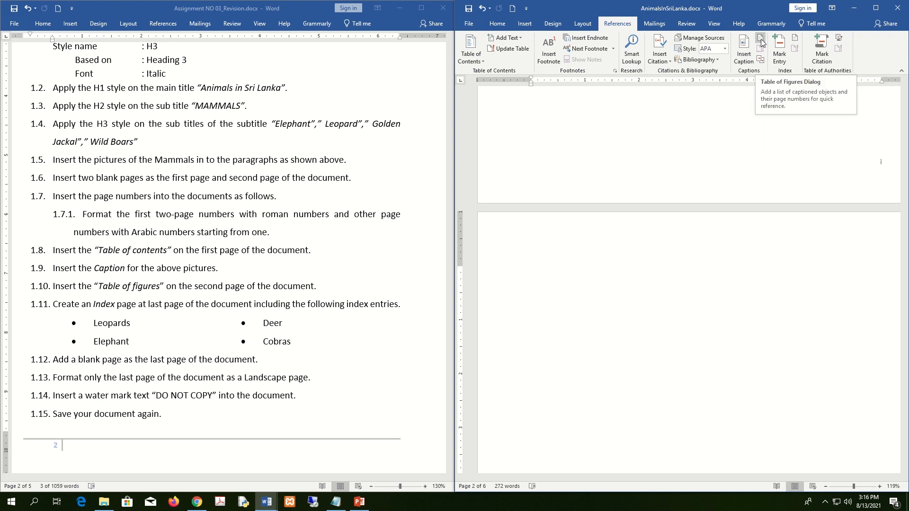
{"action": "left_click", "coordinate": [876, 9]}
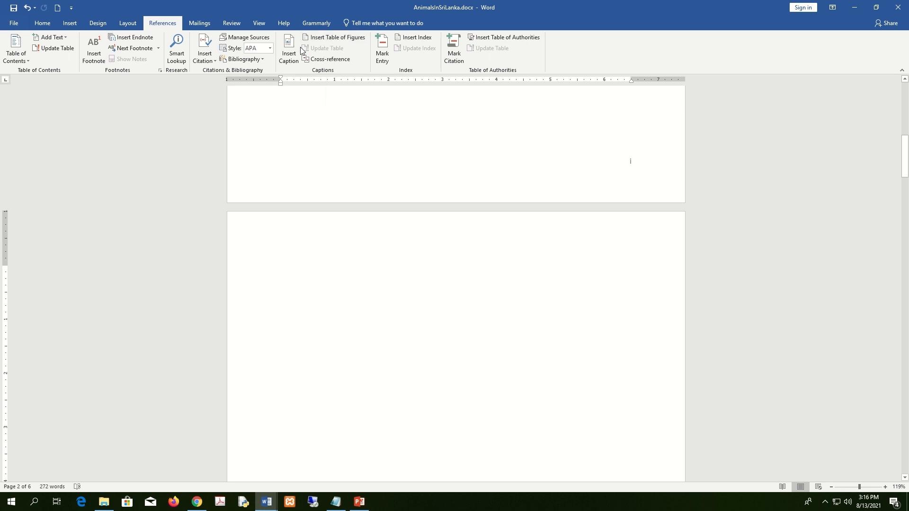
{"action": "left_click", "coordinate": [326, 38]}
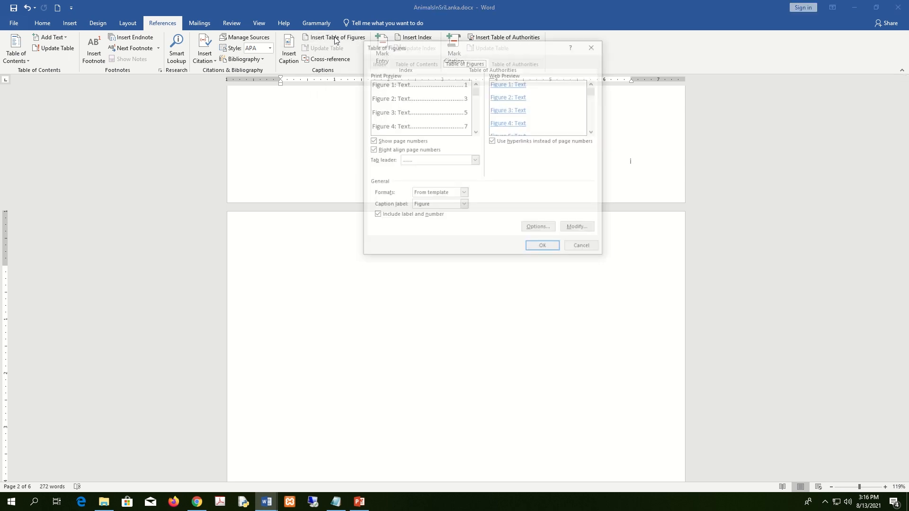
{"action": "left_click", "coordinate": [464, 194]}
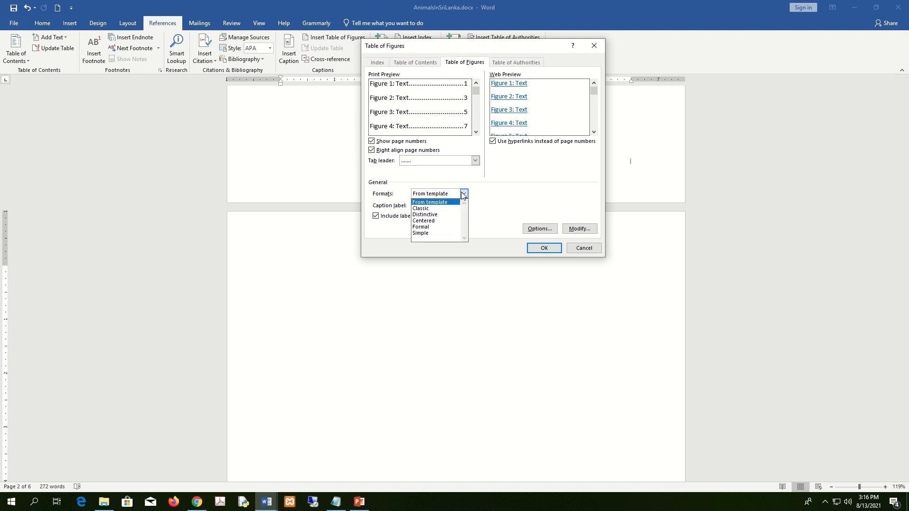
{"action": "left_click", "coordinate": [445, 211]}
{"action": "left_click", "coordinate": [464, 193]}
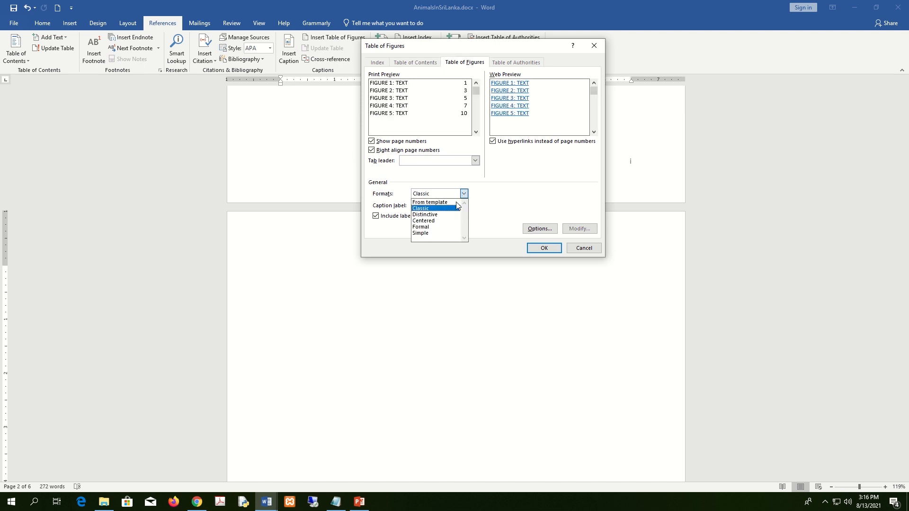
{"action": "left_click", "coordinate": [450, 220]}
{"action": "left_click", "coordinate": [464, 193]}
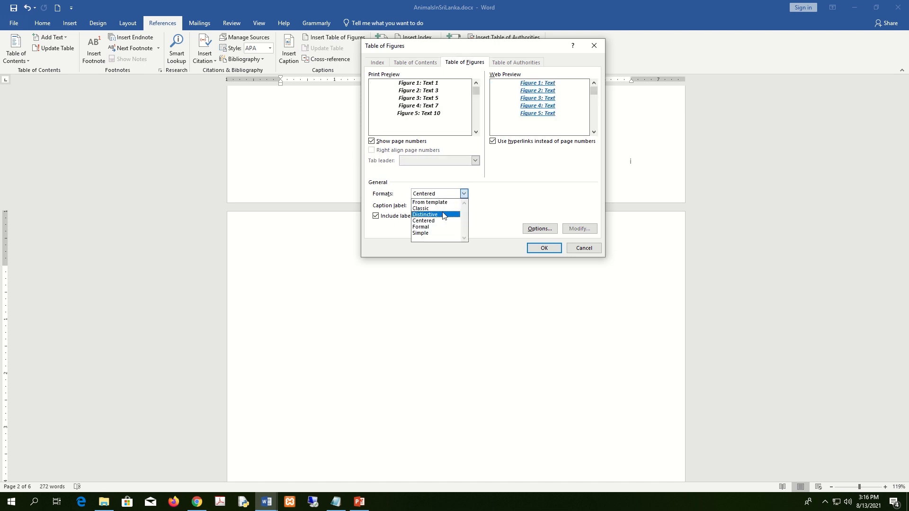
{"action": "left_click", "coordinate": [452, 215]}
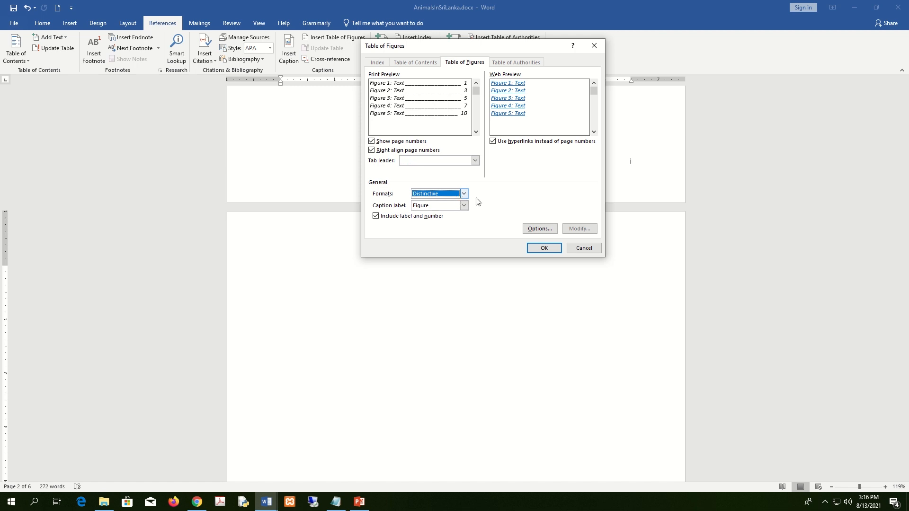
{"action": "left_click", "coordinate": [545, 248]}
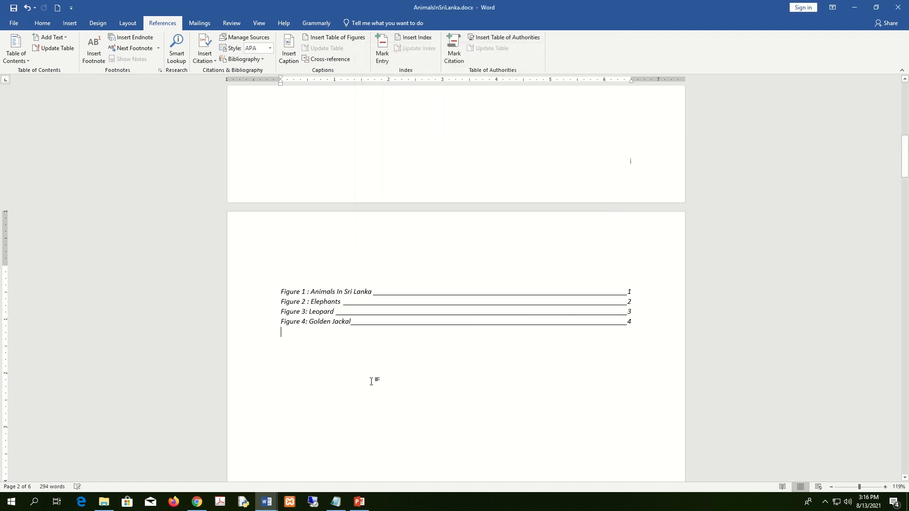
- Review the table of contents and the table of figures, comparing them with task 1.10 in the assignment sheet
{"action": "scroll", "coordinate": [453, 331], "scroll_direction": "up", "scroll_amount": 10}
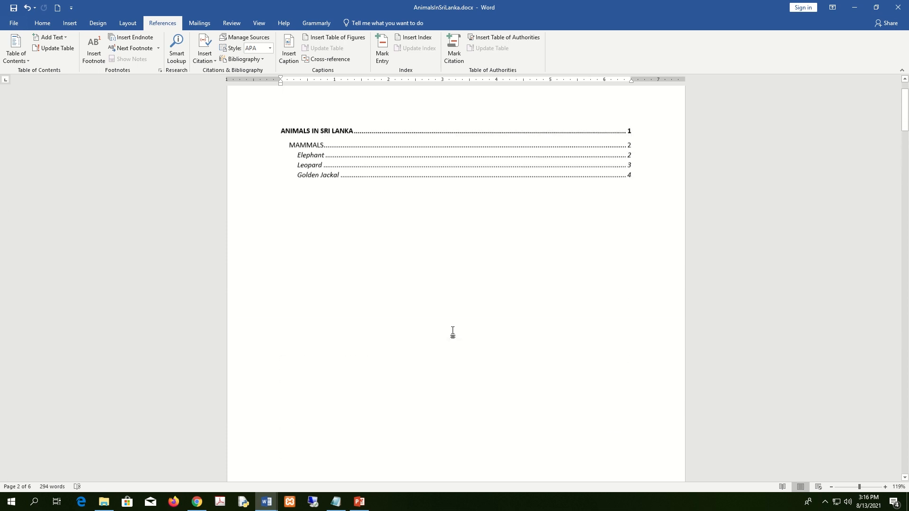
{"action": "scroll", "coordinate": [358, 220], "scroll_direction": "down", "scroll_amount": 10}
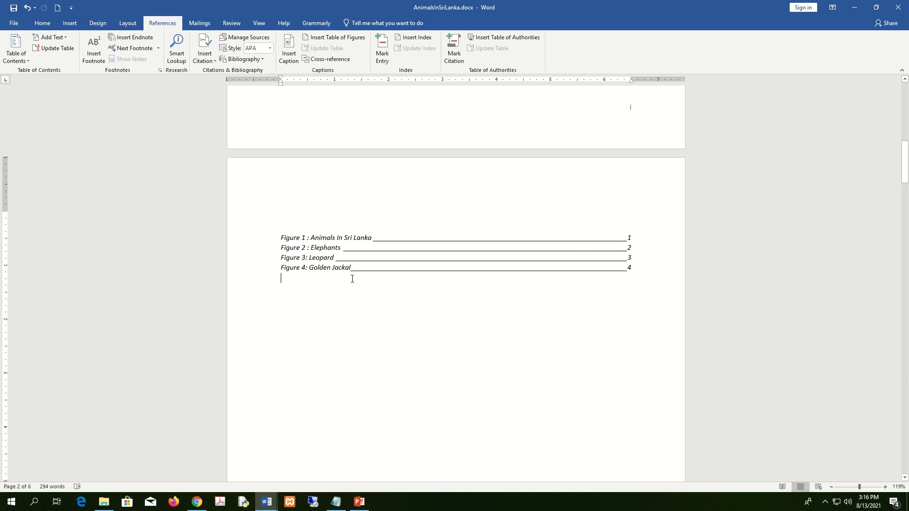
{"action": "key", "text": "super+Right"}
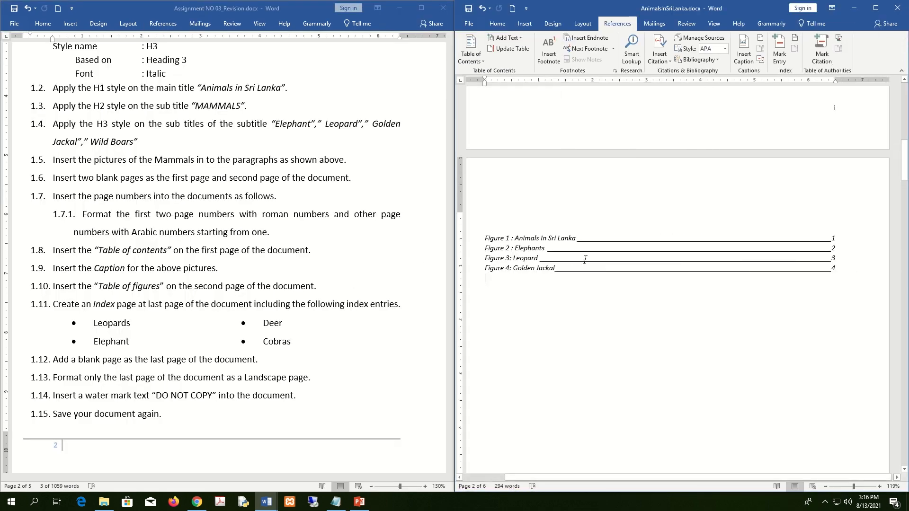
{"action": "left_click", "coordinate": [536, 239]}
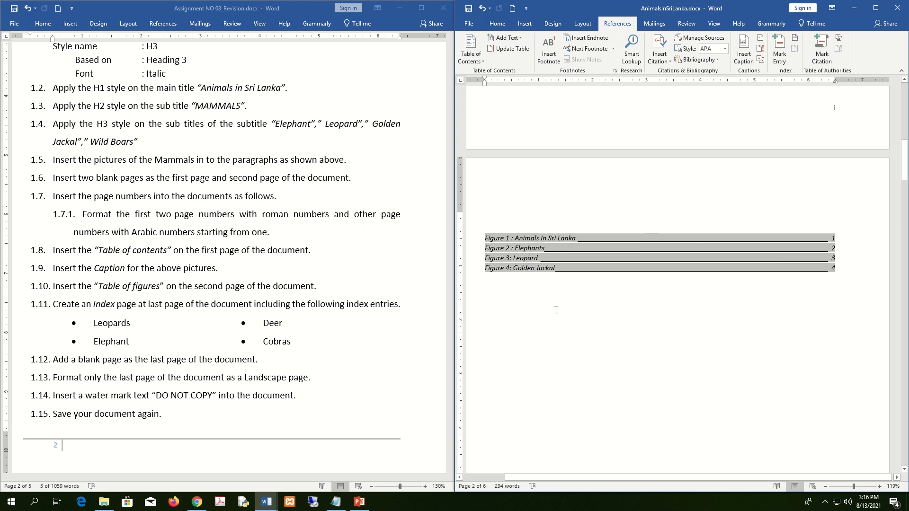
{"action": "scroll", "coordinate": [556, 311], "scroll_direction": "down", "scroll_amount": 3}
{"action": "scroll", "coordinate": [557, 310], "scroll_direction": "up", "scroll_amount": 4}
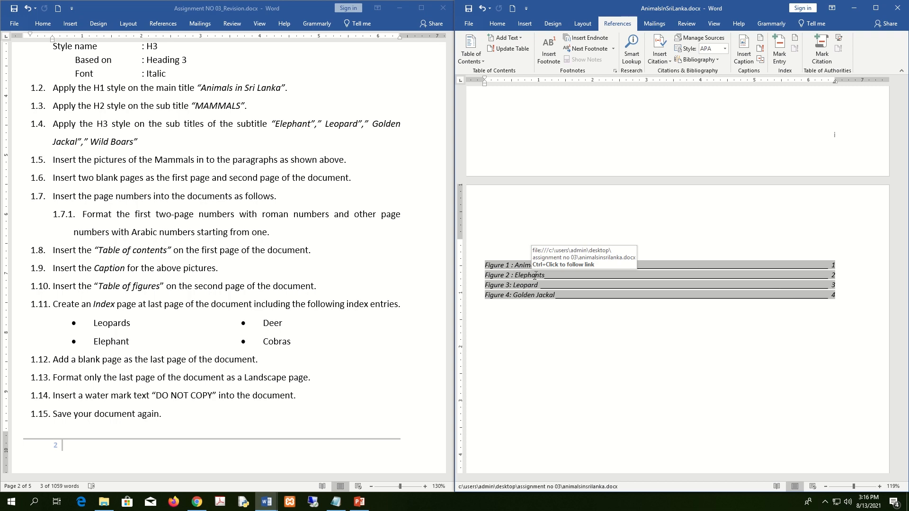
{"action": "left_click", "coordinate": [172, 286]}
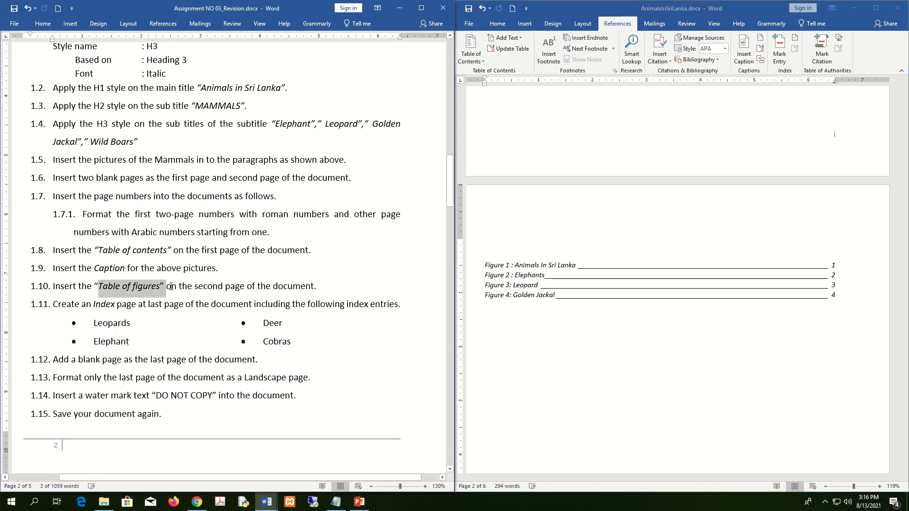
- Read the index task 1.11 in the assignment sheet and look over the opening pages of the animals document
{"action": "scroll", "coordinate": [172, 286], "scroll_direction": "down", "scroll_amount": 3}
{"action": "left_click", "coordinate": [134, 238]}
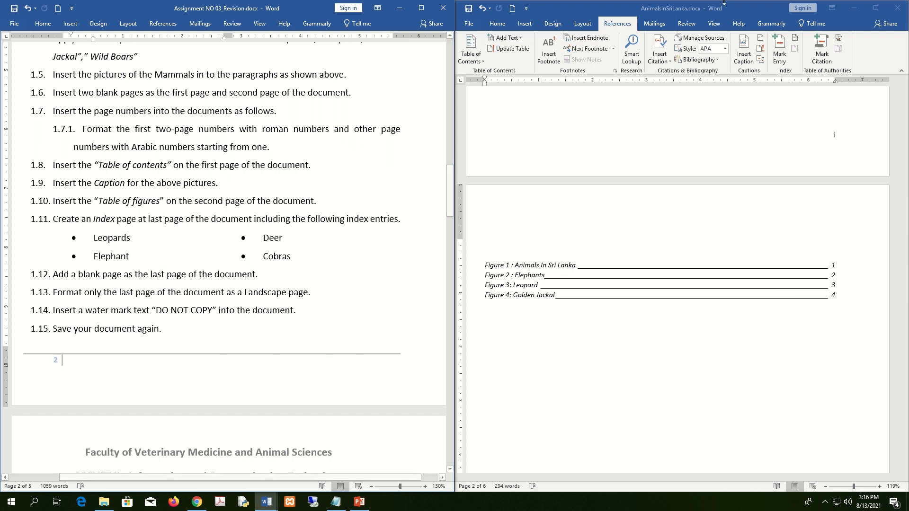
{"action": "mouse_move", "coordinate": [724, 2]}
{"action": "scroll", "coordinate": [566, 319], "scroll_direction": "down", "scroll_amount": 10}
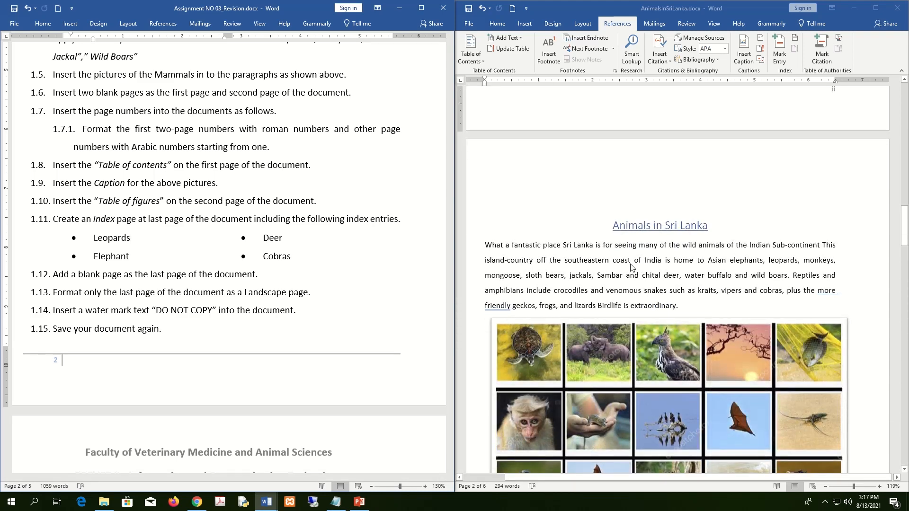
{"action": "scroll", "coordinate": [630, 266], "scroll_direction": "down", "scroll_amount": 1}
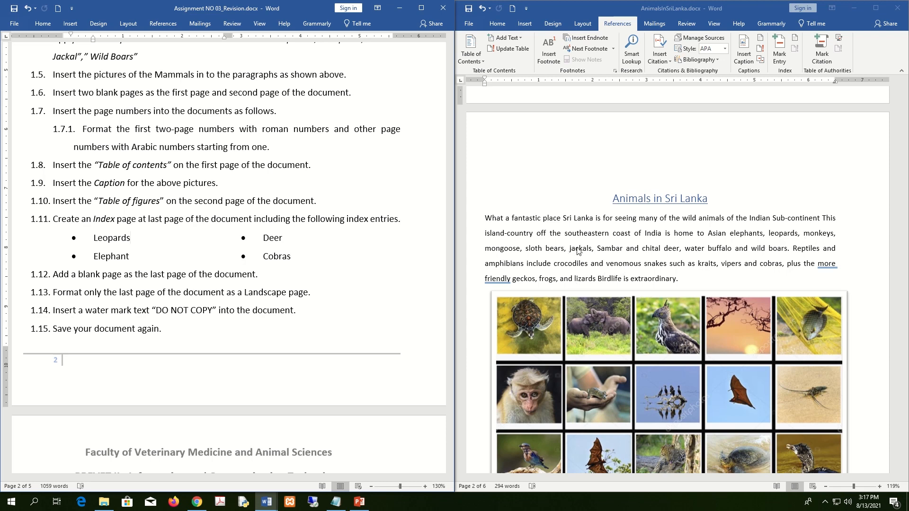
{"action": "left_click", "coordinate": [669, 245]}
{"action": "scroll", "coordinate": [669, 244], "scroll_direction": "up", "scroll_amount": 20}
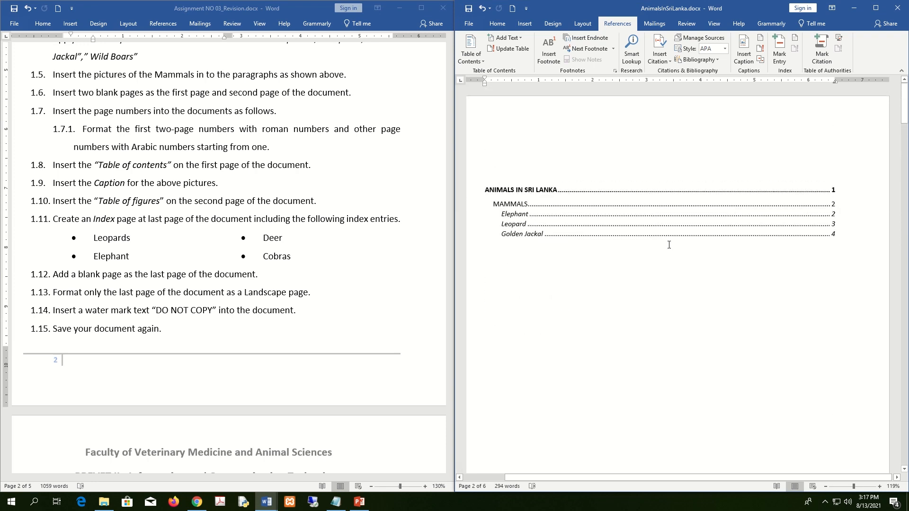
- Search AnimalsInSriLanka.docx for "leopards" from the first page and step through the matches to the one in the introductory paragraph
{"action": "left_click", "coordinate": [664, 279]}
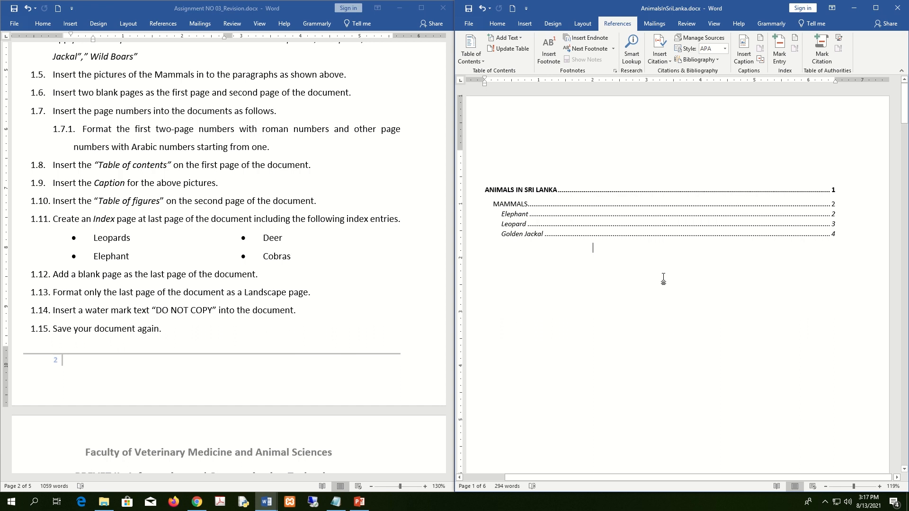
{"action": "key", "text": "ctrl+f"}
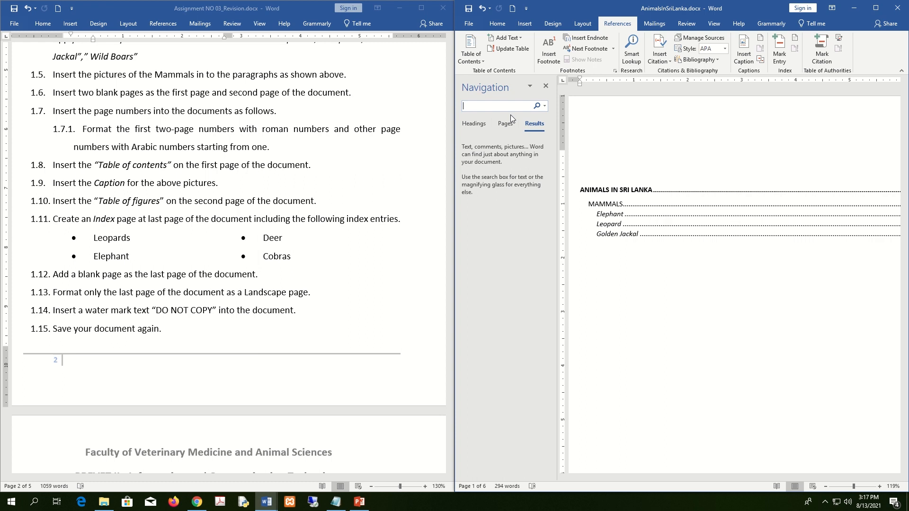
{"action": "type", "text": "le"}
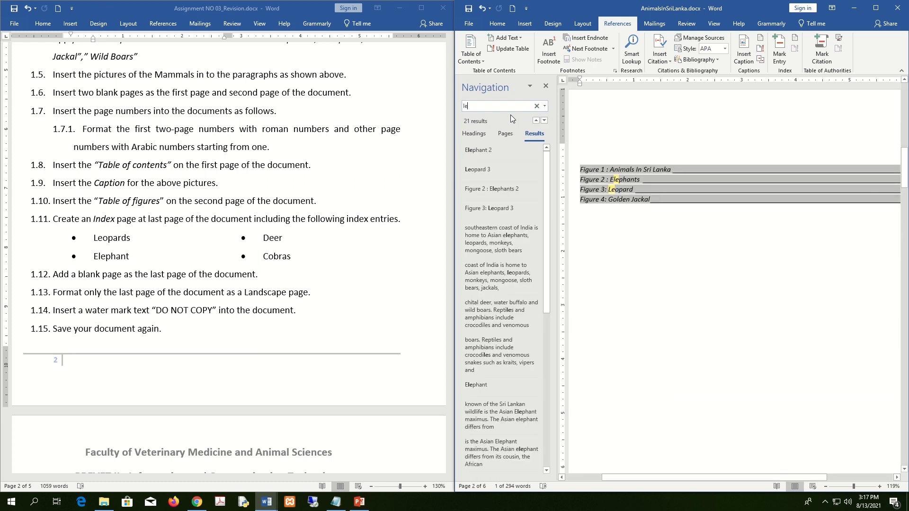
{"action": "type", "text": "opards"}
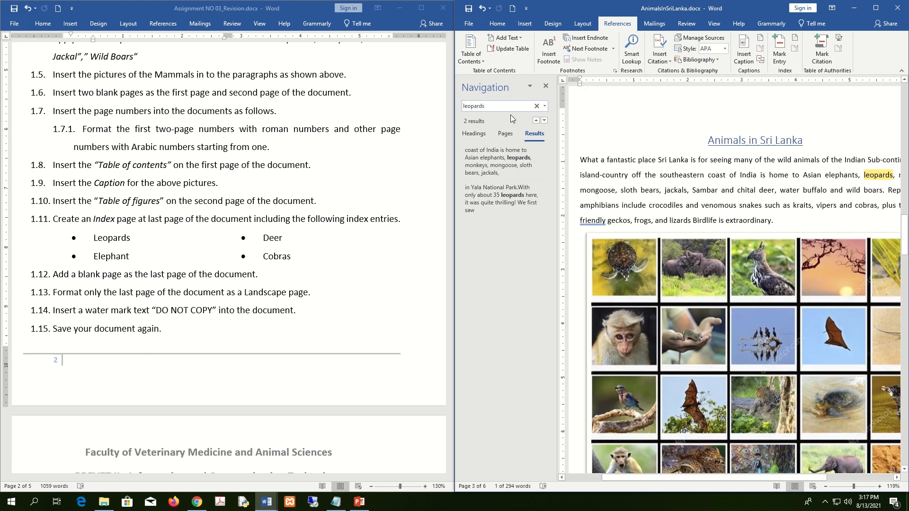
{"action": "left_click", "coordinate": [543, 121]}
{"action": "left_click", "coordinate": [544, 121]}
{"action": "left_click", "coordinate": [544, 121]}
{"action": "left_click", "coordinate": [543, 120]}
{"action": "left_click", "coordinate": [543, 120]}
{"action": "left_click", "coordinate": [544, 121]}
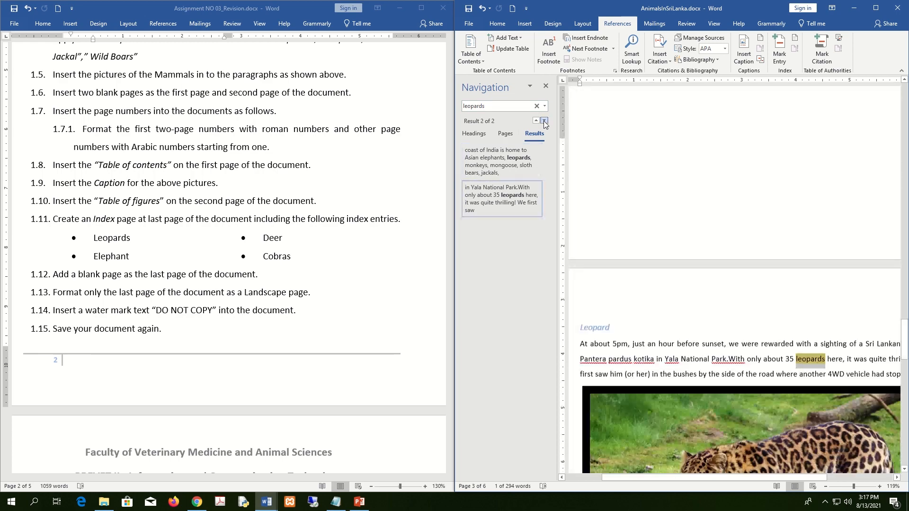
{"action": "left_click", "coordinate": [543, 121]}
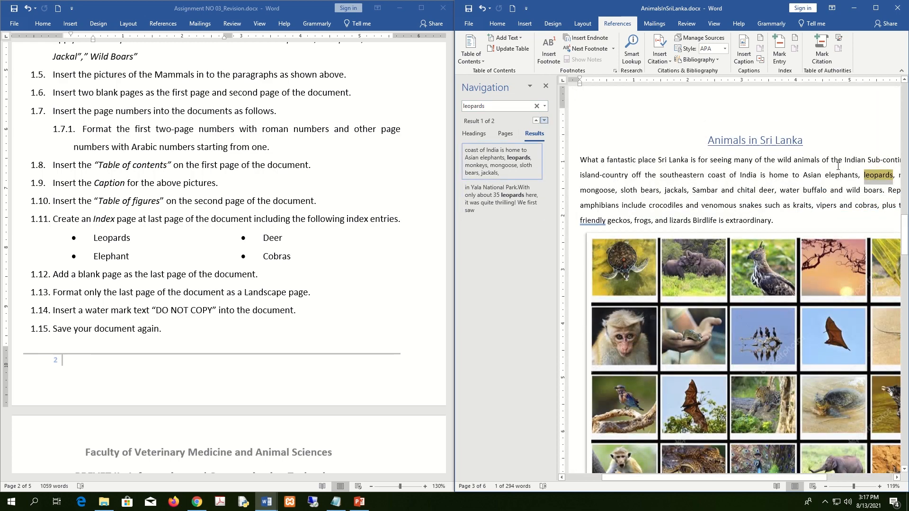
- Maximize the document and mark all occurrences of "leopards" as index entries, starting from the word in the introductory paragraph
{"action": "left_click", "coordinate": [879, 175]}
{"action": "double_click", "coordinate": [878, 175]}
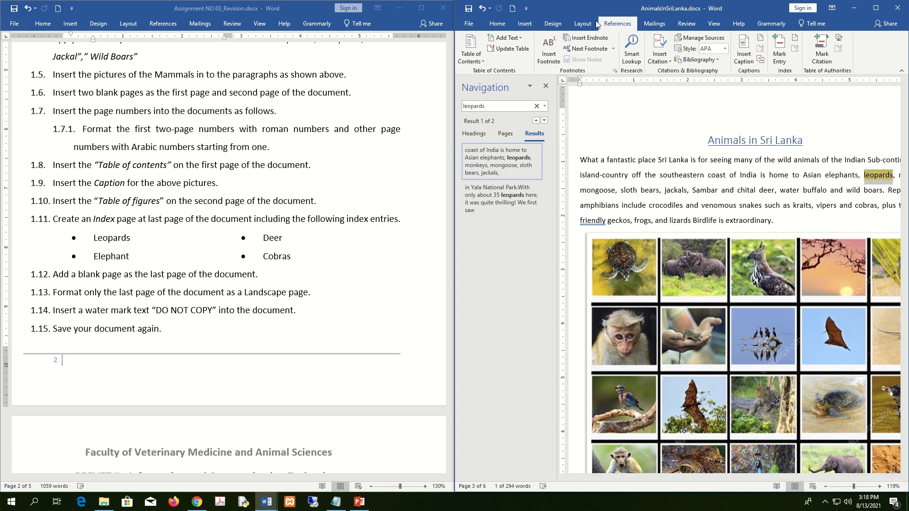
{"action": "left_click", "coordinate": [876, 8]}
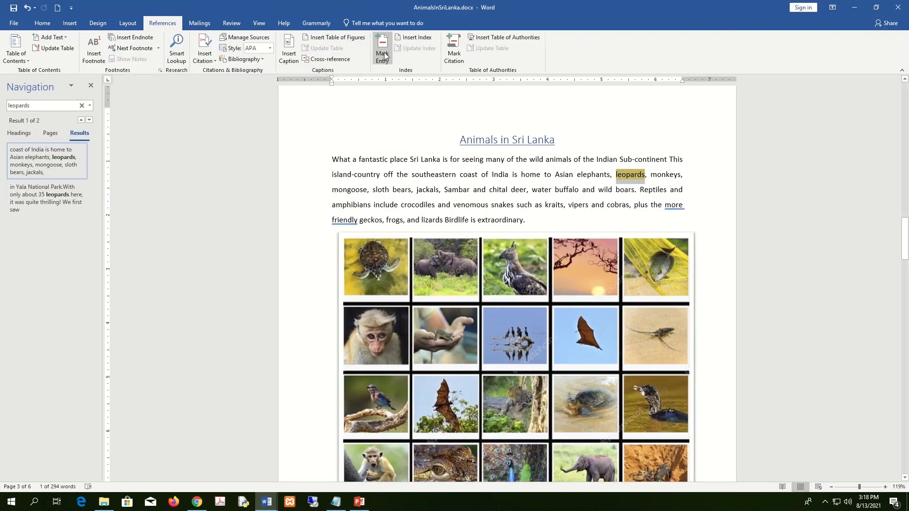
{"action": "left_click", "coordinate": [384, 52]}
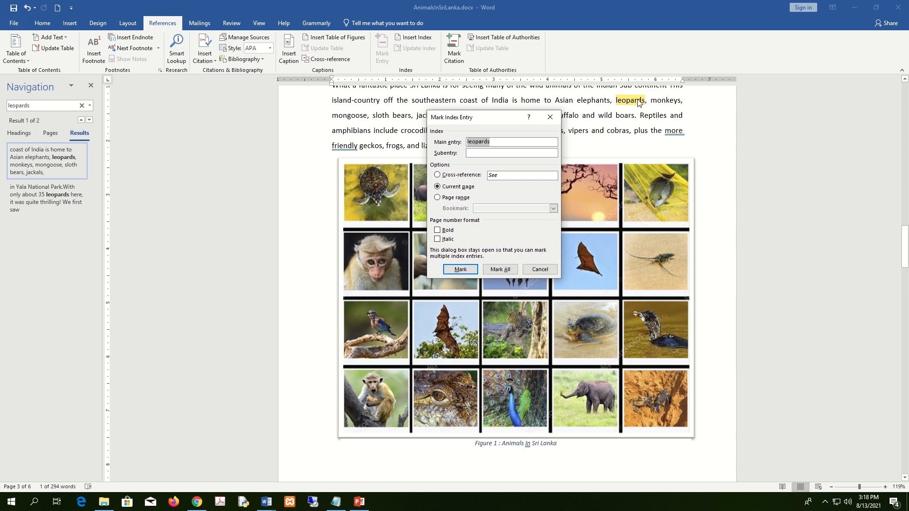
{"action": "left_click", "coordinate": [506, 270]}
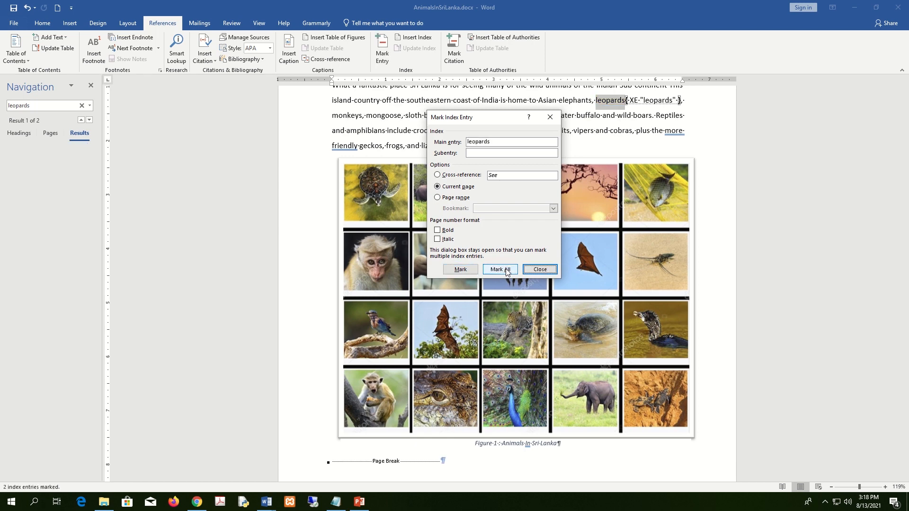
{"action": "left_click", "coordinate": [539, 270]}
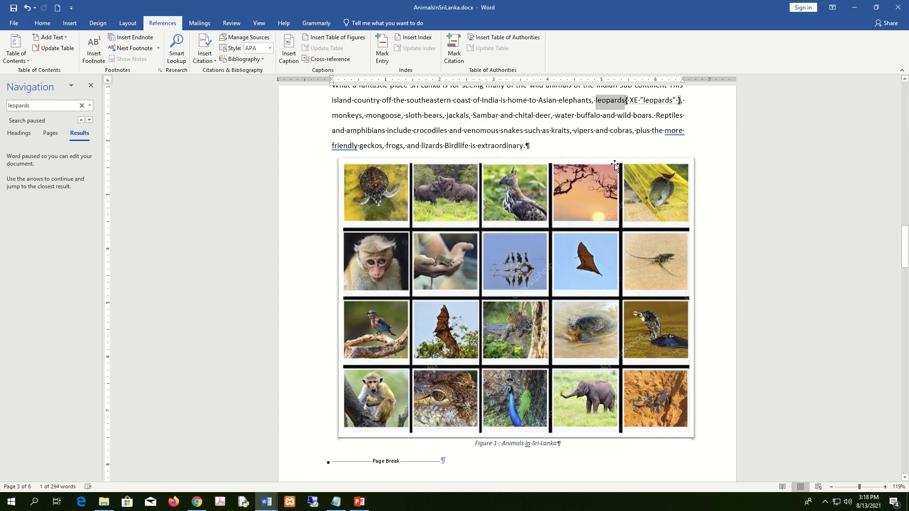
- Highlight the "leopards" index field in the introductory paragraph to inspect it, and place the document beside the assignment sheet again
{"action": "left_click", "coordinate": [627, 99]}
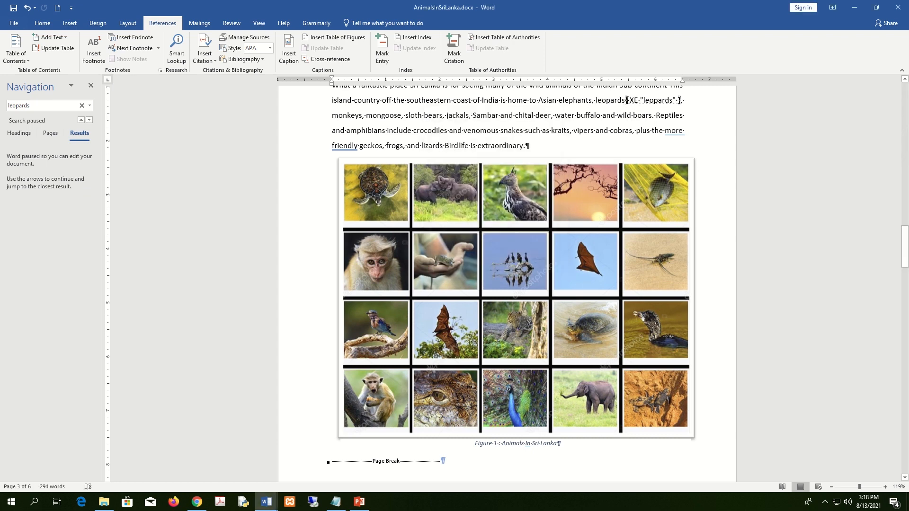
{"action": "left_click_drag", "start_coordinate": [627, 98], "coordinate": [661, 97]}
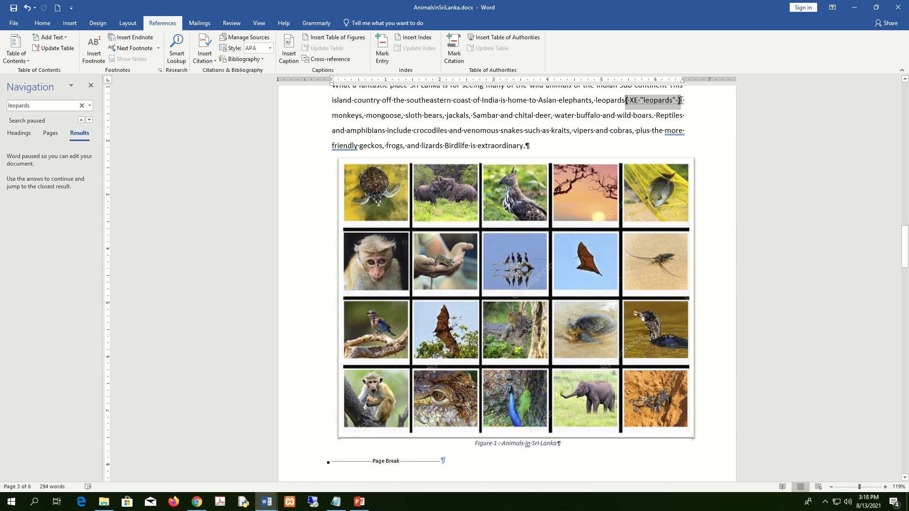
{"action": "left_click", "coordinate": [645, 101]}
{"action": "left_click_drag", "start_coordinate": [625, 101], "coordinate": [681, 100]}
{"action": "key", "text": "super+Right"}
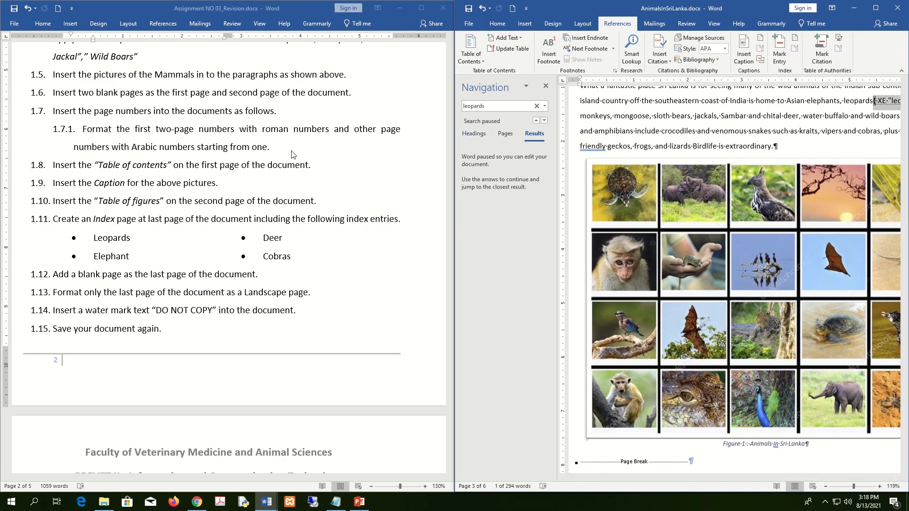
{"action": "left_click", "coordinate": [672, 131]}
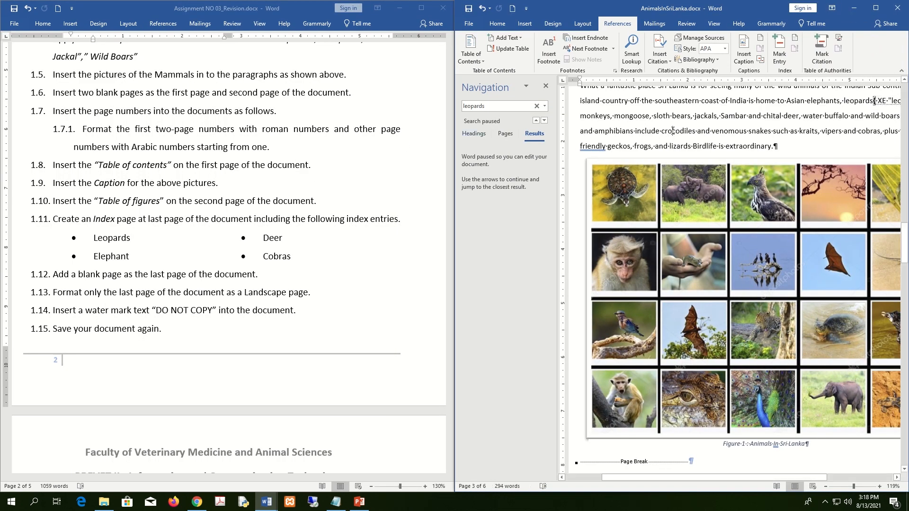
{"action": "scroll", "coordinate": [654, 130], "scroll_direction": "up", "scroll_amount": 1}
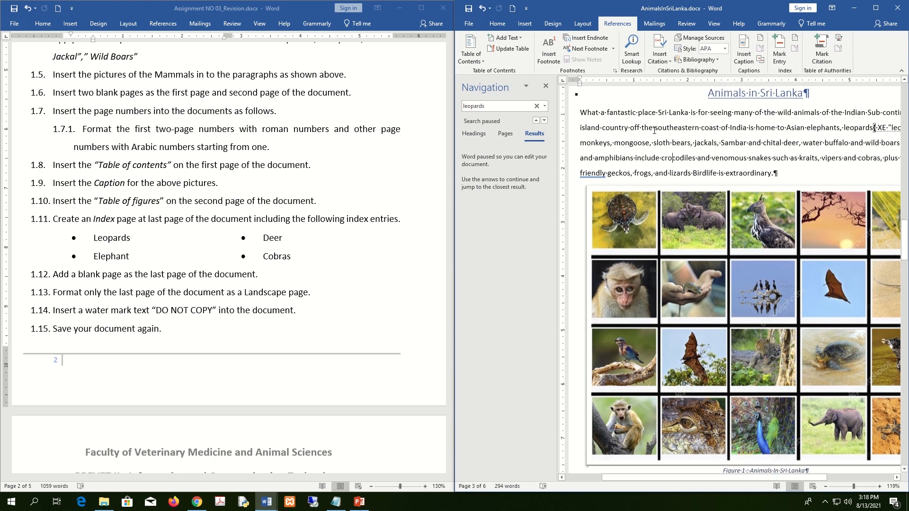
- Search for "deer" and mark all its occurrences as index entries, using the word in the Golden Jackal paragraph
{"action": "left_click", "coordinate": [500, 105]}
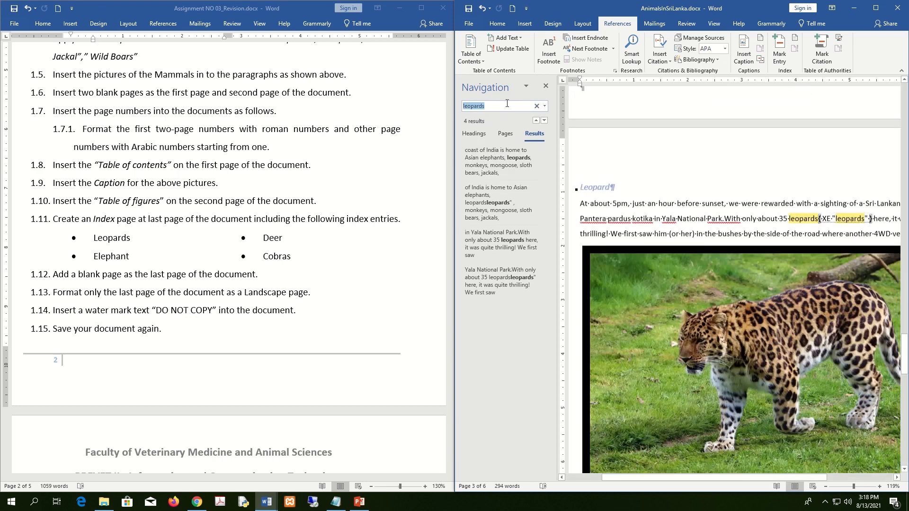
{"action": "type", "text": "deer"}
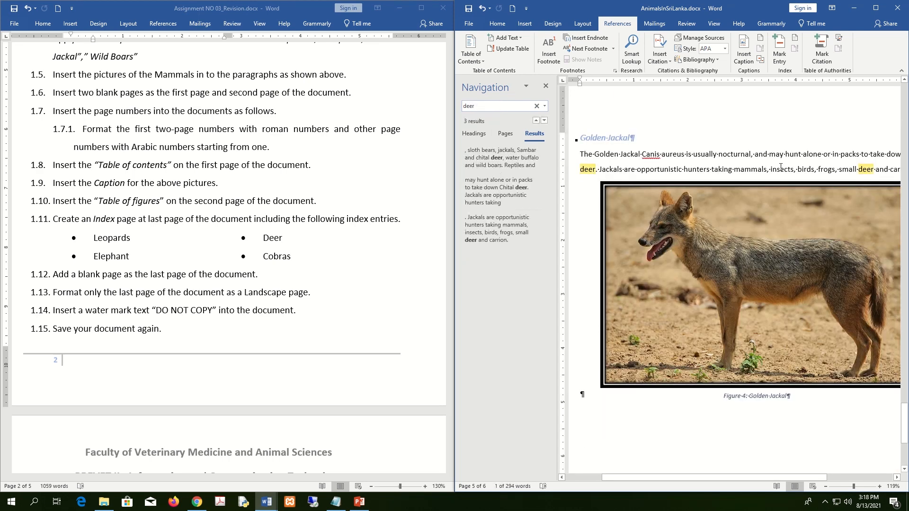
{"action": "double_click", "coordinate": [587, 170]}
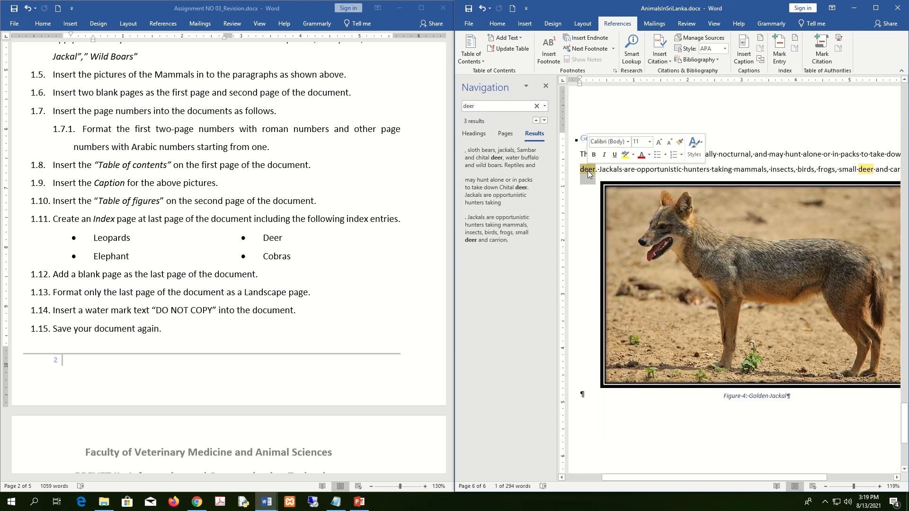
{"action": "left_click", "coordinate": [780, 53]}
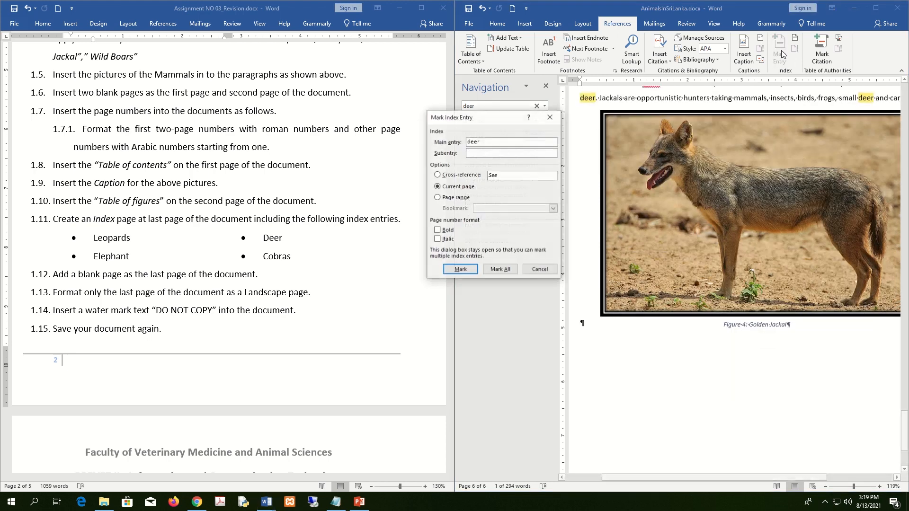
{"action": "left_click", "coordinate": [501, 269]}
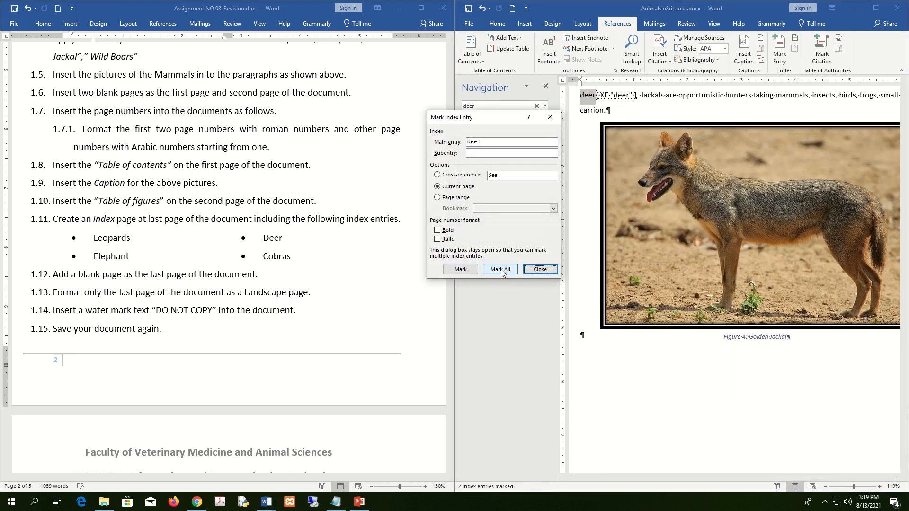
{"action": "left_click", "coordinate": [537, 270]}
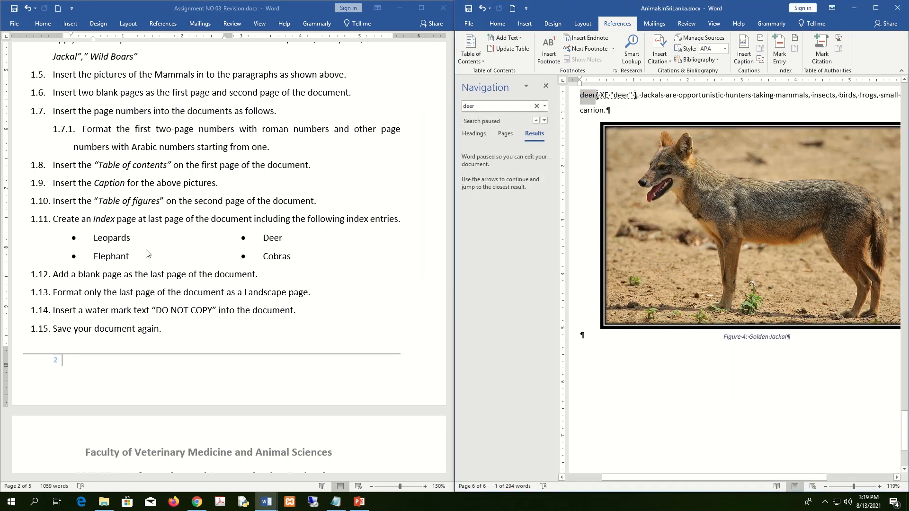
- Search the document for "elephant" and step through the matches to the one in the introductory paragraph
{"action": "left_click", "coordinate": [492, 106]}
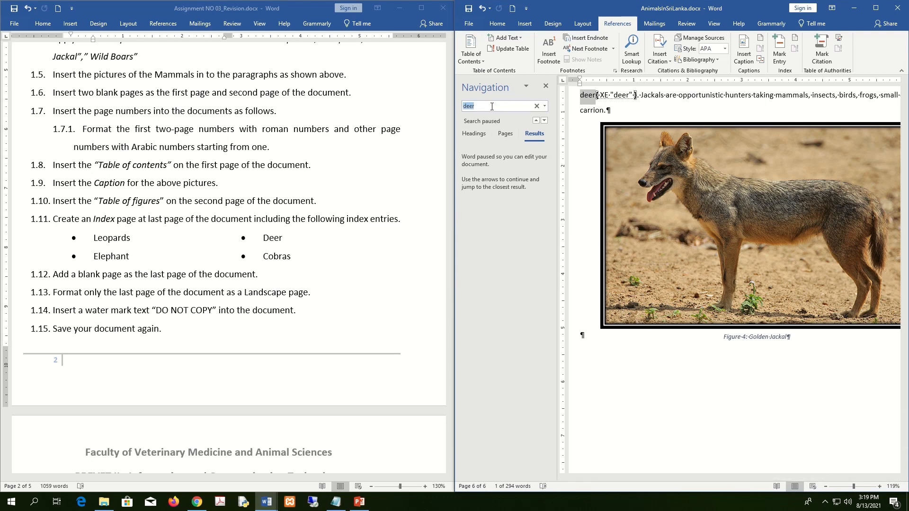
{"action": "type", "text": "elephant"}
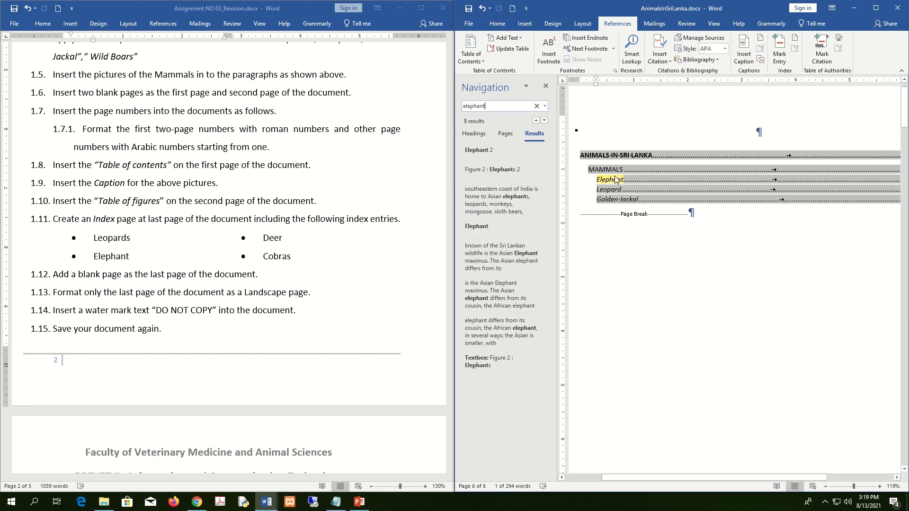
{"action": "left_click", "coordinate": [544, 120]}
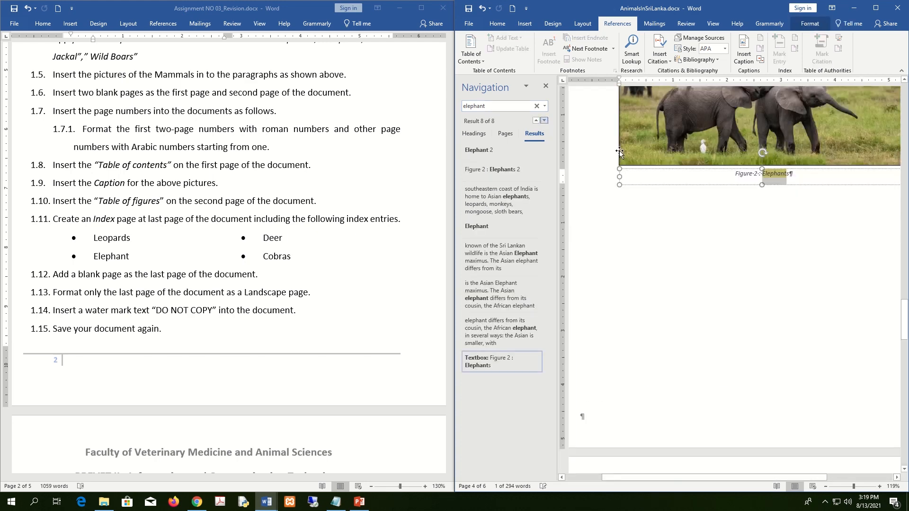
{"action": "left_click", "coordinate": [544, 120]}
{"action": "left_click", "coordinate": [544, 120]}
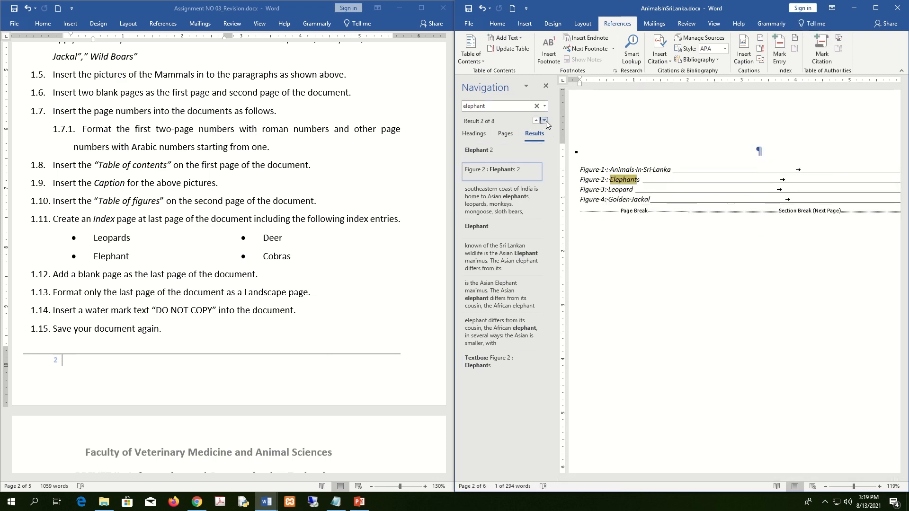
{"action": "left_click", "coordinate": [545, 121]}
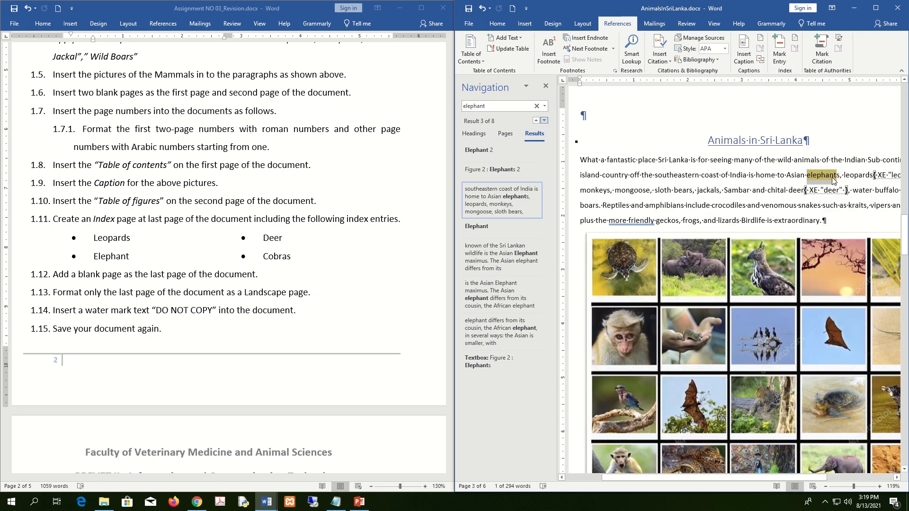
- Mark all occurrences of "elephants" as index entries, using the word in the introductory paragraph
{"action": "double_click", "coordinate": [828, 175]}
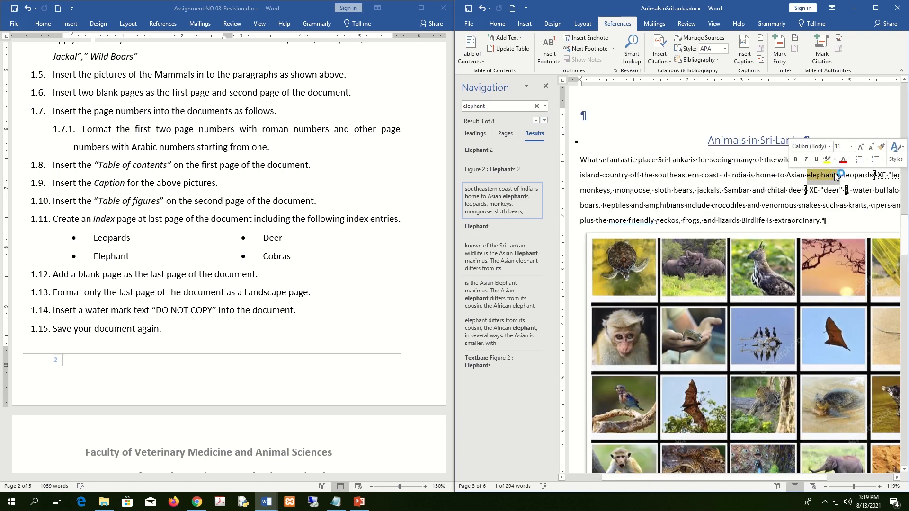
{"action": "left_click", "coordinate": [785, 52]}
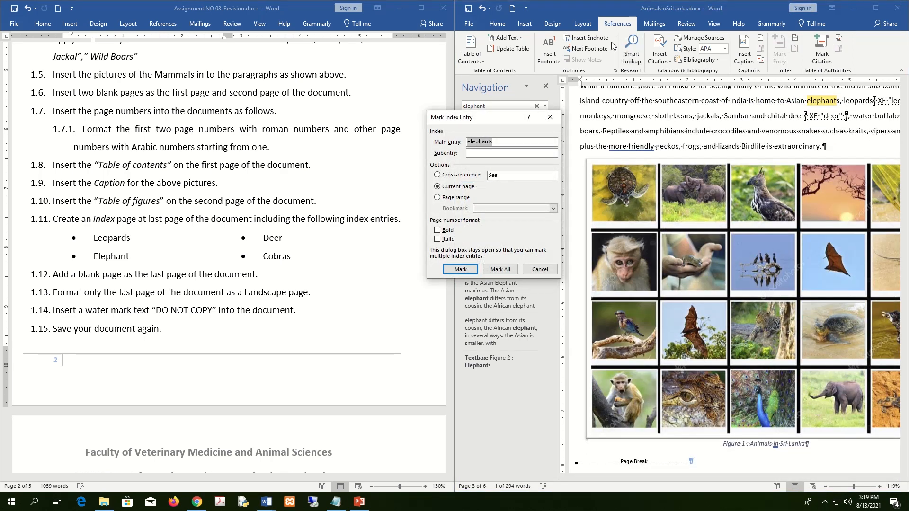
{"action": "left_click", "coordinate": [501, 270]}
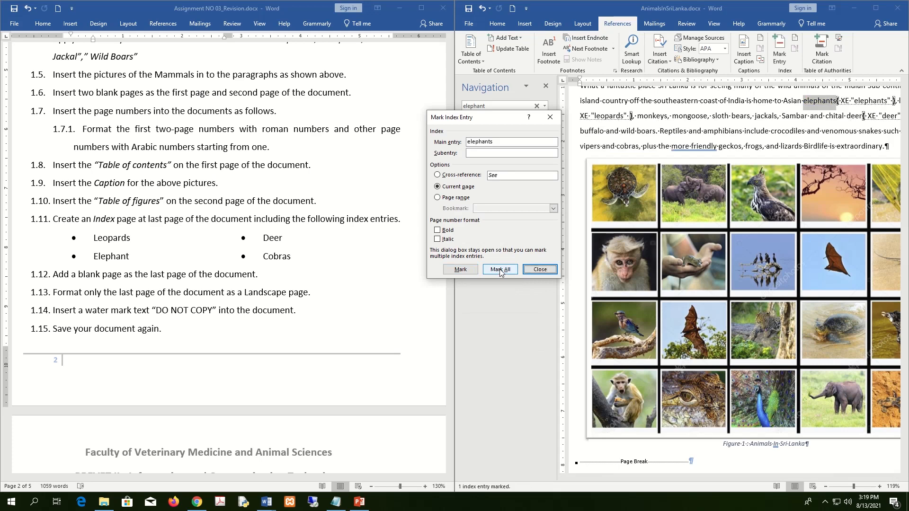
{"action": "left_click", "coordinate": [542, 268]}
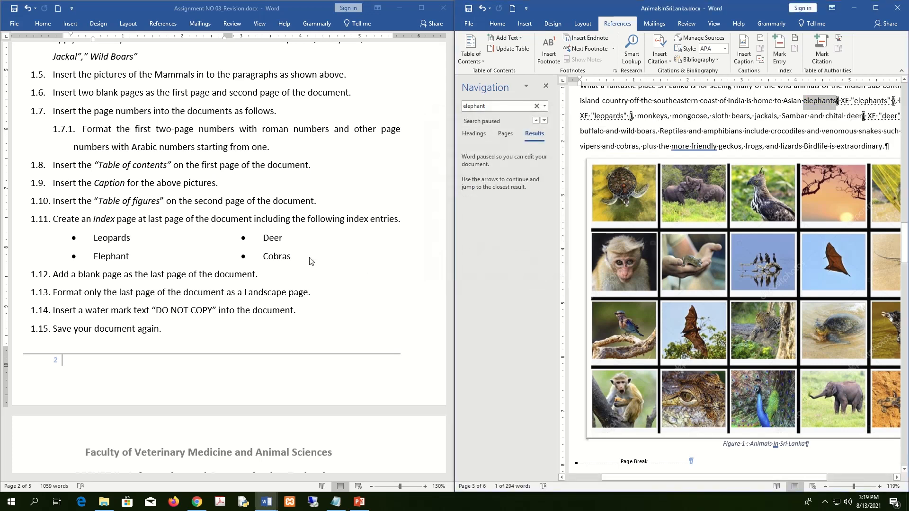
{"action": "left_click", "coordinate": [502, 105]}
{"action": "type", "text": "c"}
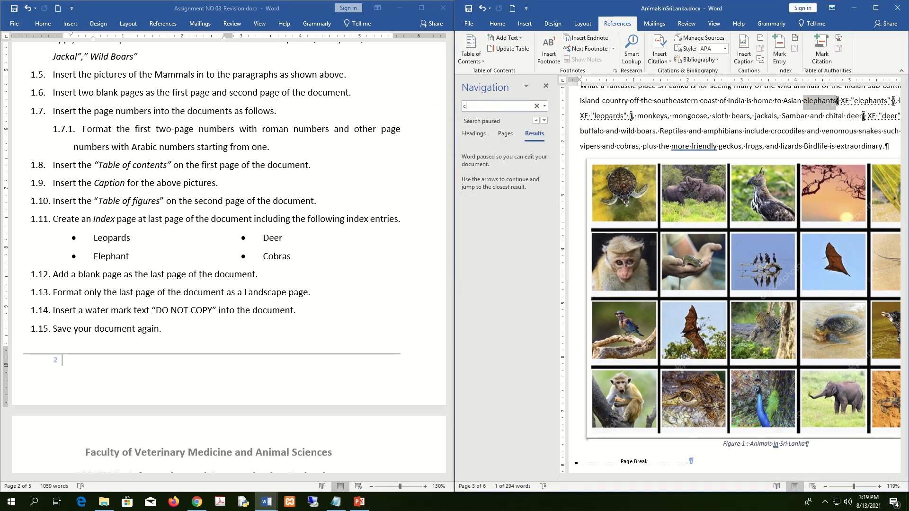
{"action": "type", "text": "orbras"}
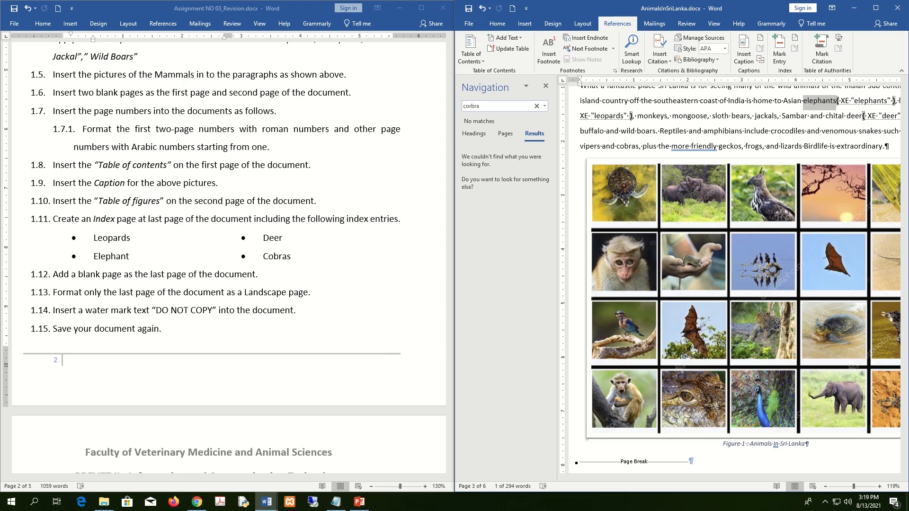
- Maximize the animals document and search it for "cobra"
{"action": "left_click", "coordinate": [869, 12]}
{"action": "scroll", "coordinate": [582, 145], "scroll_direction": "up", "scroll_amount": 3}
{"action": "left_click", "coordinate": [41, 107]}
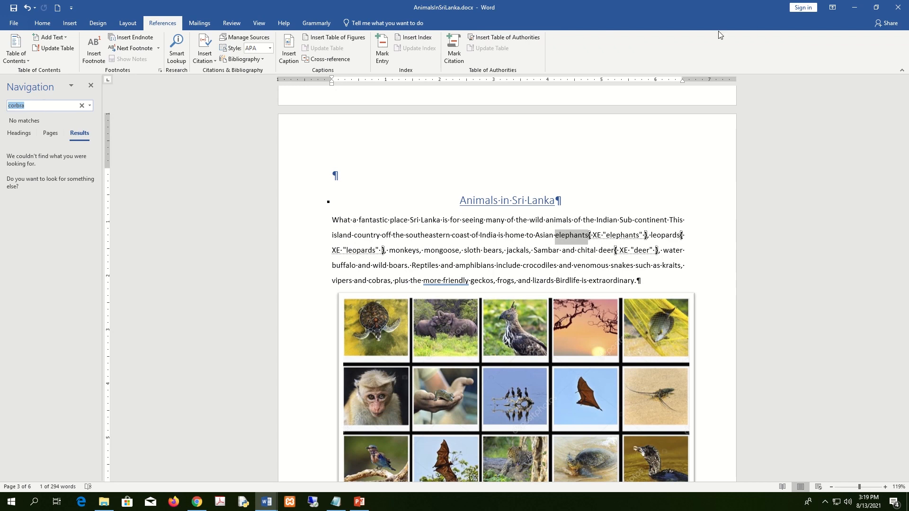
{"action": "type", "text": "c"}
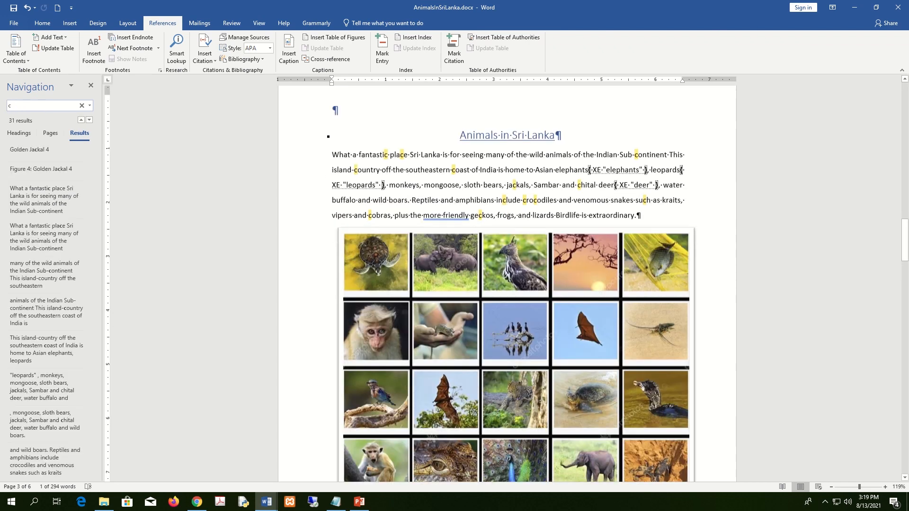
{"action": "type", "text": "ob"}
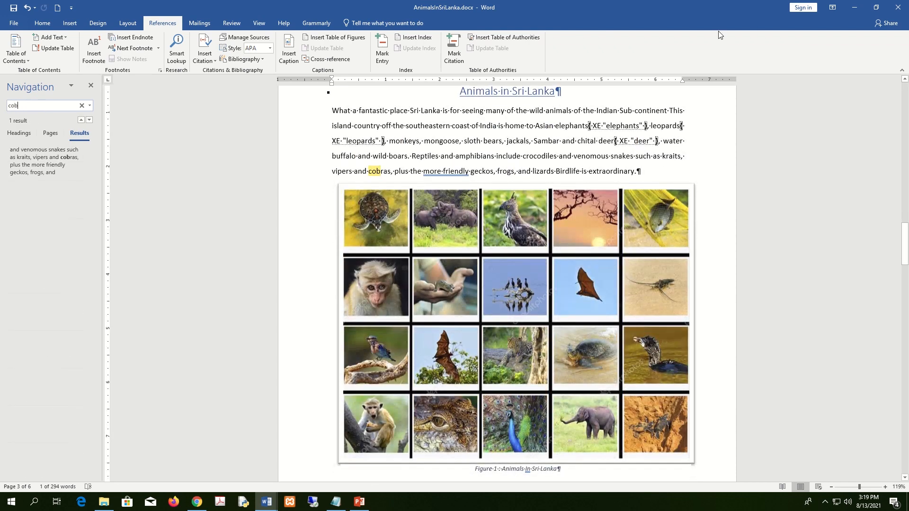
{"action": "type", "text": "ra"}
- Mark all occurrences of "cobras" as index entries, using the word in the introductory paragraph
{"action": "double_click", "coordinate": [380, 174]}
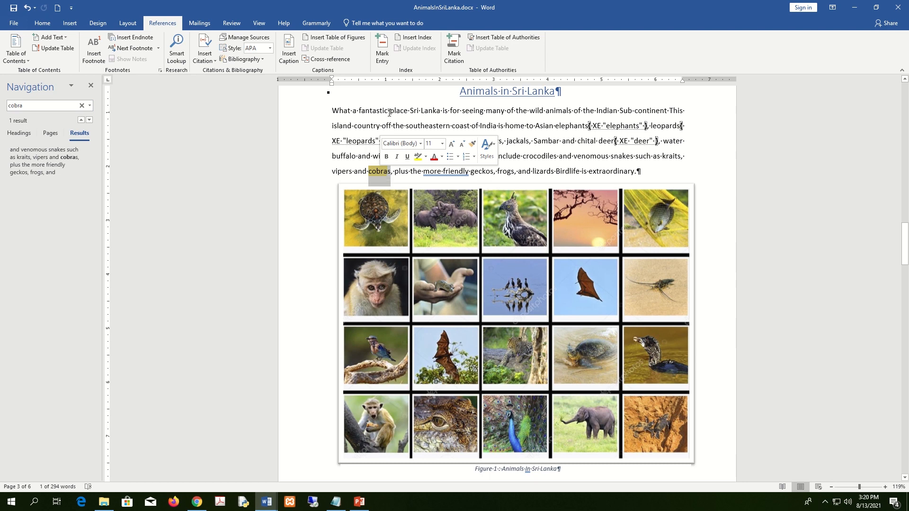
{"action": "left_click", "coordinate": [383, 50]}
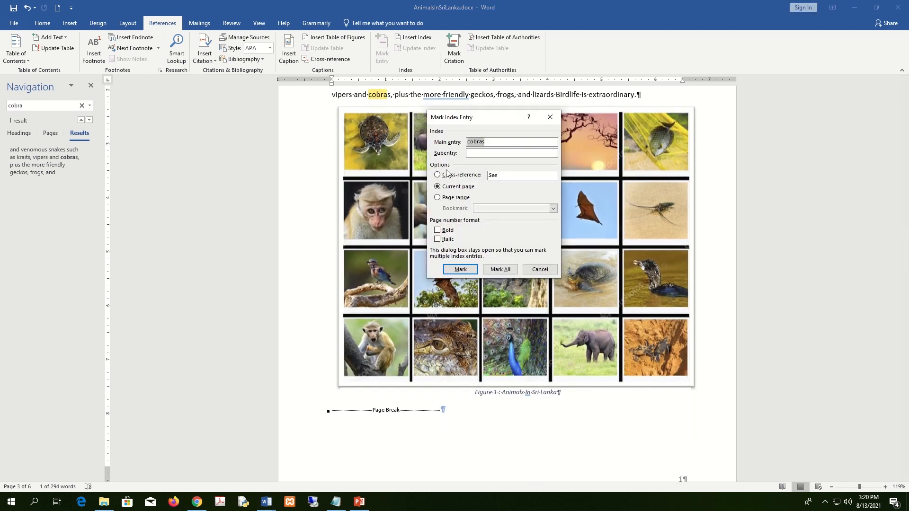
{"action": "left_click", "coordinate": [498, 269]}
{"action": "left_click", "coordinate": [540, 269]}
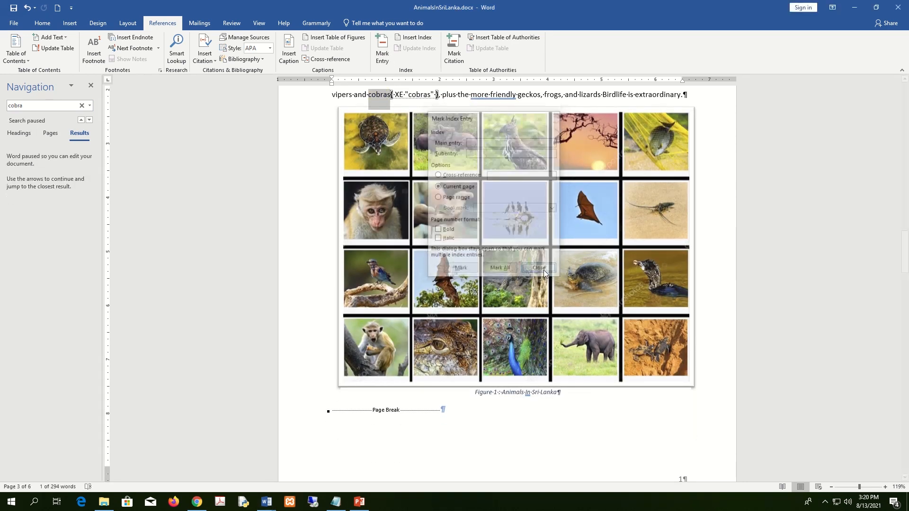
- Check the index fields for deer, elephants, cobras and leopards in the introductory paragraph
{"action": "scroll", "coordinate": [637, 177], "scroll_direction": "up", "scroll_amount": 2}
{"action": "double_click", "coordinate": [640, 173]}
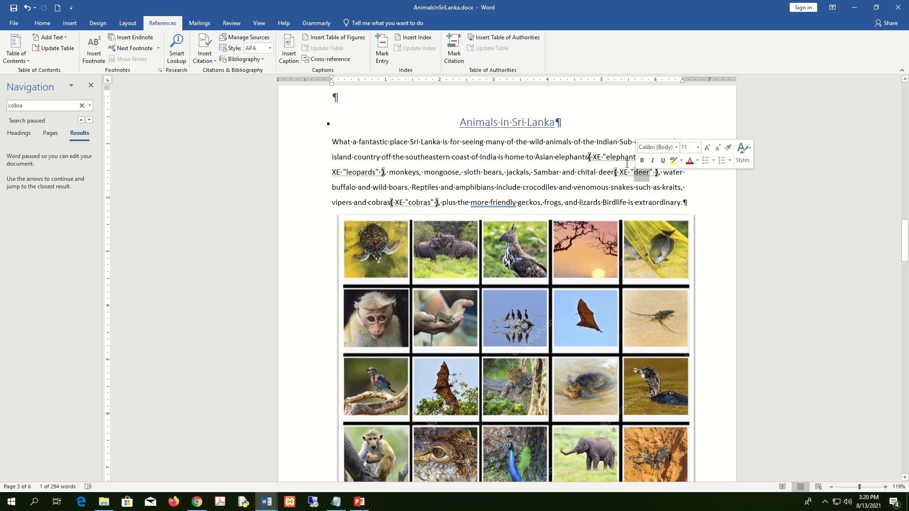
{"action": "double_click", "coordinate": [622, 157]}
{"action": "left_click", "coordinate": [420, 207]}
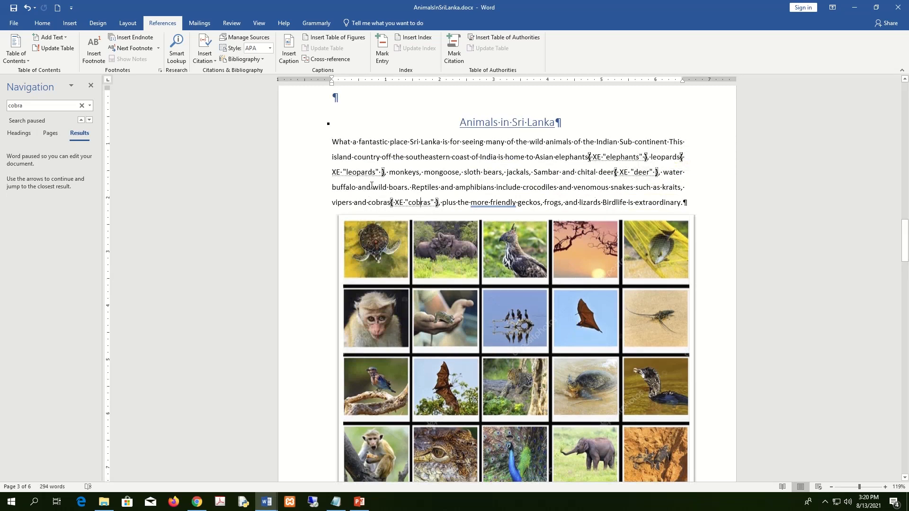
{"action": "double_click", "coordinate": [374, 174]}
{"action": "left_click", "coordinate": [653, 162]}
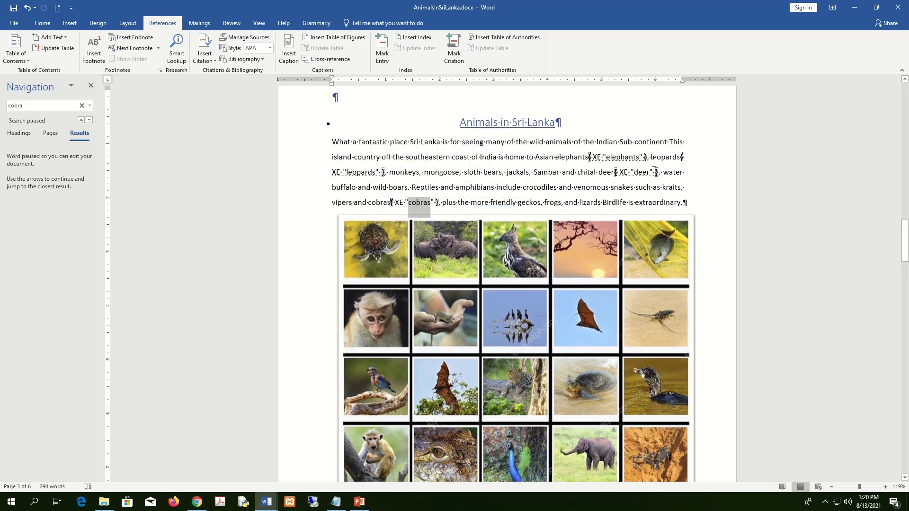
{"action": "double_click", "coordinate": [622, 157]}
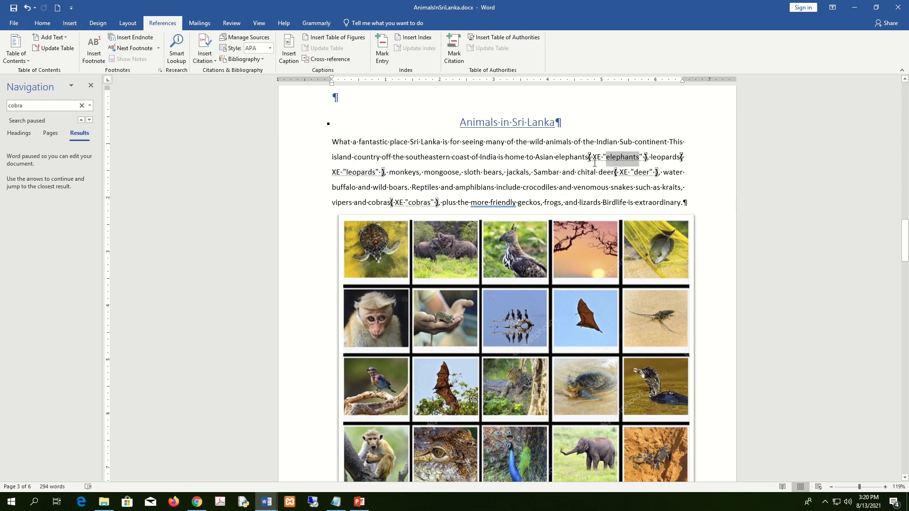
- Toggle the formatting marks on and off to compare the text, and leave them hidden along with the index fields
{"action": "left_click", "coordinate": [42, 23]}
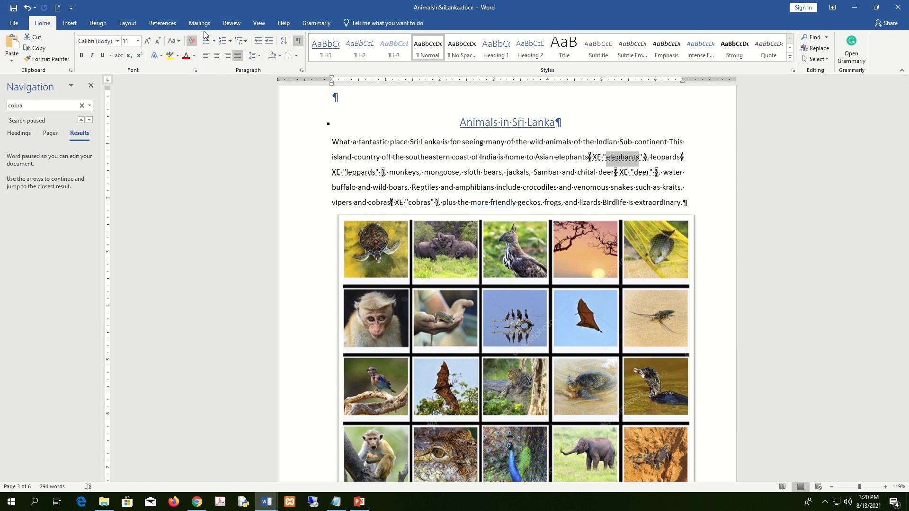
{"action": "left_click", "coordinate": [298, 42]}
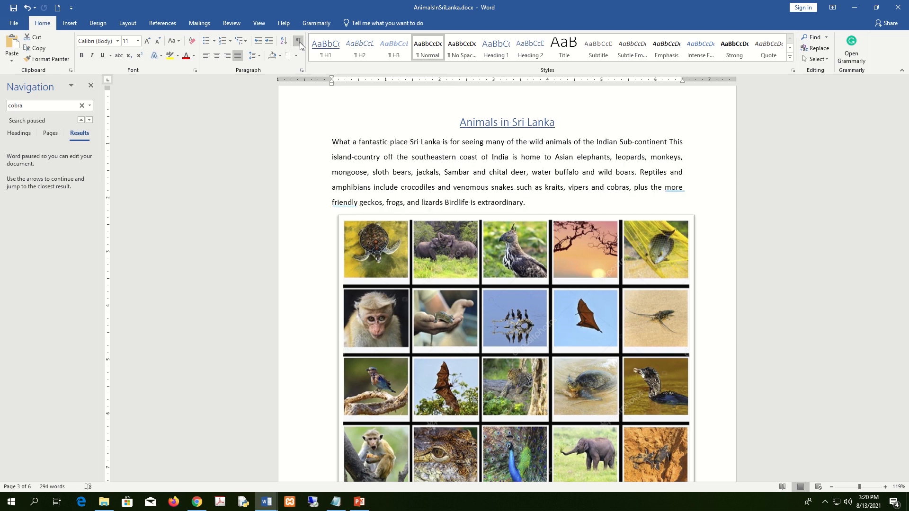
{"action": "left_click", "coordinate": [299, 42]}
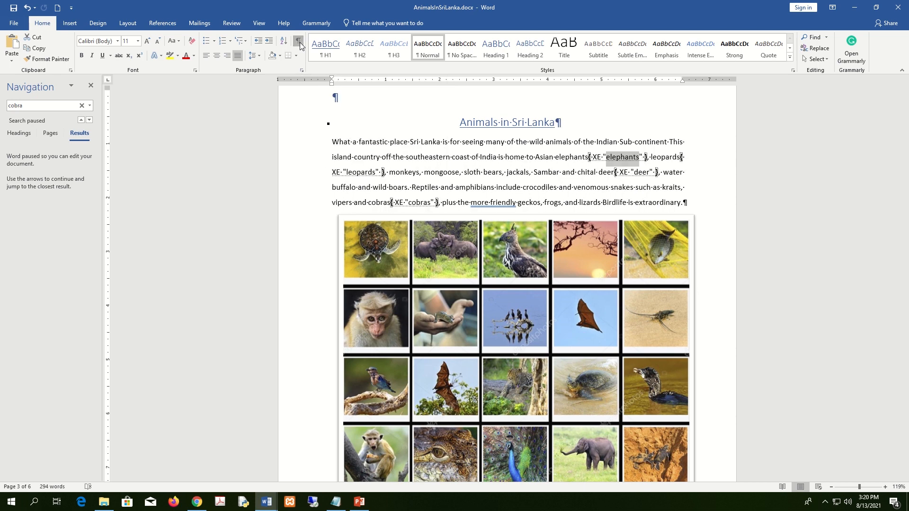
{"action": "left_click", "coordinate": [300, 41]}
{"action": "left_click", "coordinate": [299, 41]}
{"action": "left_click", "coordinate": [300, 42]}
{"action": "left_click", "coordinate": [299, 41]}
{"action": "left_click", "coordinate": [300, 42]}
{"action": "left_click", "coordinate": [504, 173]}
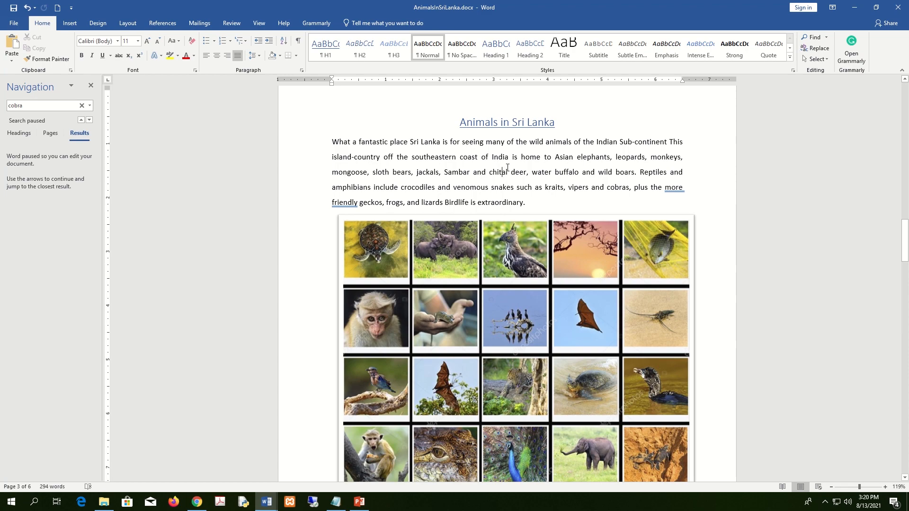
- Add a new blank page at the end of the document, after the Golden Jackal picture
{"action": "scroll", "coordinate": [507, 167], "scroll_direction": "down", "scroll_amount": 20}
{"action": "scroll", "coordinate": [511, 168], "scroll_direction": "down", "scroll_amount": 20}
{"action": "left_click", "coordinate": [494, 264]}
{"action": "scroll", "coordinate": [494, 262], "scroll_direction": "up", "scroll_amount": 5}
{"action": "scroll", "coordinate": [495, 262], "scroll_direction": "down", "scroll_amount": 3}
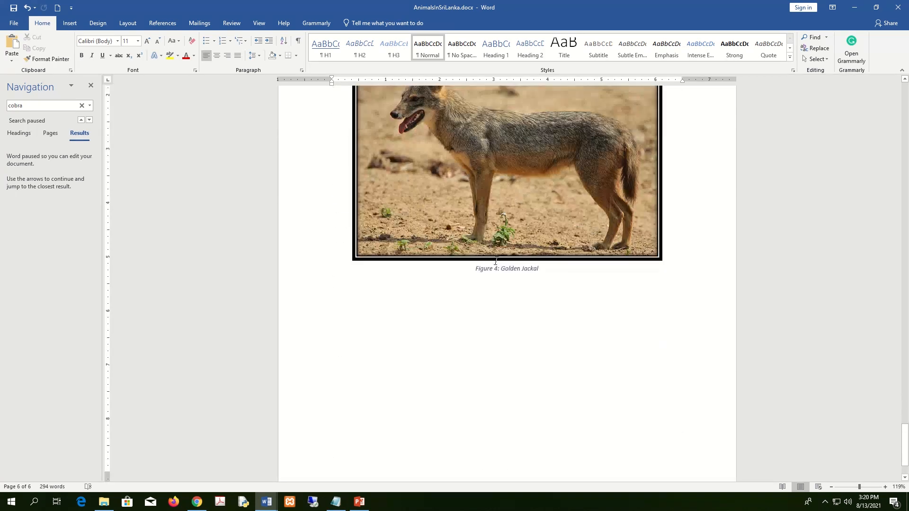
{"action": "scroll", "coordinate": [495, 262], "scroll_direction": "down", "scroll_amount": 1}
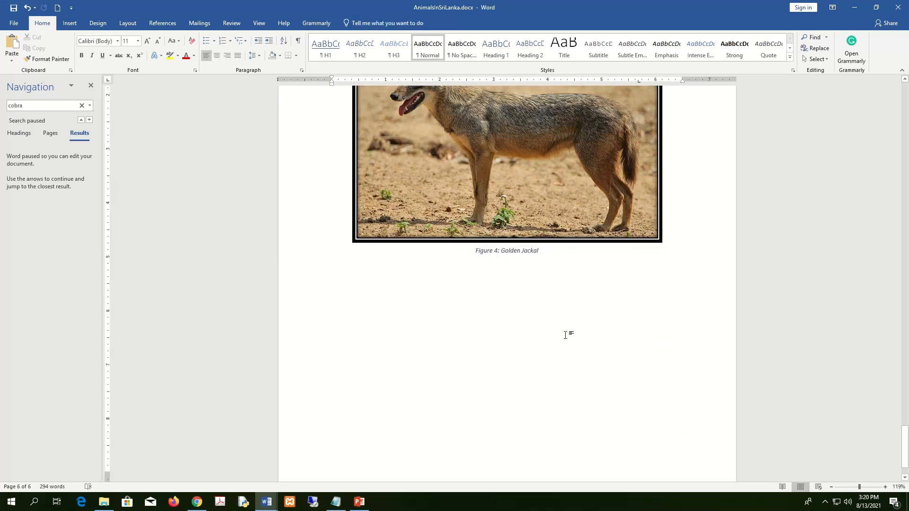
{"action": "scroll", "coordinate": [563, 346], "scroll_direction": "down", "scroll_amount": 3}
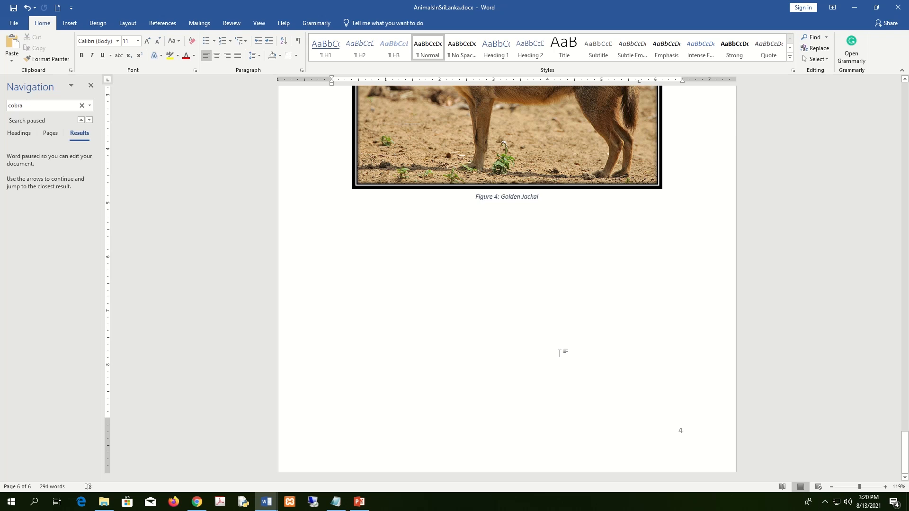
{"action": "scroll", "coordinate": [559, 354], "scroll_direction": "down", "scroll_amount": 4}
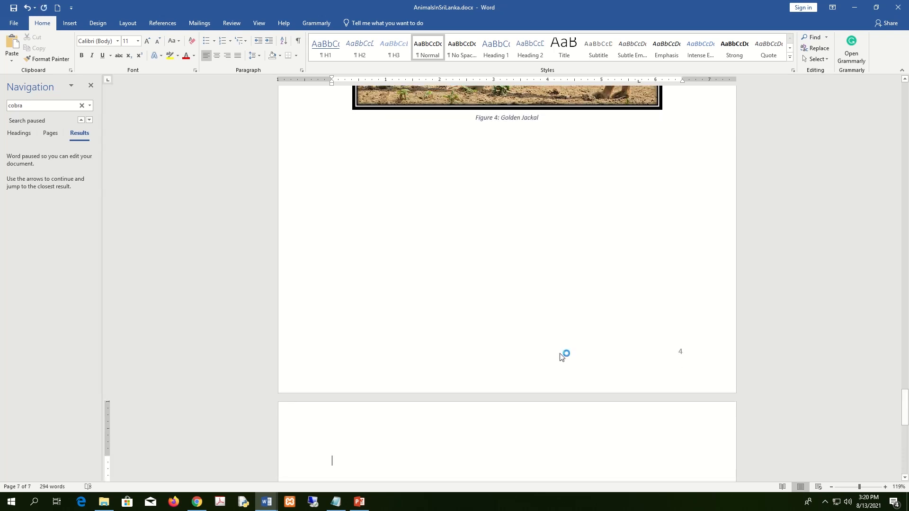
- Open the settings for inserting an index on the new last page
{"action": "scroll", "coordinate": [340, 404], "scroll_direction": "down", "scroll_amount": 1}
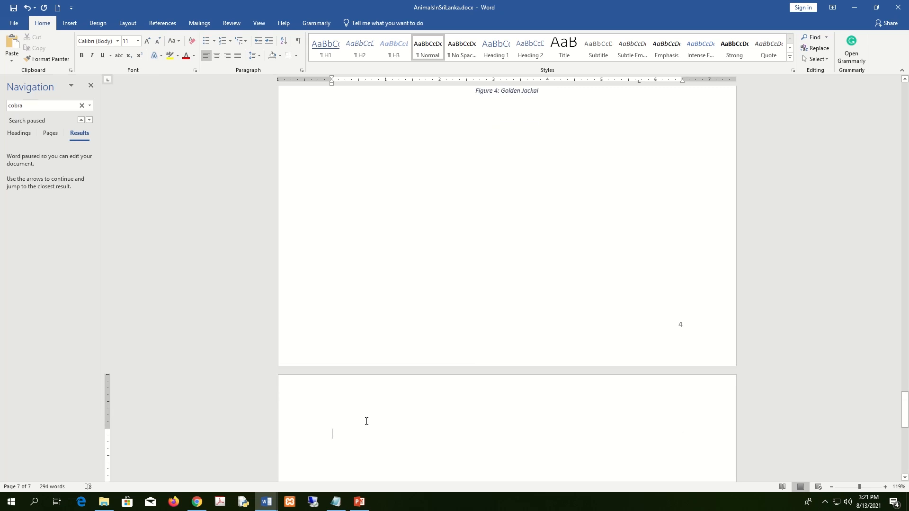
{"action": "scroll", "coordinate": [367, 421], "scroll_direction": "down", "scroll_amount": 4}
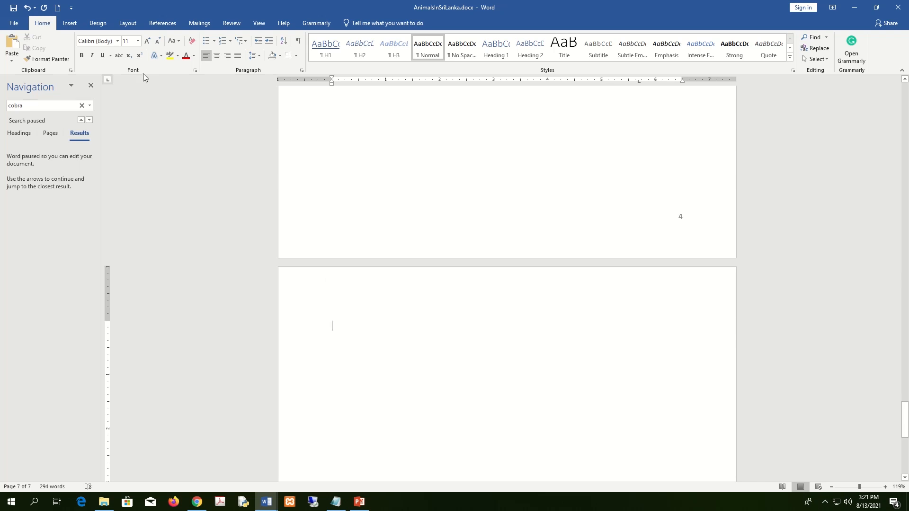
{"action": "left_click", "coordinate": [162, 22]}
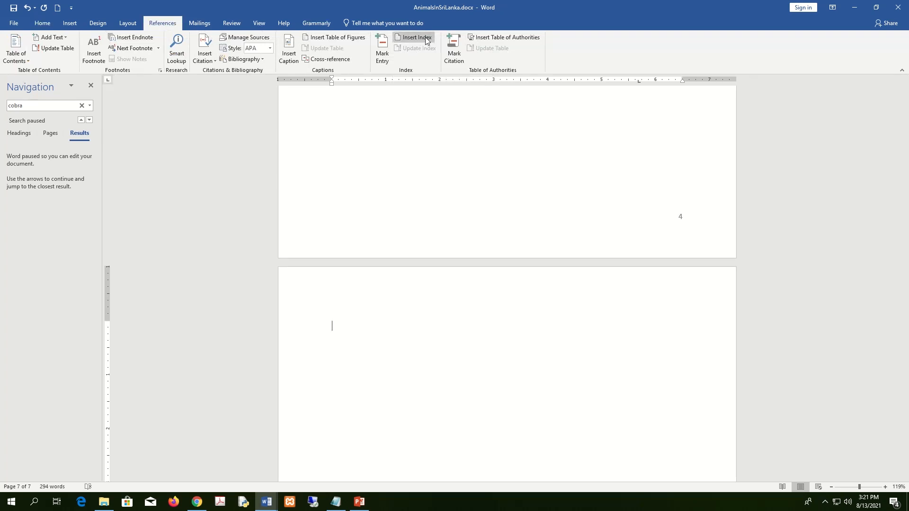
{"action": "left_click", "coordinate": [426, 40]}
- Try right-aligned page numbers and preview the Classic, Fancy and Modern formats for the index
{"action": "left_click", "coordinate": [372, 150]}
{"action": "left_click", "coordinate": [473, 173]}
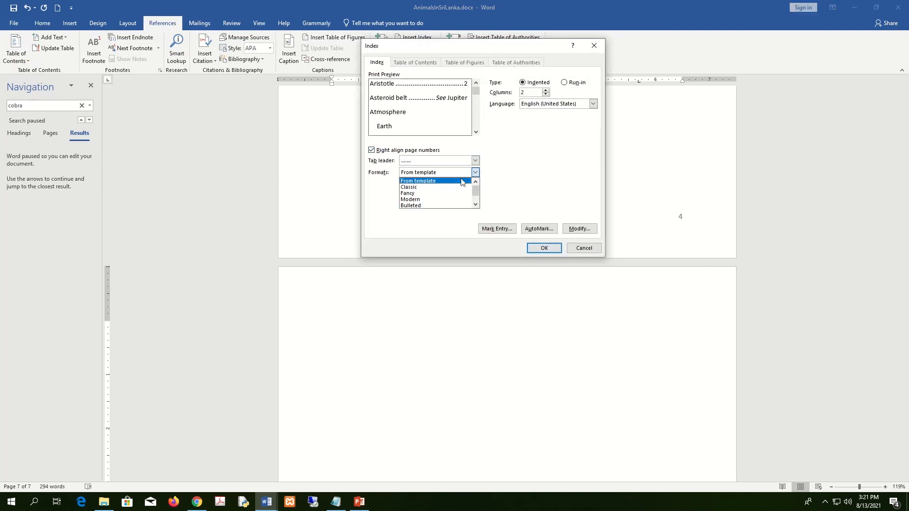
{"action": "left_click", "coordinate": [449, 187]}
{"action": "left_click", "coordinate": [475, 174]}
{"action": "left_click", "coordinate": [449, 193]}
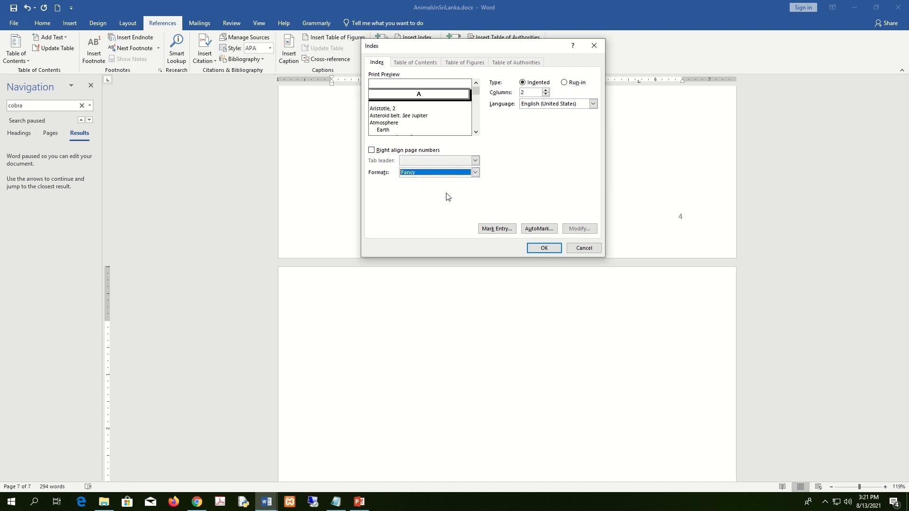
{"action": "left_click", "coordinate": [475, 173]}
{"action": "left_click", "coordinate": [447, 201]}
{"action": "left_click", "coordinate": [475, 173]}
{"action": "left_click", "coordinate": [452, 199]}
{"action": "left_click", "coordinate": [475, 173]}
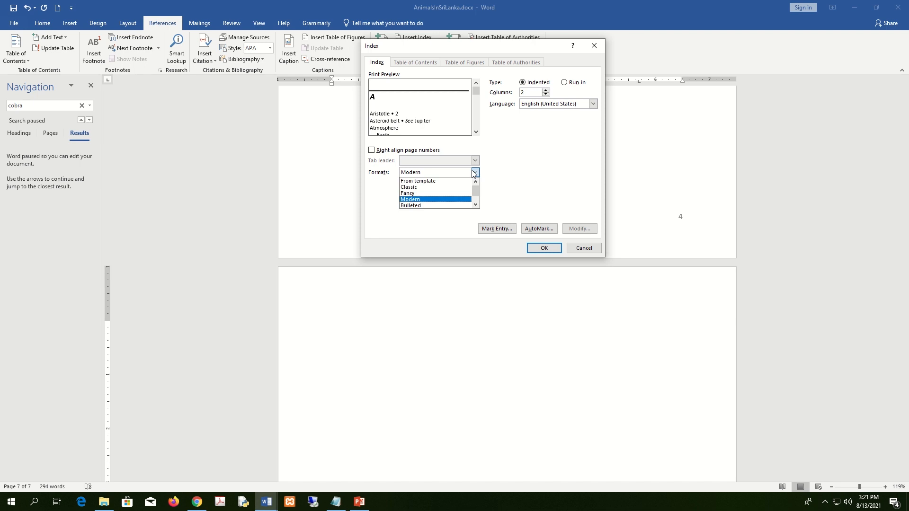
{"action": "left_click", "coordinate": [448, 187]}
- Insert the index in the Fancy format with right-aligned page numbers and a dotted tab leader
{"action": "left_click", "coordinate": [475, 173]}
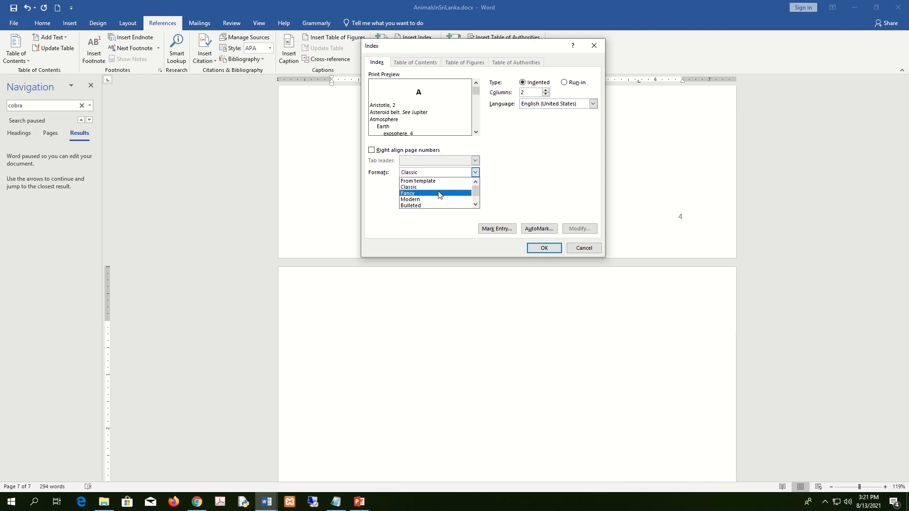
{"action": "left_click", "coordinate": [450, 192]}
{"action": "left_click", "coordinate": [386, 152]}
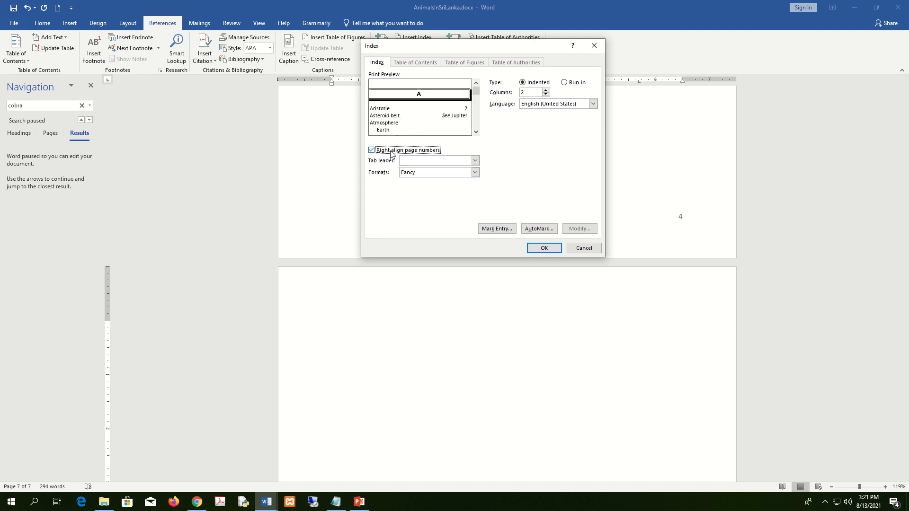
{"action": "left_click", "coordinate": [474, 161]}
{"action": "left_click", "coordinate": [454, 176]}
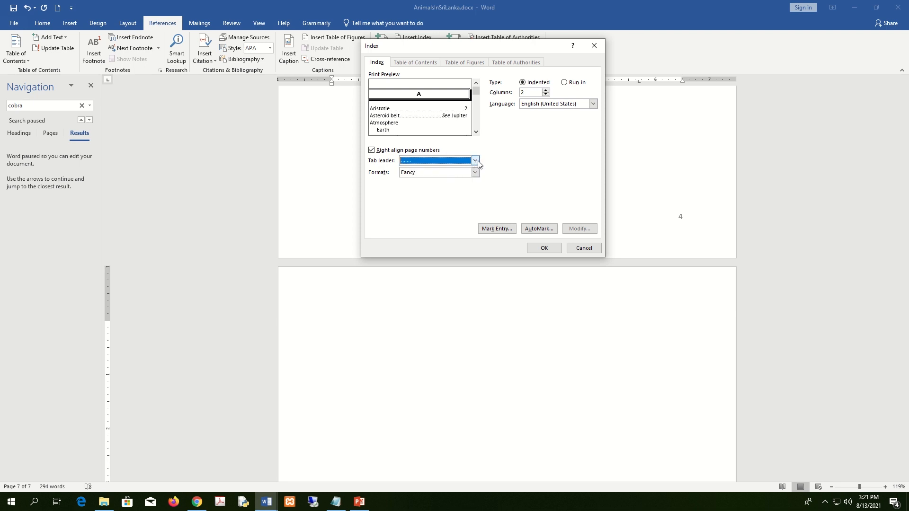
{"action": "left_click", "coordinate": [549, 250]}
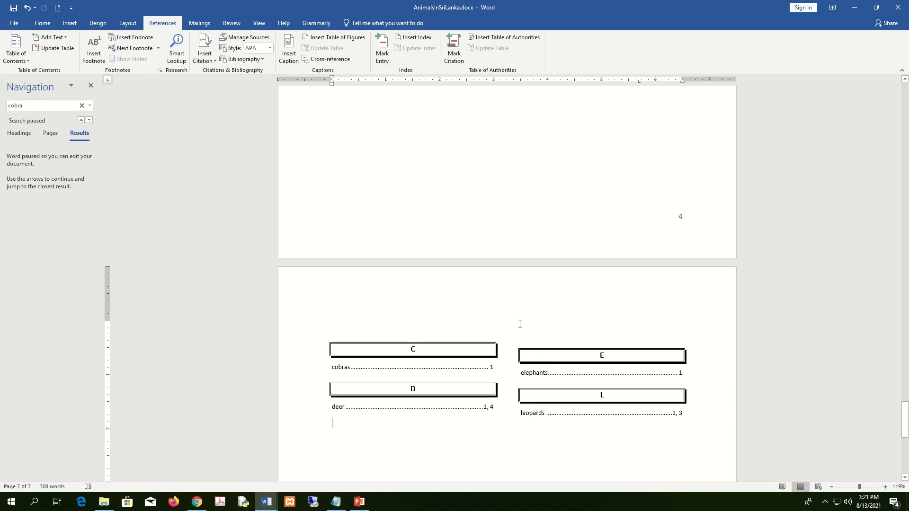
- Place the document beside the assignment sheet, review tasks 1.12 and 1.13 there, and maximize the document again
{"action": "key", "text": "super+Right"}
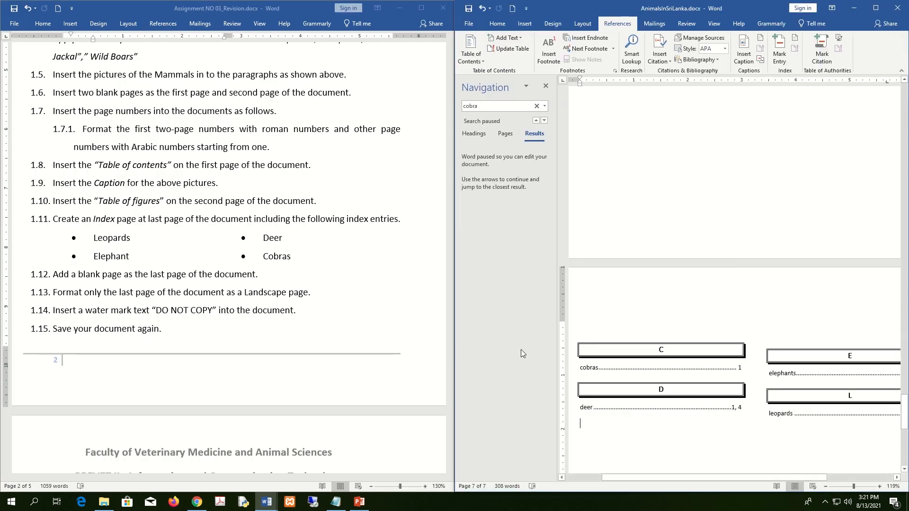
{"action": "left_click", "coordinate": [167, 297]}
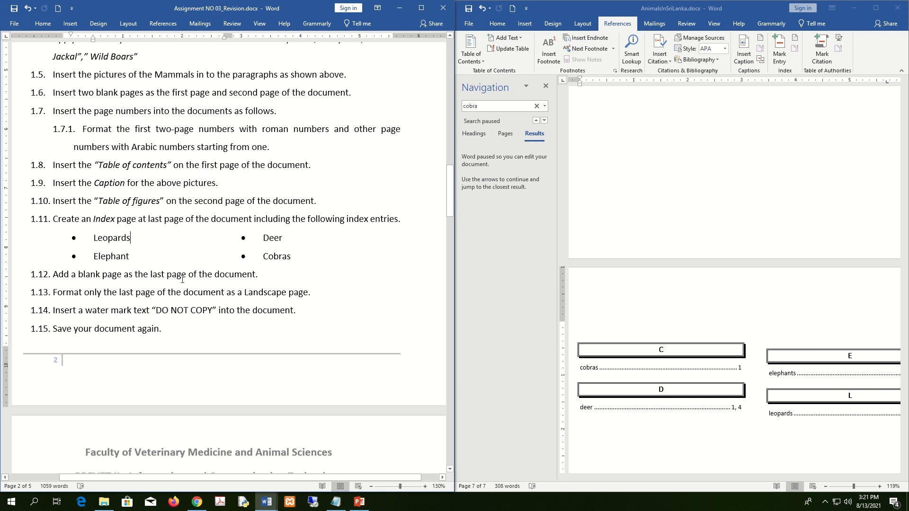
{"action": "left_click", "coordinate": [190, 275], "text": "shift"}
{"action": "left_click", "coordinate": [130, 292]}
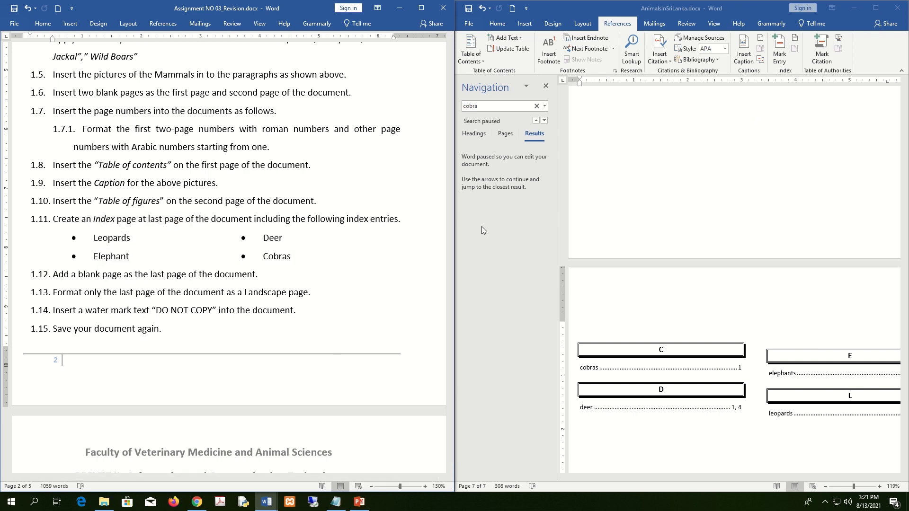
{"action": "left_click_drag", "start_coordinate": [104, 293], "coordinate": [305, 293]}
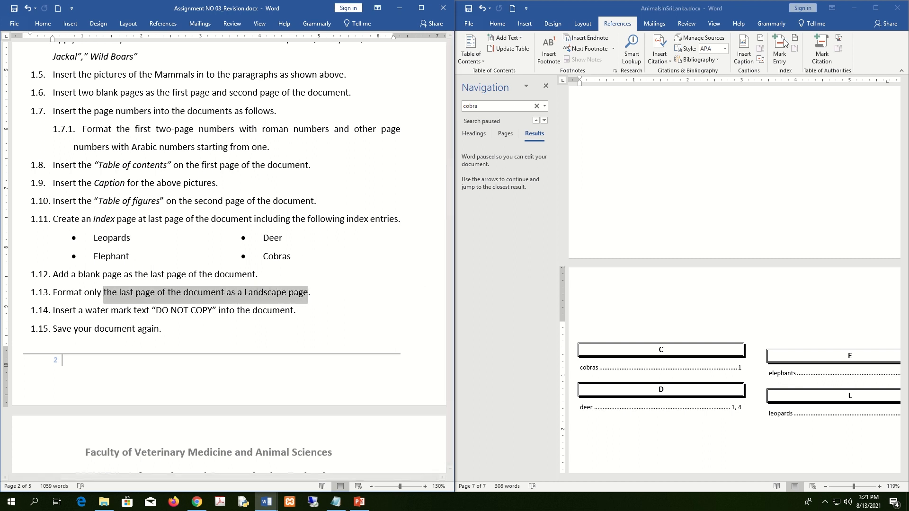
{"action": "left_click", "coordinate": [876, 9]}
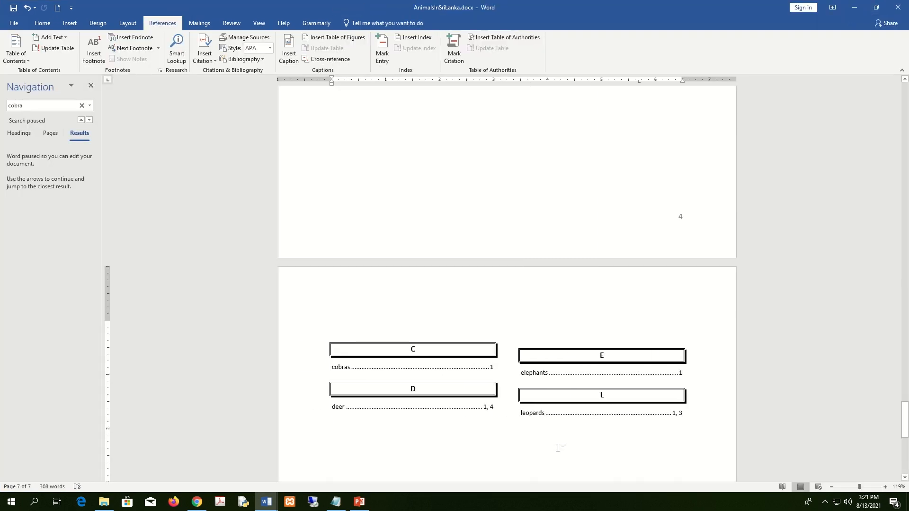
- Select the whole index on the last page and try landscape orientation in the page setup
{"action": "scroll", "coordinate": [554, 444], "scroll_direction": "down", "scroll_amount": 3}
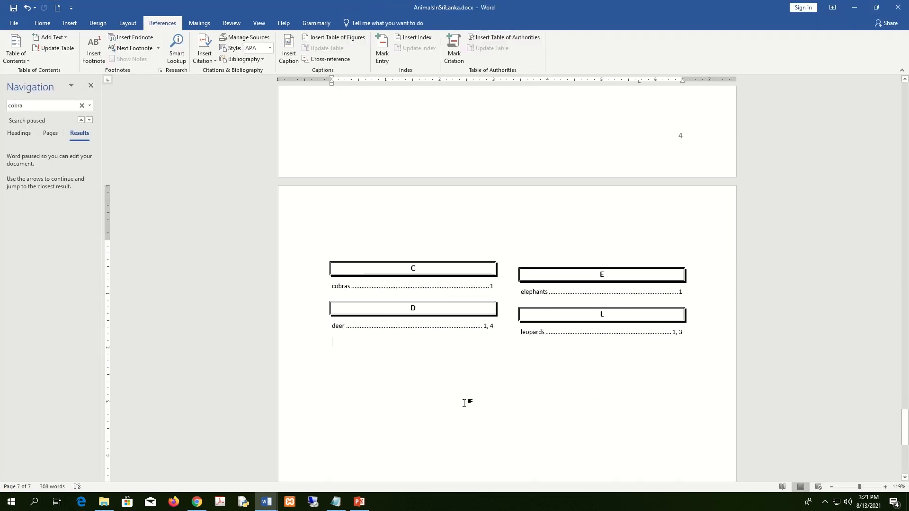
{"action": "left_click_drag", "start_coordinate": [441, 408], "coordinate": [197, 211]}
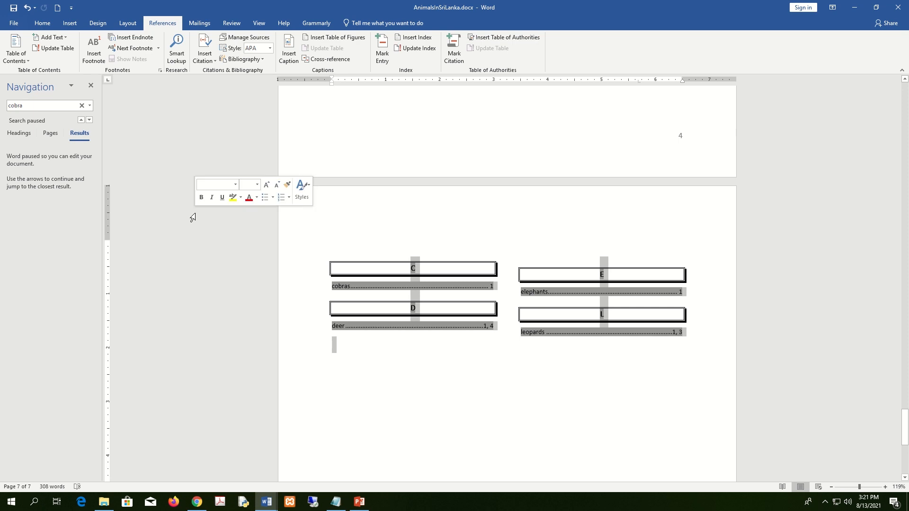
{"action": "left_click", "coordinate": [42, 23]}
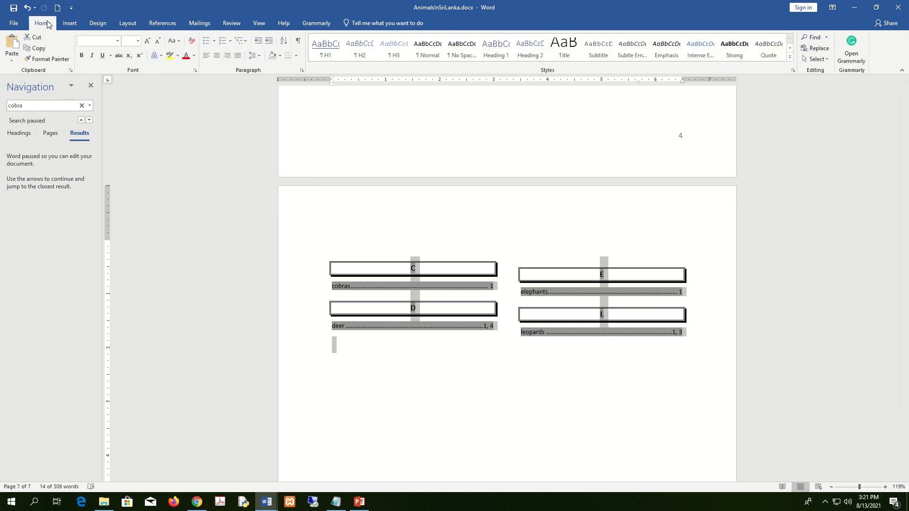
{"action": "left_click", "coordinate": [132, 25]}
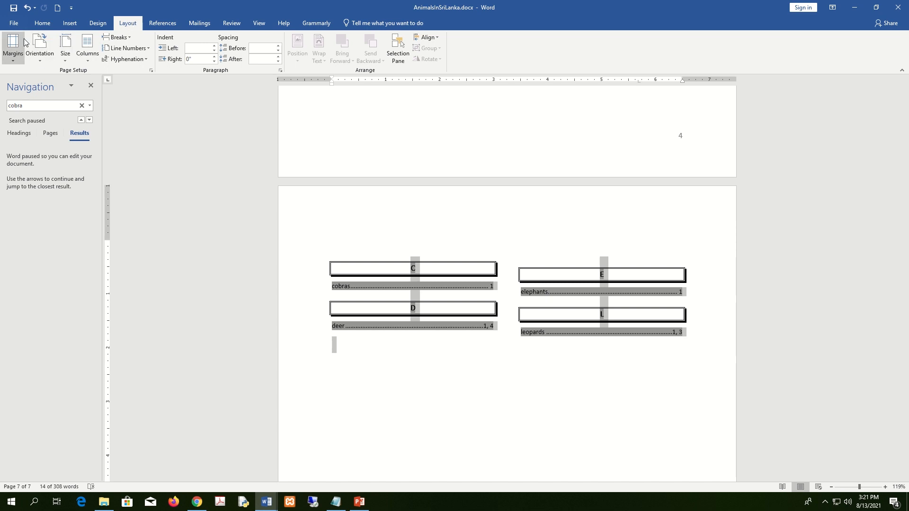
{"action": "left_click", "coordinate": [39, 60]}
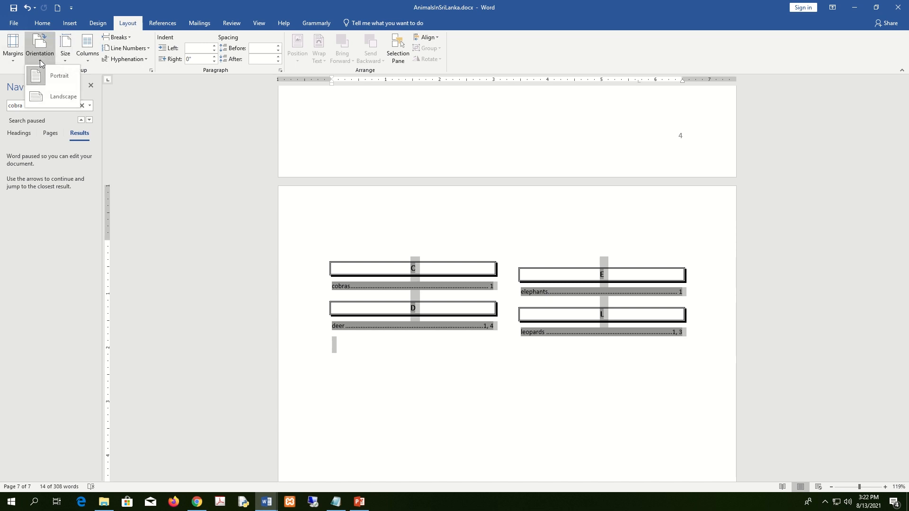
{"action": "left_click", "coordinate": [167, 10]}
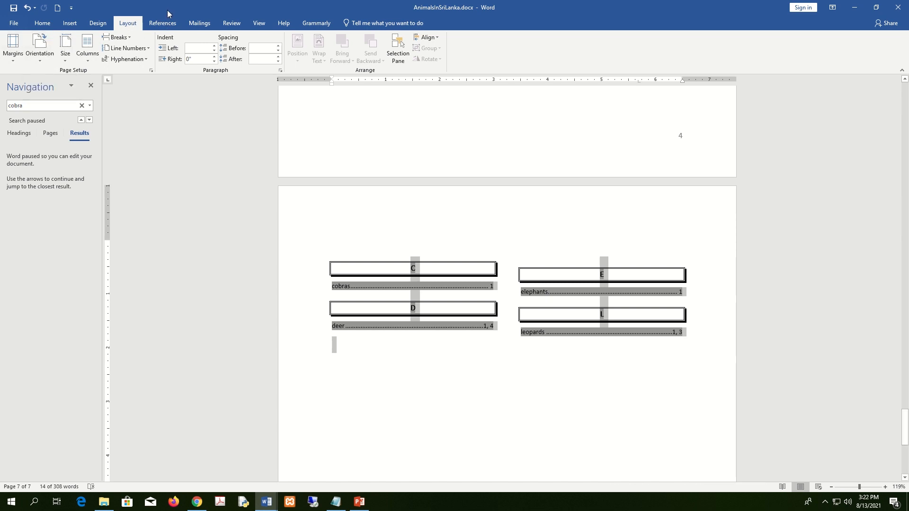
{"action": "left_click", "coordinate": [151, 72]}
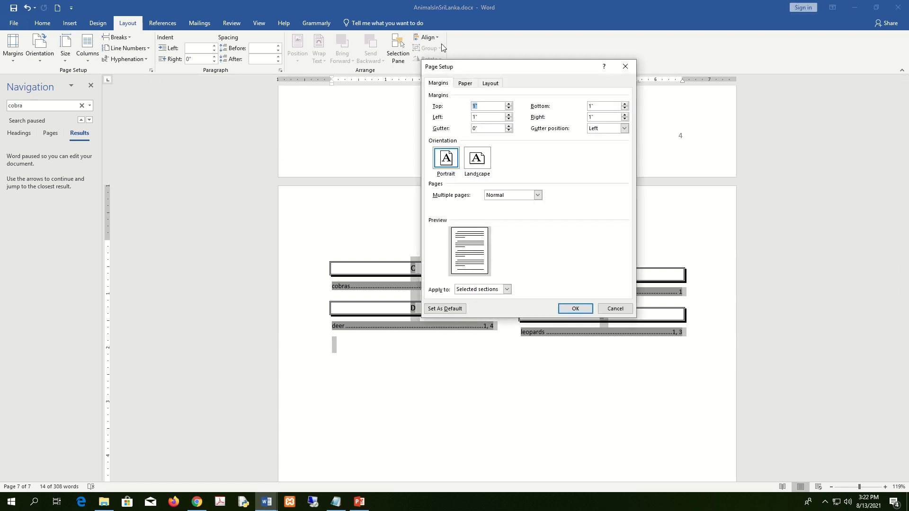
{"action": "left_click_drag", "start_coordinate": [497, 71], "coordinate": [218, 26]}
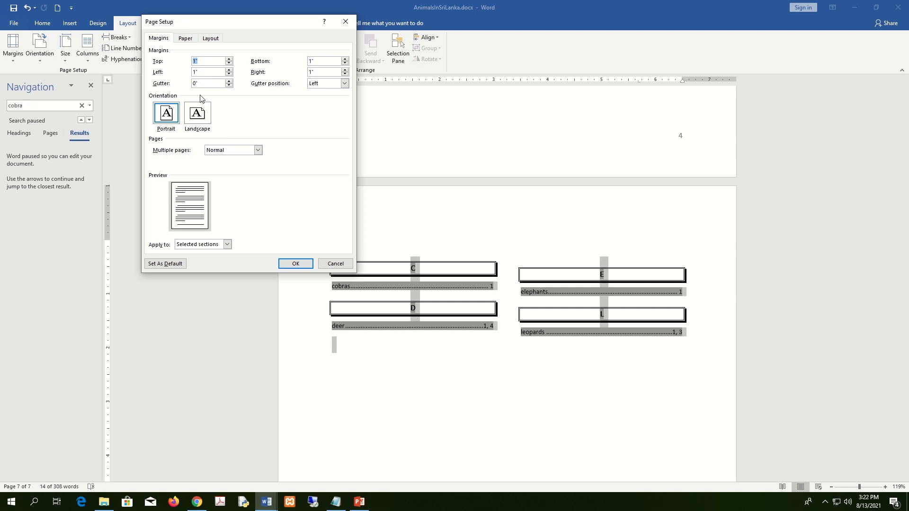
{"action": "left_click", "coordinate": [199, 112]}
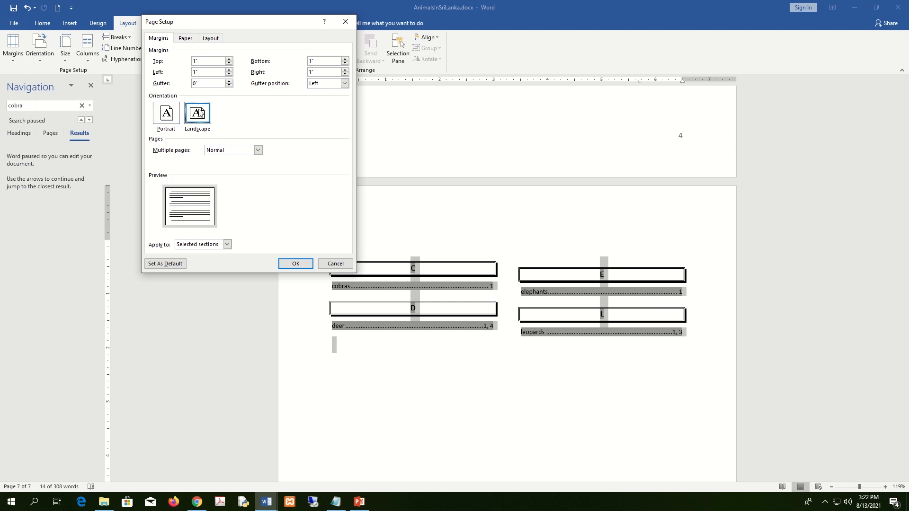
{"action": "left_click", "coordinate": [170, 122]}
{"action": "left_click", "coordinate": [198, 116]}
- Try applying the landscape orientation to the whole document, and return the scope to Selected sections
{"action": "left_click", "coordinate": [227, 244]}
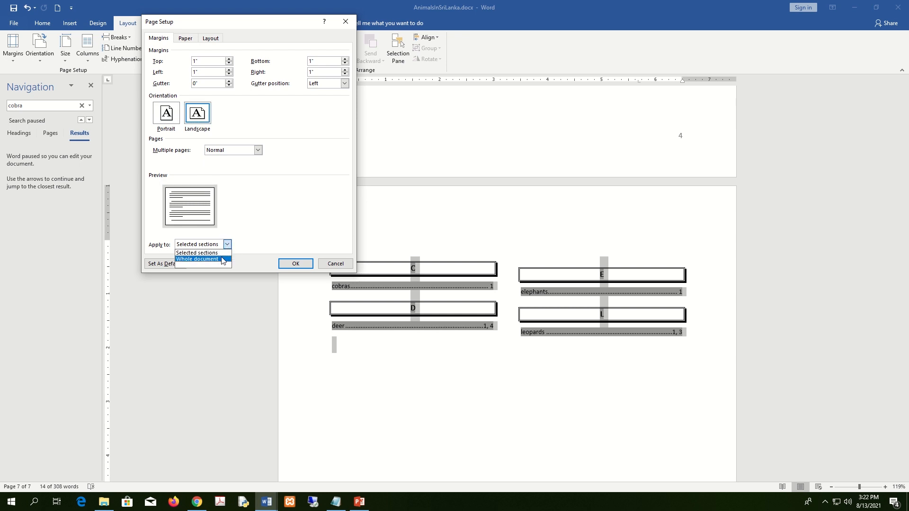
{"action": "left_click", "coordinate": [223, 259]}
{"action": "left_click", "coordinate": [227, 244]}
{"action": "left_click", "coordinate": [218, 253]}
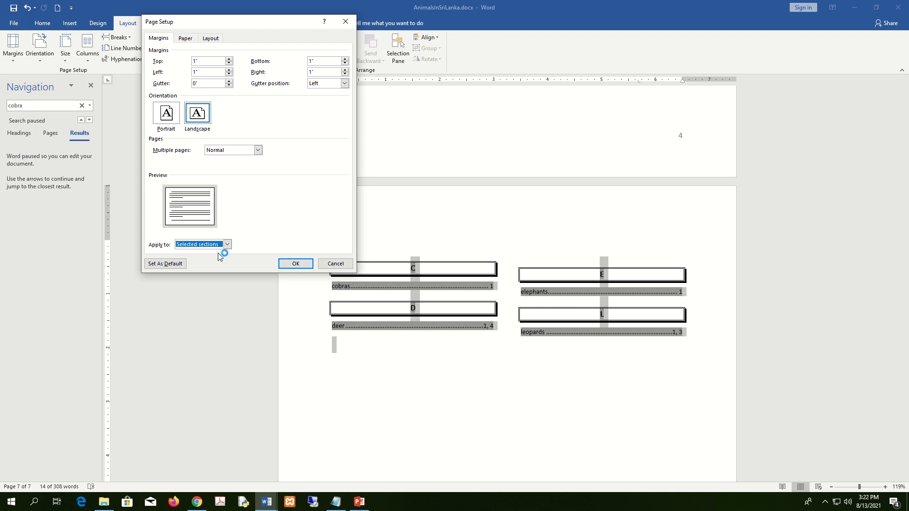
{"action": "mouse_move", "coordinate": [397, 5]}
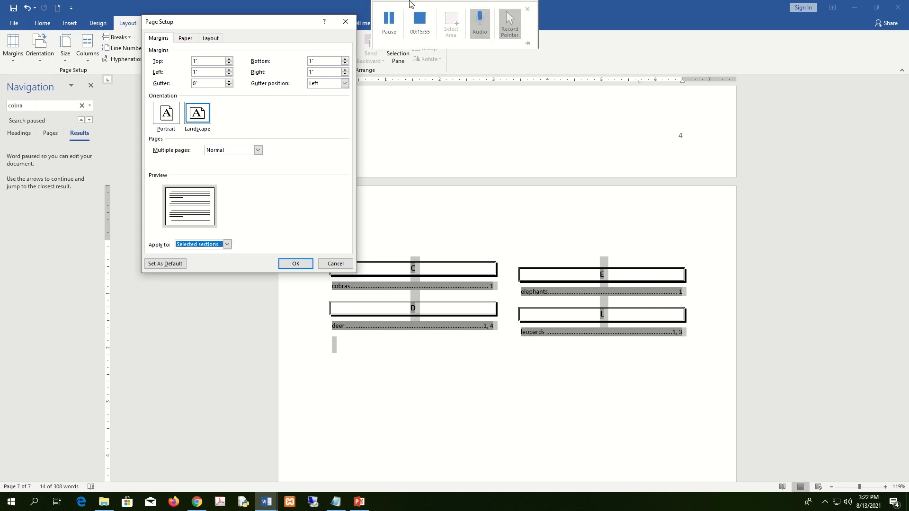
{"action": "left_click", "coordinate": [395, 22]}
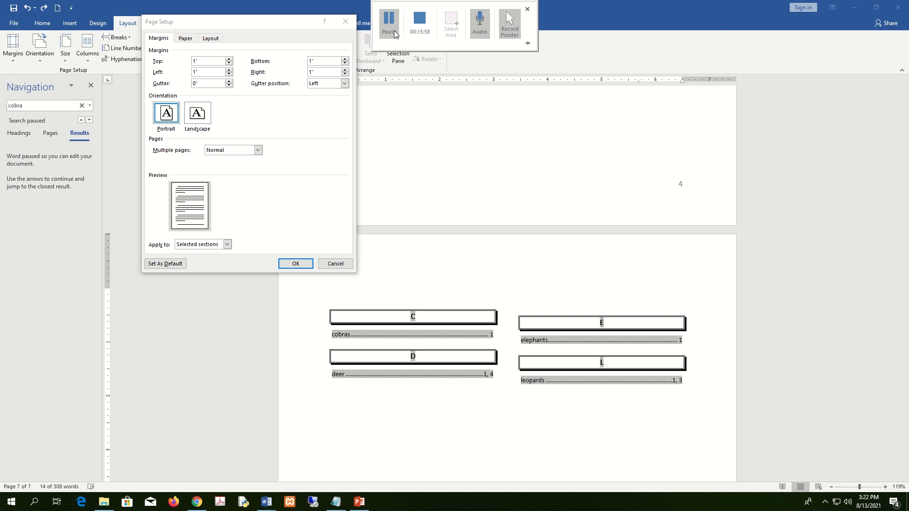
- Try the Selected sections and Whole document scopes in the page setup and discard the settings
{"action": "left_click", "coordinate": [227, 244]}
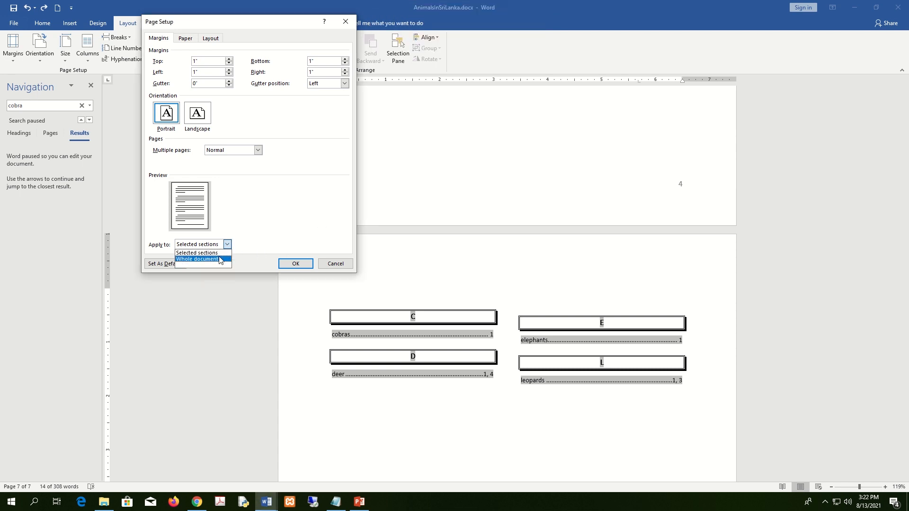
{"action": "left_click", "coordinate": [216, 253]}
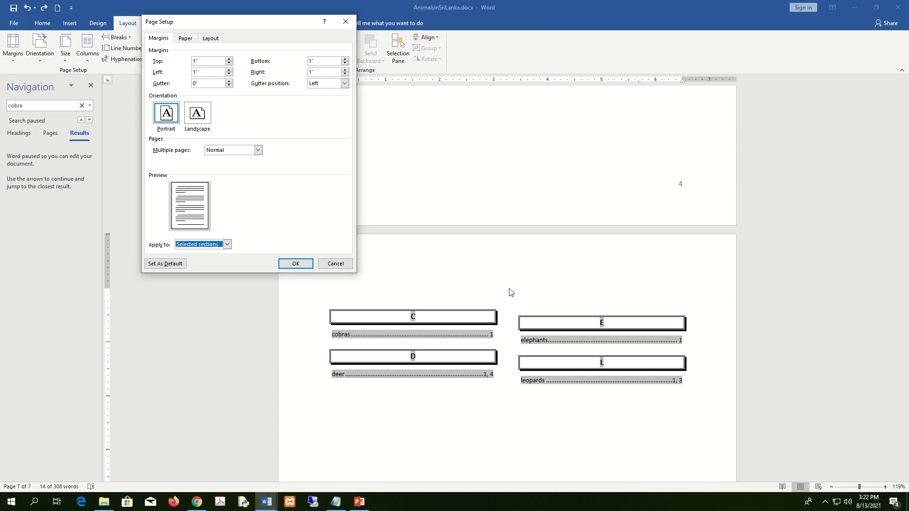
{"action": "left_click", "coordinate": [226, 245]}
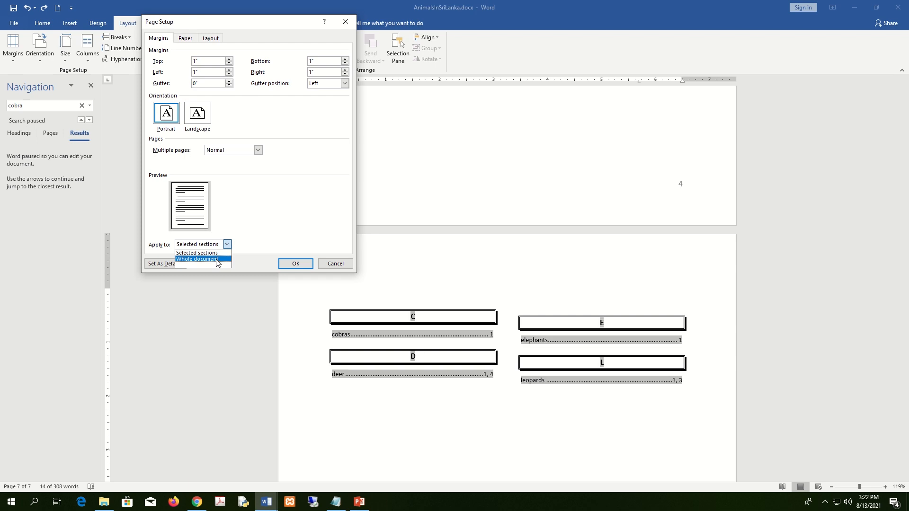
{"action": "left_click", "coordinate": [217, 260]}
{"action": "left_click", "coordinate": [348, 263]}
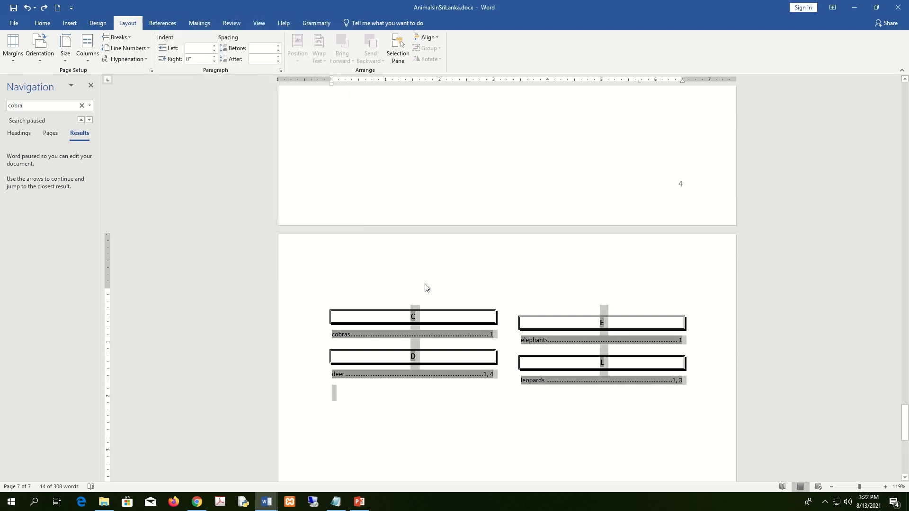
{"action": "scroll", "coordinate": [425, 287], "scroll_direction": "up", "scroll_amount": 15}
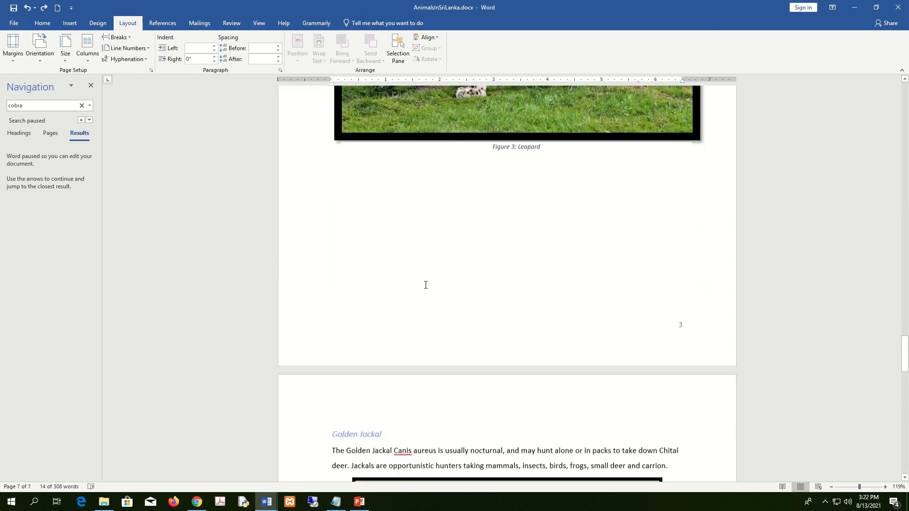
{"action": "scroll", "coordinate": [425, 285], "scroll_direction": "down", "scroll_amount": 15}
{"action": "left_click", "coordinate": [525, 322]}
{"action": "left_click_drag", "start_coordinate": [622, 343], "coordinate": [319, 158]}
{"action": "left_click", "coordinate": [629, 340]}
{"action": "left_click_drag", "start_coordinate": [630, 341], "coordinate": [330, 121]}
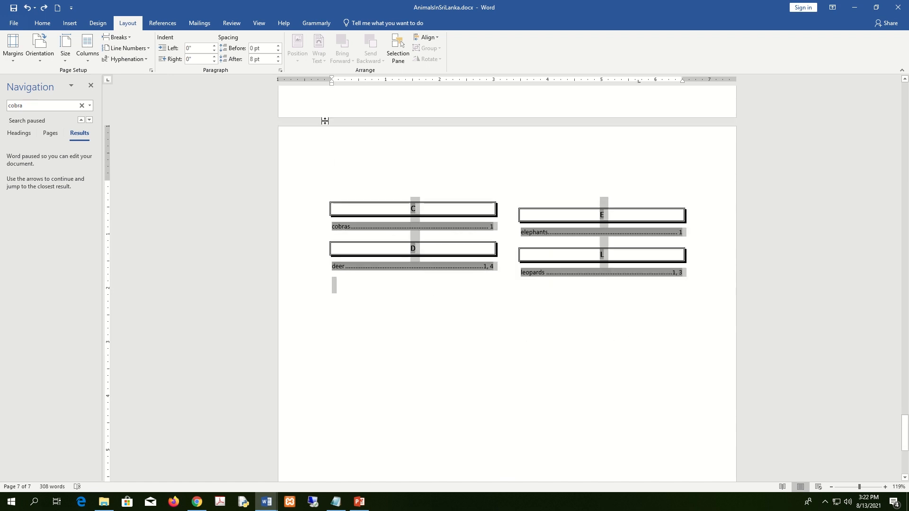
{"action": "left_click", "coordinate": [532, 303]}
{"action": "scroll", "coordinate": [532, 303], "scroll_direction": "up", "scroll_amount": 3}
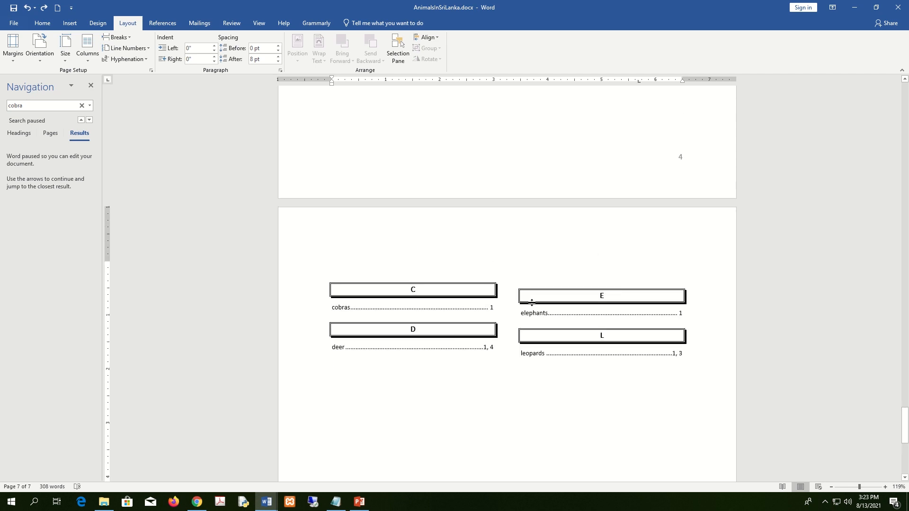
{"action": "left_click_drag", "start_coordinate": [403, 249], "coordinate": [448, 368]}
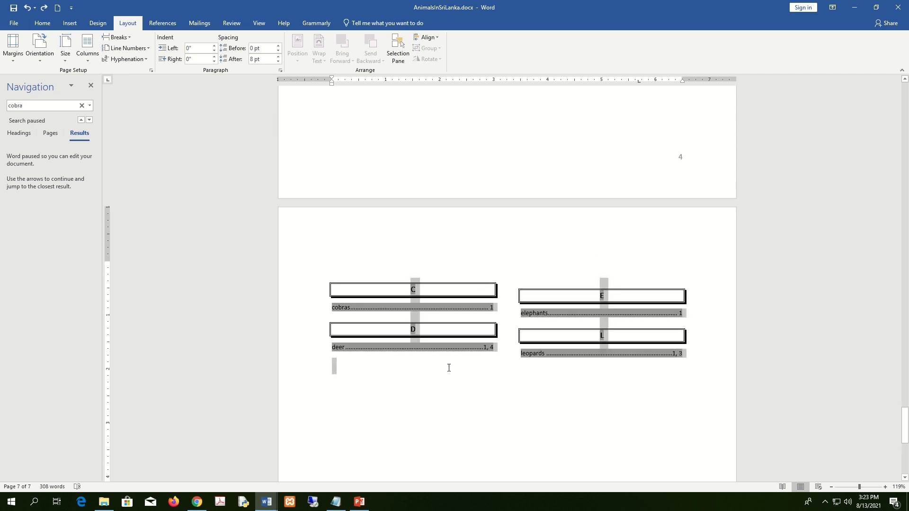
{"action": "scroll", "coordinate": [473, 402], "scroll_direction": "down", "scroll_amount": 10}
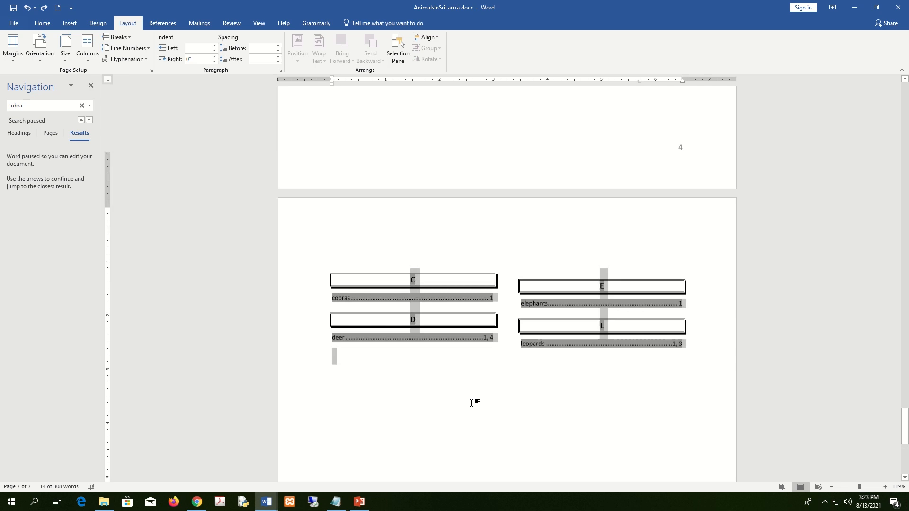
{"action": "scroll", "coordinate": [475, 402], "scroll_direction": "up", "scroll_amount": 8}
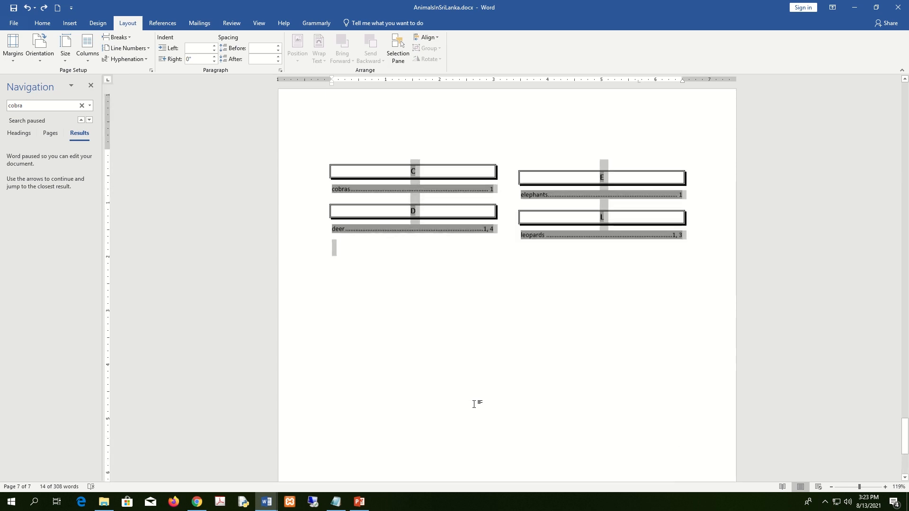
{"action": "left_click", "coordinate": [468, 305]}
{"action": "left_click_drag", "start_coordinate": [503, 414], "coordinate": [504, 413]}
- Insert a Next Page section break on the page numbered 4, just before the index page
{"action": "scroll", "coordinate": [547, 387], "scroll_direction": "up", "scroll_amount": 5}
{"action": "left_click", "coordinate": [517, 316]}
{"action": "scroll", "coordinate": [518, 317], "scroll_direction": "down", "scroll_amount": 5}
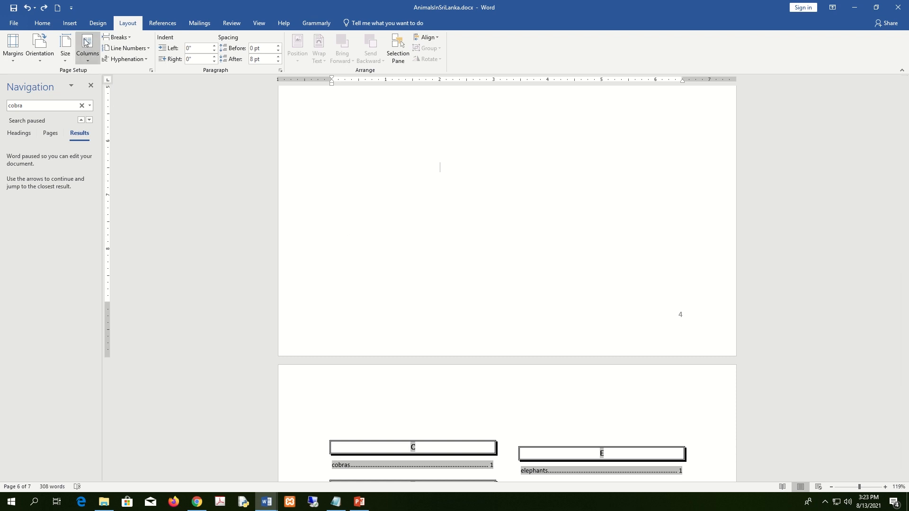
{"action": "left_click", "coordinate": [130, 42]}
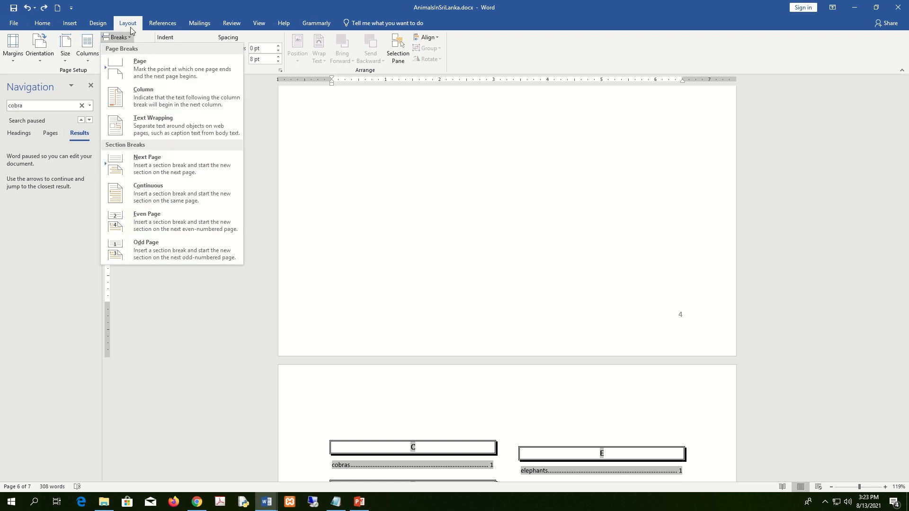
{"action": "left_click", "coordinate": [132, 26]}
{"action": "left_click", "coordinate": [133, 26]}
{"action": "left_click", "coordinate": [133, 26]}
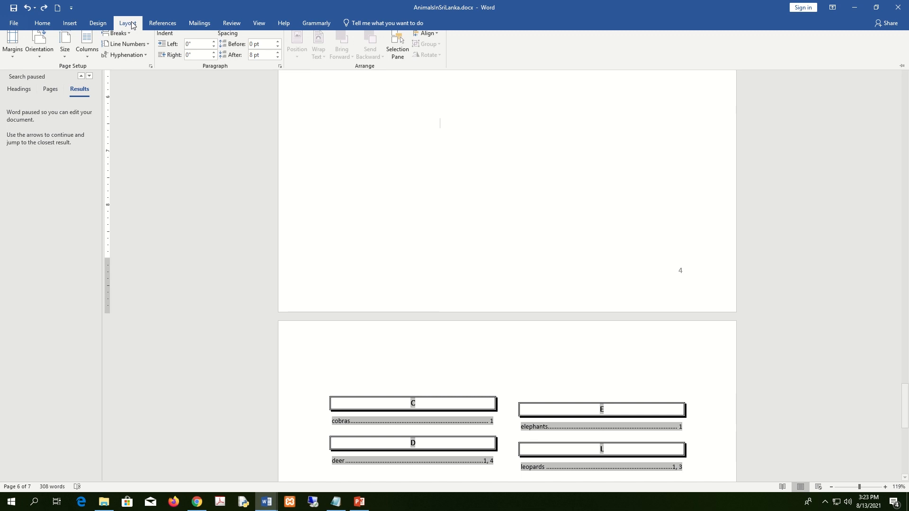
{"action": "left_click", "coordinate": [131, 39]}
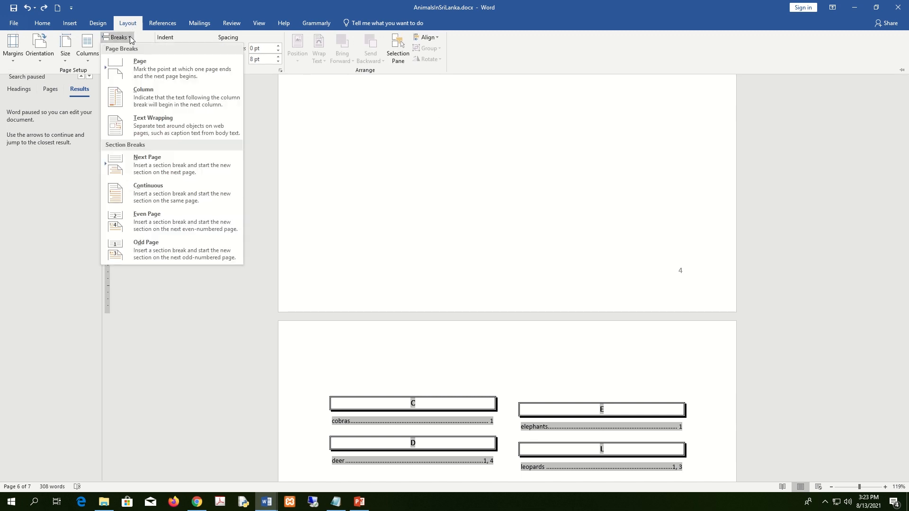
{"action": "left_click", "coordinate": [174, 173]}
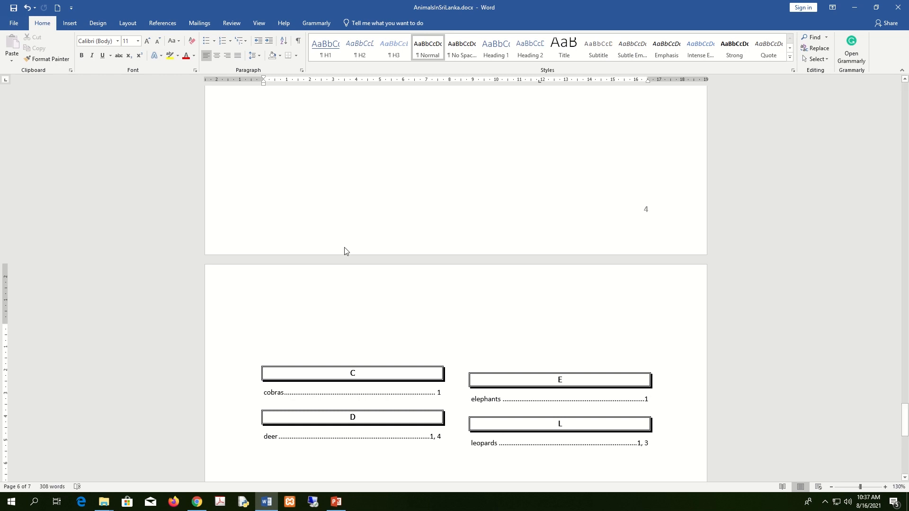
- Open the header of the index page's section for editing and go to that section's footer
{"action": "double_click", "coordinate": [323, 288]}
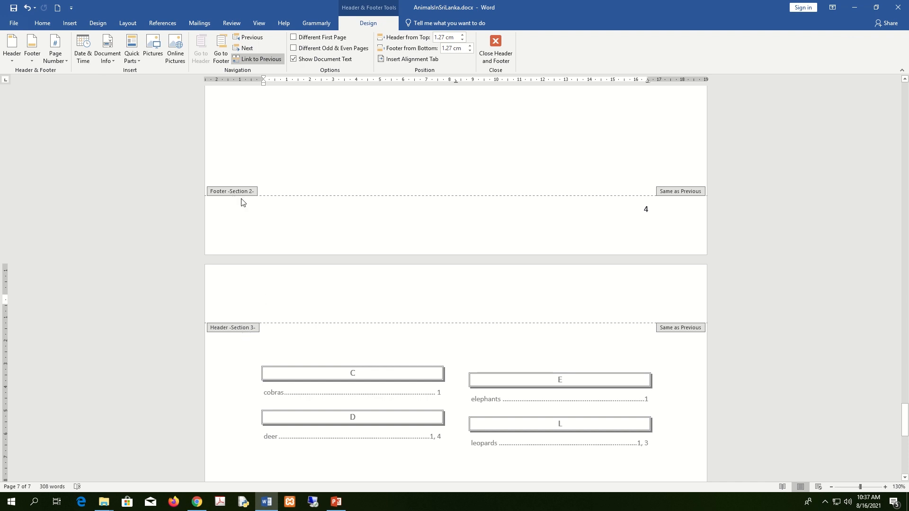
{"action": "left_click", "coordinate": [625, 206]}
{"action": "left_click", "coordinate": [331, 301]}
{"action": "scroll", "coordinate": [440, 323], "scroll_direction": "down", "scroll_amount": 10}
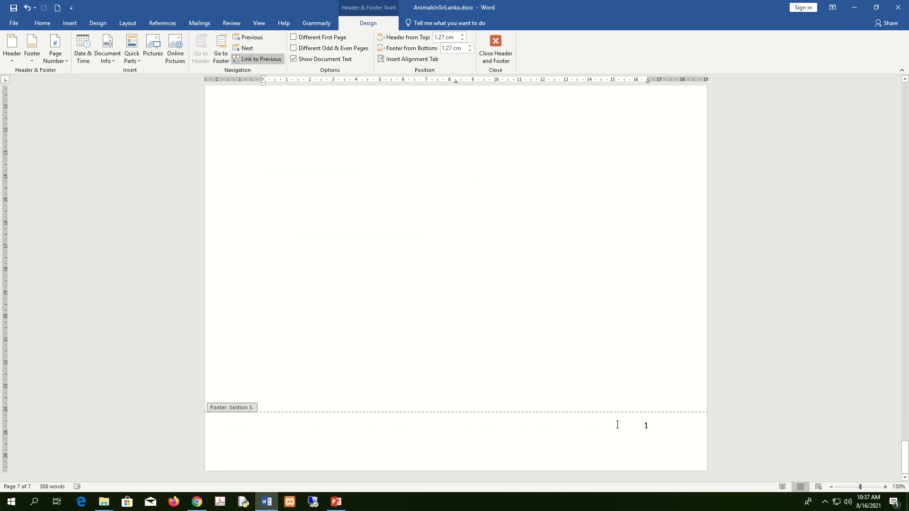
- Set the page number in the index section's footer to continue from the previous section
{"action": "left_click", "coordinate": [647, 435]}
{"action": "double_click", "coordinate": [646, 426]}
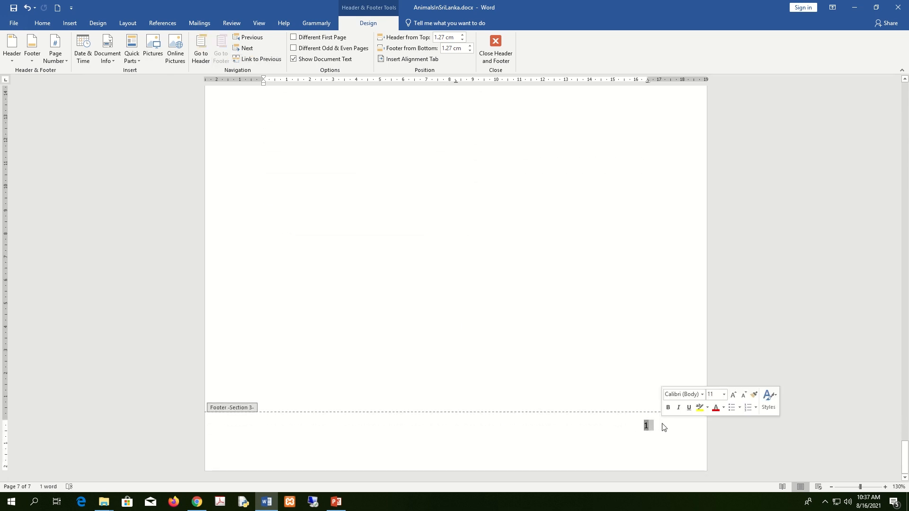
{"action": "key", "text": "Down"}
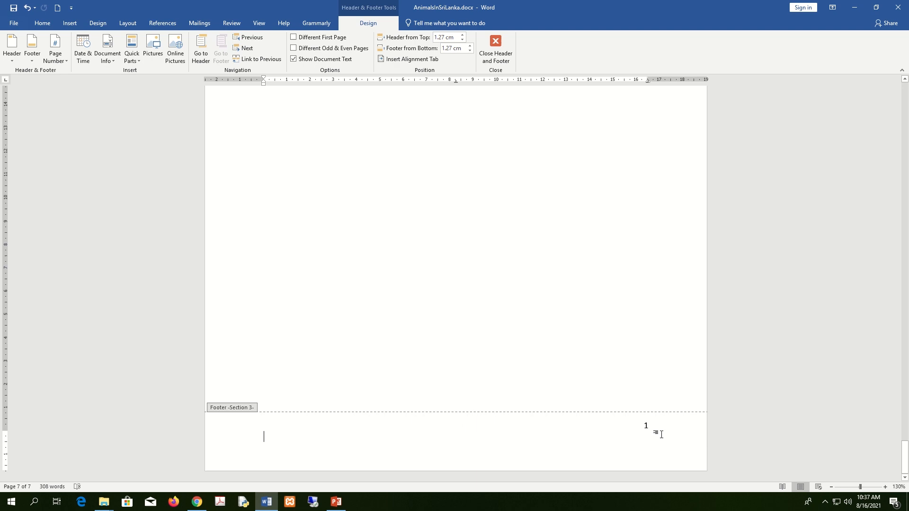
{"action": "double_click", "coordinate": [646, 426]}
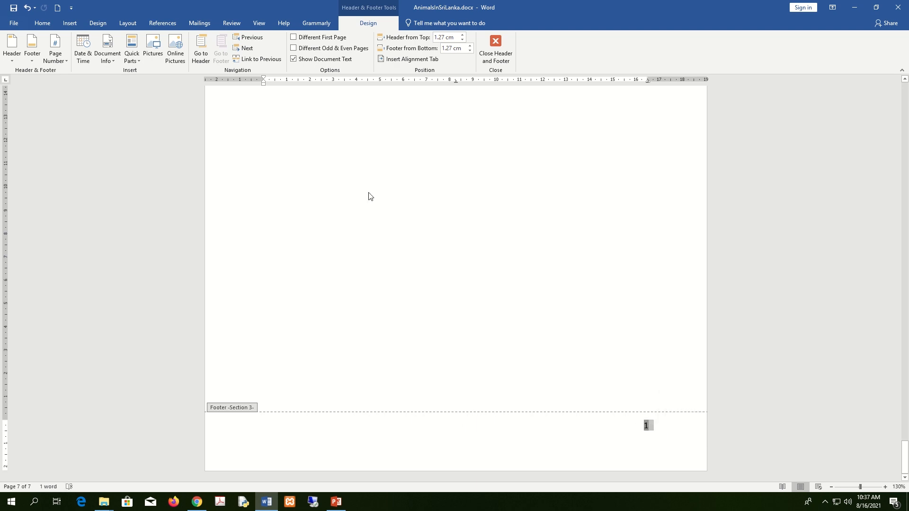
{"action": "left_click", "coordinate": [670, 443]}
{"action": "left_click", "coordinate": [635, 431]}
{"action": "left_click", "coordinate": [55, 54]}
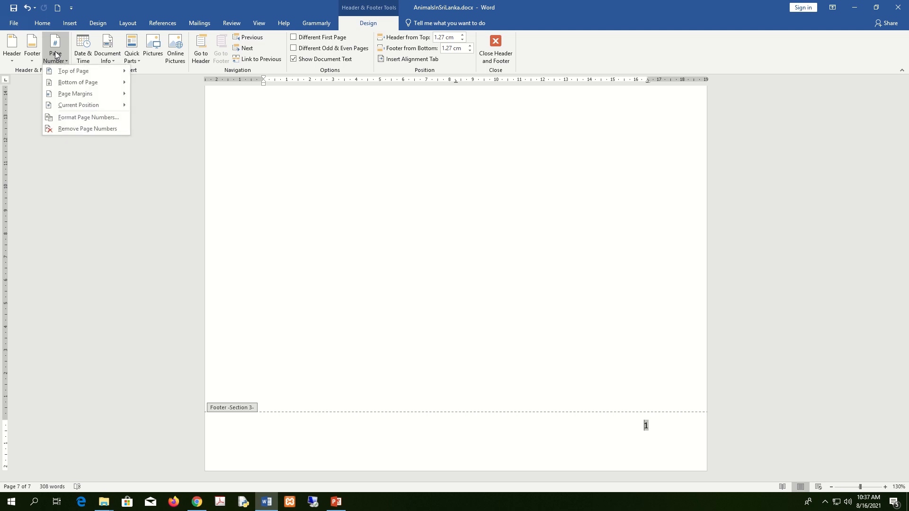
{"action": "left_click", "coordinate": [90, 117]}
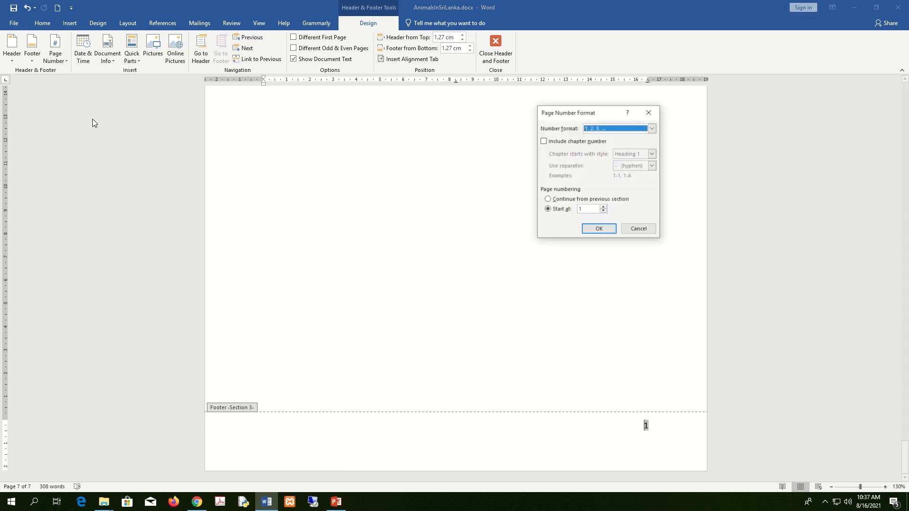
{"action": "left_click", "coordinate": [549, 200]}
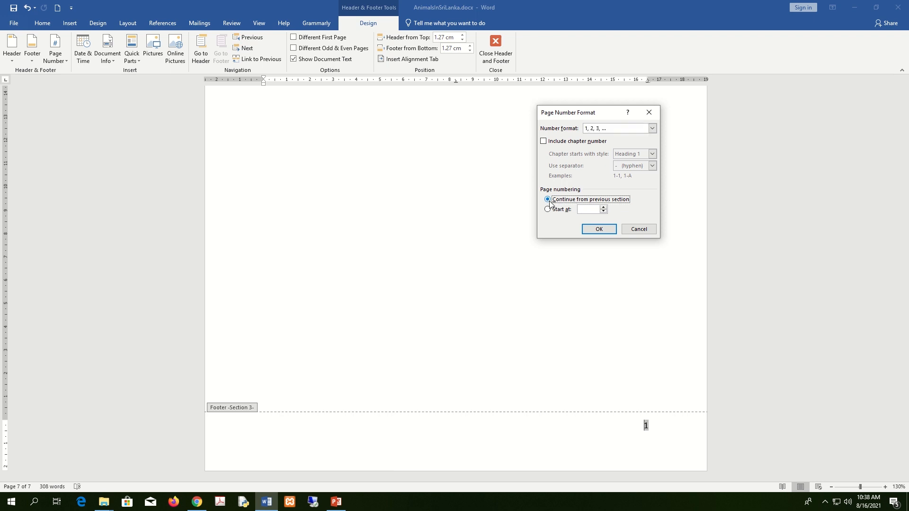
{"action": "left_click", "coordinate": [600, 230]}
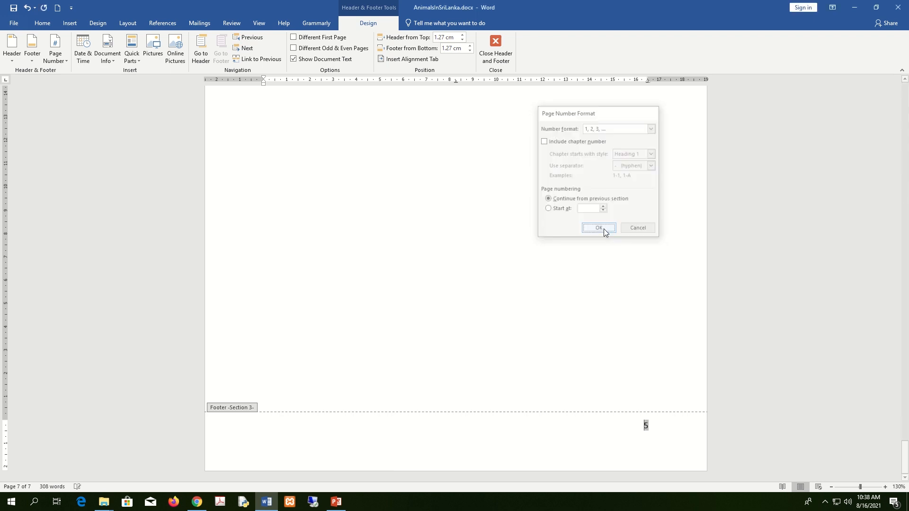
{"action": "double_click", "coordinate": [645, 425]}
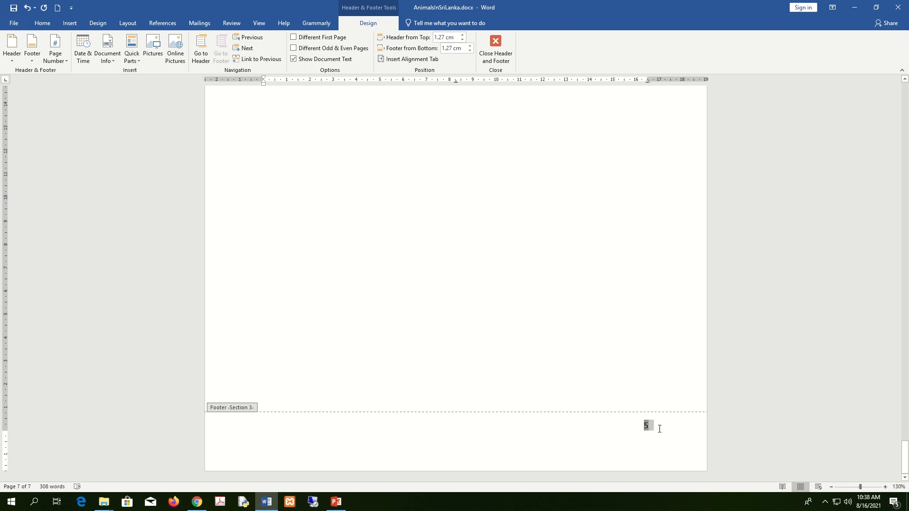
- Compare the footer page numbers of the index page and the page before it, and close header and footer editing
{"action": "scroll", "coordinate": [528, 355], "scroll_direction": "up", "scroll_amount": 9}
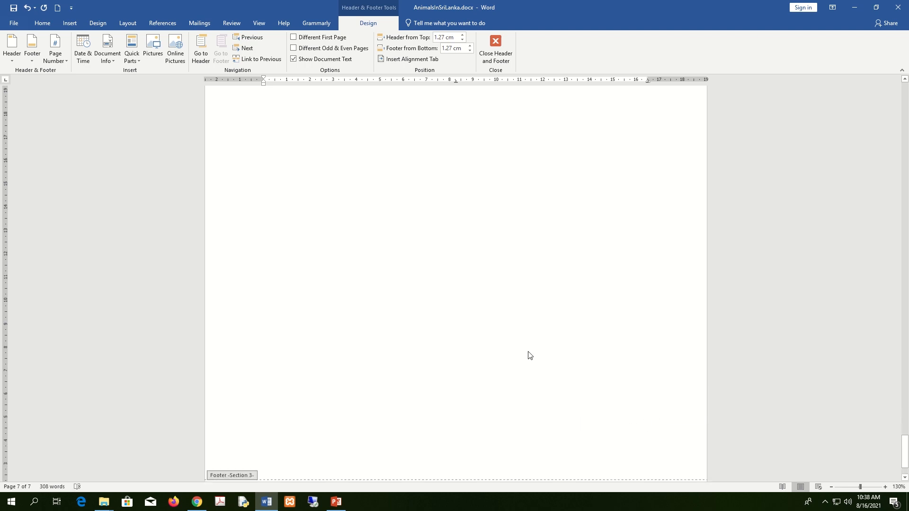
{"action": "scroll", "coordinate": [529, 355], "scroll_direction": "up", "scroll_amount": 1}
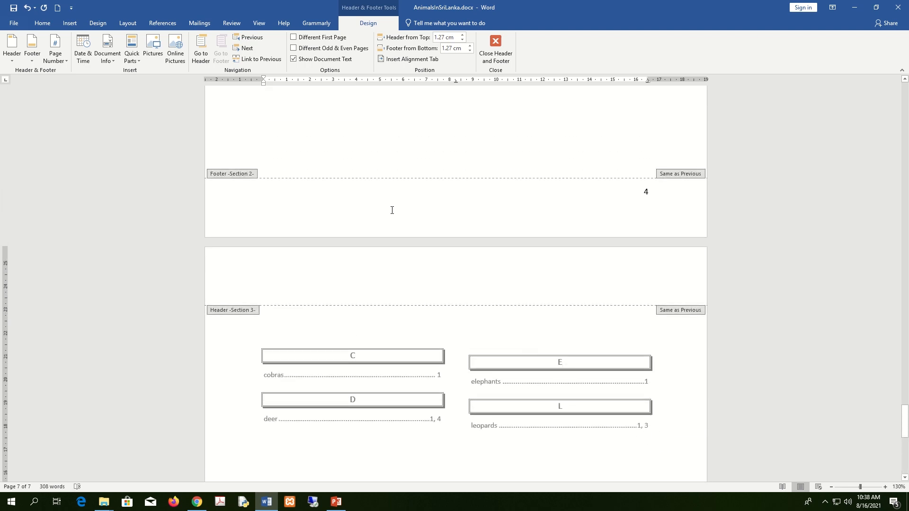
{"action": "left_click", "coordinate": [302, 208]}
{"action": "left_click_drag", "start_coordinate": [643, 196], "coordinate": [655, 195]}
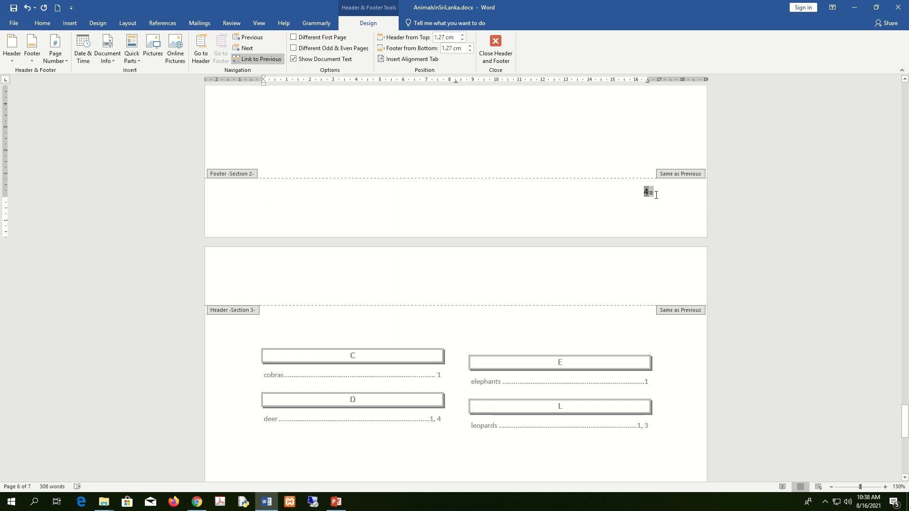
{"action": "scroll", "coordinate": [651, 380], "scroll_direction": "down", "scroll_amount": 4}
{"action": "scroll", "coordinate": [652, 398], "scroll_direction": "down", "scroll_amount": 6}
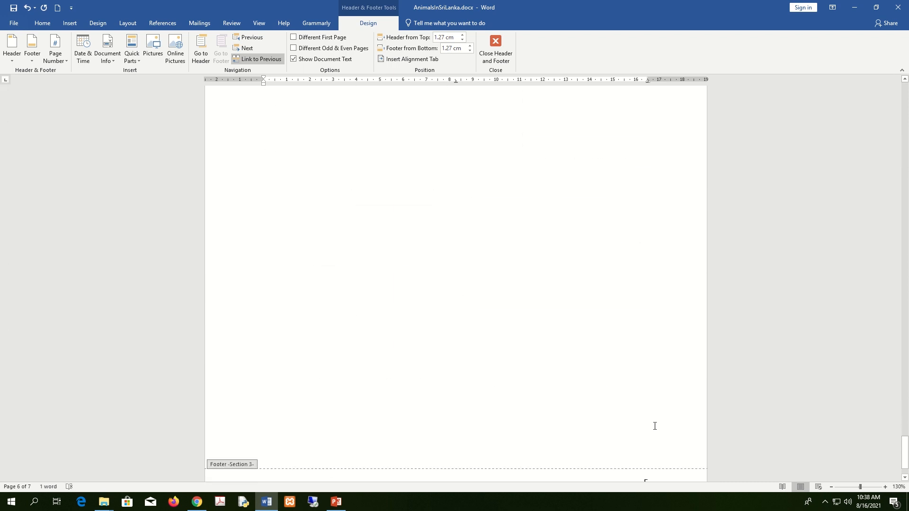
{"action": "scroll", "coordinate": [654, 427], "scroll_direction": "up", "scroll_amount": 8}
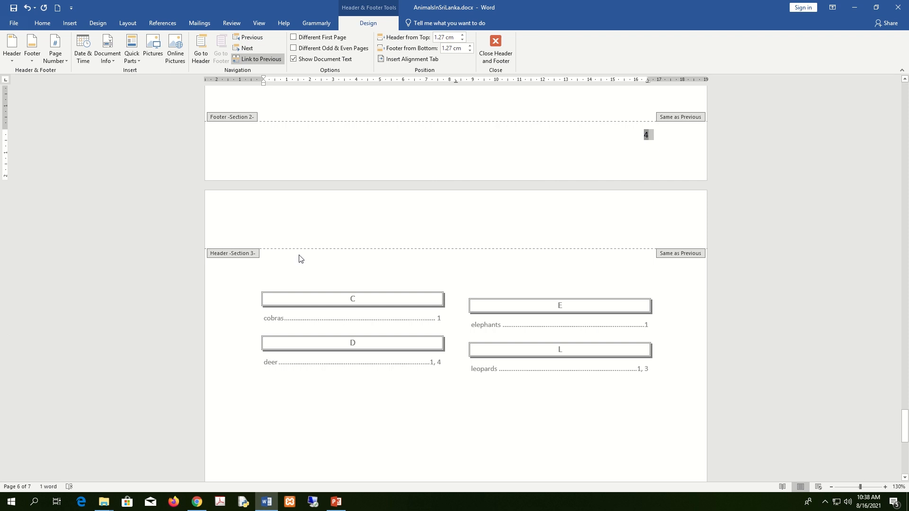
{"action": "left_click", "coordinate": [506, 61]}
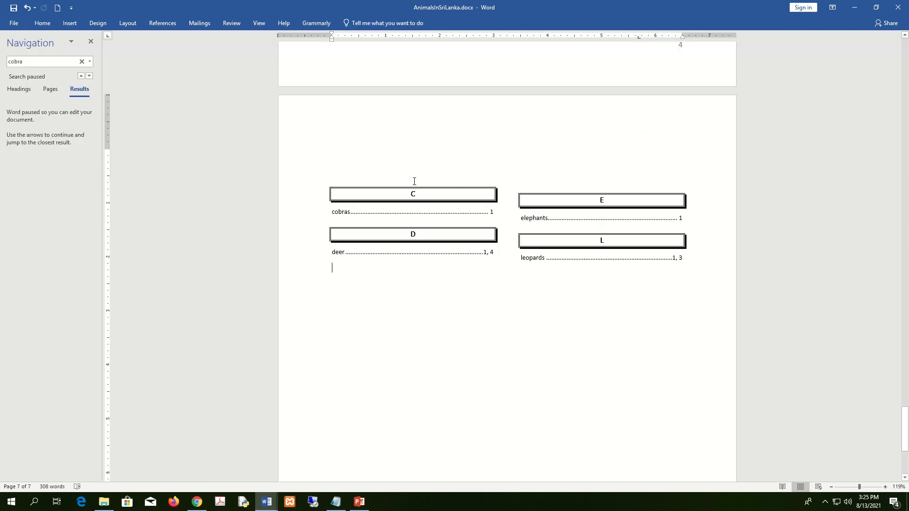
- Try to apply landscape orientation to the index page with the scope This section
{"action": "left_click", "coordinate": [132, 24]}
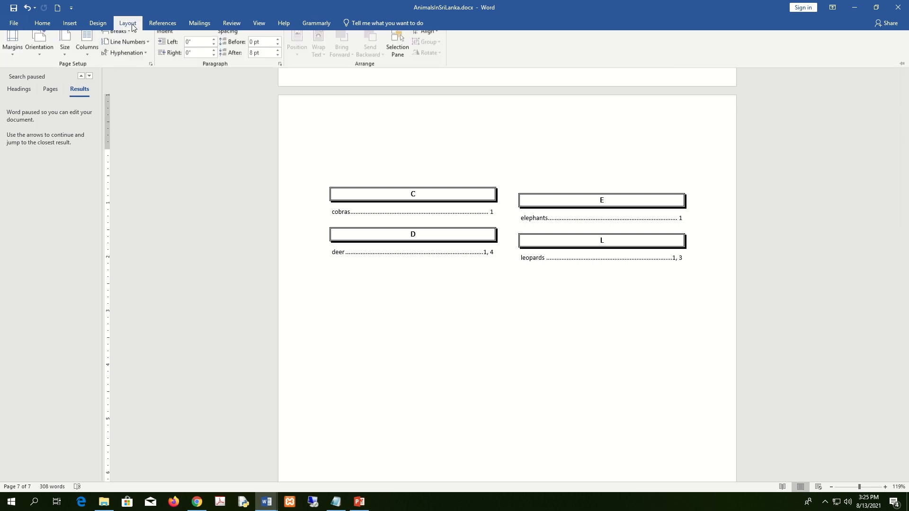
{"action": "left_click", "coordinate": [151, 71]}
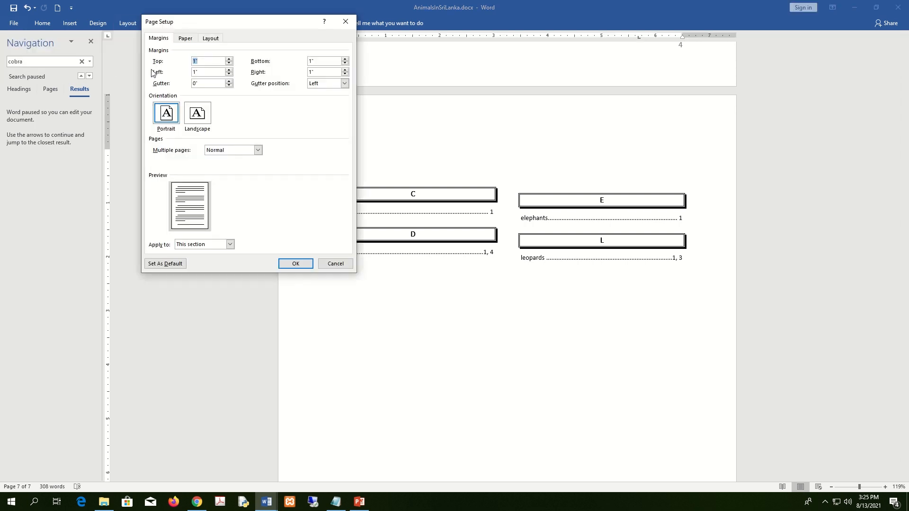
{"action": "left_click", "coordinate": [230, 245]}
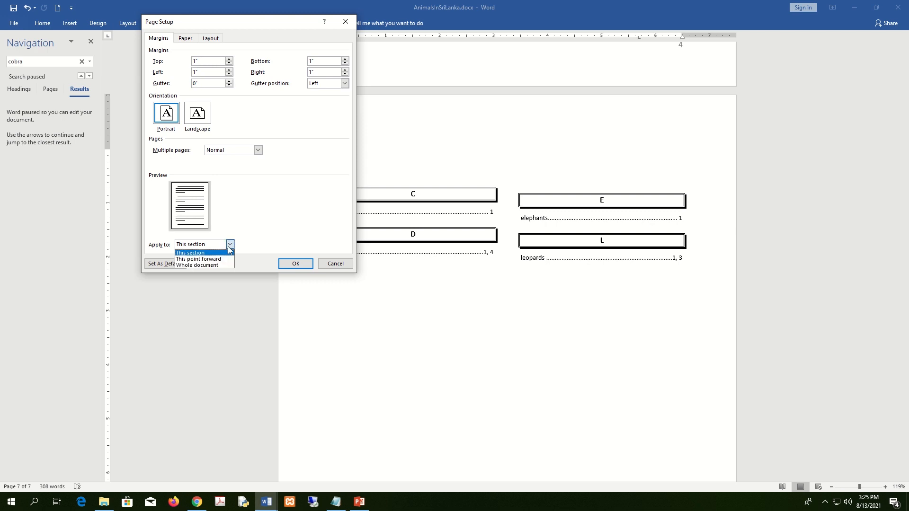
{"action": "left_click", "coordinate": [251, 232]}
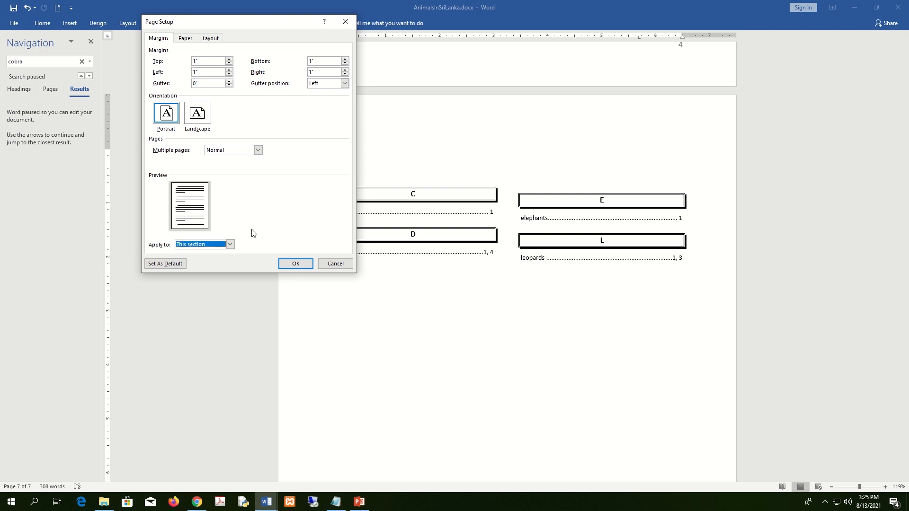
{"action": "left_click", "coordinate": [196, 113]}
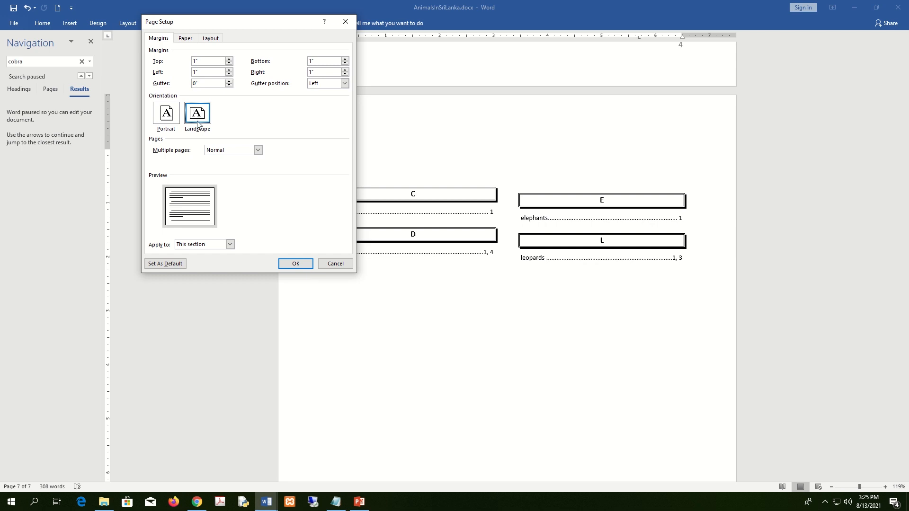
{"action": "left_click", "coordinate": [229, 244]}
{"action": "left_click", "coordinate": [224, 254]}
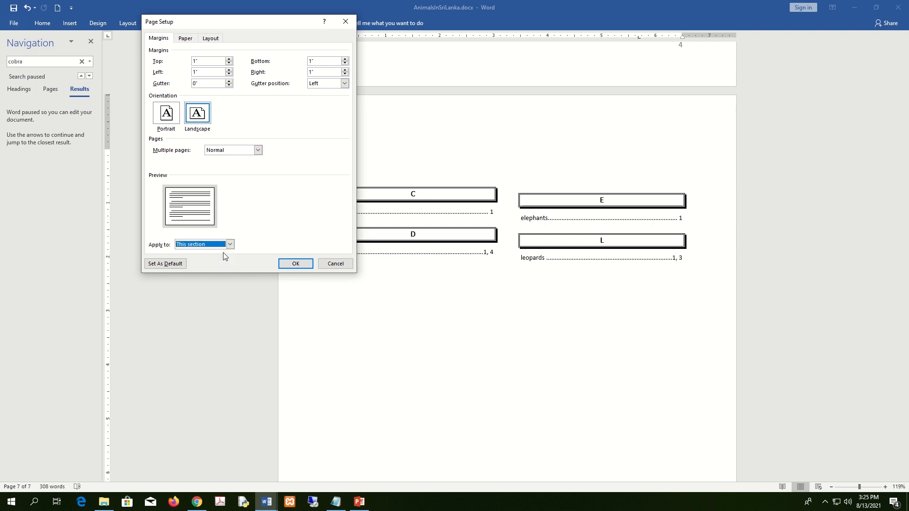
{"action": "mouse_move", "coordinate": [370, 4]}
{"action": "left_click", "coordinate": [388, 22]}
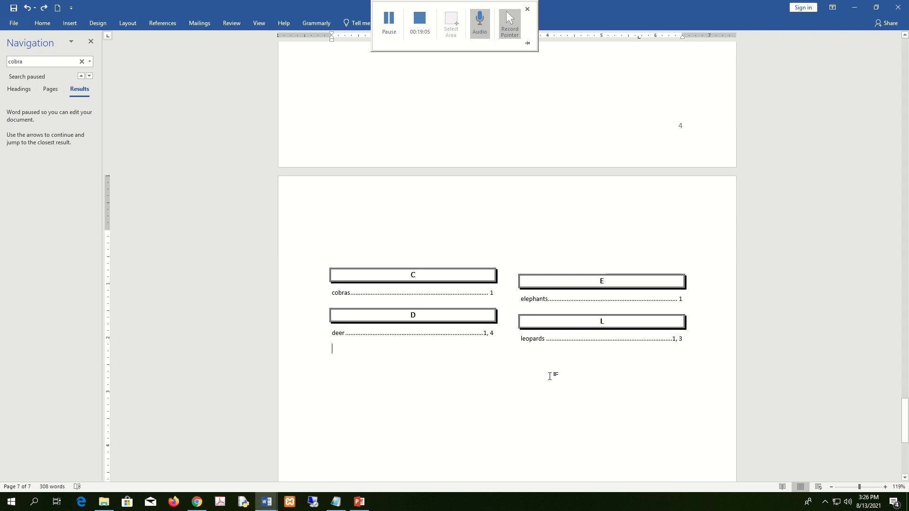
- Select all the content of the index page and apply landscape orientation to the Selected sections
{"action": "left_click", "coordinate": [344, 261]}
{"action": "left_click_drag", "start_coordinate": [344, 261], "coordinate": [317, 231]}
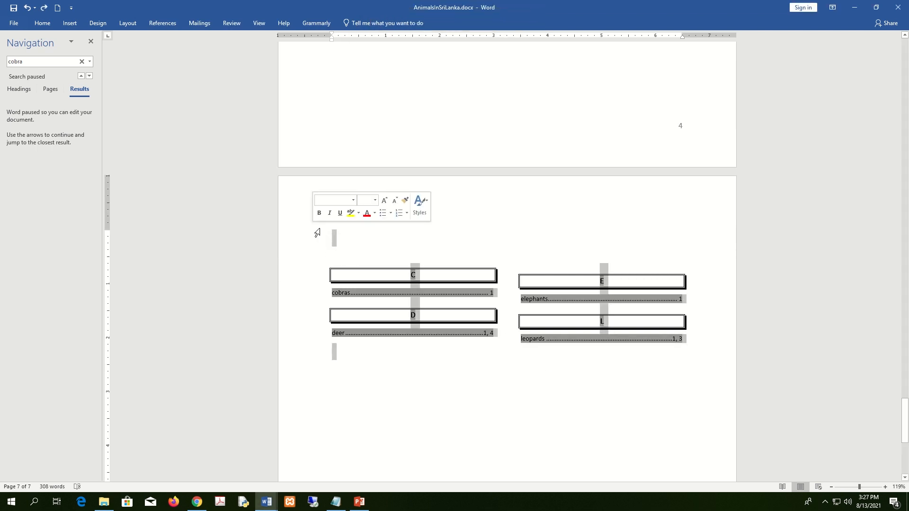
{"action": "scroll", "coordinate": [520, 357], "scroll_direction": "down", "scroll_amount": 8}
{"action": "scroll", "coordinate": [520, 358], "scroll_direction": "up", "scroll_amount": 5}
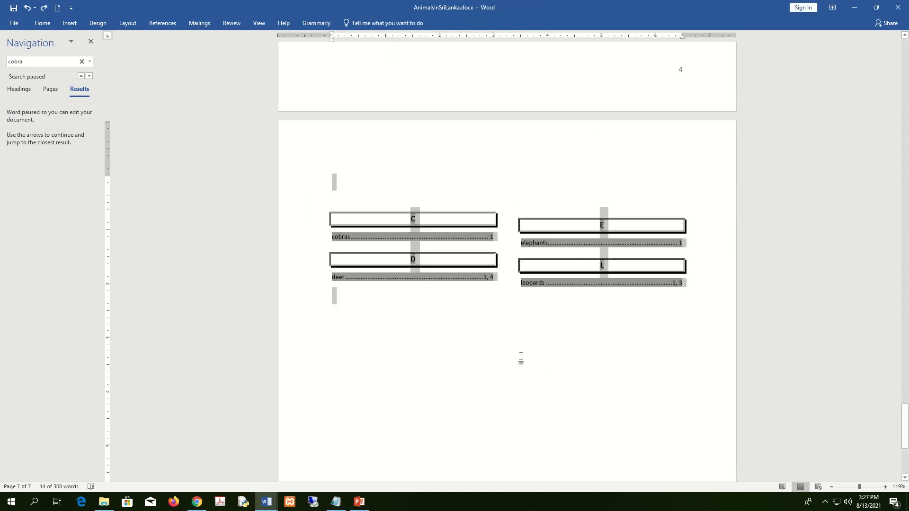
{"action": "left_click", "coordinate": [128, 23]}
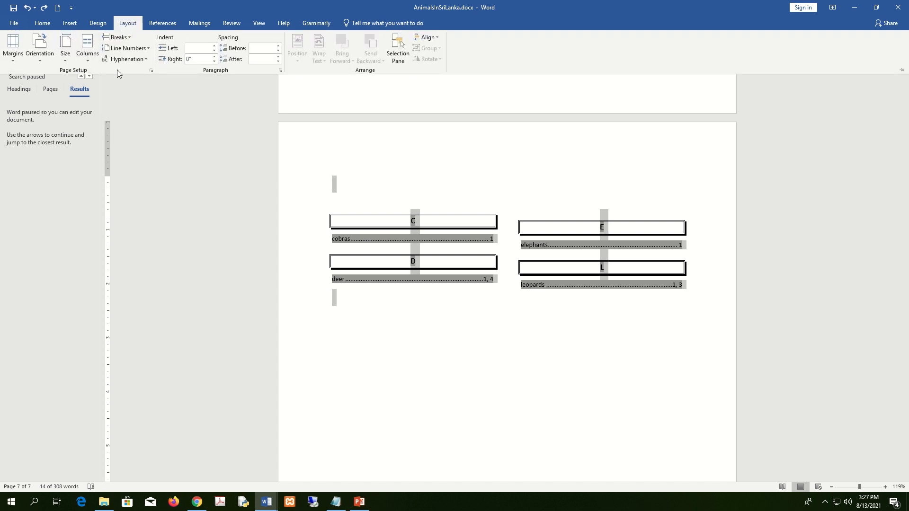
{"action": "left_click", "coordinate": [151, 71]}
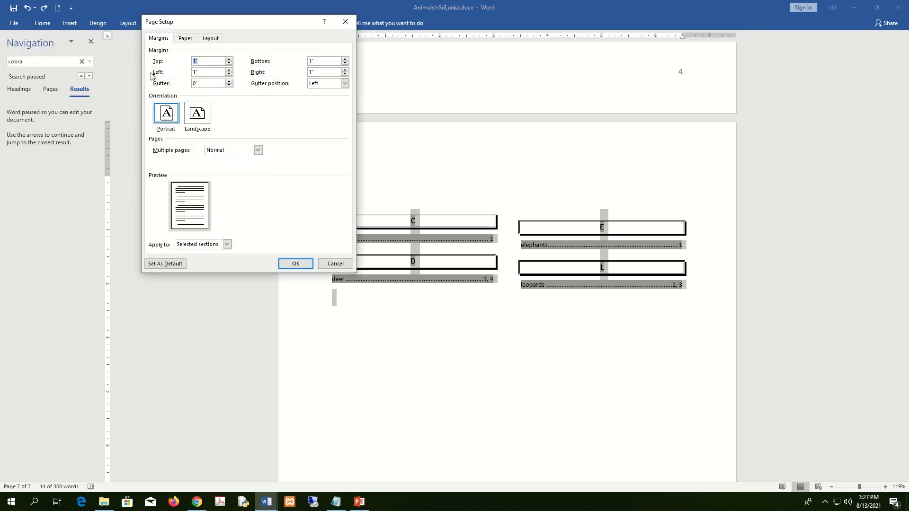
{"action": "left_click", "coordinate": [198, 114]}
{"action": "left_click", "coordinate": [227, 245]}
{"action": "left_click", "coordinate": [228, 249]}
{"action": "left_click", "coordinate": [228, 246]}
{"action": "left_click", "coordinate": [228, 249]}
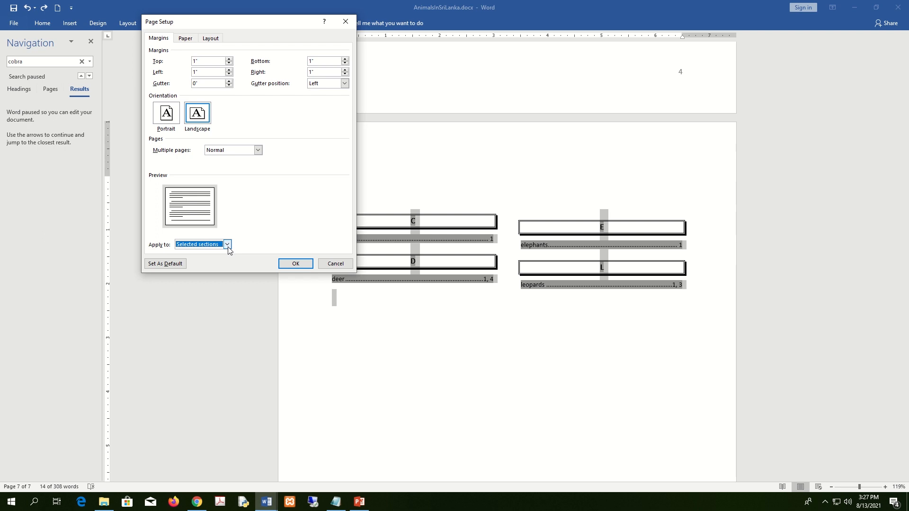
{"action": "left_click", "coordinate": [295, 264]}
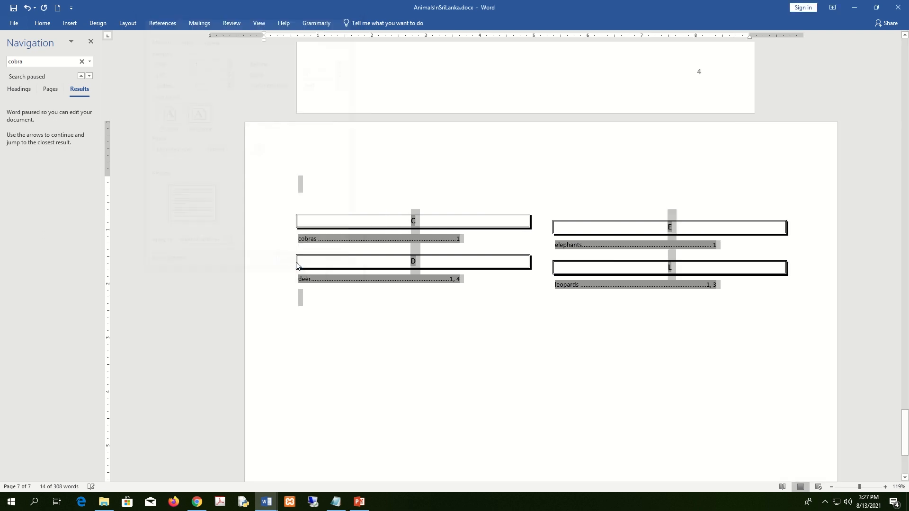
- Examine the orientation and footer page numbers of the index page and the page before it
{"action": "left_click", "coordinate": [473, 323]}
{"action": "scroll", "coordinate": [477, 324], "scroll_direction": "down", "scroll_amount": 2}
{"action": "scroll", "coordinate": [477, 325], "scroll_direction": "up", "scroll_amount": 5}
{"action": "scroll", "coordinate": [477, 324], "scroll_direction": "down", "scroll_amount": 5}
{"action": "scroll", "coordinate": [476, 329], "scroll_direction": "up", "scroll_amount": 3}
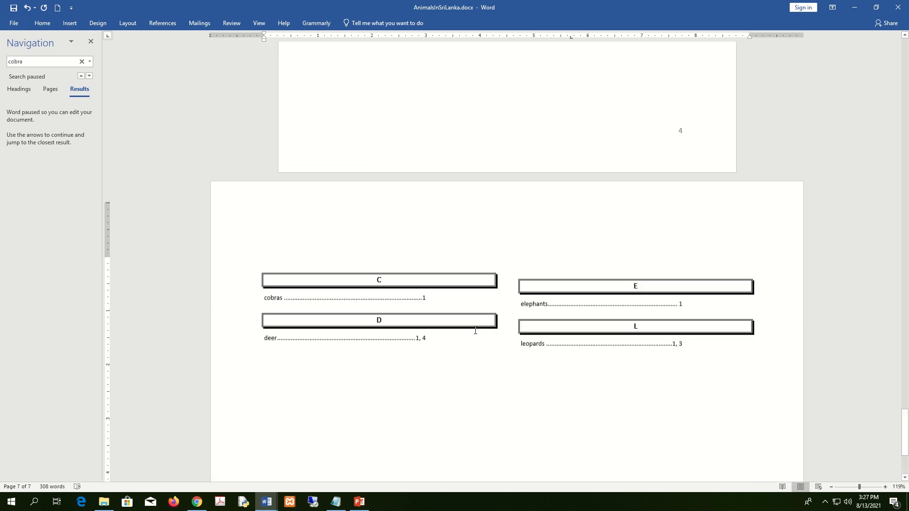
{"action": "scroll", "coordinate": [476, 329], "scroll_direction": "down", "scroll_amount": 3}
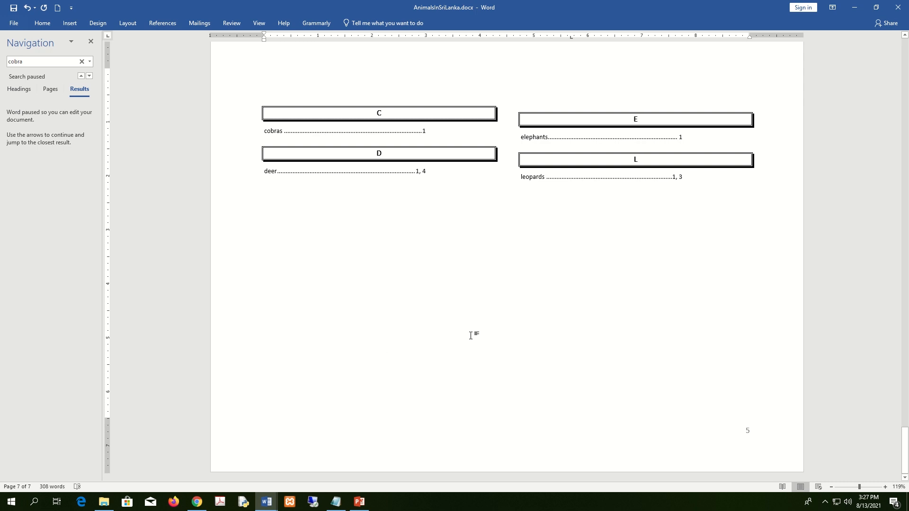
{"action": "scroll", "coordinate": [471, 336], "scroll_direction": "up", "scroll_amount": 6}
{"action": "scroll", "coordinate": [468, 341], "scroll_direction": "down", "scroll_amount": 4}
{"action": "scroll", "coordinate": [467, 352], "scroll_direction": "down", "scroll_amount": 3}
{"action": "scroll", "coordinate": [467, 352], "scroll_direction": "up", "scroll_amount": 3}
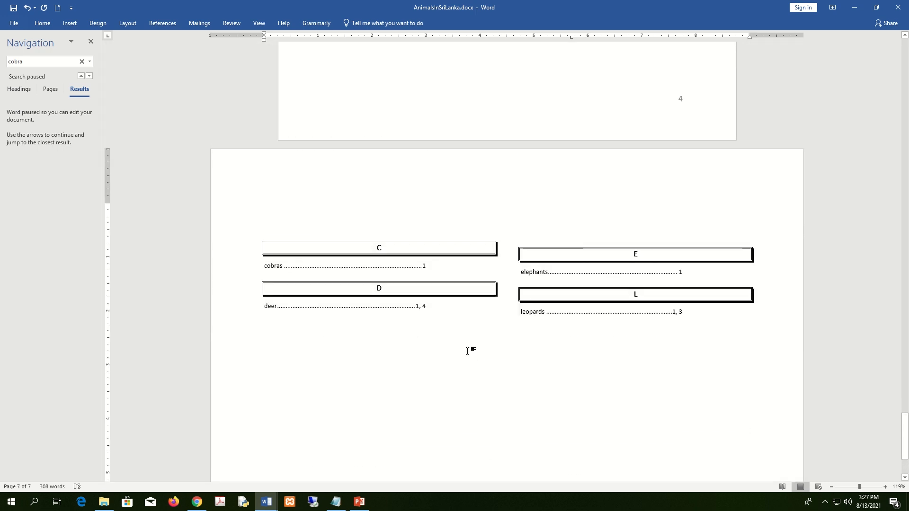
{"action": "scroll", "coordinate": [467, 352], "scroll_direction": "down", "scroll_amount": 3}
{"action": "scroll", "coordinate": [467, 351], "scroll_direction": "up", "scroll_amount": 4}
- Select all the index page content again and reapply landscape orientation to the Selected sections only
{"action": "key", "text": "ctrl+a"}
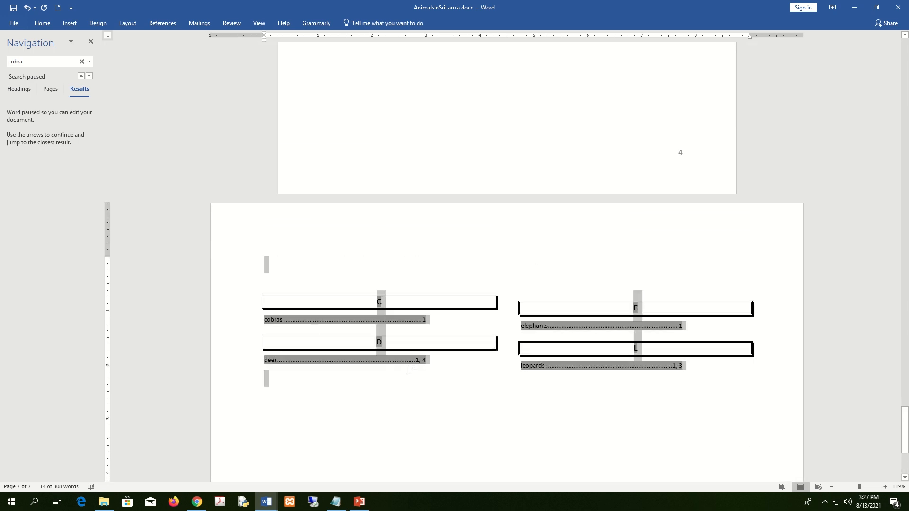
{"action": "left_click", "coordinate": [541, 395]}
{"action": "left_click_drag", "start_coordinate": [694, 405], "coordinate": [262, 264]}
{"action": "left_click", "coordinate": [693, 398]}
{"action": "left_click_drag", "start_coordinate": [703, 396], "coordinate": [122, 246]}
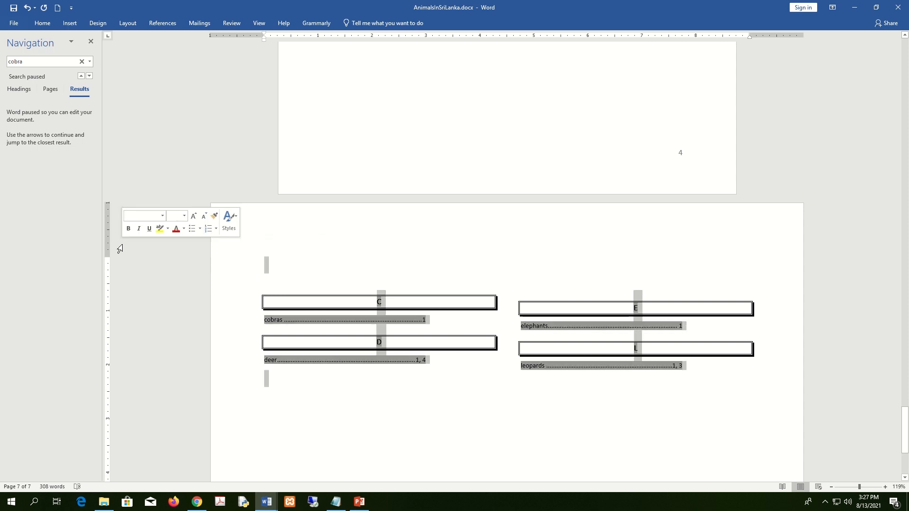
{"action": "left_click", "coordinate": [127, 24]}
{"action": "left_click", "coordinate": [150, 59]}
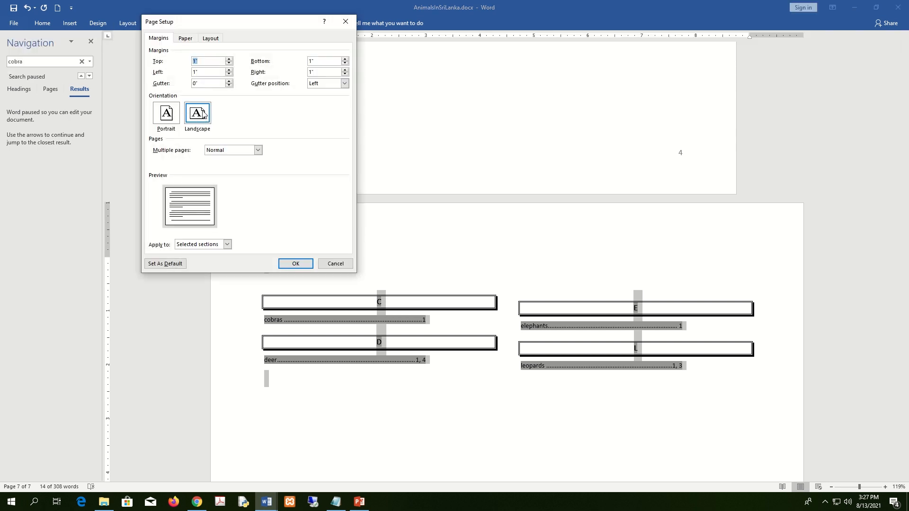
{"action": "left_click", "coordinate": [228, 245]}
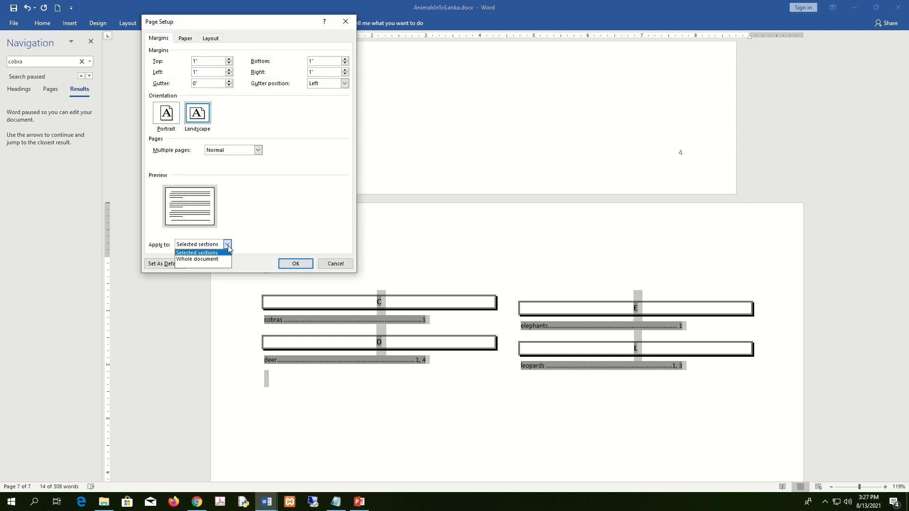
{"action": "left_click", "coordinate": [221, 253]}
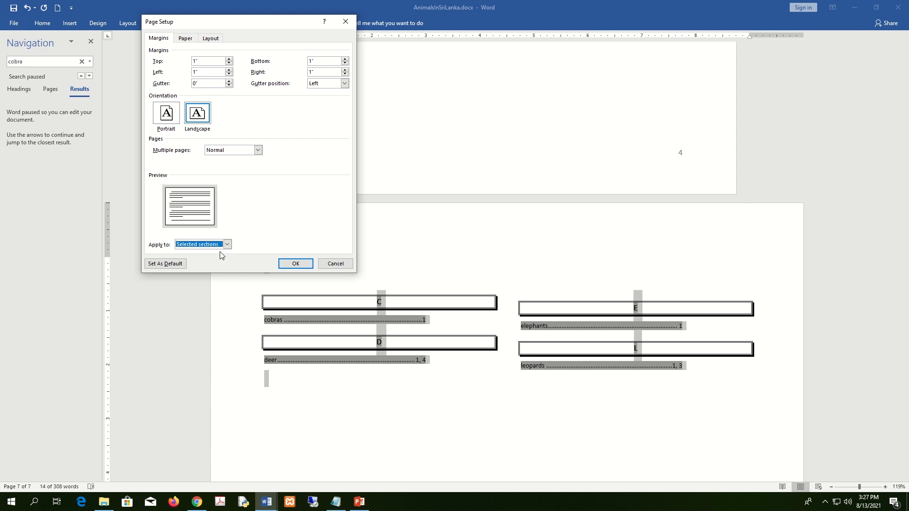
{"action": "left_click", "coordinate": [228, 244]}
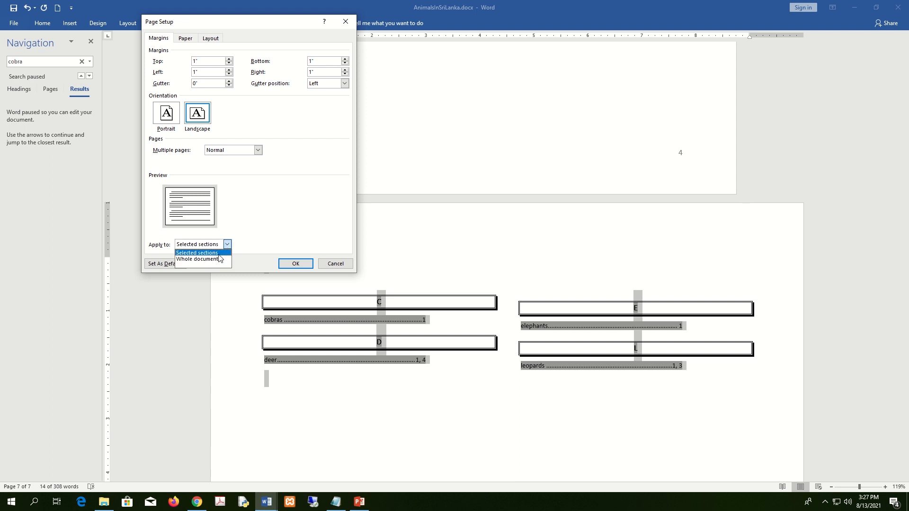
{"action": "left_click", "coordinate": [219, 258]}
{"action": "left_click", "coordinate": [296, 264]}
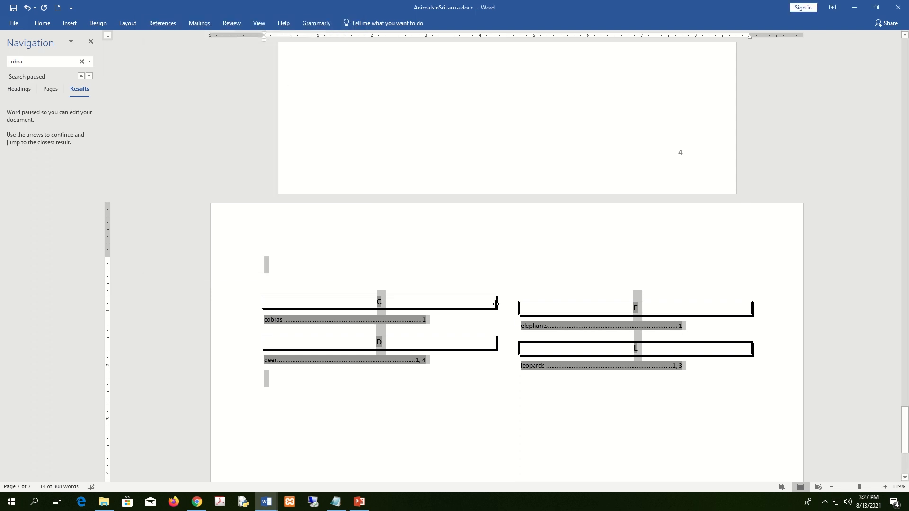
- Place the document beside the assignment sheet and read task 1.14 about the DO NOT COPY watermark
{"action": "key", "text": "super+Right"}
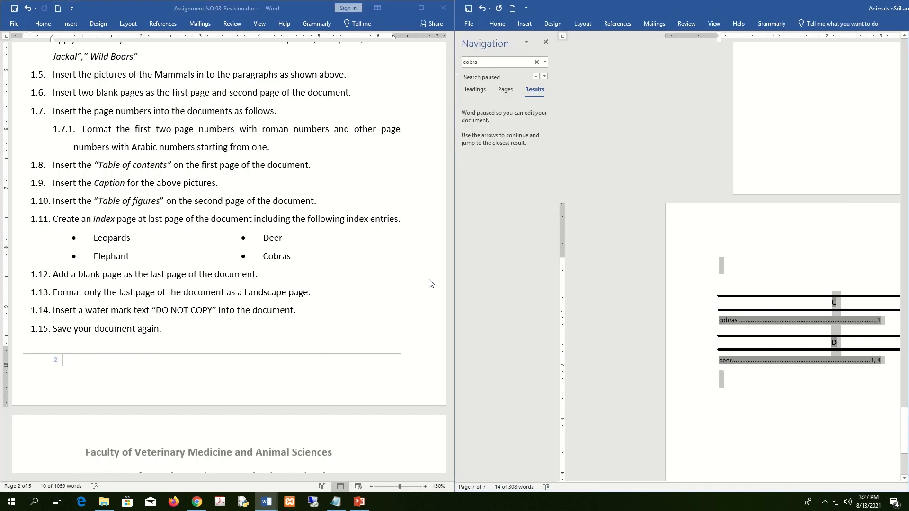
{"action": "left_click", "coordinate": [654, 249]}
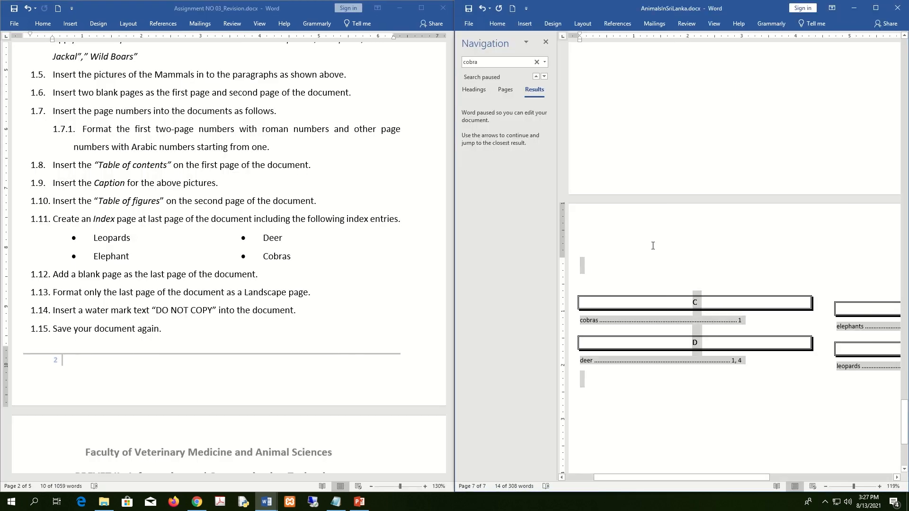
{"action": "scroll", "coordinate": [188, 256], "scroll_direction": "down", "scroll_amount": 3}
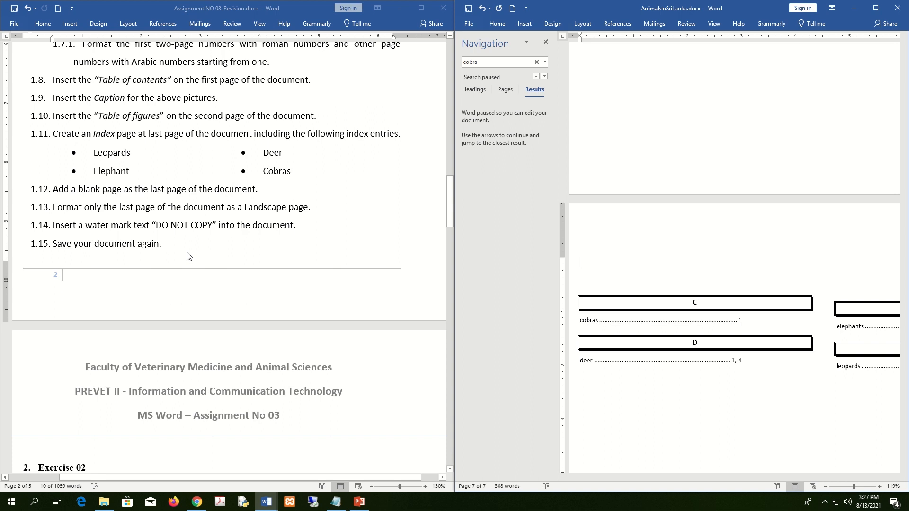
{"action": "left_click", "coordinate": [145, 228]}
{"action": "left_click", "coordinate": [131, 228]}
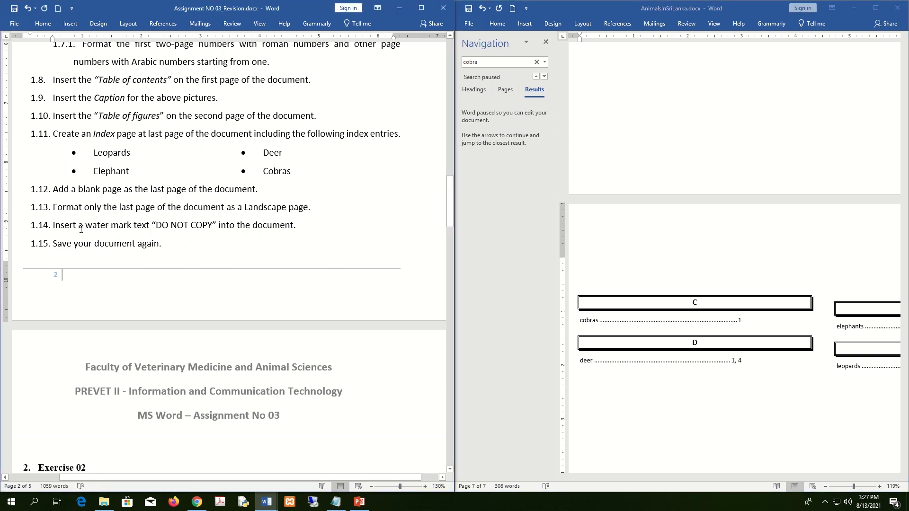
{"action": "left_click_drag", "start_coordinate": [62, 228], "coordinate": [294, 225]}
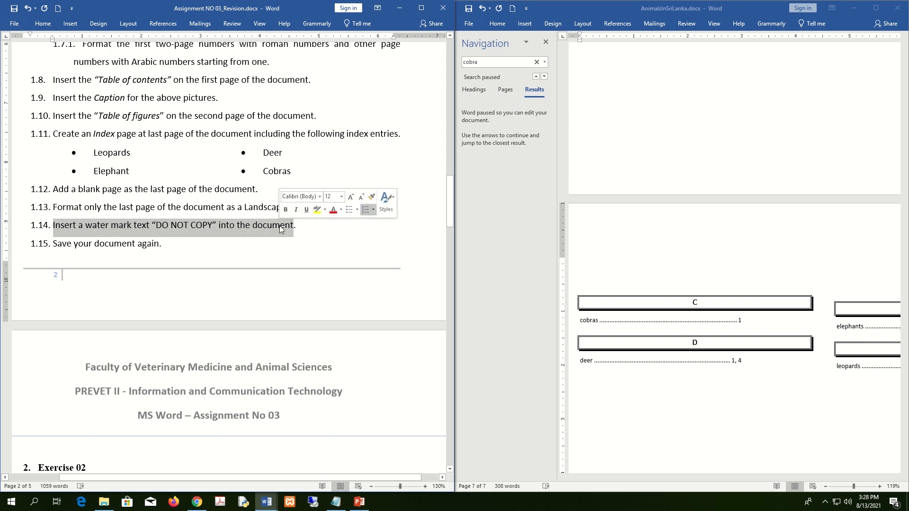
- Maximize AnimalsInSriLanka.docx, close its Navigation pane and return to the page titled Animals in Sri Lanka
{"action": "left_click", "coordinate": [876, 8]}
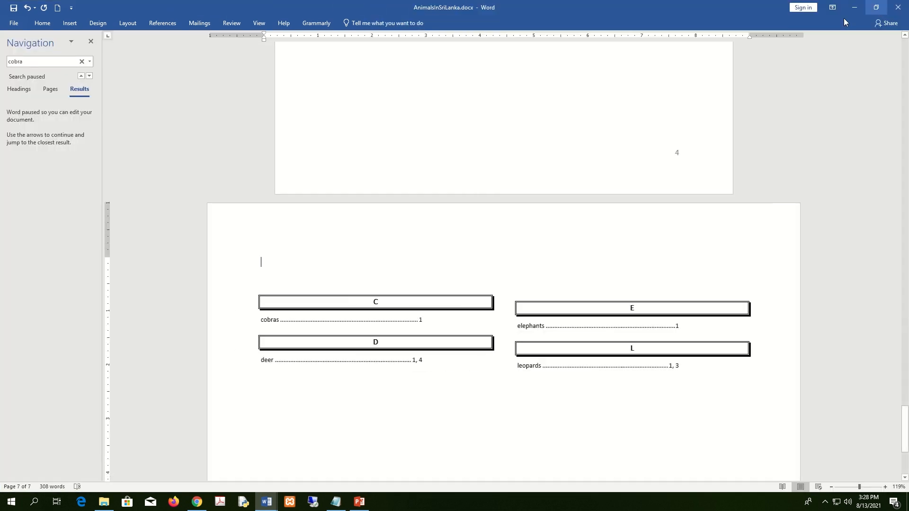
{"action": "left_click", "coordinate": [91, 42]}
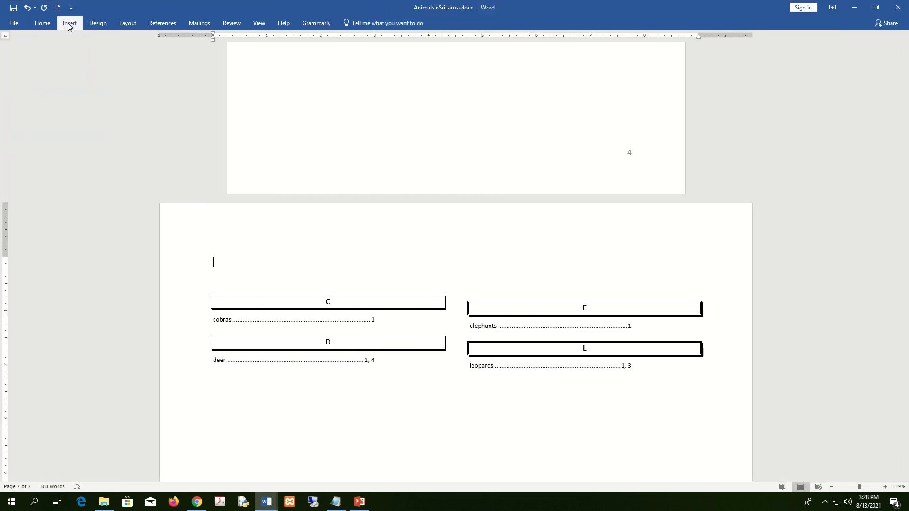
{"action": "left_click", "coordinate": [70, 23]}
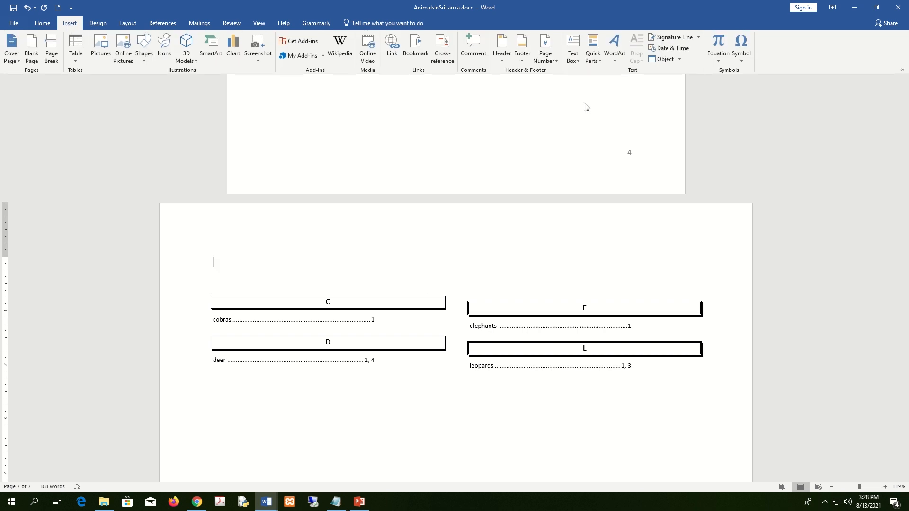
{"action": "scroll", "coordinate": [585, 107], "scroll_direction": "up", "scroll_amount": 15}
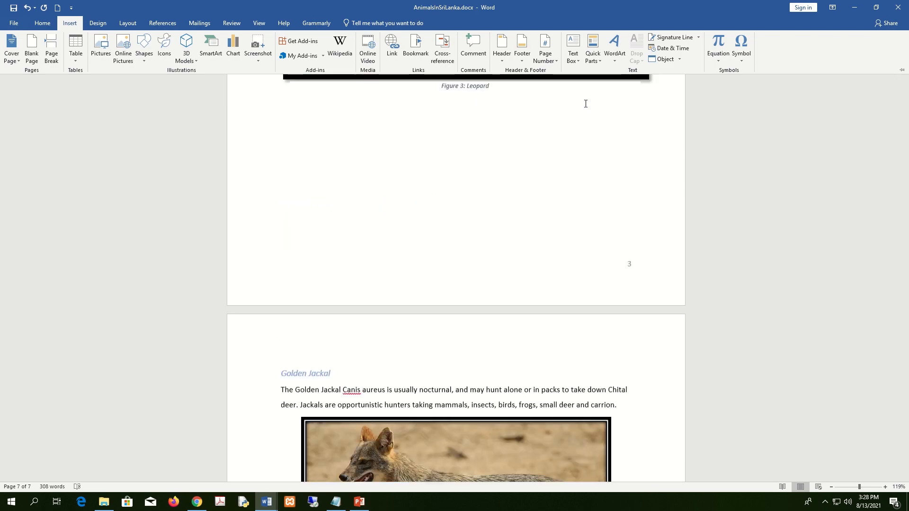
{"action": "scroll", "coordinate": [585, 104], "scroll_direction": "up", "scroll_amount": 1}
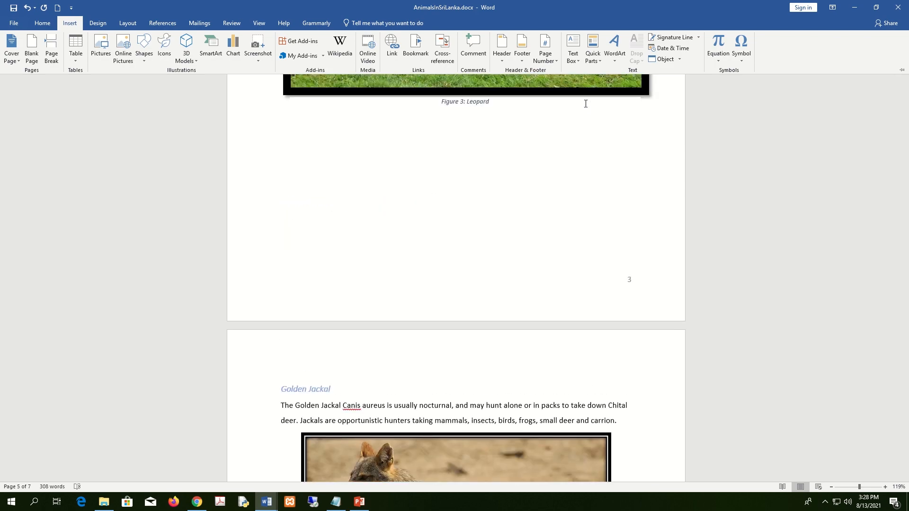
{"action": "scroll", "coordinate": [585, 103], "scroll_direction": "up", "scroll_amount": 20}
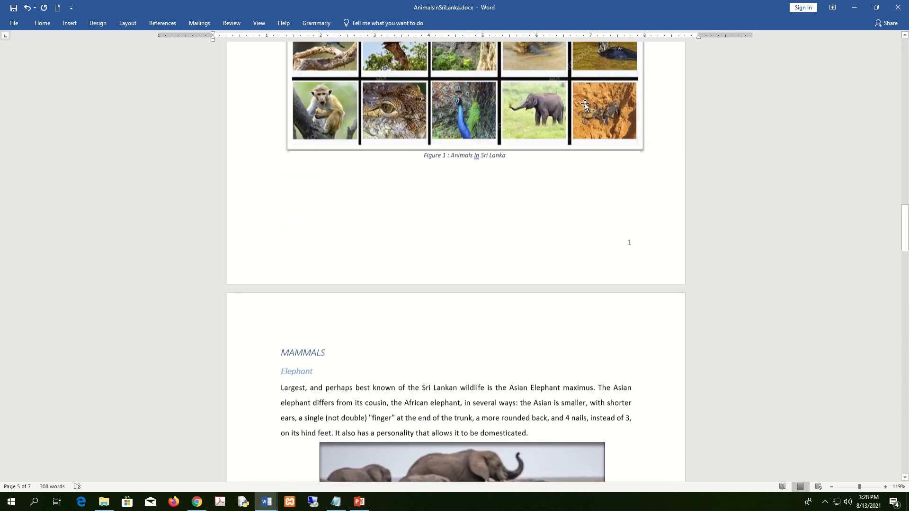
{"action": "scroll", "coordinate": [584, 103], "scroll_direction": "up", "scroll_amount": 12}
{"action": "mouse_move", "coordinate": [386, 3]}
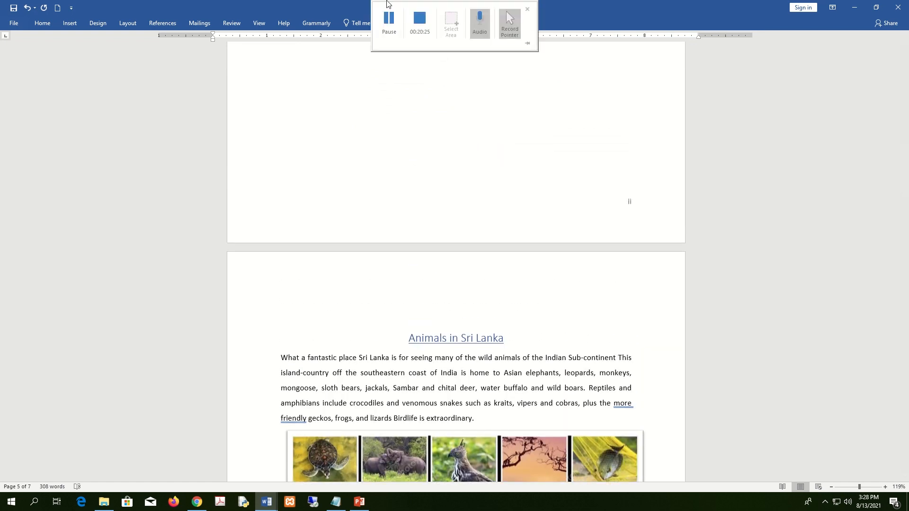
{"action": "left_click", "coordinate": [388, 19]}
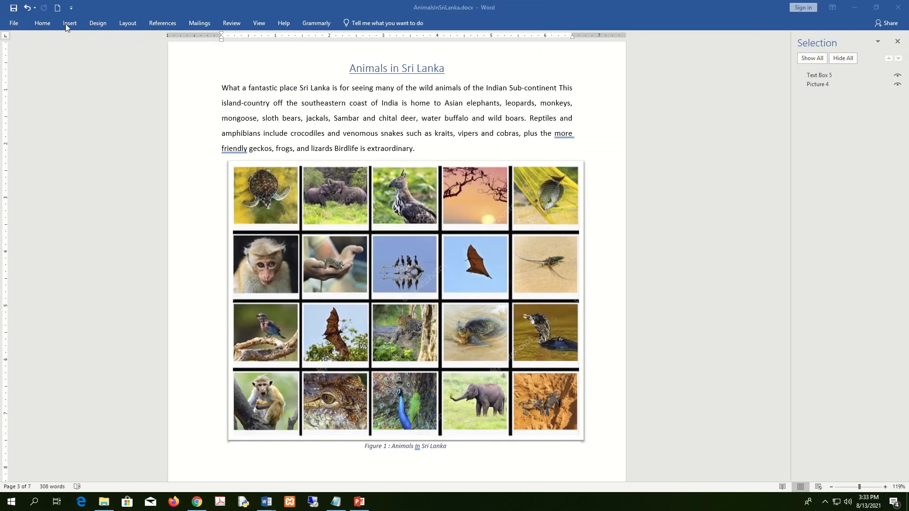
- Add a custom text watermark reading UOP to the document
{"action": "left_click", "coordinate": [97, 22]}
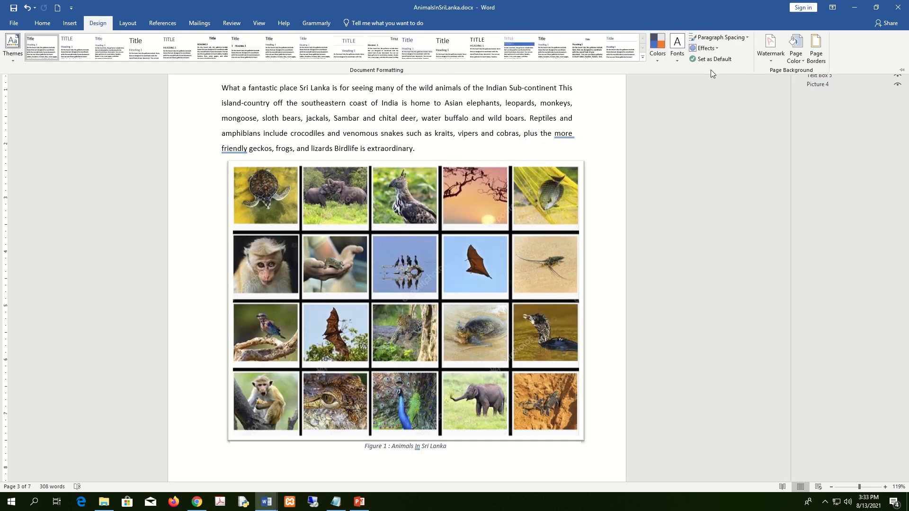
{"action": "left_click", "coordinate": [772, 61]}
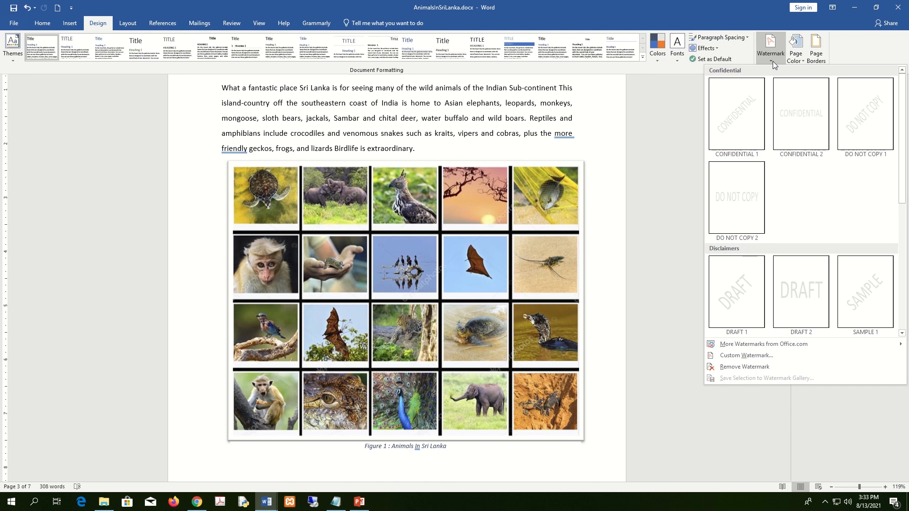
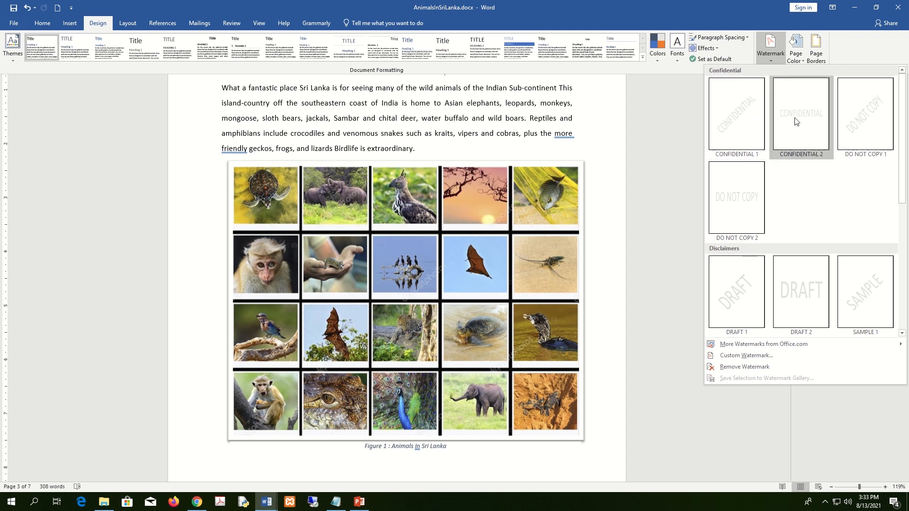
{"action": "left_click", "coordinate": [763, 359]}
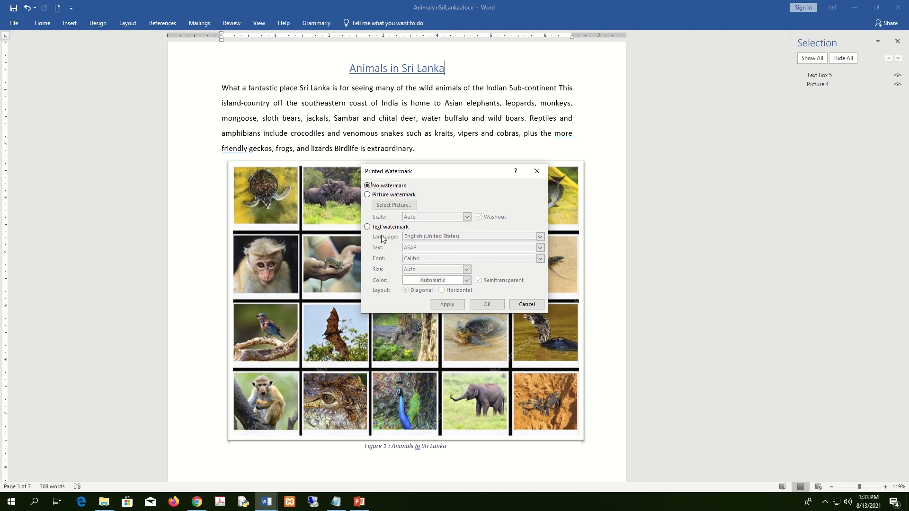
{"action": "left_click", "coordinate": [369, 228]}
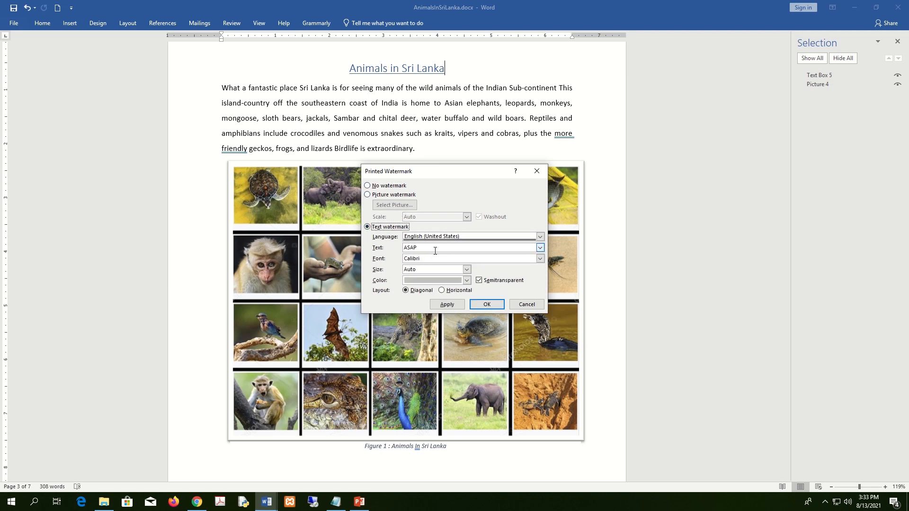
{"action": "left_click_drag", "start_coordinate": [436, 249], "coordinate": [381, 246]}
{"action": "type", "text": "UOP"}
{"action": "left_click", "coordinate": [487, 305]}
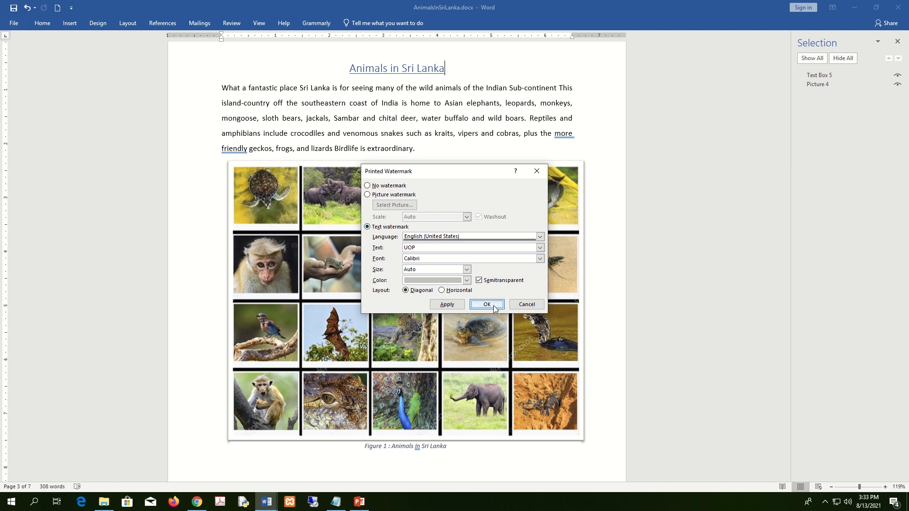
- Examine how the watermark appears on the pages from the first figure through to the landscape index page
{"action": "scroll", "coordinate": [478, 258], "scroll_direction": "down", "scroll_amount": 3}
{"action": "scroll", "coordinate": [476, 198], "scroll_direction": "down", "scroll_amount": 13}
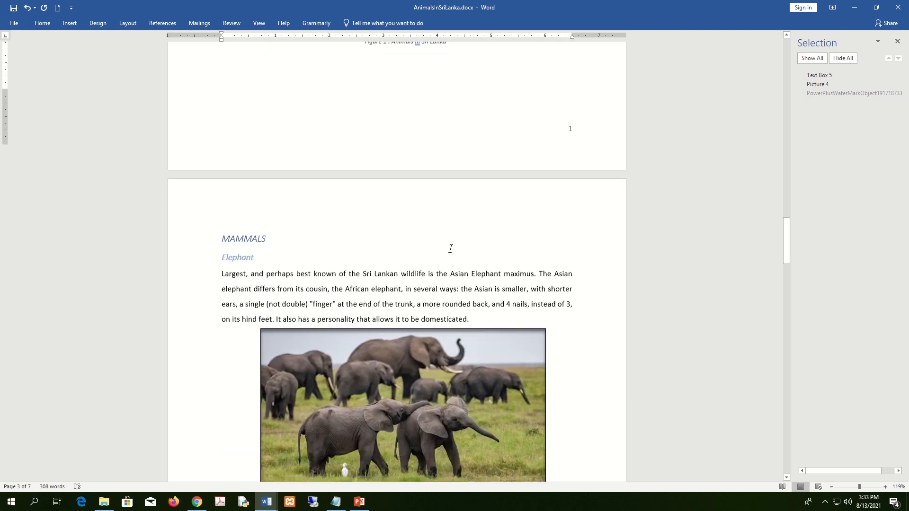
{"action": "scroll", "coordinate": [410, 258], "scroll_direction": "down", "scroll_amount": 10}
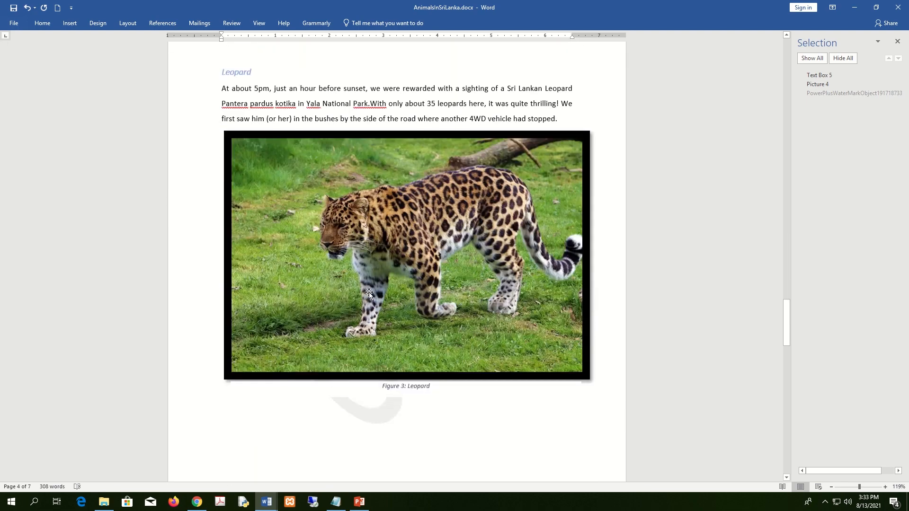
{"action": "scroll", "coordinate": [374, 284], "scroll_direction": "down", "scroll_amount": 16}
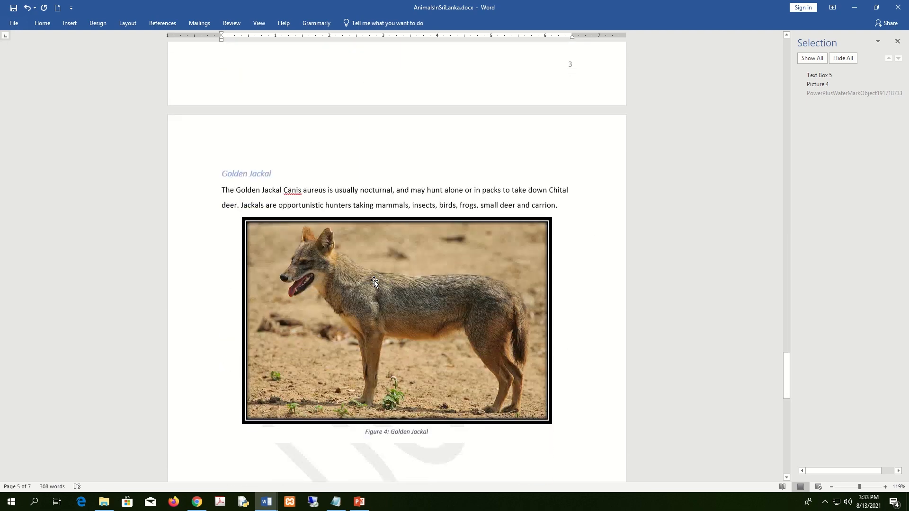
{"action": "scroll", "coordinate": [365, 320], "scroll_direction": "down", "scroll_amount": 3}
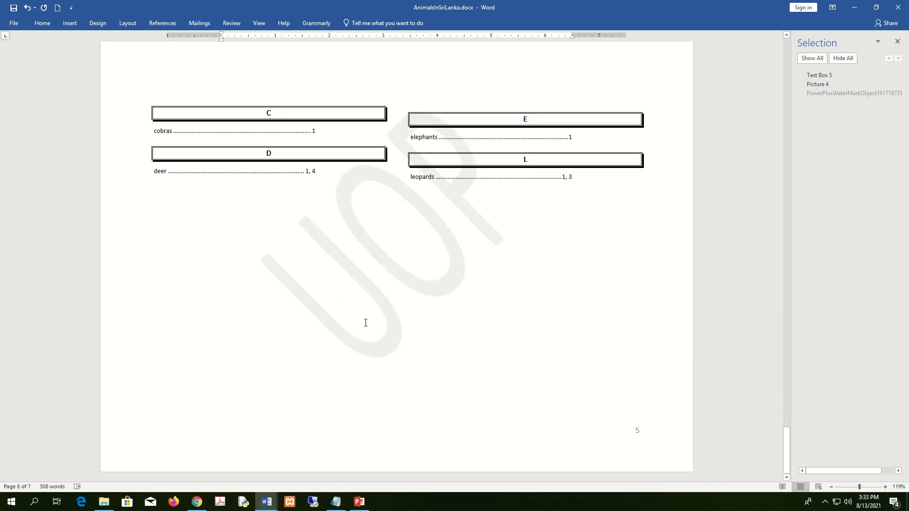
{"action": "scroll", "coordinate": [365, 321], "scroll_direction": "up", "scroll_amount": 1}
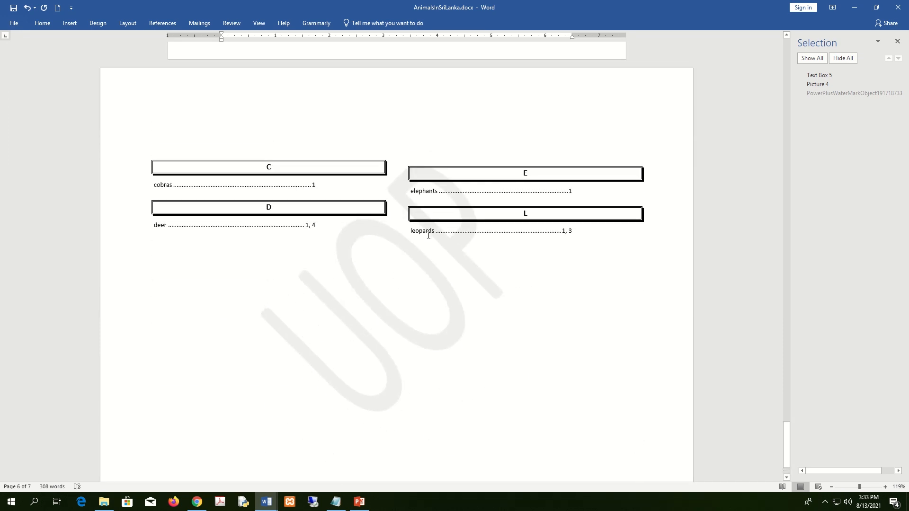
{"action": "scroll", "coordinate": [428, 235], "scroll_direction": "down", "scroll_amount": 1}
{"action": "scroll", "coordinate": [498, 219], "scroll_direction": "up", "scroll_amount": 10}
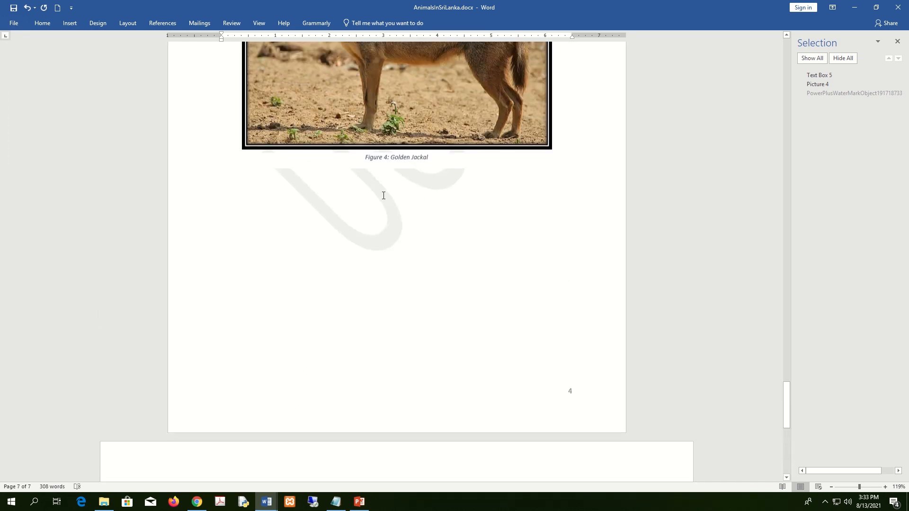
- Move the Golden Jackal picture slightly up and to the left, and check the watermark on the preceding pages
{"action": "mouse_move", "coordinate": [410, 179]}
{"action": "left_mouse_down"}
{"action": "mouse_move", "coordinate": [412, 374]}
{"action": "mouse_move", "coordinate": [409, 157]}
{"action": "mouse_move", "coordinate": [408, 169]}
{"action": "left_mouse_up"}
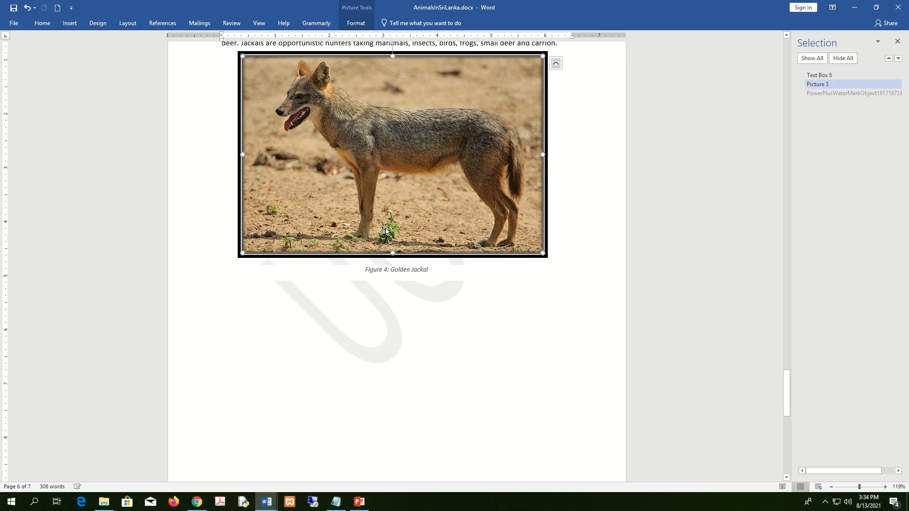
{"action": "scroll", "coordinate": [391, 240], "scroll_direction": "up", "scroll_amount": 10}
{"action": "scroll", "coordinate": [407, 208], "scroll_direction": "up", "scroll_amount": 15}
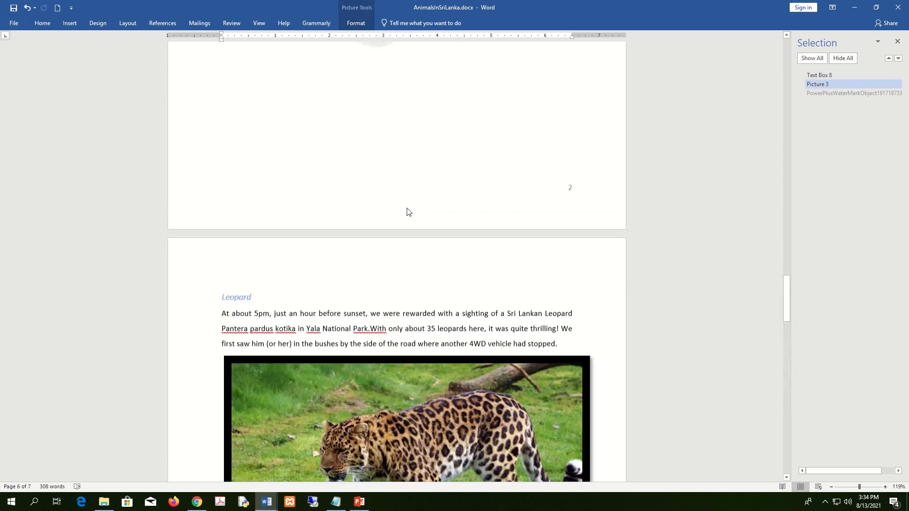
{"action": "scroll", "coordinate": [410, 208], "scroll_direction": "up", "scroll_amount": 15}
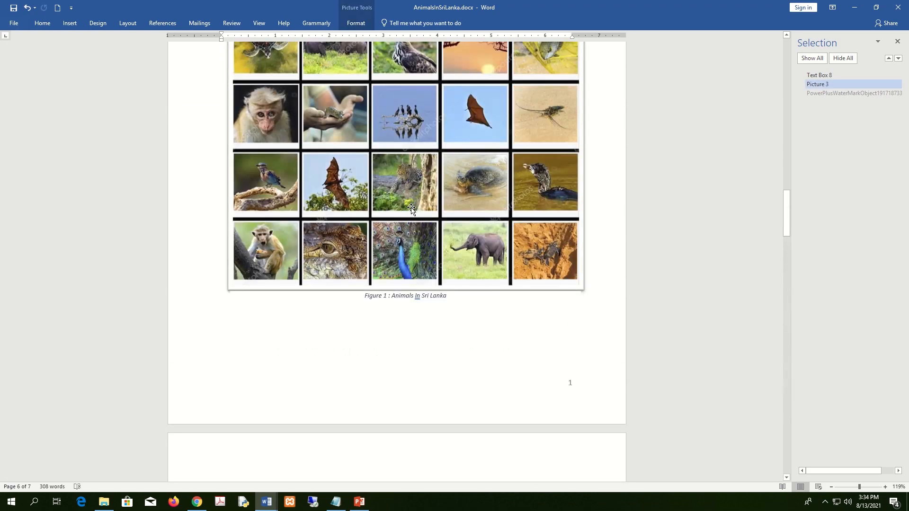
- Return to the table of contents page, close the Selection pane and close AnimalsInSriLanka.docx
{"action": "scroll", "coordinate": [412, 208], "scroll_direction": "up", "scroll_amount": 15}
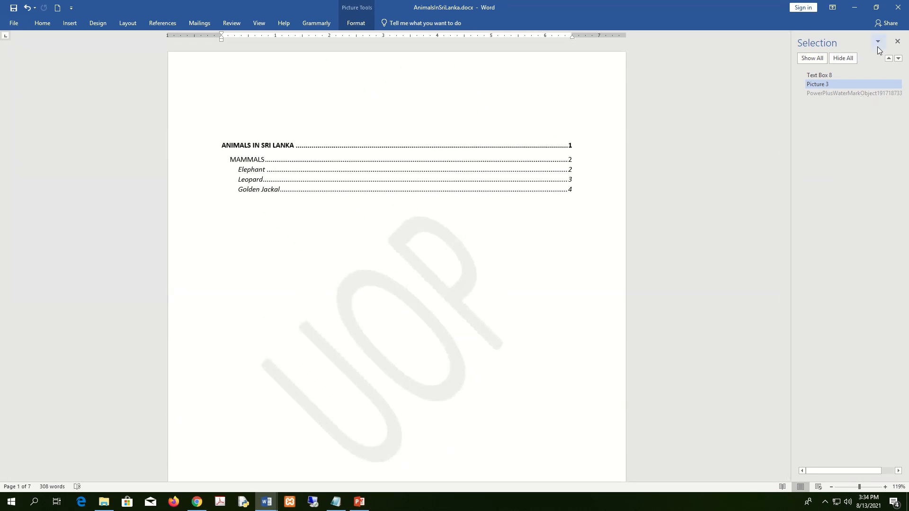
{"action": "left_click", "coordinate": [897, 41]}
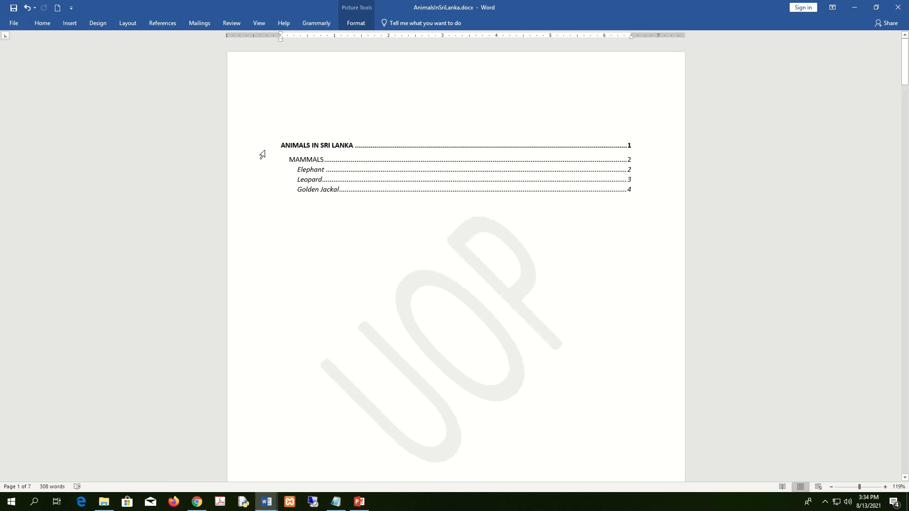
{"action": "left_click", "coordinate": [34, 27]}
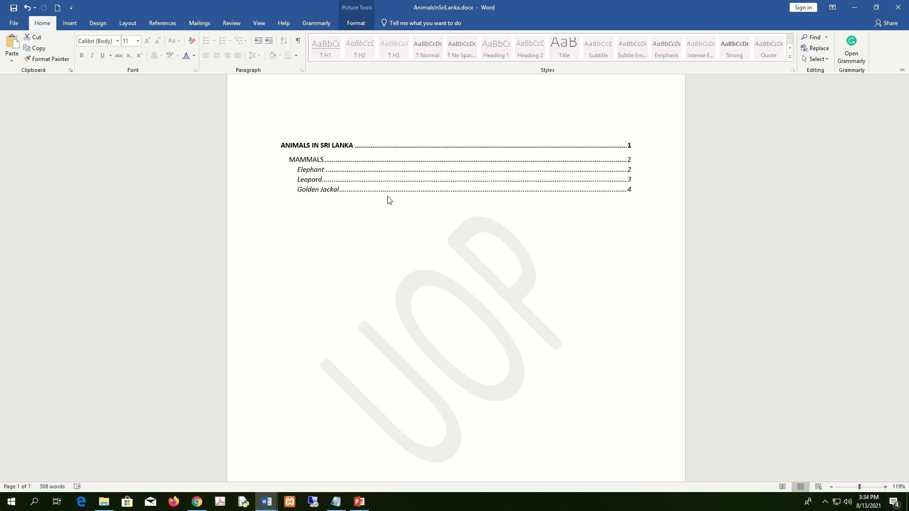
{"action": "left_click", "coordinate": [876, 7]}
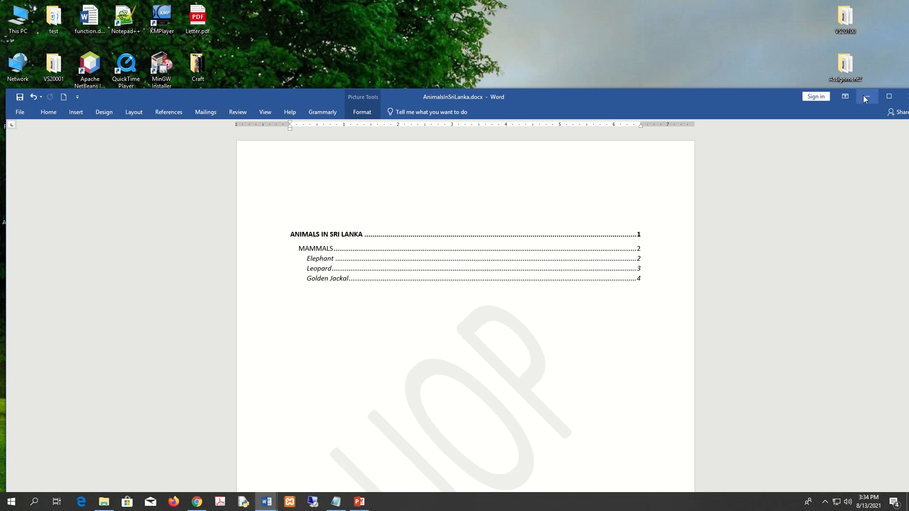
{"action": "double_click", "coordinate": [692, 99]}
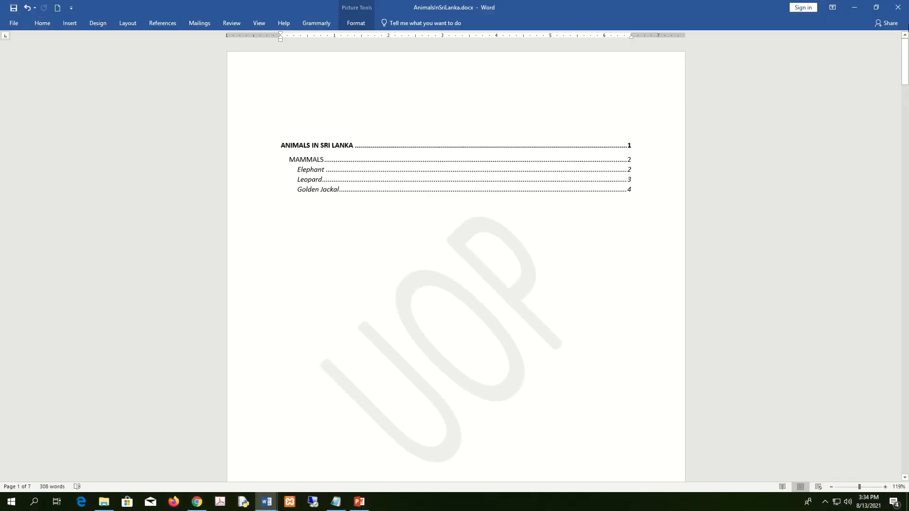
{"action": "left_click", "coordinate": [898, 5]}
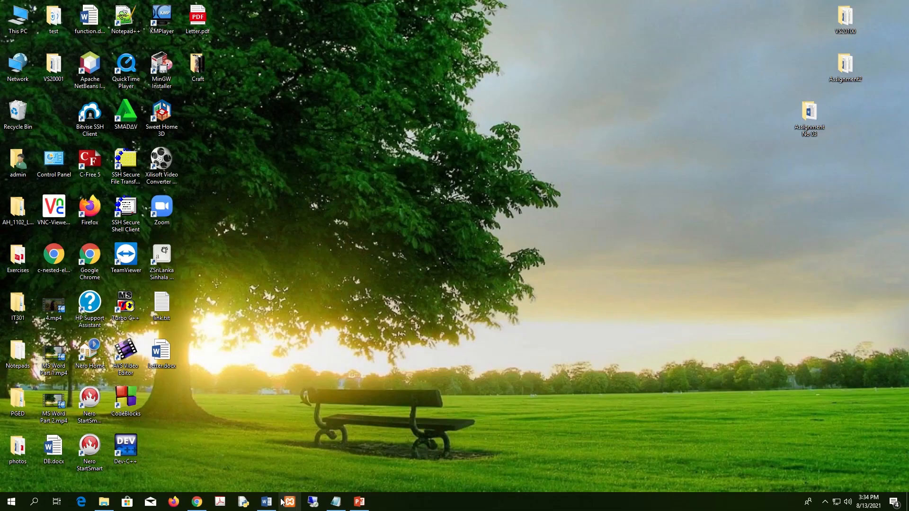
- Switch to Assignment NO 03_Revision.docx and read the Exercise 02 instructions on default settings, numbering and tabs
{"action": "left_click", "coordinate": [266, 502]}
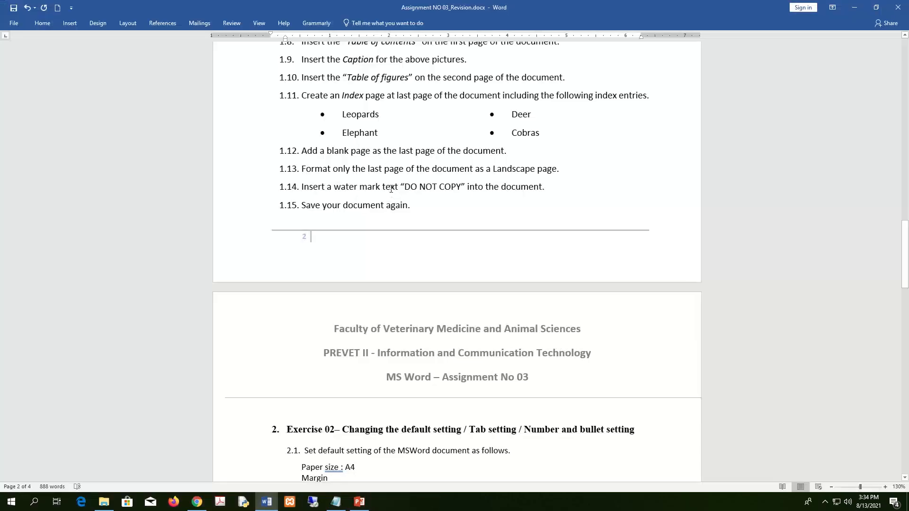
{"action": "scroll", "coordinate": [507, 283], "scroll_direction": "down", "scroll_amount": 6}
{"action": "scroll", "coordinate": [507, 283], "scroll_direction": "down", "scroll_amount": 3}
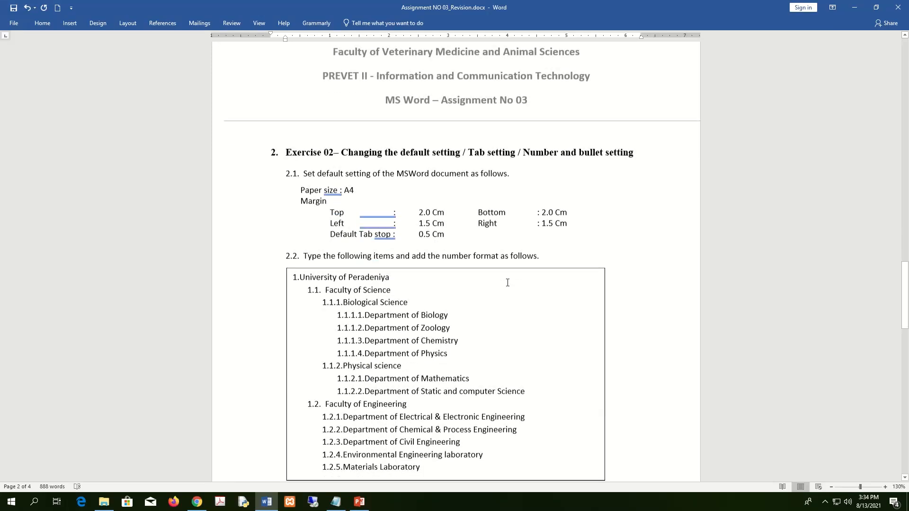
{"action": "scroll", "coordinate": [459, 147], "scroll_direction": "down", "scroll_amount": 4}
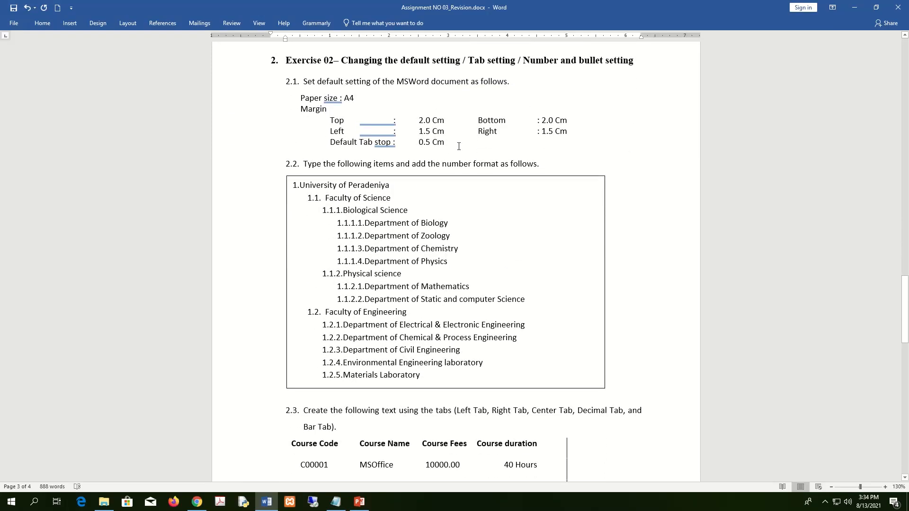
{"action": "scroll", "coordinate": [458, 147], "scroll_direction": "up", "scroll_amount": 3}
{"action": "scroll", "coordinate": [460, 146], "scroll_direction": "up", "scroll_amount": 1}
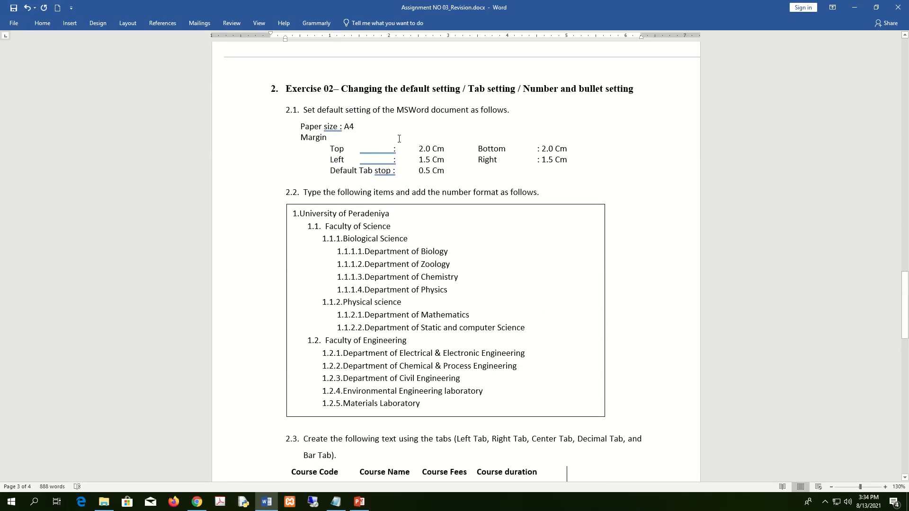
{"action": "left_click", "coordinate": [562, 137]}
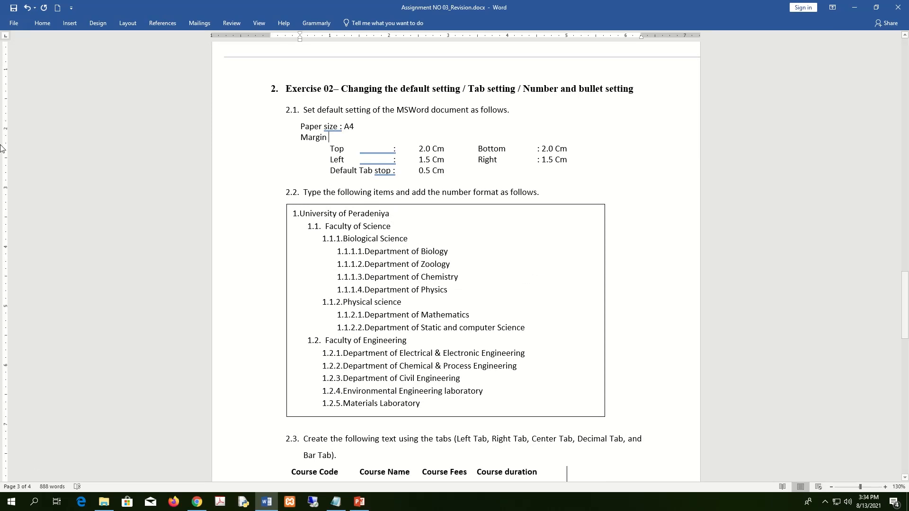
- Start Word with a new blank document and save it as Ex2 in the Assignment No 03 folder
{"action": "key", "text": "super"}
{"action": "type", "text": "wor"}
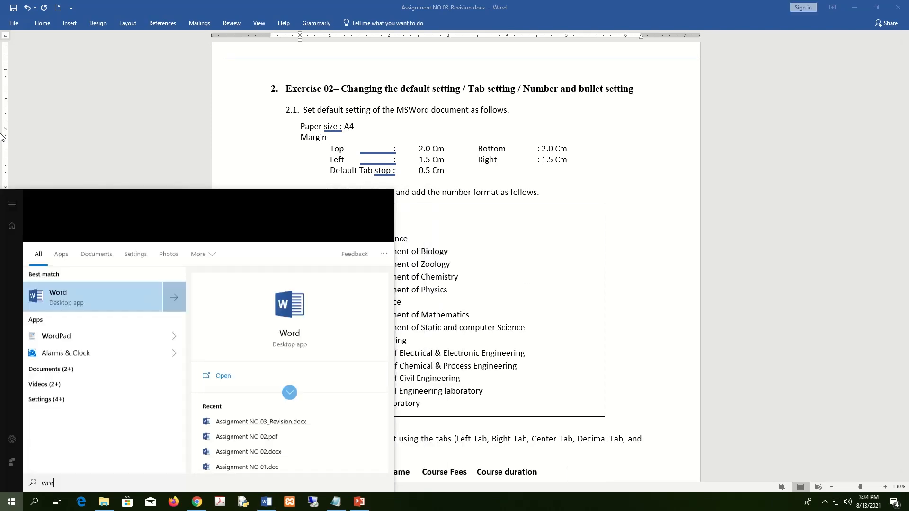
{"action": "left_click", "coordinate": [83, 248]}
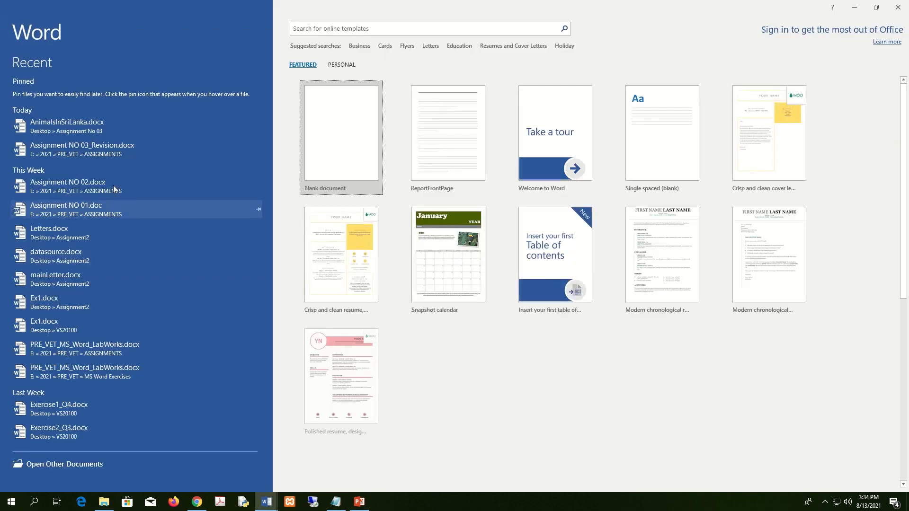
{"action": "left_click", "coordinate": [321, 115]}
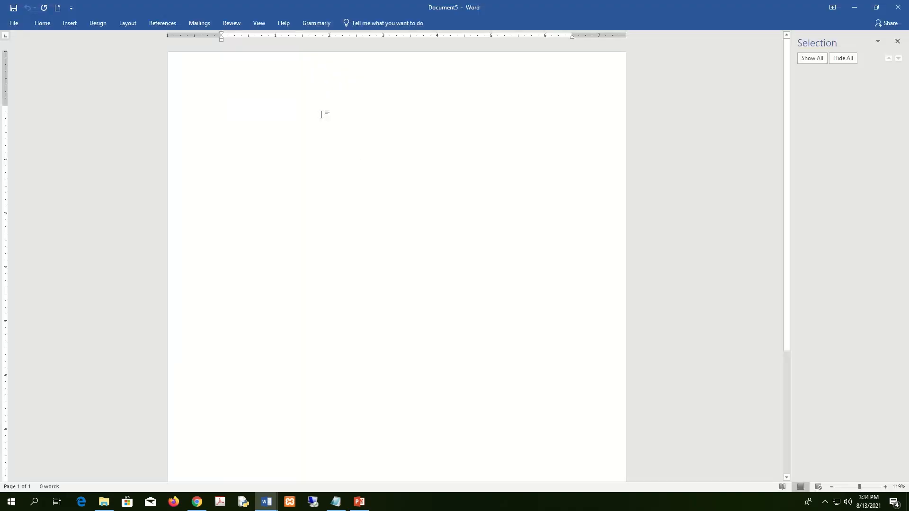
{"action": "key", "text": "ctrl+s"}
{"action": "left_click", "coordinate": [307, 108]}
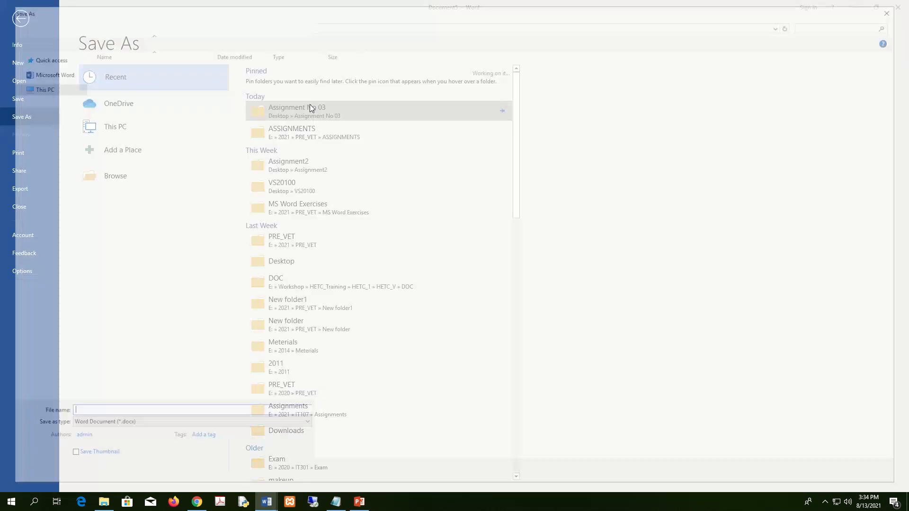
{"action": "type", "text": "Ex2"}
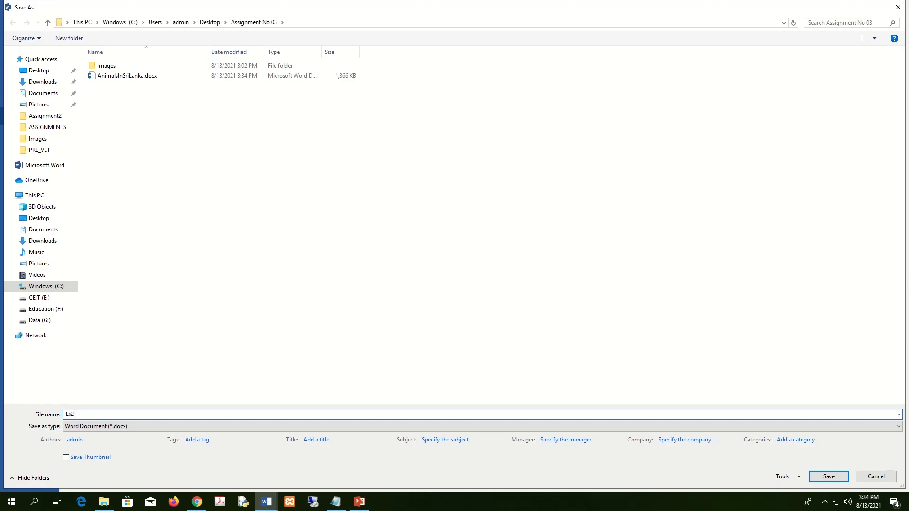
{"action": "key", "text": "Return"}
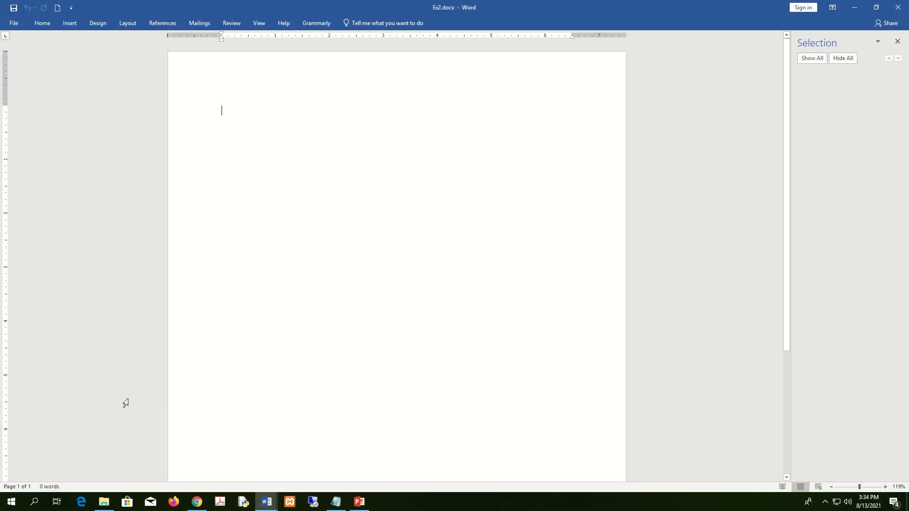
- Arrange Ex2.docx side by side with Assignment NO 03_Revision.docx and close the Selection pane in Ex2.docx
{"action": "key", "text": "super+Right"}
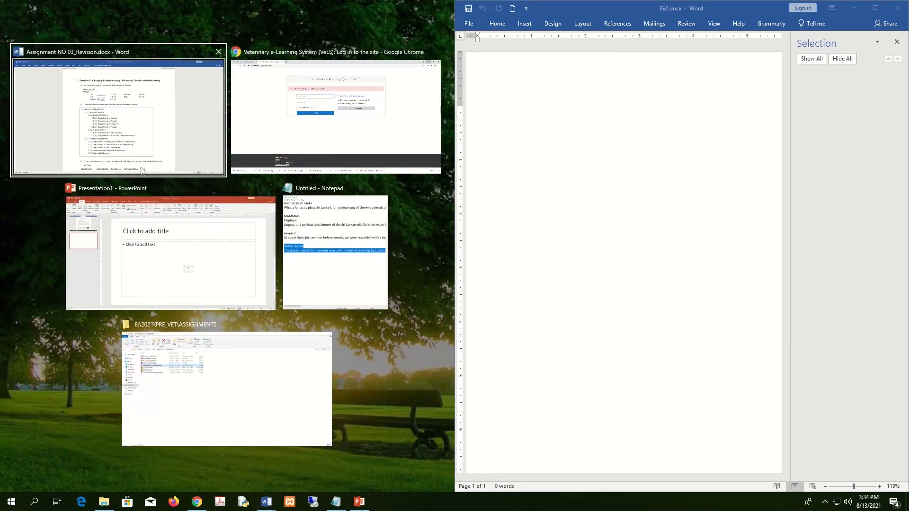
{"action": "left_click", "coordinate": [231, 175]}
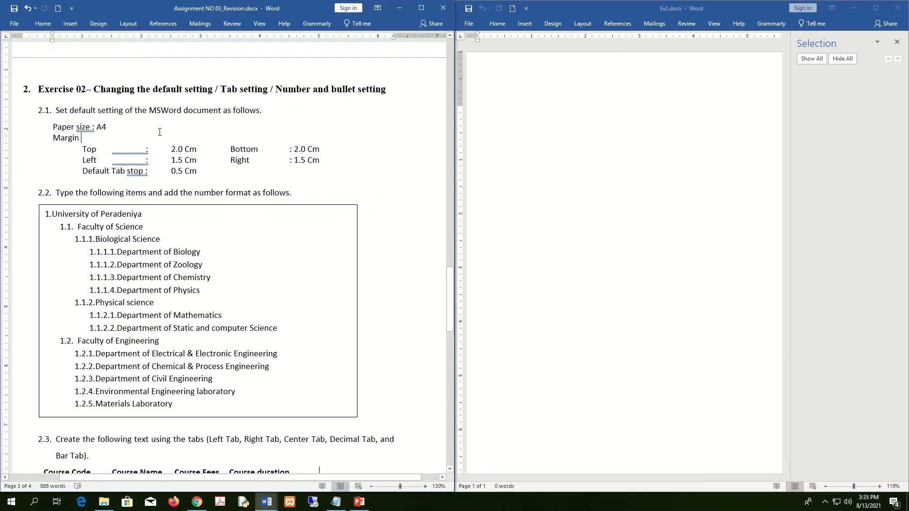
{"action": "left_click_drag", "start_coordinate": [61, 110], "coordinate": [246, 171]}
{"action": "left_click", "coordinate": [543, 145]}
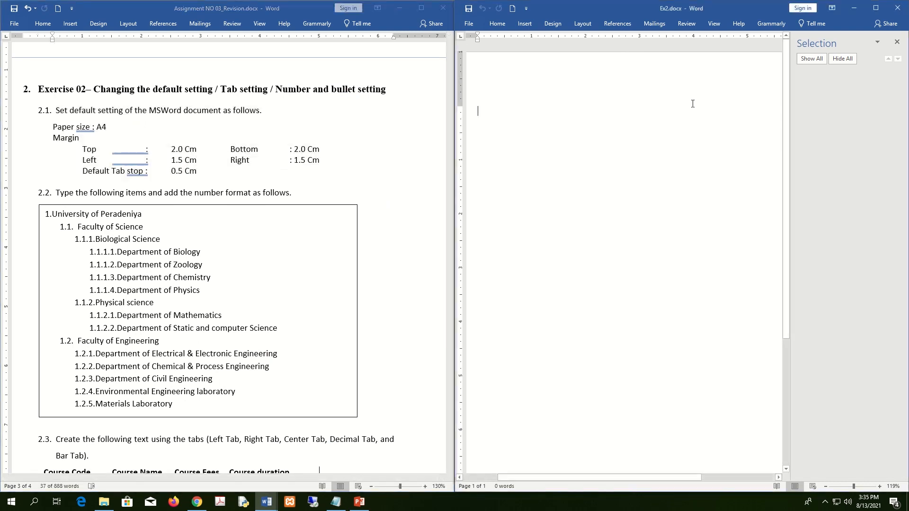
{"action": "left_click", "coordinate": [896, 42]}
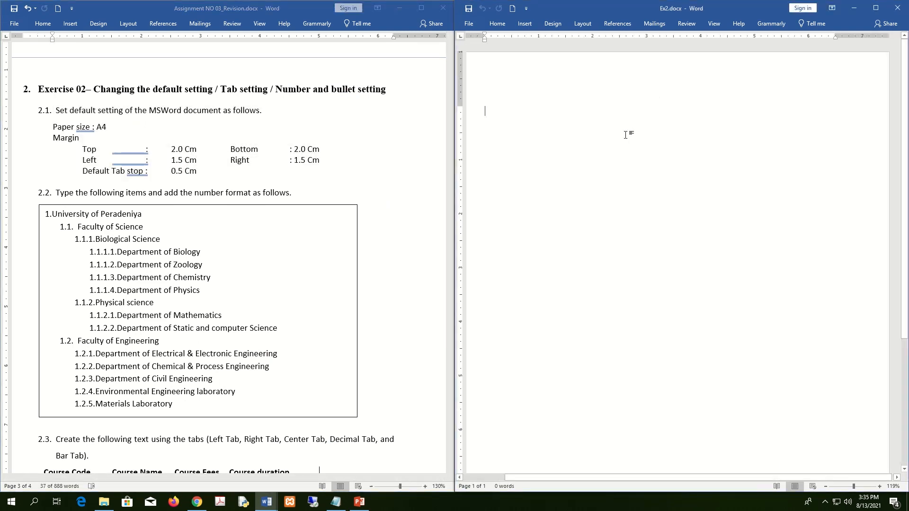
- Check which measurement units the page margins of Ex2.docx use in Page Setup against those in task 2.1
{"action": "left_click", "coordinate": [583, 24]}
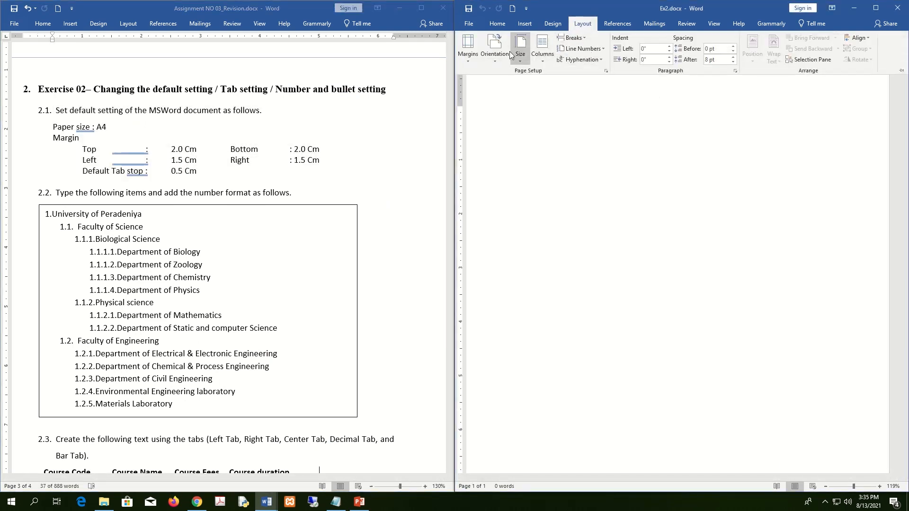
{"action": "left_click", "coordinate": [606, 71]}
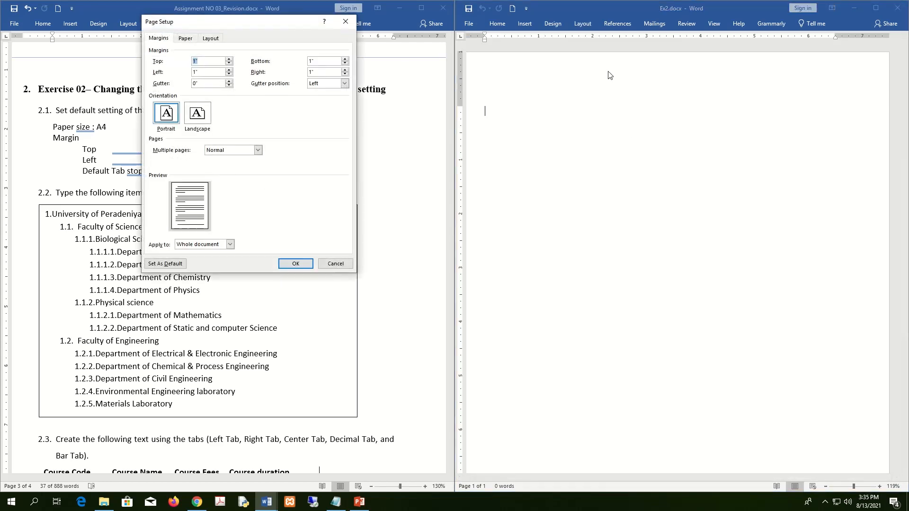
{"action": "left_click_drag", "start_coordinate": [275, 26], "coordinate": [691, 57]}
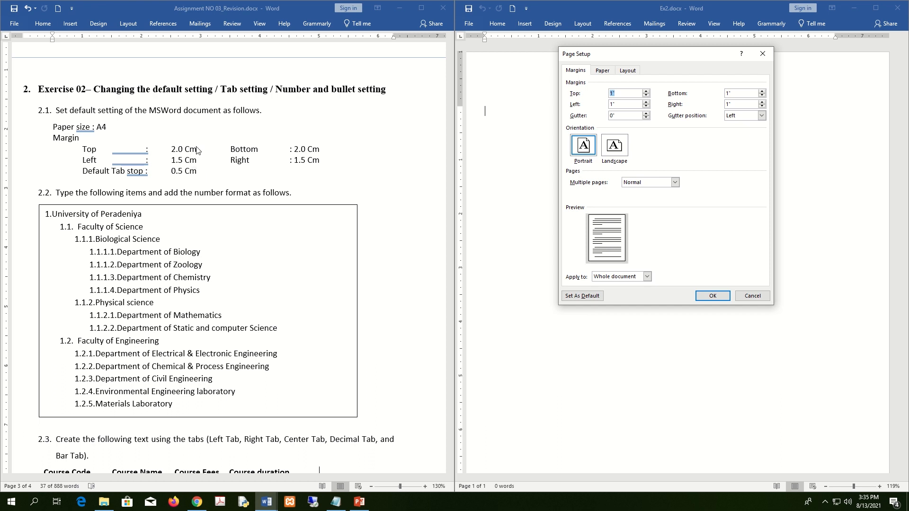
{"action": "left_click", "coordinate": [752, 296]}
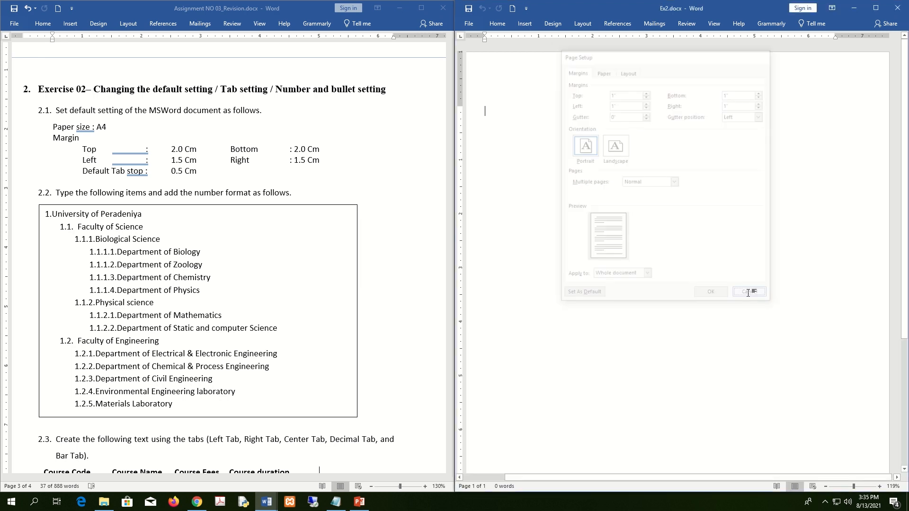
{"action": "left_click", "coordinate": [547, 2]}
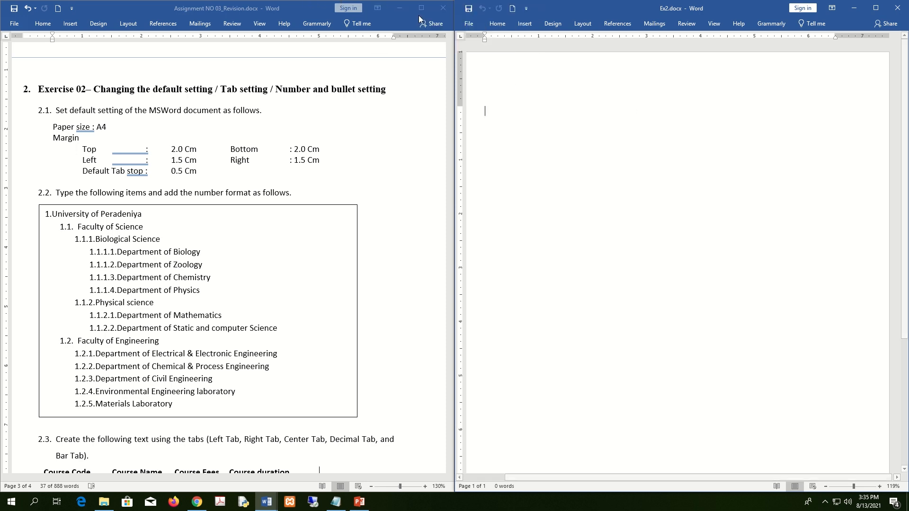
{"action": "mouse_move", "coordinate": [379, 1]}
{"action": "left_click", "coordinate": [389, 23]}
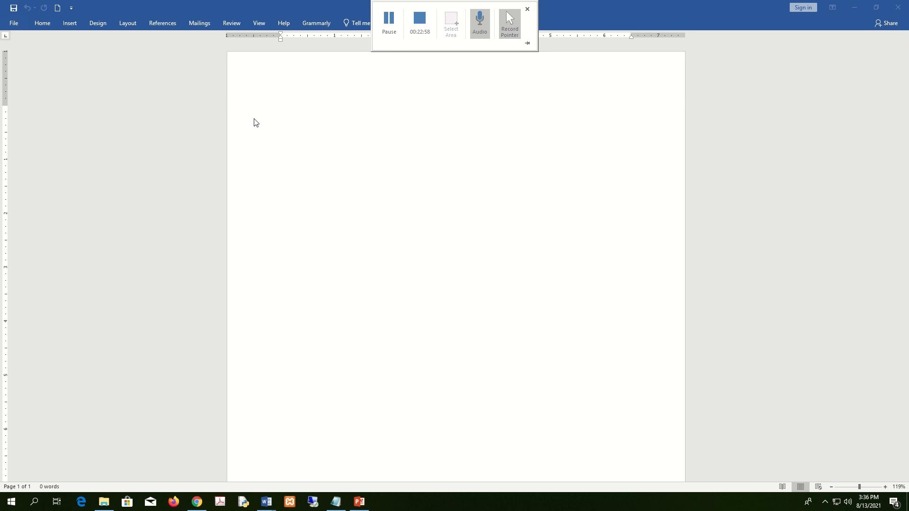
- Open Word Options for Ex2.docx and go through its categories to the Advanced settings
{"action": "left_click", "coordinate": [14, 22]}
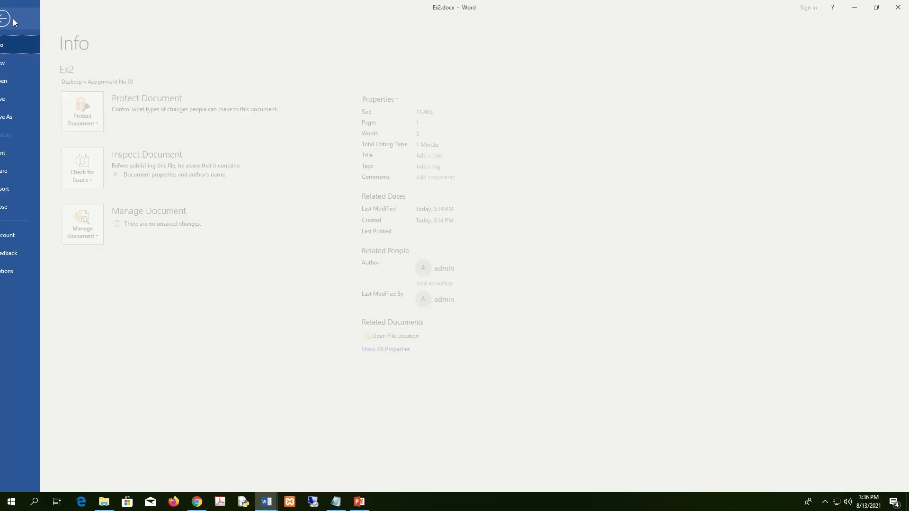
{"action": "left_click", "coordinate": [34, 272]}
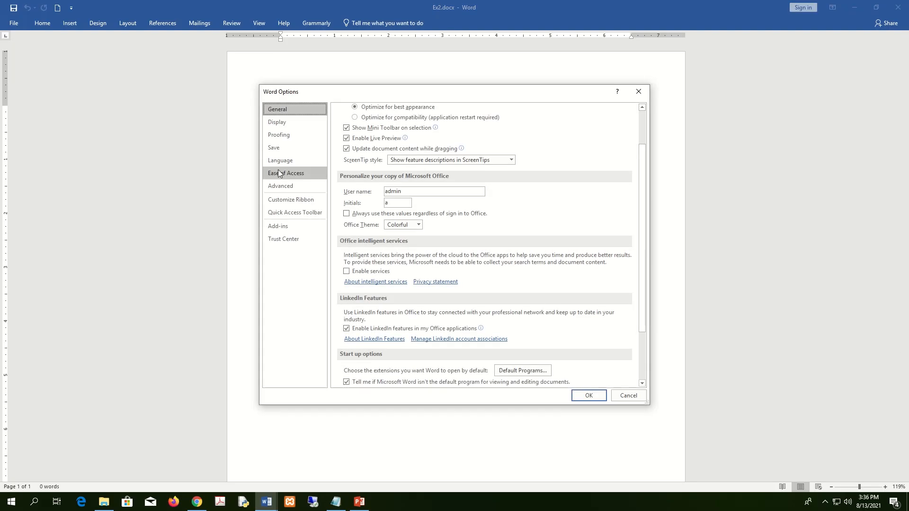
{"action": "left_click_drag", "start_coordinate": [307, 95], "coordinate": [317, 73]}
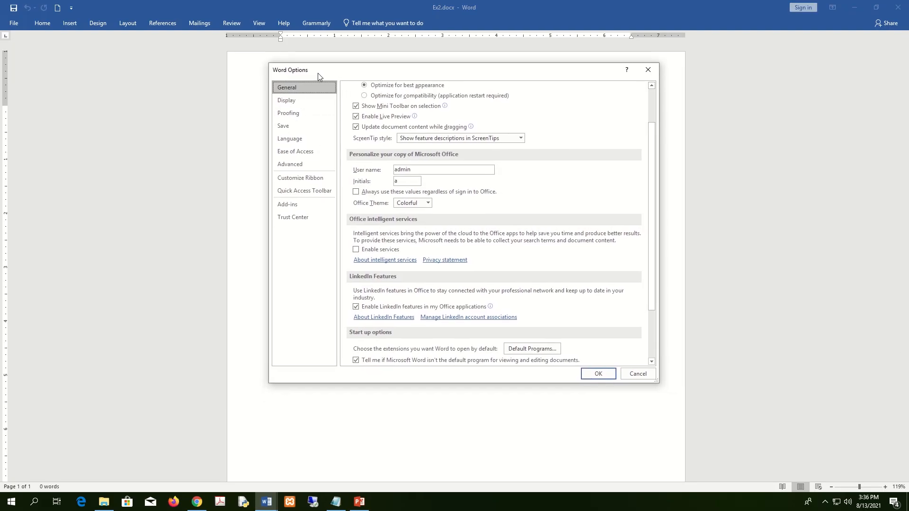
{"action": "left_click", "coordinate": [302, 104]}
{"action": "left_click", "coordinate": [298, 113]}
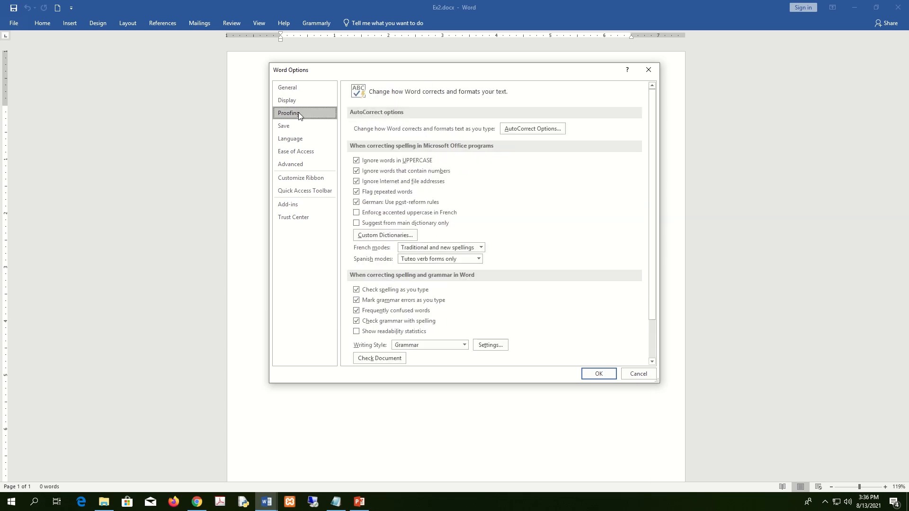
{"action": "left_click", "coordinate": [296, 126]}
{"action": "left_click", "coordinate": [294, 139]}
{"action": "left_click", "coordinate": [294, 151]}
{"action": "left_click", "coordinate": [294, 164]}
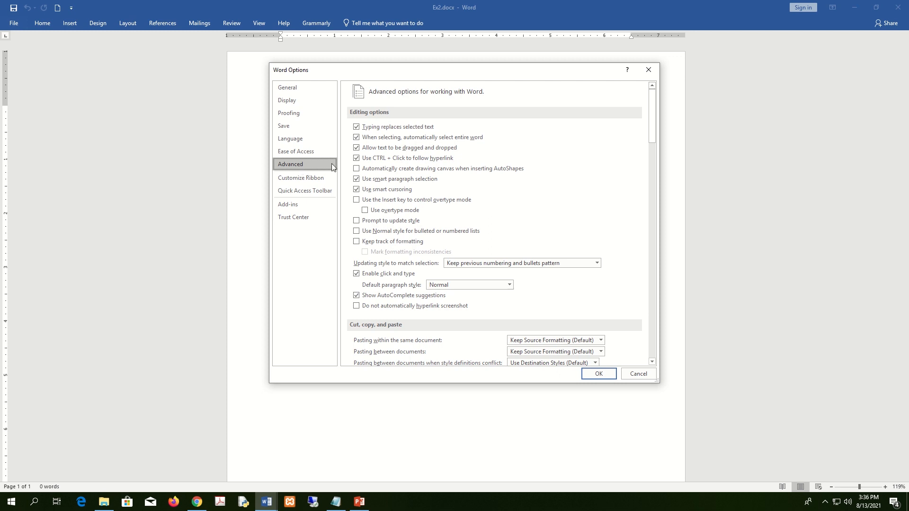
- Set the units in which Word shows measurements to Centimeters in the Advanced display options and confirm the options
{"action": "left_click_drag", "start_coordinate": [651, 119], "coordinate": [668, 223]}
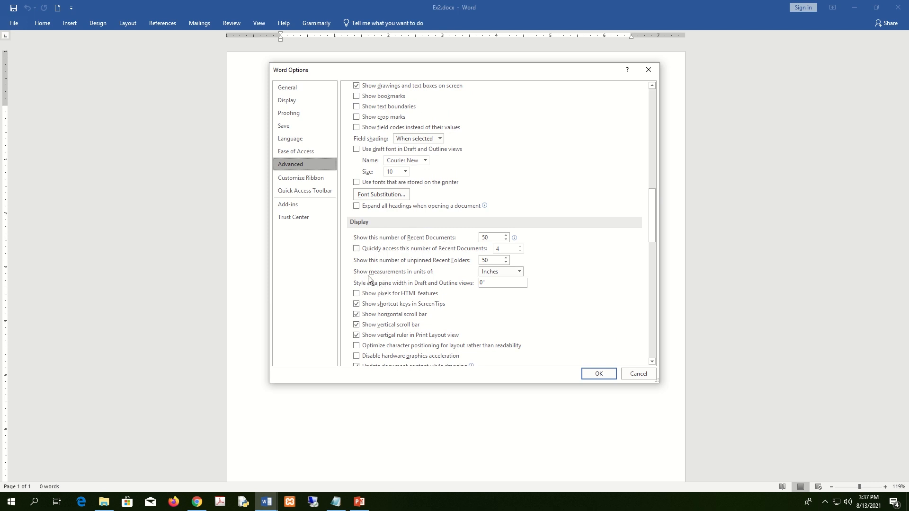
{"action": "key", "text": "super+plus"}
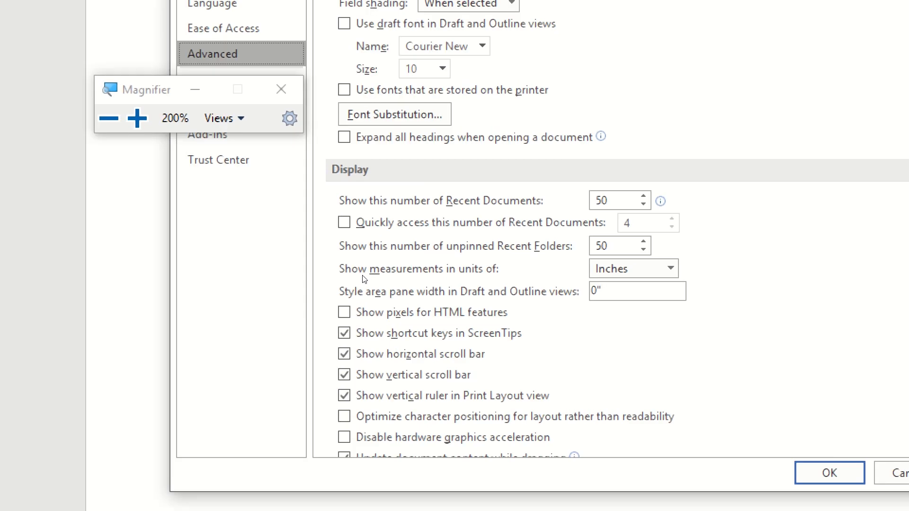
{"action": "left_click", "coordinate": [520, 273]}
{"action": "left_click", "coordinate": [520, 273]}
{"action": "left_click", "coordinate": [522, 277]}
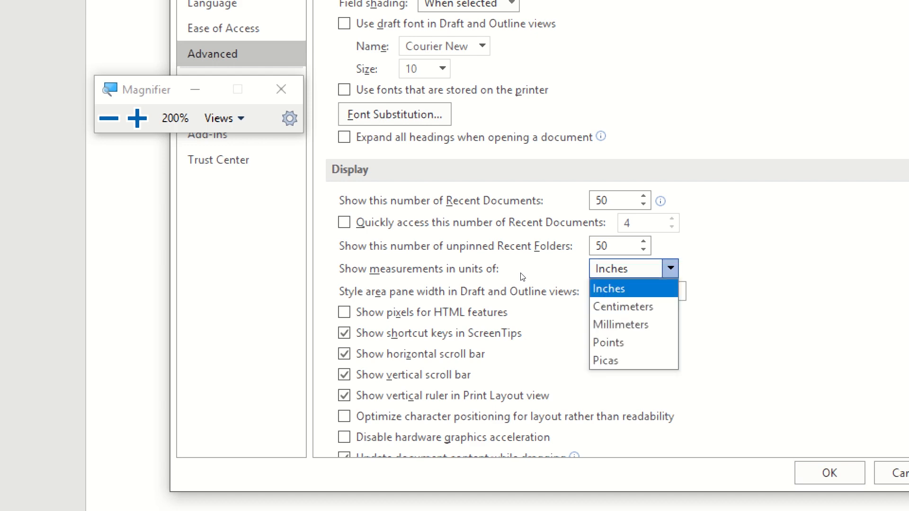
{"action": "left_click", "coordinate": [522, 276]}
{"action": "left_click", "coordinate": [522, 277]}
{"action": "key", "text": "Down"}
{"action": "key", "text": "Return"}
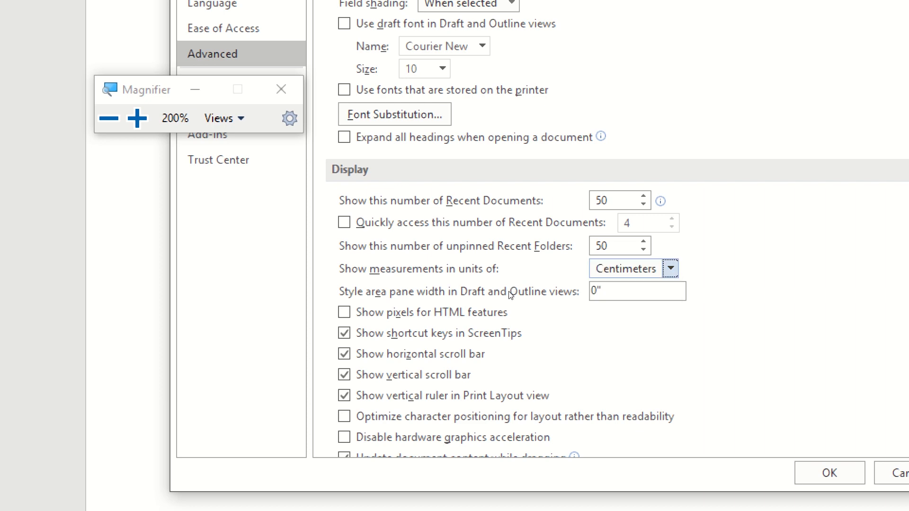
{"action": "left_click", "coordinate": [522, 274]}
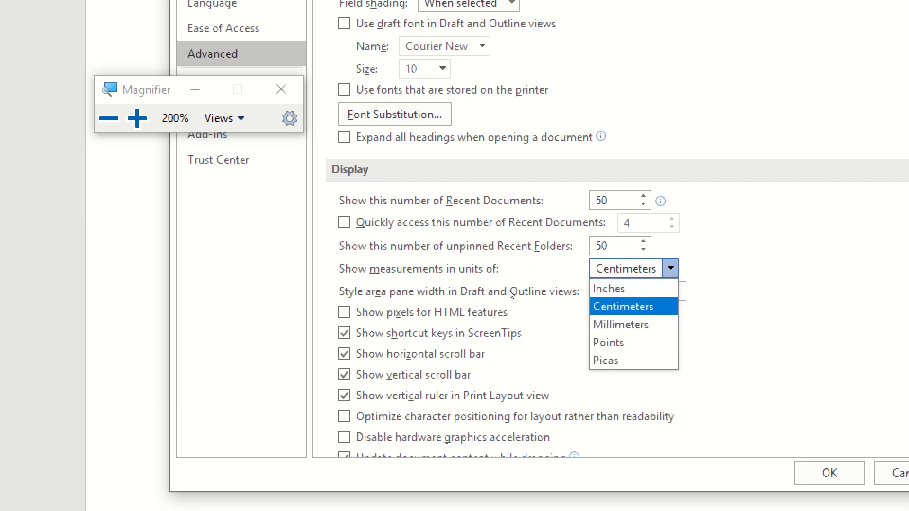
{"action": "left_click", "coordinate": [509, 291]}
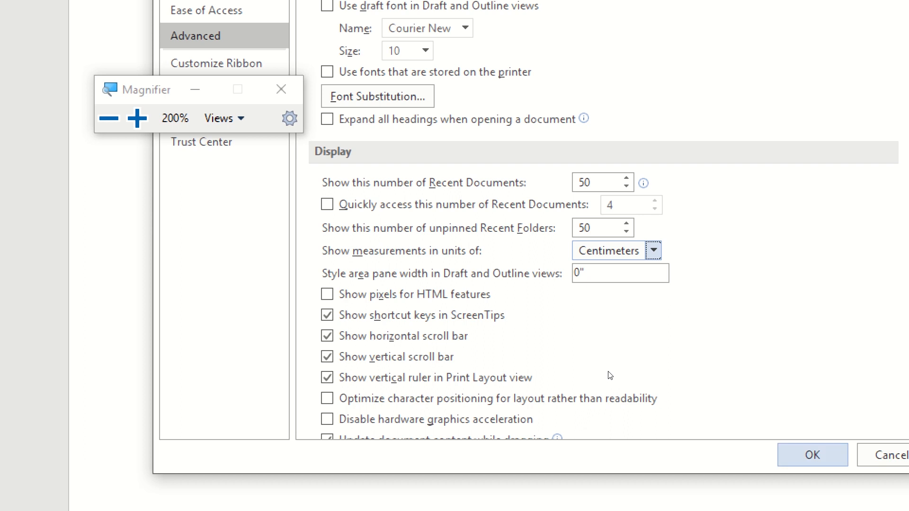
{"action": "key", "text": "Return"}
{"action": "key", "text": "super+minus"}
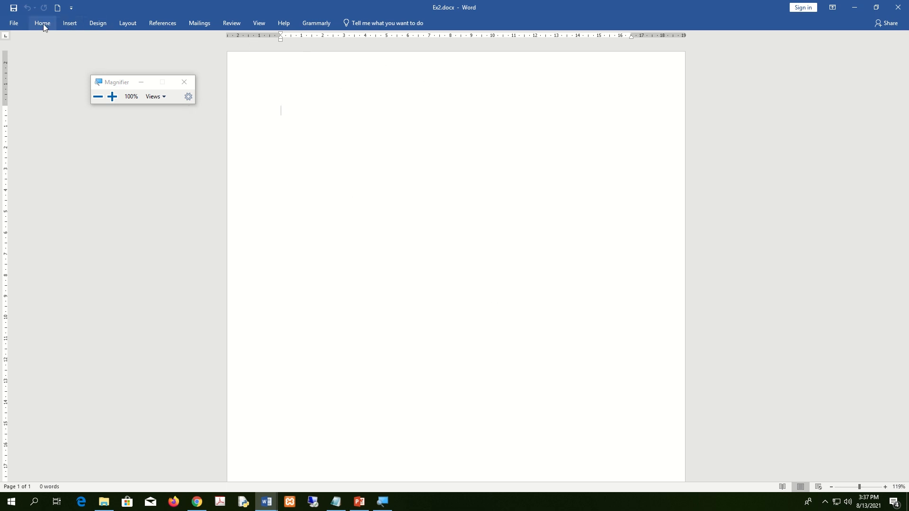
- Turn off Collapse the Ribbon so the Layout commands stay expanded, and close Magnifier
{"action": "left_click", "coordinate": [127, 22]}
{"action": "right_click", "coordinate": [632, 59]}
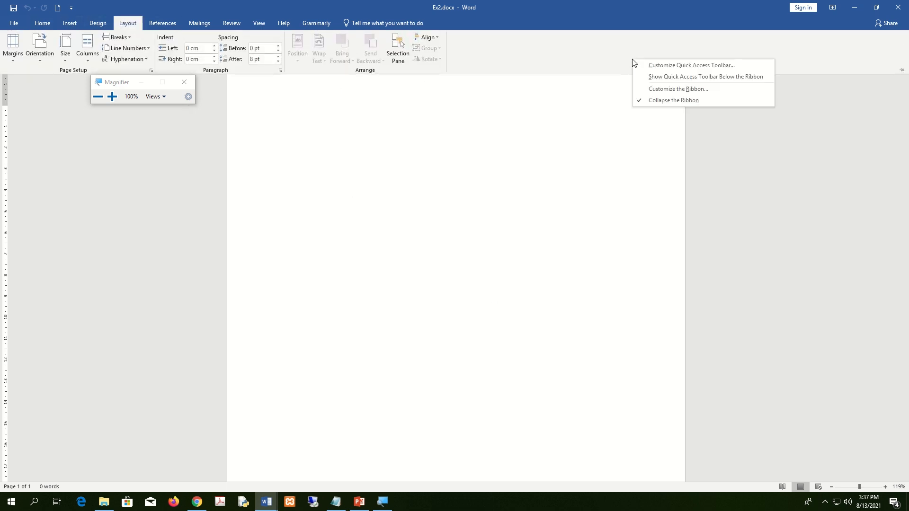
{"action": "right_click", "coordinate": [572, 50]}
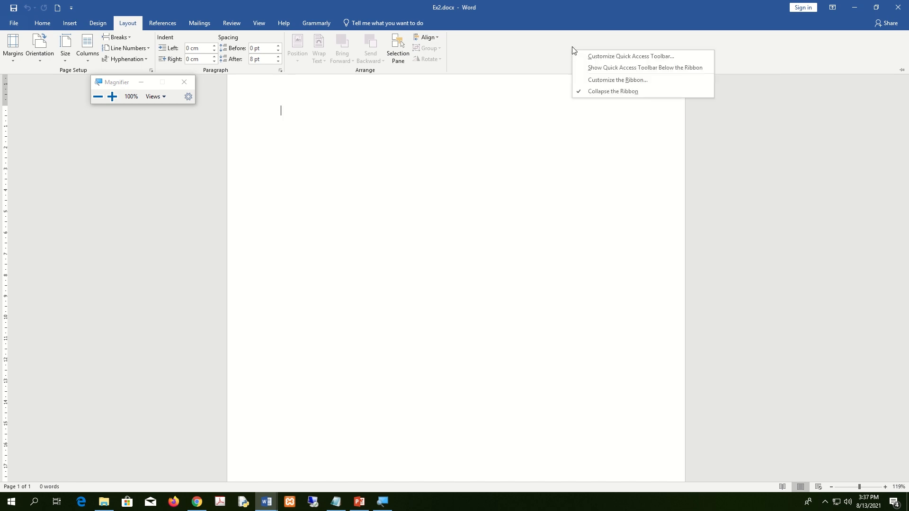
{"action": "right_click", "coordinate": [546, 47]}
{"action": "left_click", "coordinate": [570, 87]}
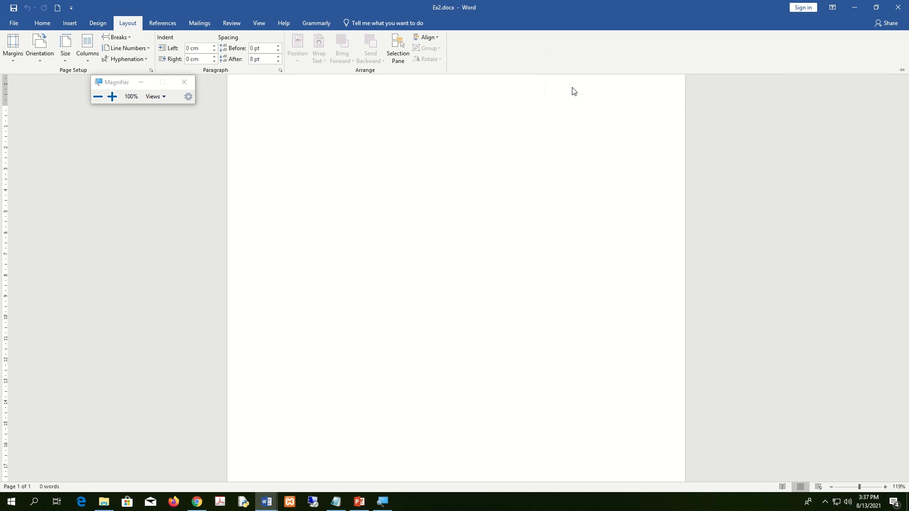
{"action": "left_click", "coordinate": [184, 83]}
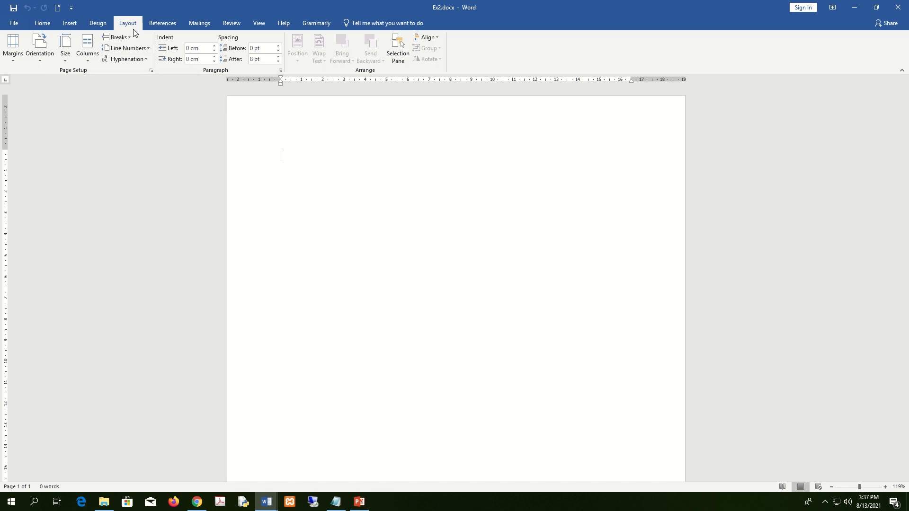
- Check the margin units in Page Setup without changes and place Ex2.docx beside the assignment document
{"action": "left_click", "coordinate": [151, 70]}
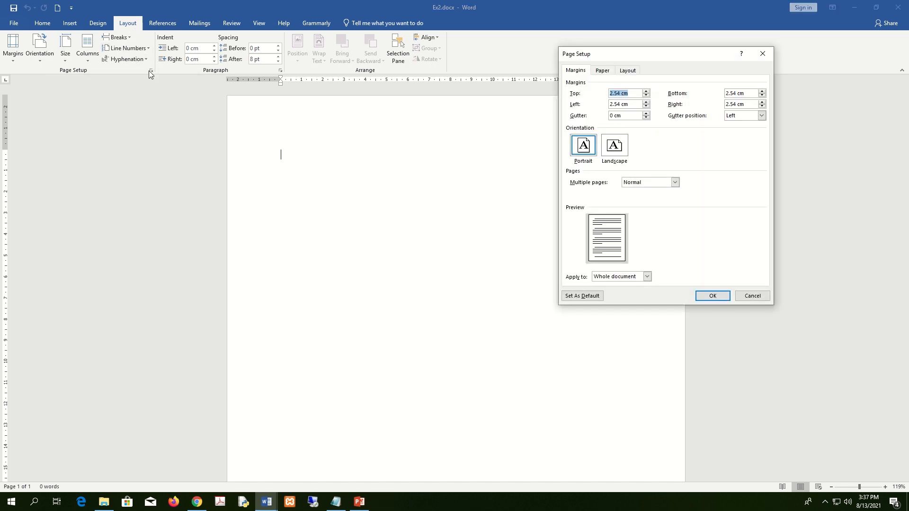
{"action": "left_click", "coordinate": [752, 297]}
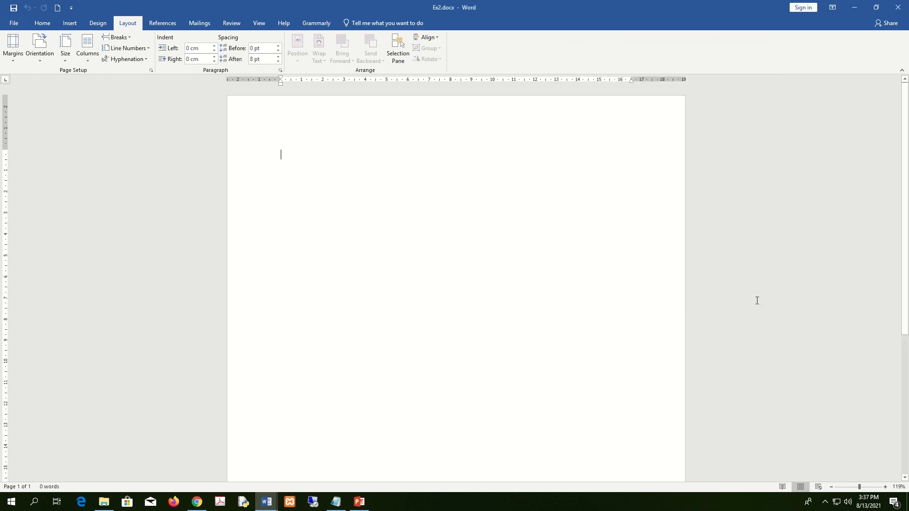
{"action": "key", "text": "super+Right"}
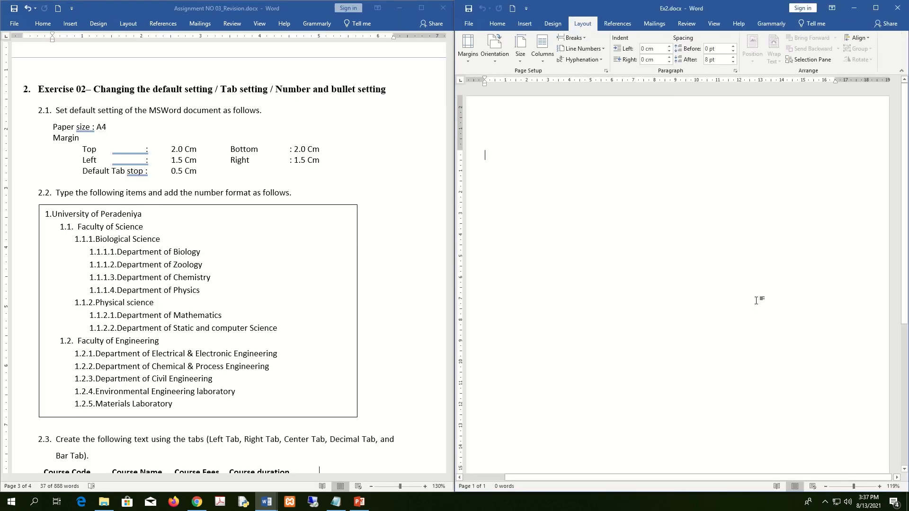
- Enter page margins for Ex2.docx in Page Setup: top 2.0, bottom 0.0, left 1.5 and right 1.5 cm
{"action": "left_click", "coordinate": [606, 71]}
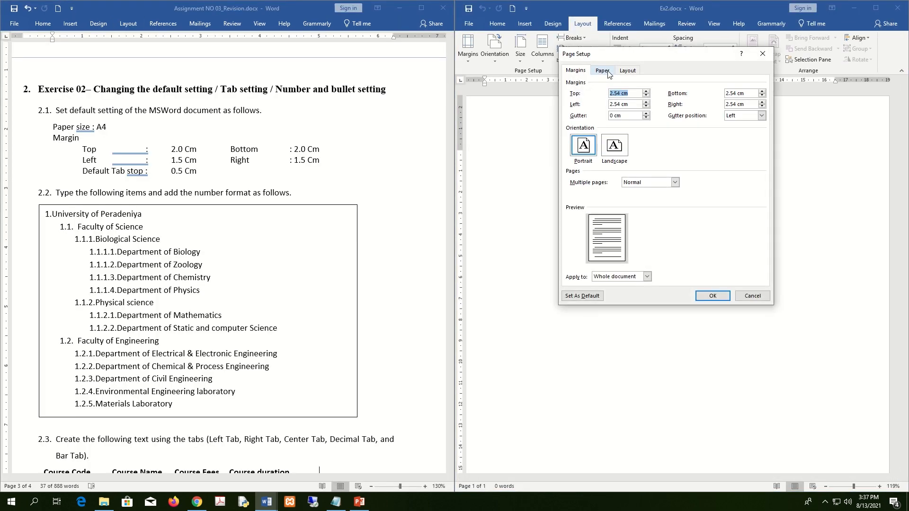
{"action": "left_click", "coordinate": [639, 96]}
{"action": "double_click", "coordinate": [624, 93]}
{"action": "type", "text": "2"}
{"action": "key", "text": "Tab"}
{"action": "type", "text": "0."}
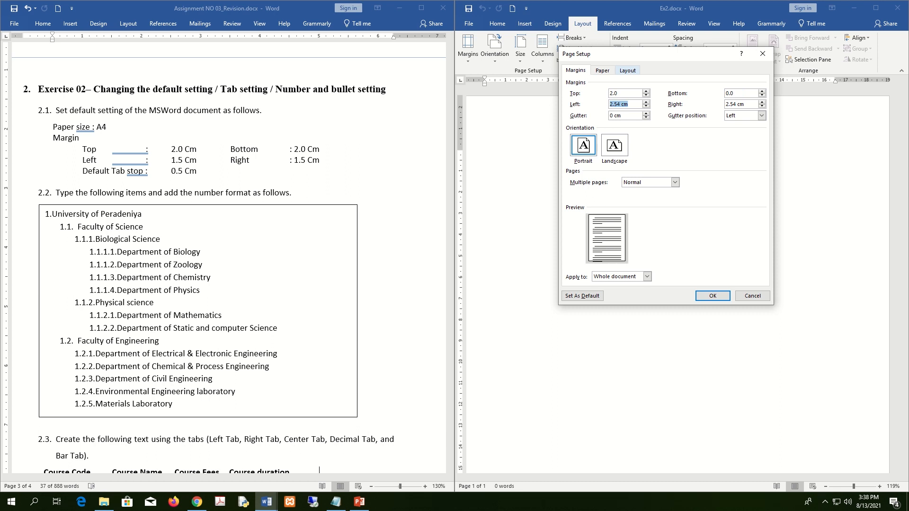
{"action": "type", "text": "1"}
{"action": "key", "text": "Tab"}
{"action": "type", "text": "1"}
{"action": "key", "text": "Tab"}
- Set the gutter to 0.7 cm and apply the page setup to the whole document, letting Word fix margins outside the printable area
{"action": "left_click", "coordinate": [645, 113]}
{"action": "left_click", "coordinate": [647, 114]}
{"action": "left_click", "coordinate": [647, 114]}
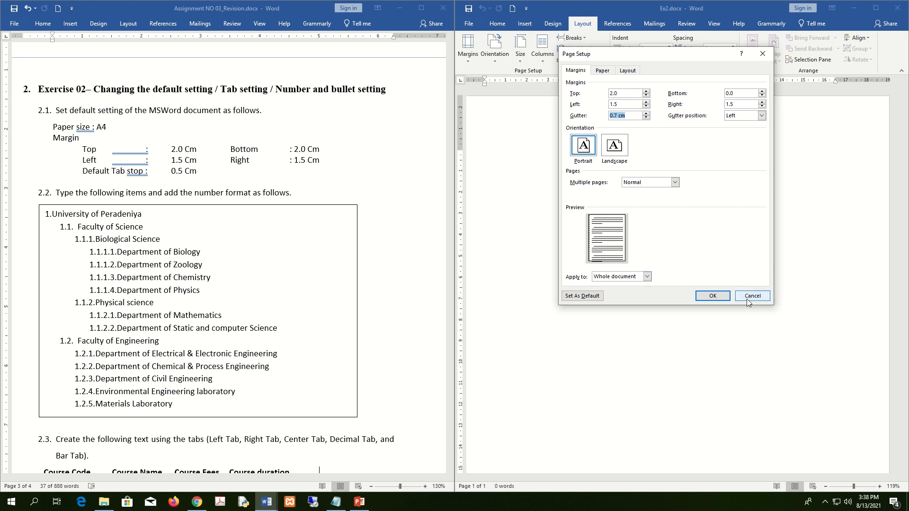
{"action": "left_click", "coordinate": [647, 277]}
{"action": "left_click", "coordinate": [647, 276]}
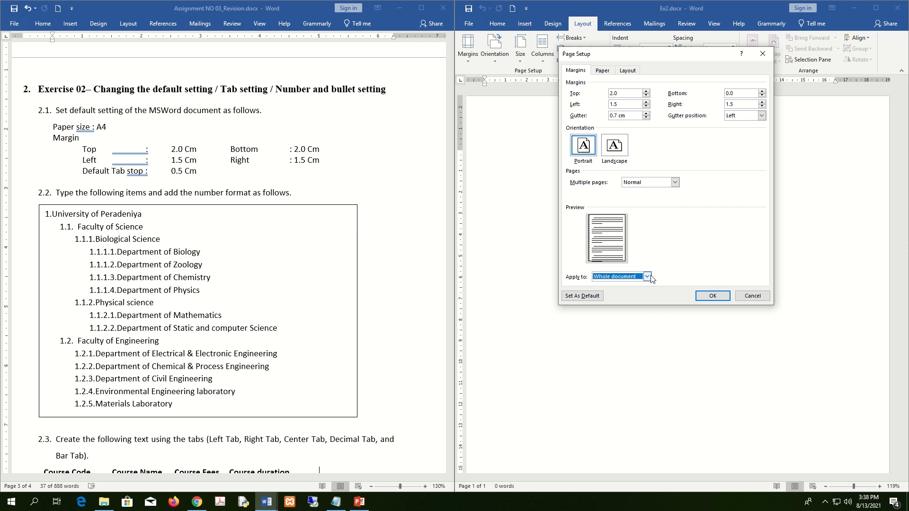
{"action": "left_click", "coordinate": [650, 277]}
{"action": "left_click", "coordinate": [649, 277]}
{"action": "left_click", "coordinate": [712, 296]}
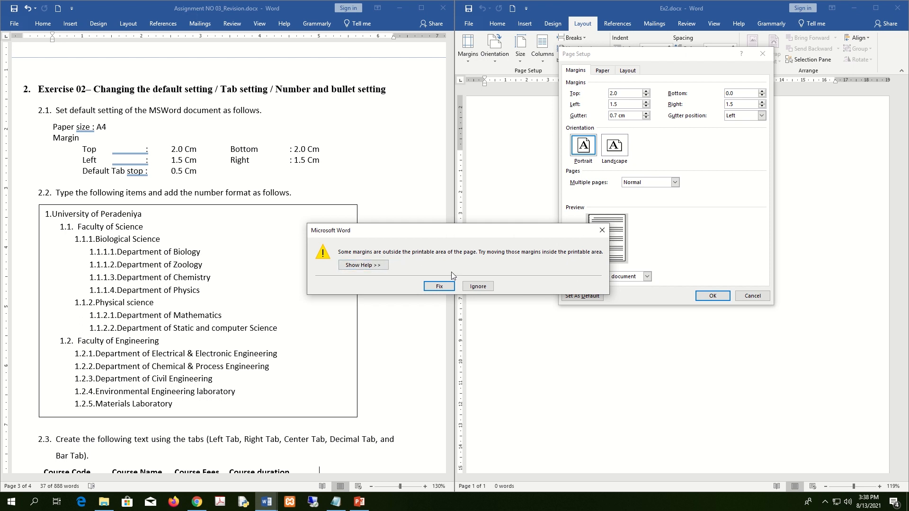
{"action": "left_click", "coordinate": [444, 286]}
{"action": "left_click", "coordinate": [712, 296]}
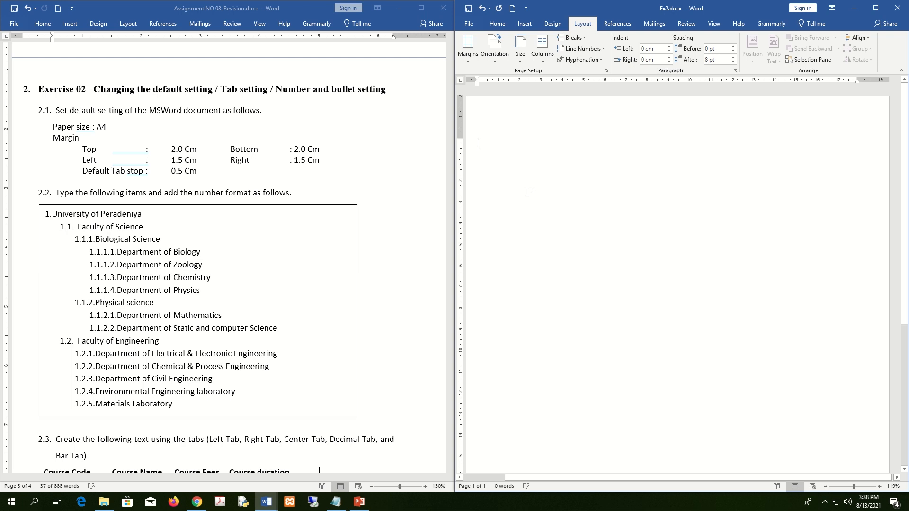
- Edit the default tab stop distance of Ex2.docx in the Tabs settings and confirm it
{"action": "left_click", "coordinate": [735, 71]}
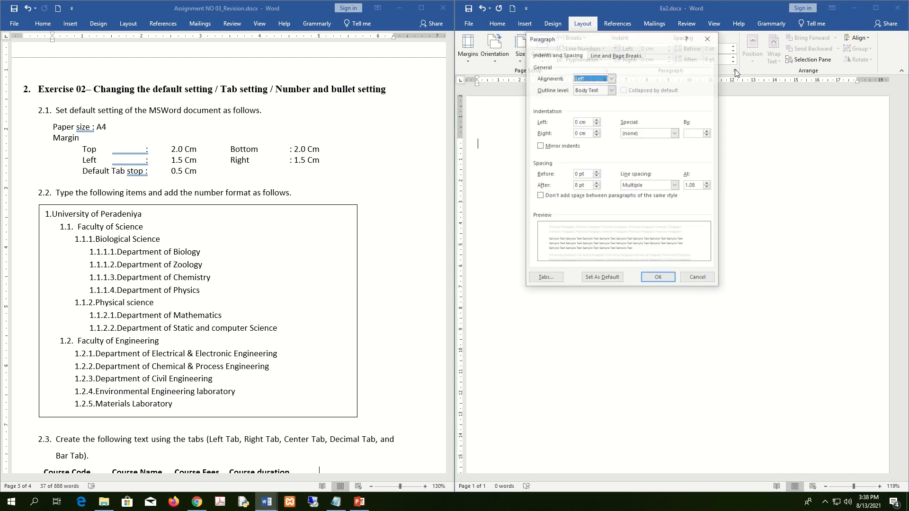
{"action": "left_click", "coordinate": [557, 279]}
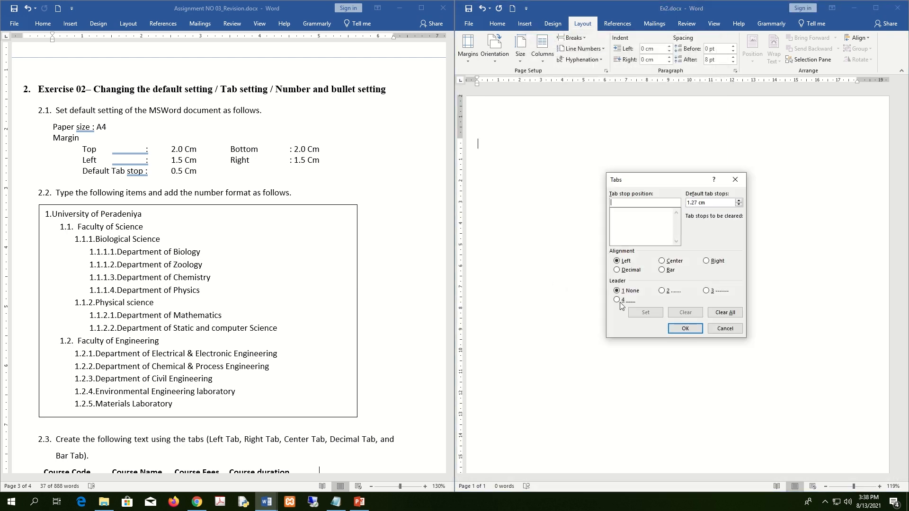
{"action": "left_click", "coordinate": [685, 328]}
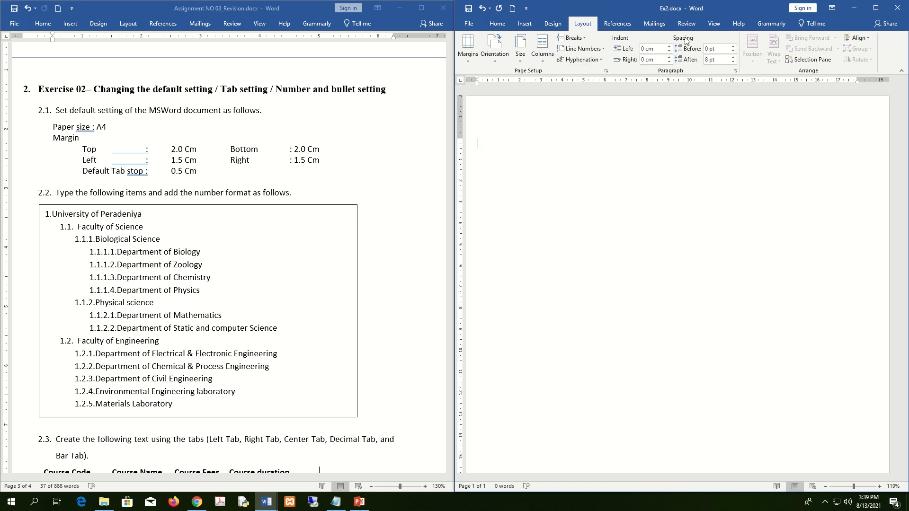
{"action": "left_click", "coordinate": [736, 71]}
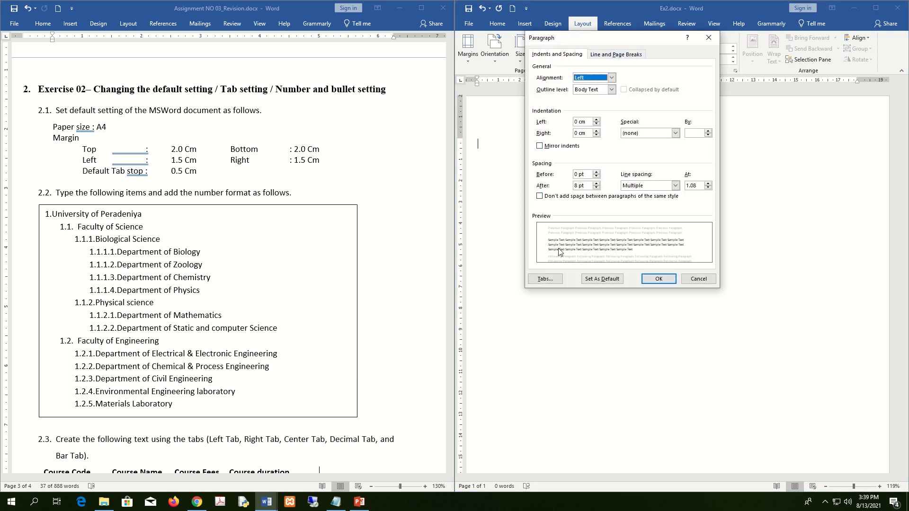
{"action": "left_click", "coordinate": [545, 279]}
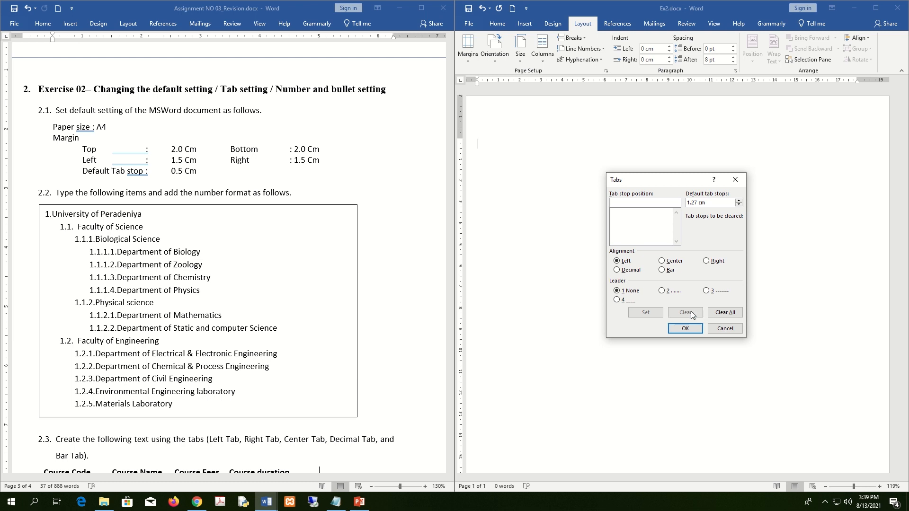
{"action": "left_click_drag", "start_coordinate": [715, 201], "coordinate": [679, 202]}
{"action": "left_click", "coordinate": [705, 203]}
{"action": "left_click", "coordinate": [689, 329]}
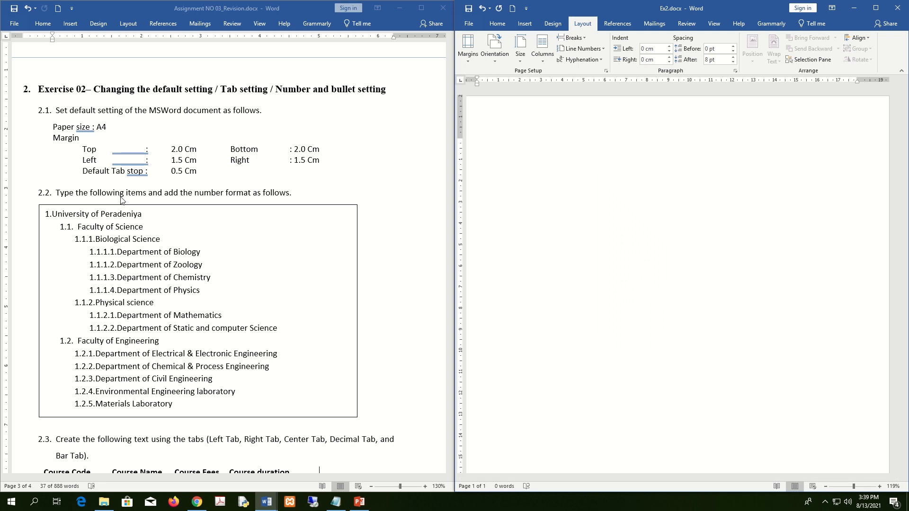
- Review the settings of task 2.1 and the numbered list of task 2.2 in the assignment document, and return to Ex2.docx
{"action": "left_click", "coordinate": [61, 138]}
{"action": "key", "text": "alt+Tab"}
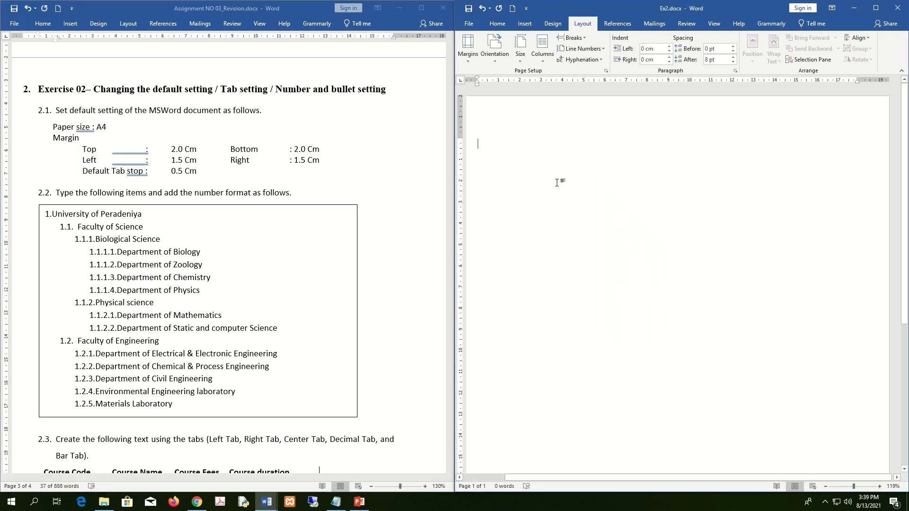
{"action": "key", "text": "alt+Tab"}
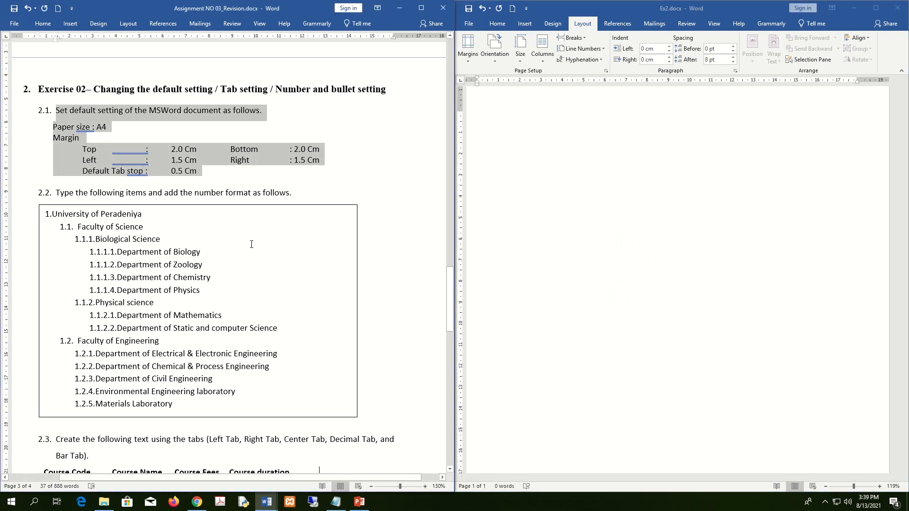
{"action": "scroll", "coordinate": [250, 248], "scroll_direction": "down", "scroll_amount": 2}
{"action": "left_click", "coordinate": [251, 248]}
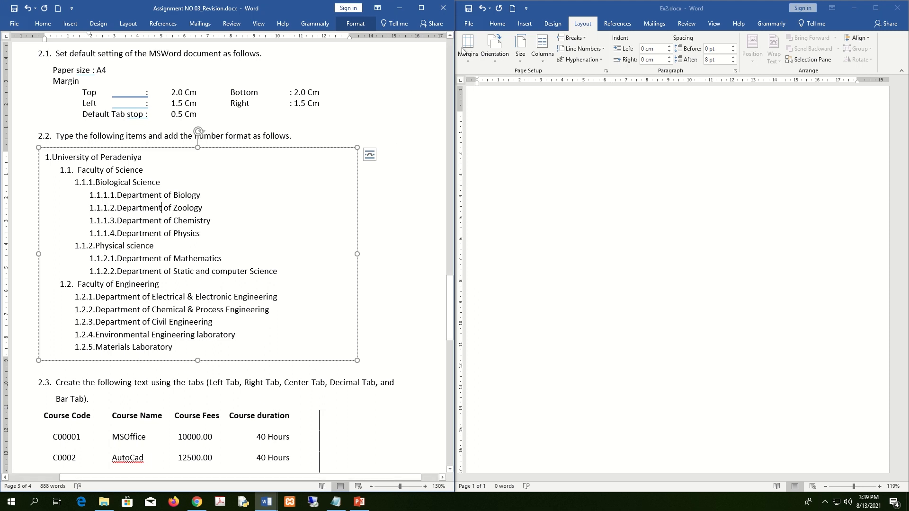
{"action": "key", "text": "alt+Tab"}
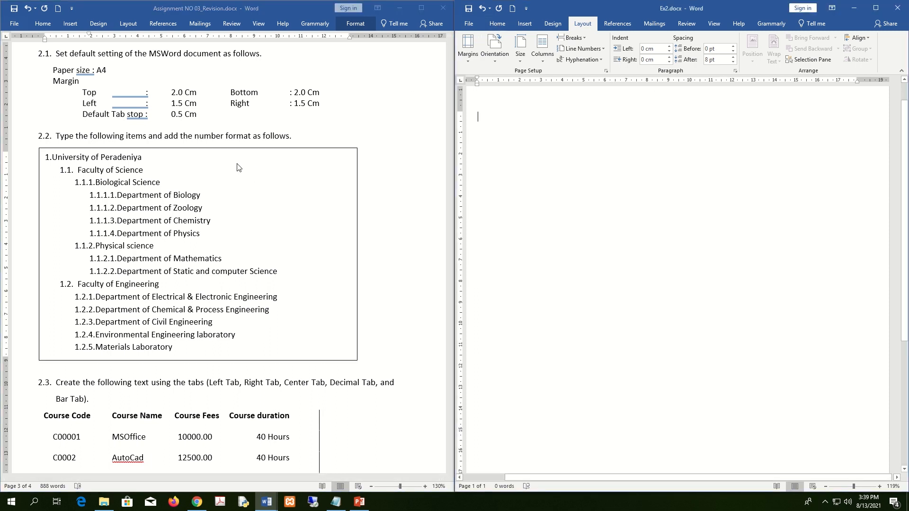
- Enter the task 2.2 items in Ex2.docx as separate unnumbered paragraphs, from University of Peradeniya to Materials Laboratory
{"action": "left_click", "coordinate": [497, 23]}
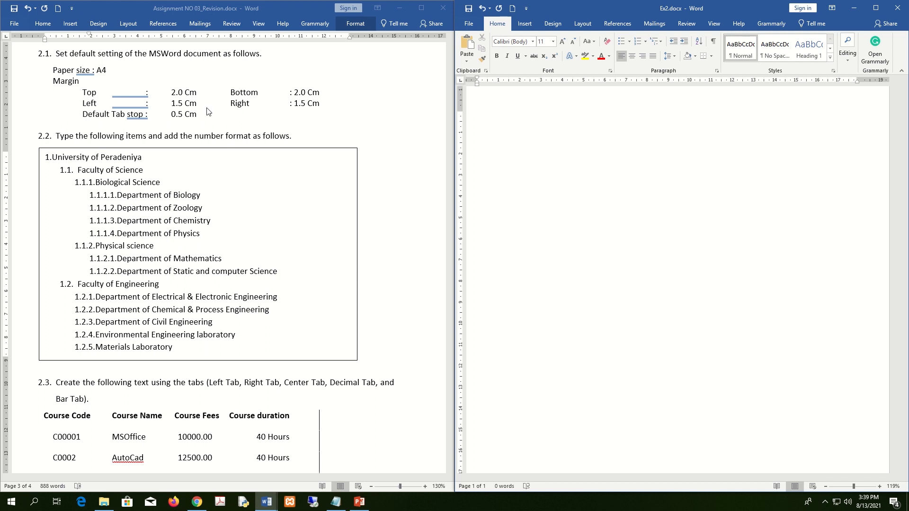
{"action": "mouse_move", "coordinate": [391, 3]}
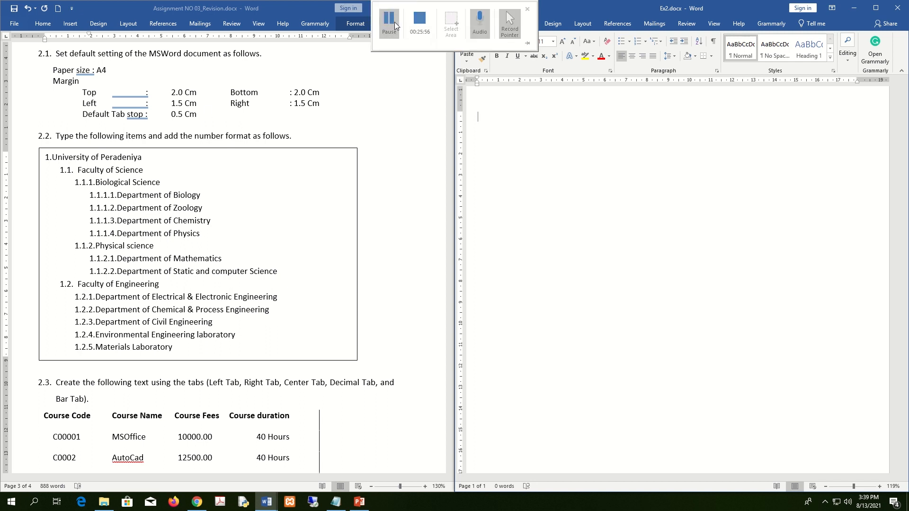
{"action": "left_click", "coordinate": [561, 147]}
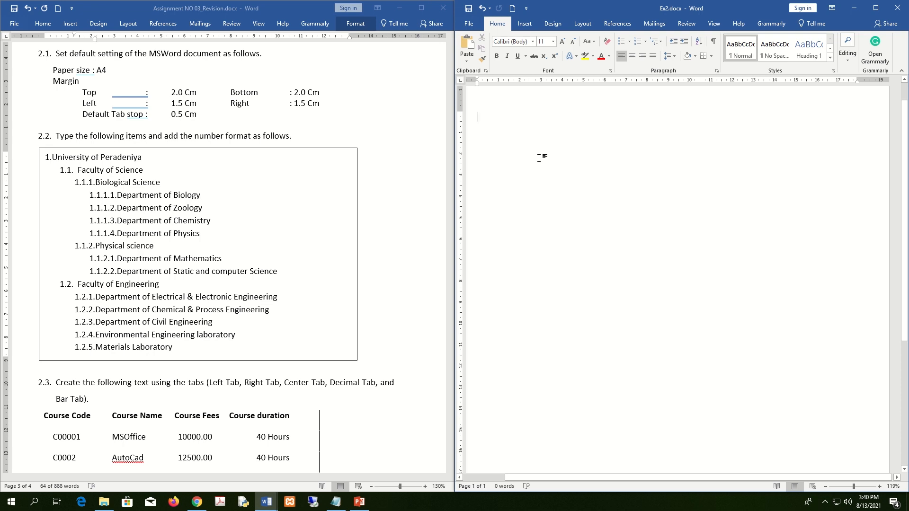
{"action": "type", "text": "University of Peradeniya Faculty of Science Biological Science Department of Biology Department of Zoology Department of Chemistry Department of Physics Physical science Department of Mathematics Department of Static and computer Science Faculty of Engineering Department of Electrical & Electronic Engineering Department of Chemical & Process Engineering Department of Civil Engineering Environmental Engineering laboratory Materials Laboratory"}
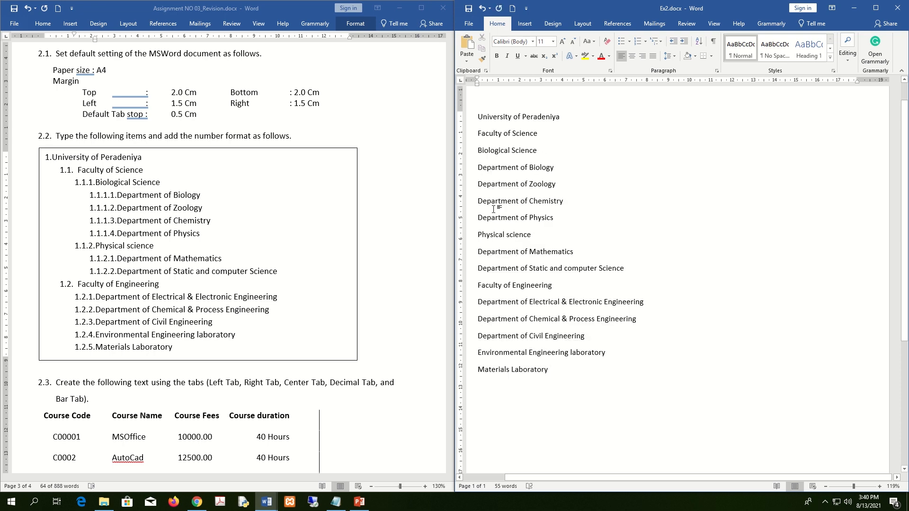
- Apply the 1., 1.1., 1.1.1. multilevel list format to all items from University of Peradeniya to Materials Laboratory
{"action": "key", "text": "ctrl+a"}
{"action": "left_click_drag", "start_coordinate": [466, 84], "coordinate": [467, 95]}
{"action": "left_click", "coordinate": [644, 254]}
{"action": "left_click_drag", "start_coordinate": [590, 397], "coordinate": [452, 136]}
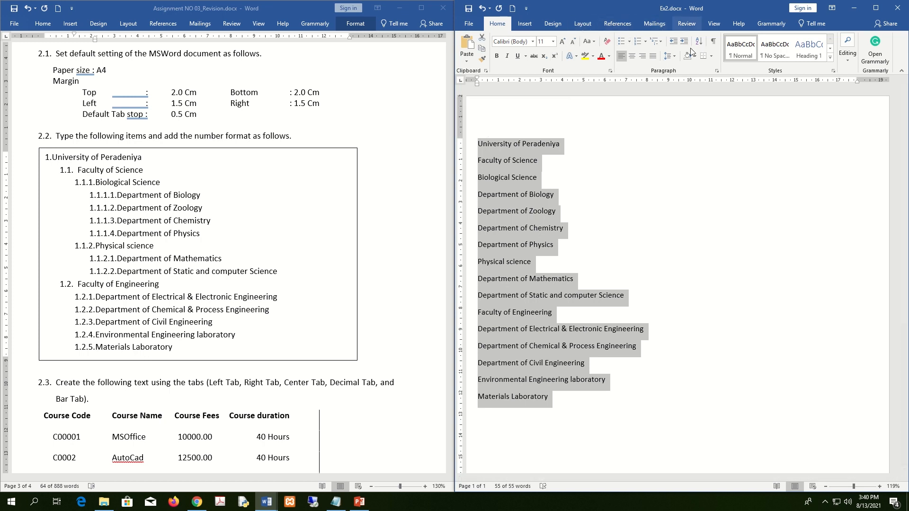
{"action": "left_click", "coordinate": [662, 42]}
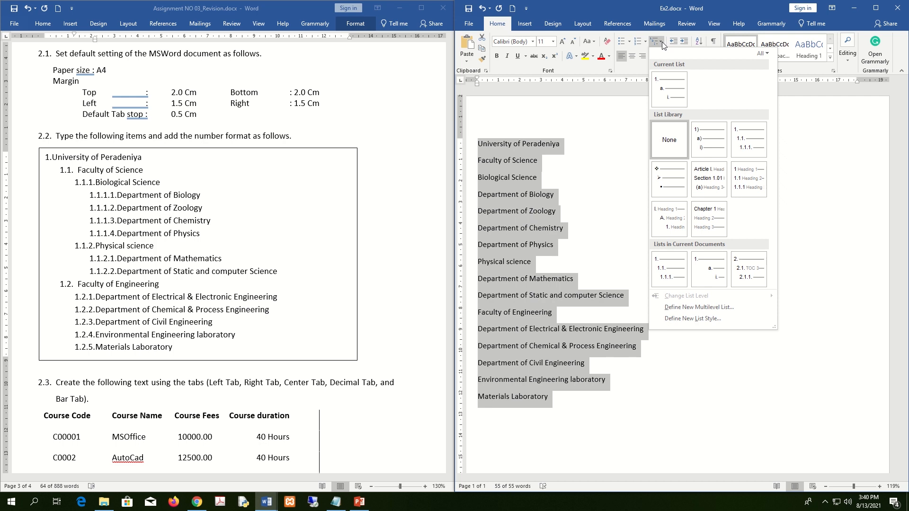
{"action": "left_click", "coordinate": [663, 45]}
{"action": "left_click", "coordinate": [662, 45]}
{"action": "mouse_move", "coordinate": [750, 141]}
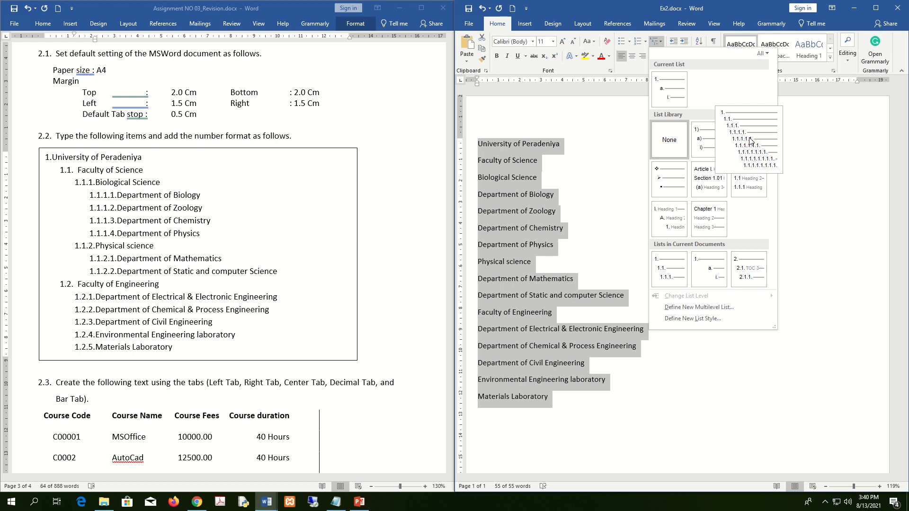
{"action": "left_click", "coordinate": [750, 141]}
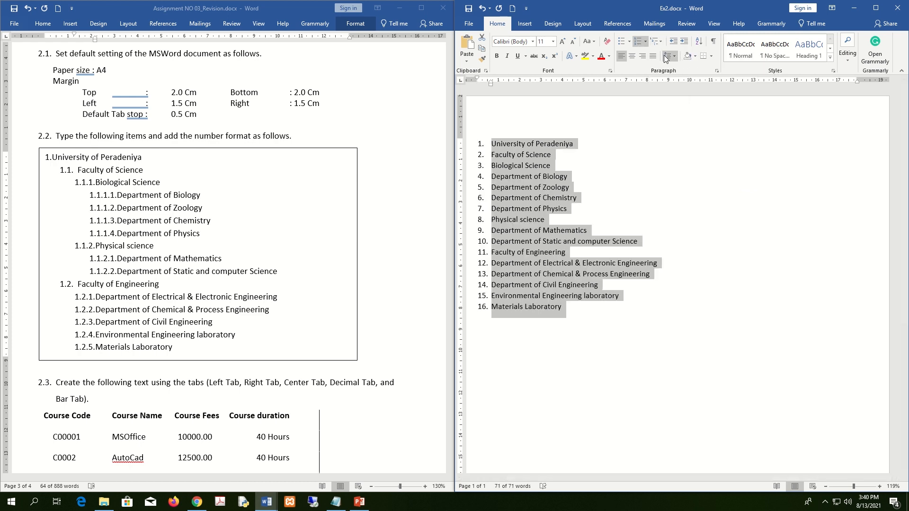
{"action": "left_click", "coordinate": [656, 42]}
{"action": "left_click", "coordinate": [753, 142]}
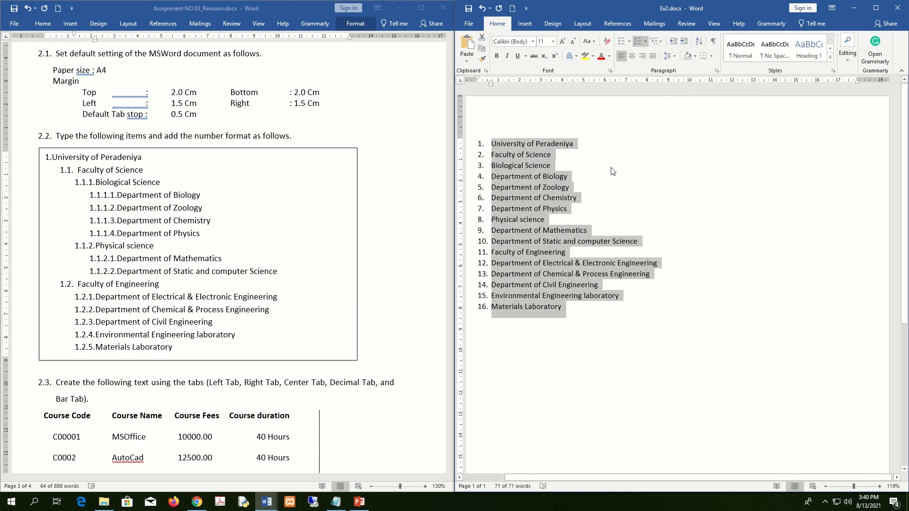
{"action": "left_click", "coordinate": [662, 222]}
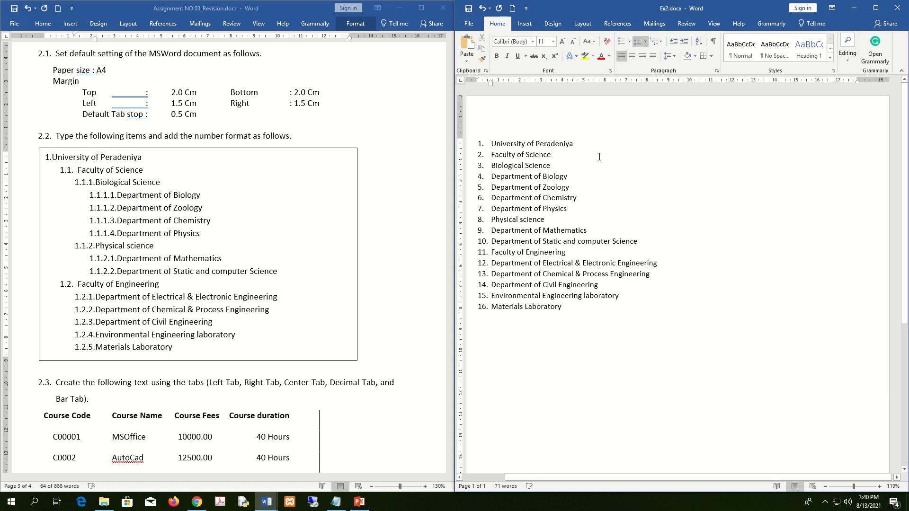
- Demote Faculty of Science to the second list level under University of Peradeniya, numbered 1.1
{"action": "triple_click", "coordinate": [492, 155]}
{"action": "scroll", "coordinate": [495, 158], "scroll_direction": "up", "scroll_amount": 9, "text": "ctrl"}
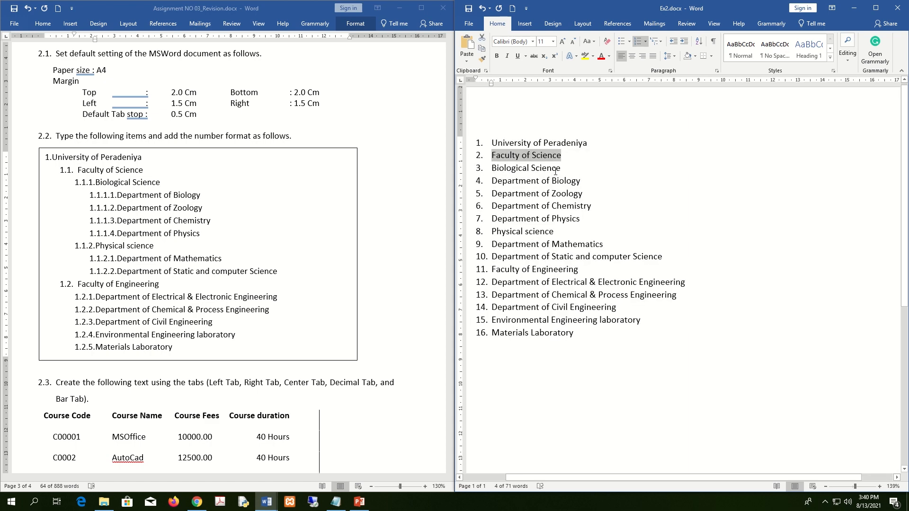
{"action": "left_click", "coordinate": [498, 162]}
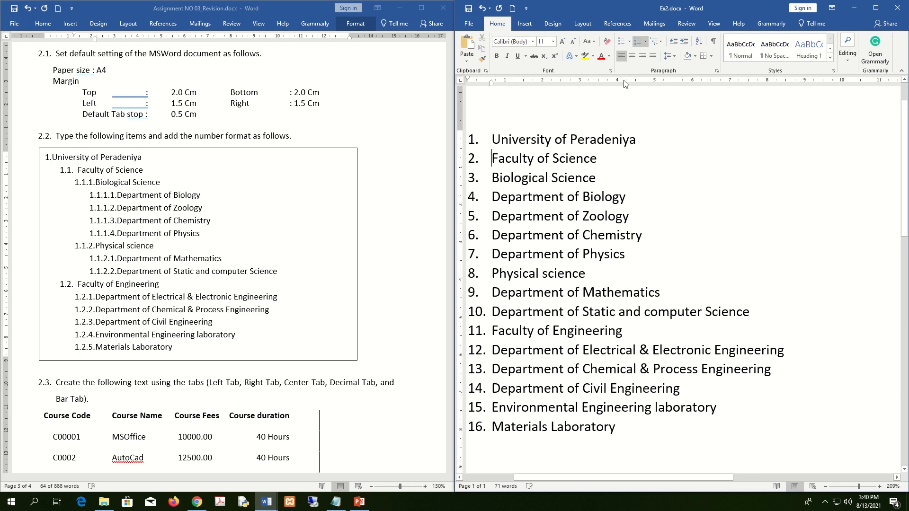
{"action": "left_click", "coordinate": [684, 44]}
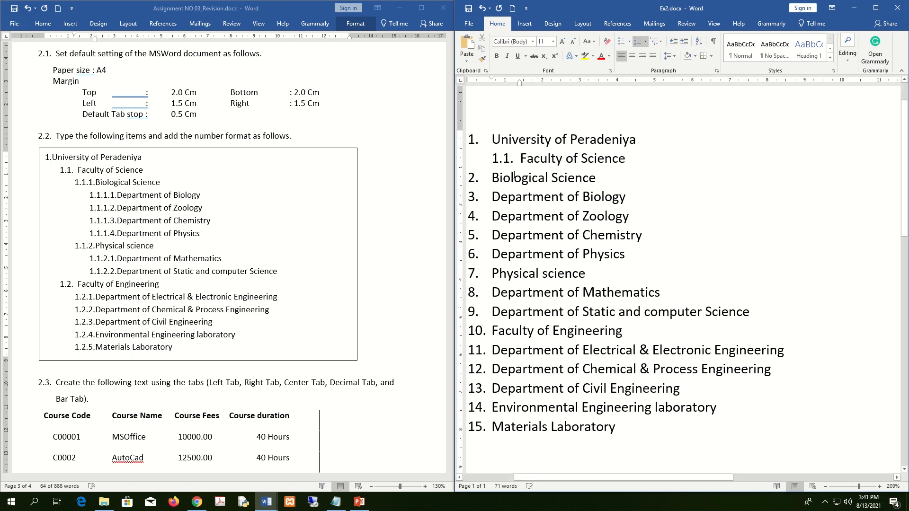
- Demote Biological Science to the third list level under Faculty of Science, numbered 1.1.1
{"action": "left_click", "coordinate": [492, 179]}
{"action": "left_click", "coordinate": [503, 159]}
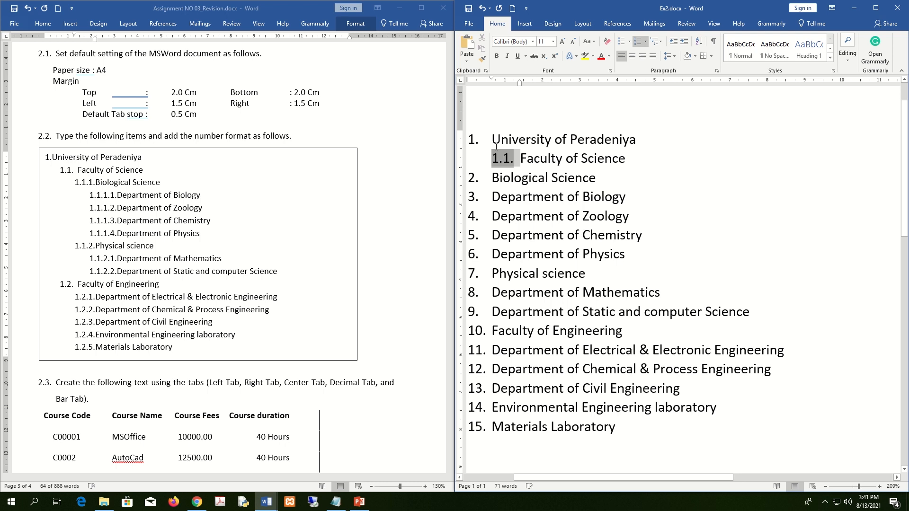
{"action": "left_click", "coordinate": [486, 146]}
{"action": "left_click", "coordinate": [505, 157]}
{"action": "left_click", "coordinate": [493, 179]}
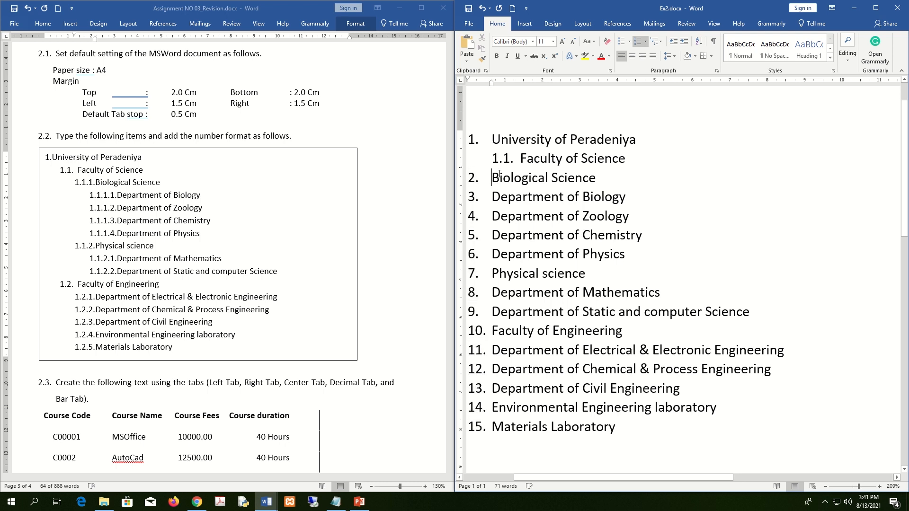
{"action": "left_click", "coordinate": [684, 43]}
{"action": "left_click", "coordinate": [686, 43]}
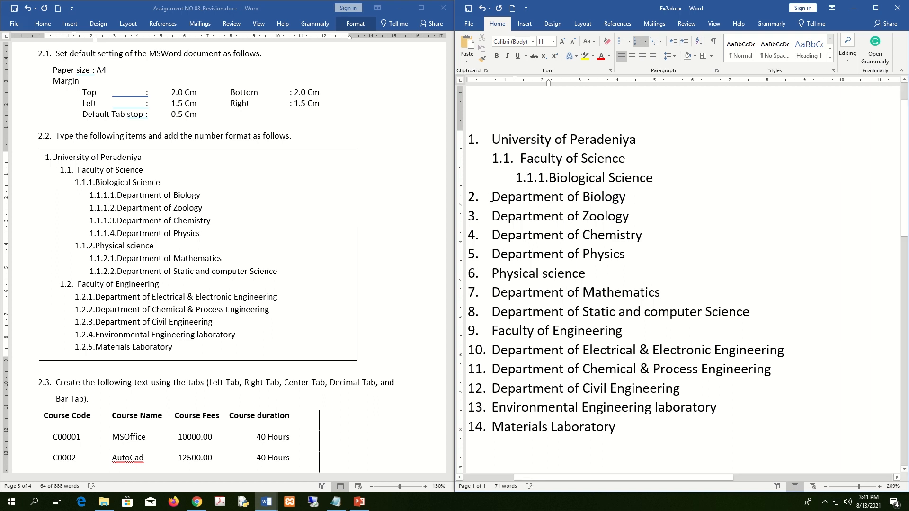
- Try demoting the Biology, Zoology, Chemistry and Physics departments to the third list level, and undo both level changes
{"action": "left_click_drag", "start_coordinate": [492, 197], "coordinate": [602, 254]}
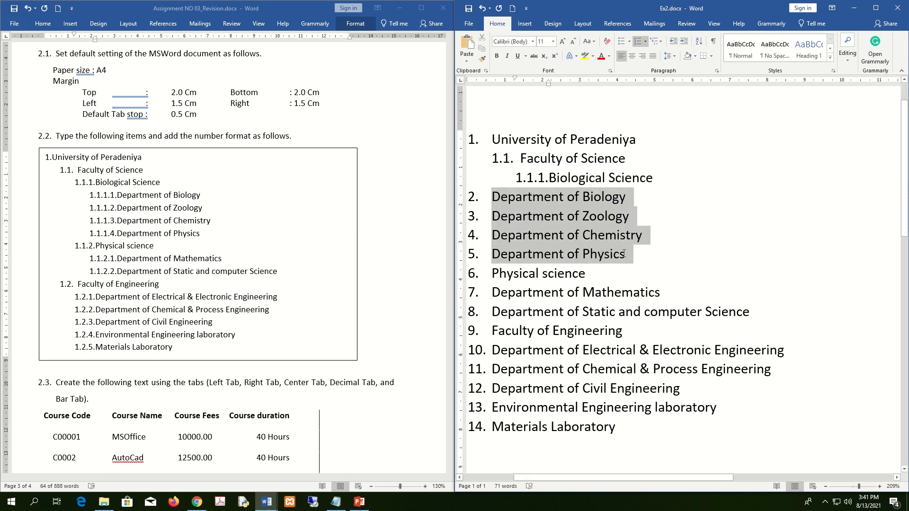
{"action": "left_click", "coordinate": [684, 43]}
{"action": "left_click", "coordinate": [684, 43]}
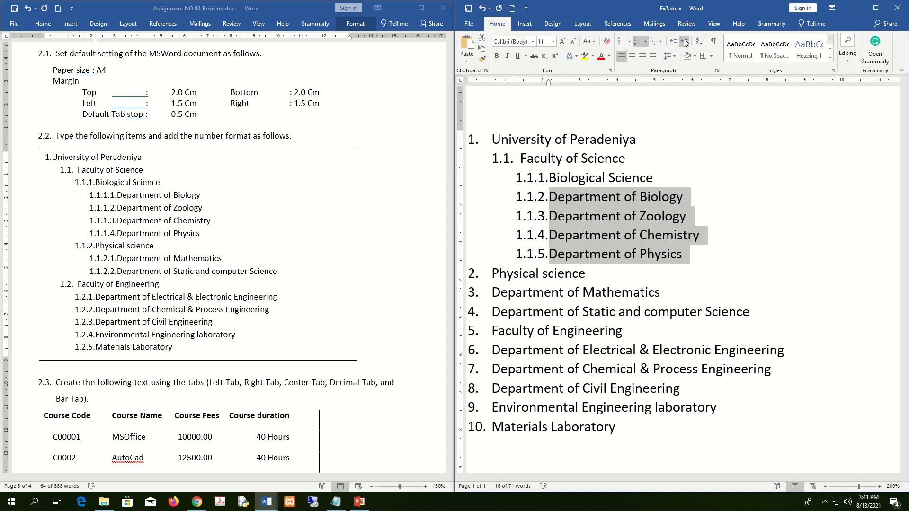
{"action": "key", "text": "ctrl+z"}
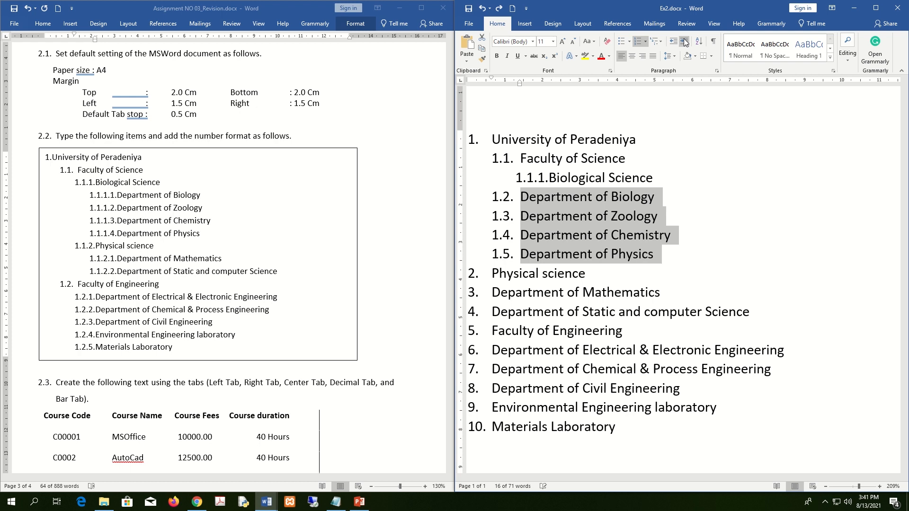
{"action": "key", "text": "ctrl+z"}
- Demote the Biology, Zoology, Chemistry and Physics departments to the fourth list level under Biological Science, numbered 1.1.1.1. to 1.1.1.4
{"action": "left_click", "coordinate": [637, 256]}
{"action": "left_click_drag", "start_coordinate": [637, 257], "coordinate": [493, 201]}
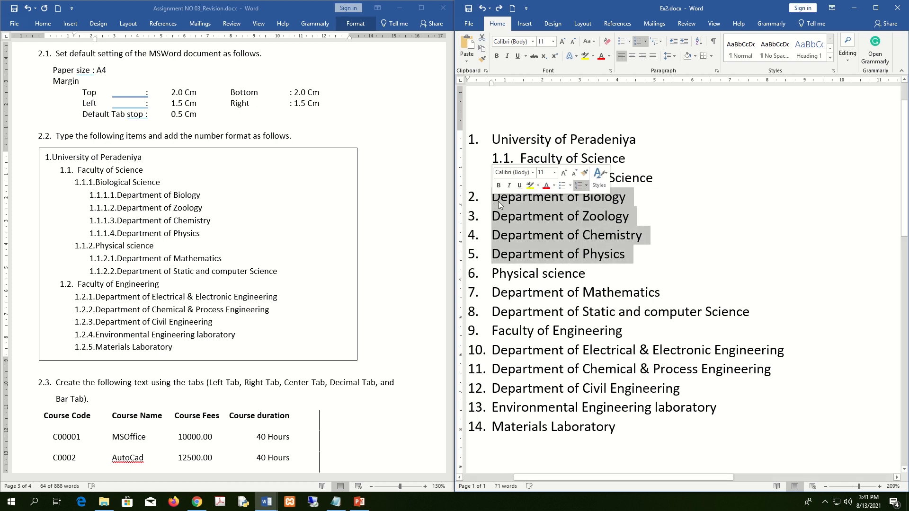
{"action": "left_click", "coordinate": [686, 42]}
{"action": "left_click", "coordinate": [686, 42]}
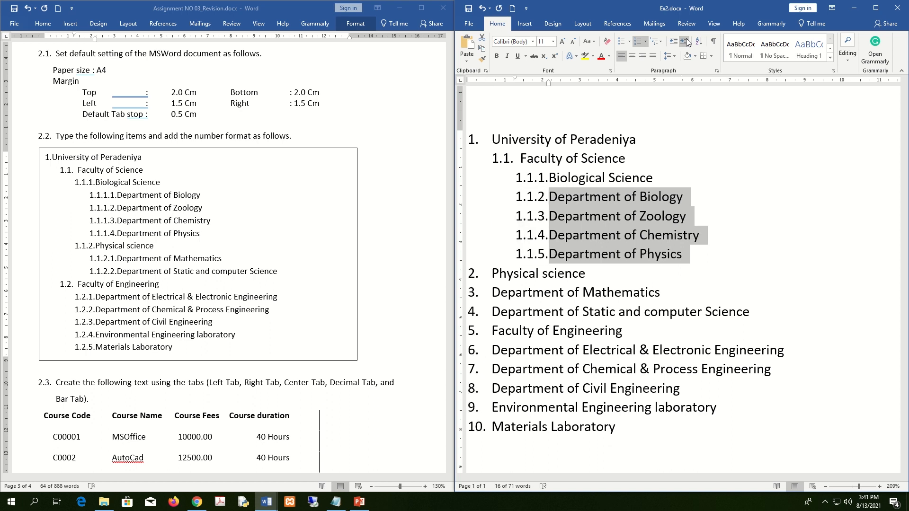
{"action": "left_click", "coordinate": [720, 269]}
{"action": "left_click", "coordinate": [574, 259]}
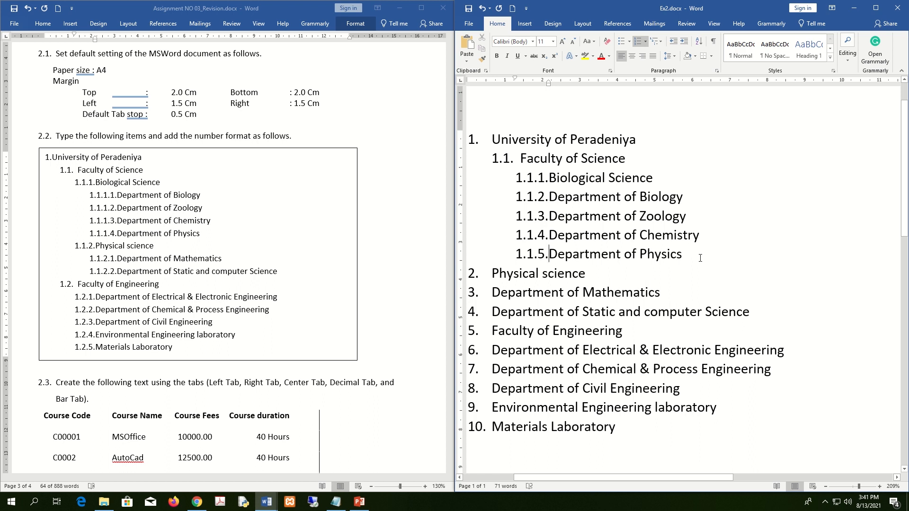
{"action": "left_click_drag", "start_coordinate": [698, 256], "coordinate": [536, 189]}
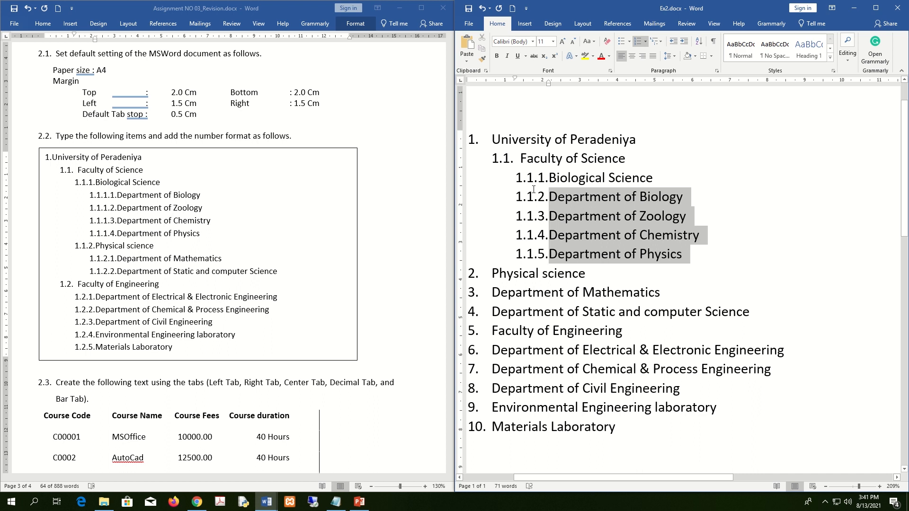
{"action": "left_click", "coordinate": [683, 41]}
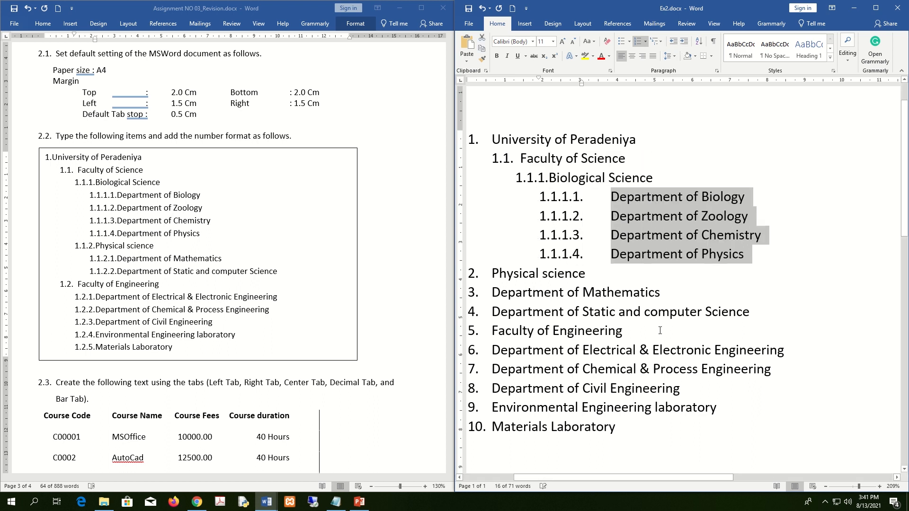
- Demote Physical science to the third list level under Faculty of Science, numbered 1.1.2
{"action": "left_click", "coordinate": [489, 273]}
{"action": "left_click", "coordinate": [683, 42]}
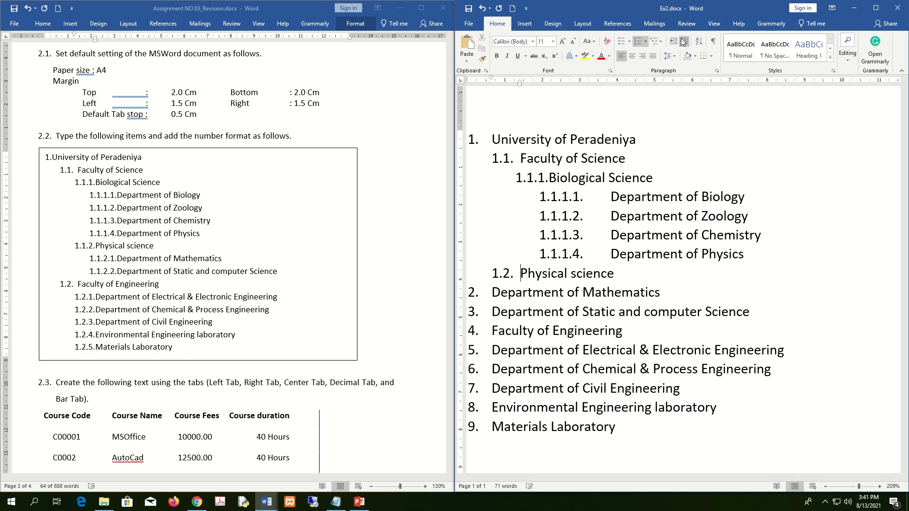
{"action": "left_click", "coordinate": [683, 41]}
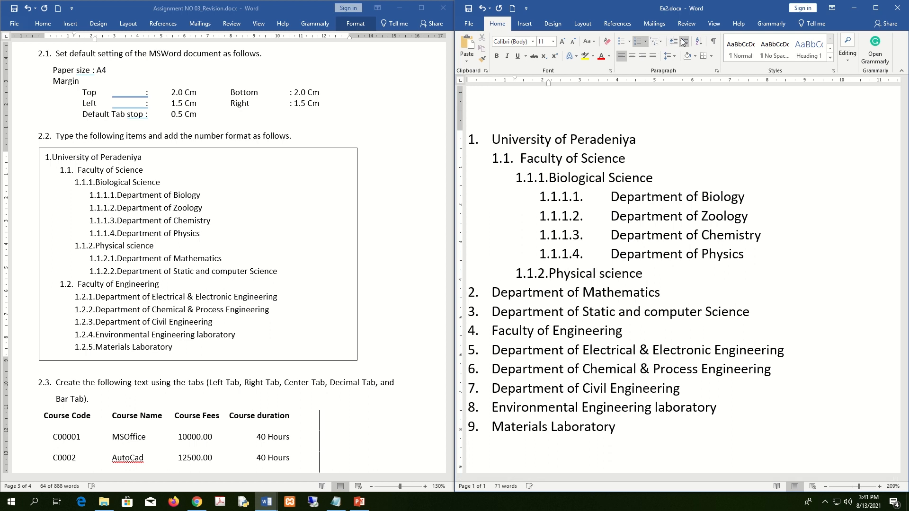
- Demote Department of Mathematics and Department of Static and computer Science to the fourth list level under Physical science, numbered 1.1.2.1. and 1.1.2.2
{"action": "left_click_drag", "start_coordinate": [495, 293], "coordinate": [781, 313]}
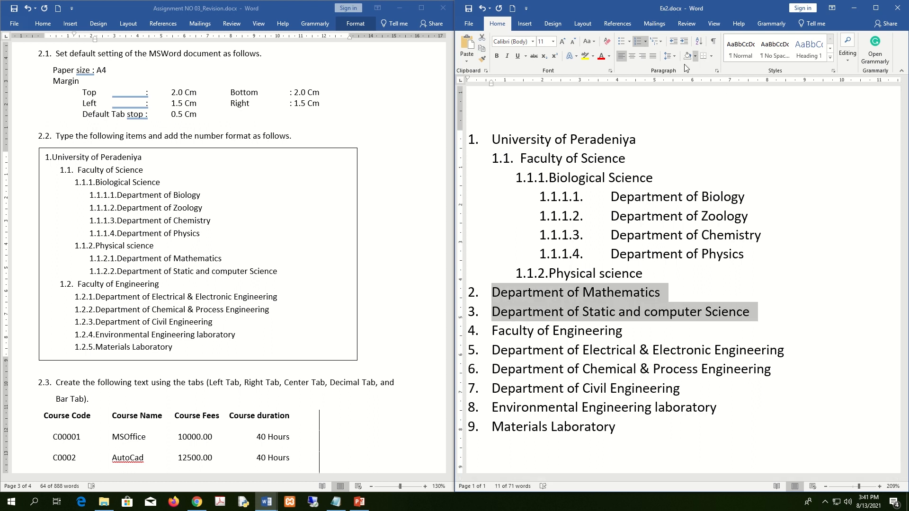
{"action": "left_click", "coordinate": [684, 43]}
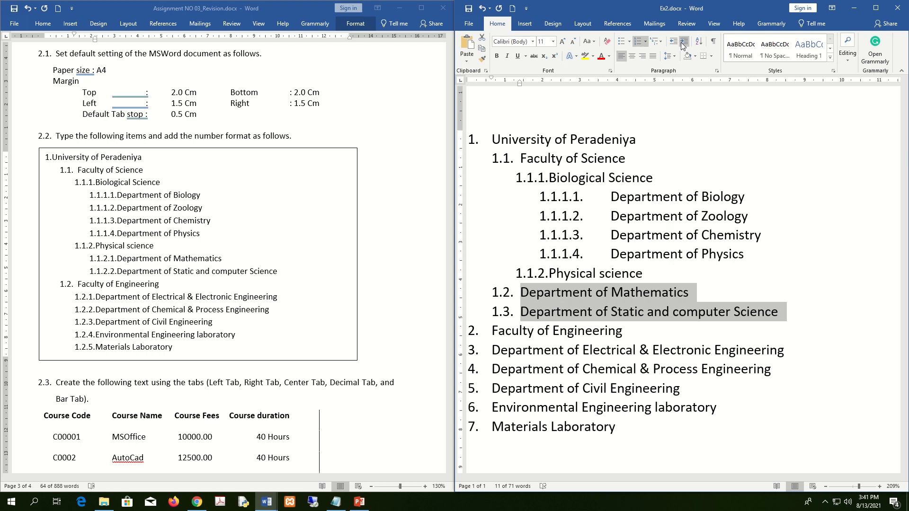
{"action": "left_click", "coordinate": [682, 43]}
{"action": "left_click", "coordinate": [682, 42]}
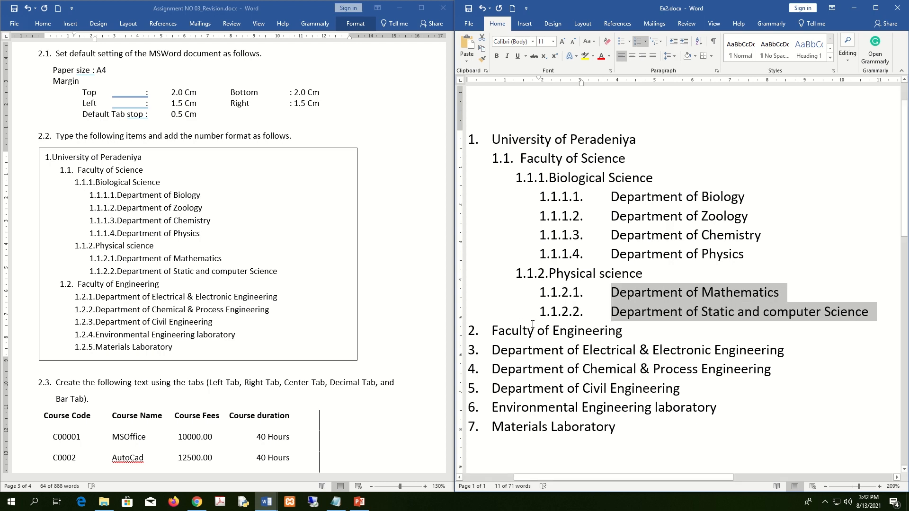
- Demote Faculty of Engineering to the second list level under University of Peradeniya, numbered 1.2
{"action": "scroll", "coordinate": [512, 303], "scroll_direction": "down", "scroll_amount": 2}
{"action": "left_click_drag", "start_coordinate": [492, 255], "coordinate": [605, 349]}
{"action": "left_click", "coordinate": [492, 237]}
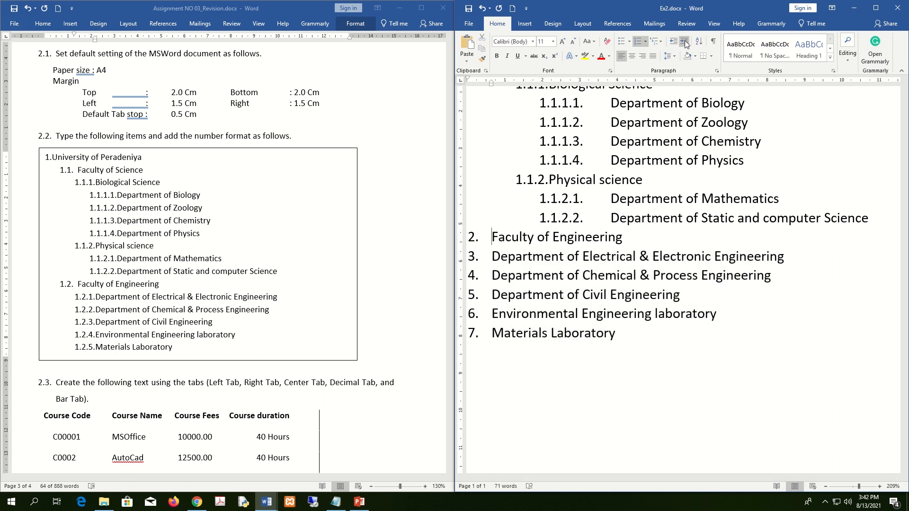
{"action": "key", "text": "Tab"}
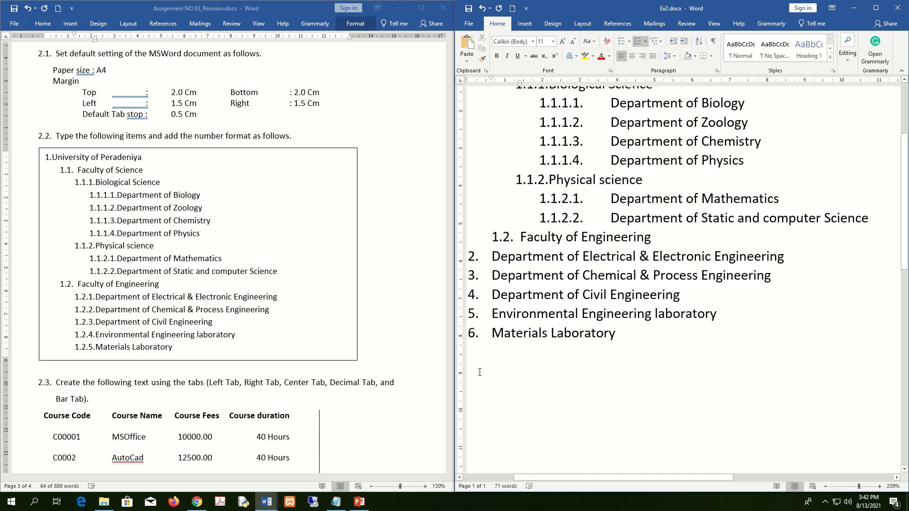
{"action": "key", "text": "shift+Tab"}
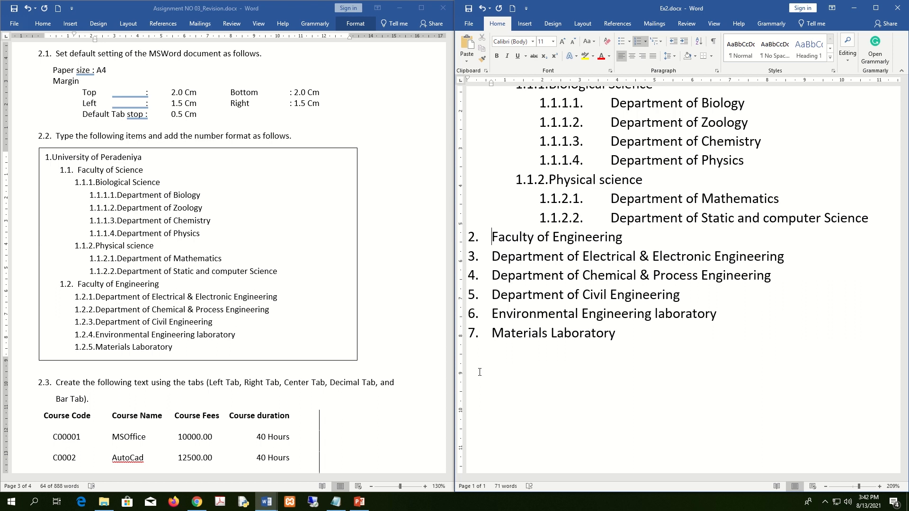
{"action": "left_click", "coordinate": [680, 44]}
- Demote the five items after Faculty of Engineering, through Materials Laboratory, to the third list level, numbered 1.2.1. to 1.2.5
{"action": "left_click_drag", "start_coordinate": [468, 336], "coordinate": [466, 256]}
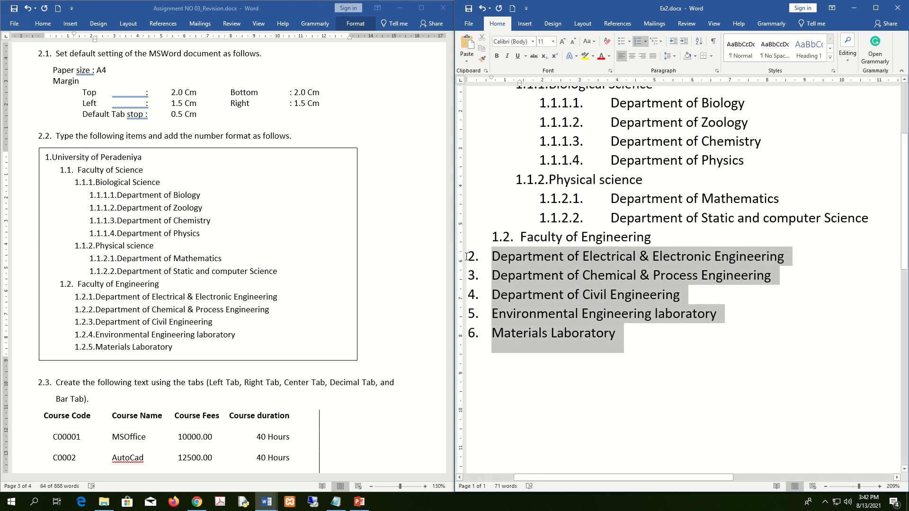
{"action": "left_click_drag", "start_coordinate": [609, 361], "coordinate": [468, 260]}
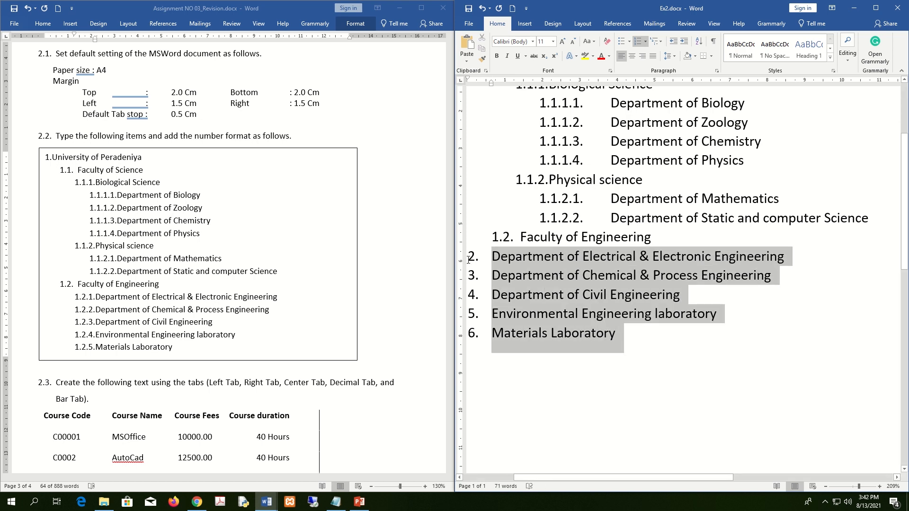
{"action": "left_click", "coordinate": [684, 43]}
{"action": "left_click", "coordinate": [685, 43]}
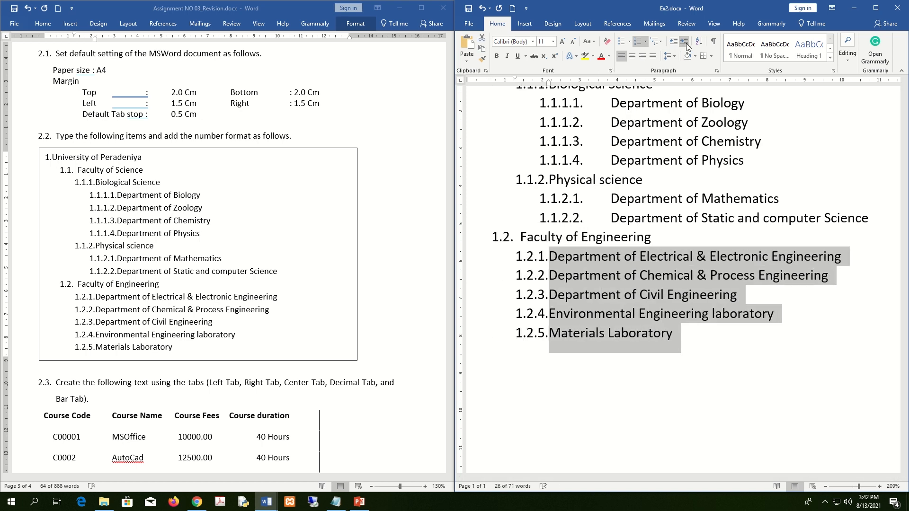
{"action": "left_click", "coordinate": [743, 373]}
{"action": "scroll", "coordinate": [743, 373], "scroll_direction": "up", "scroll_amount": 3}
{"action": "scroll", "coordinate": [744, 374], "scroll_direction": "down", "scroll_amount": 7}
{"action": "scroll", "coordinate": [743, 374], "scroll_direction": "up", "scroll_amount": 6}
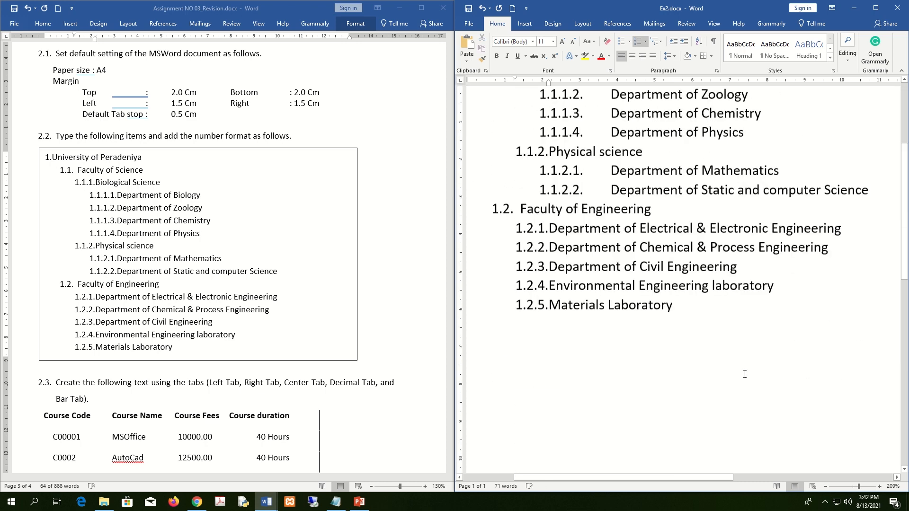
{"action": "scroll", "coordinate": [749, 367], "scroll_direction": "down", "scroll_amount": 5}
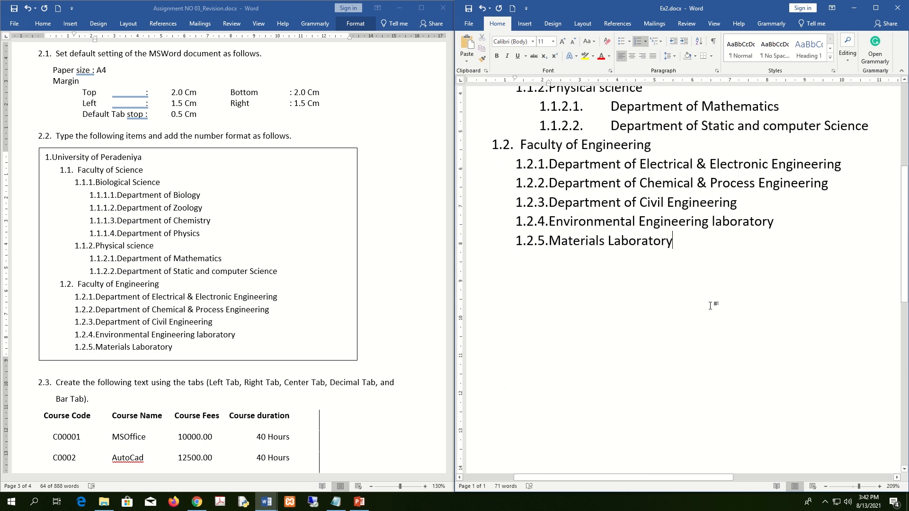
- Start a new paragraph without numbering after Materials Laboratory, and bring up task 2.3 in the assignment document
{"action": "key", "text": "Return"}
{"action": "key", "text": "BackSpace"}
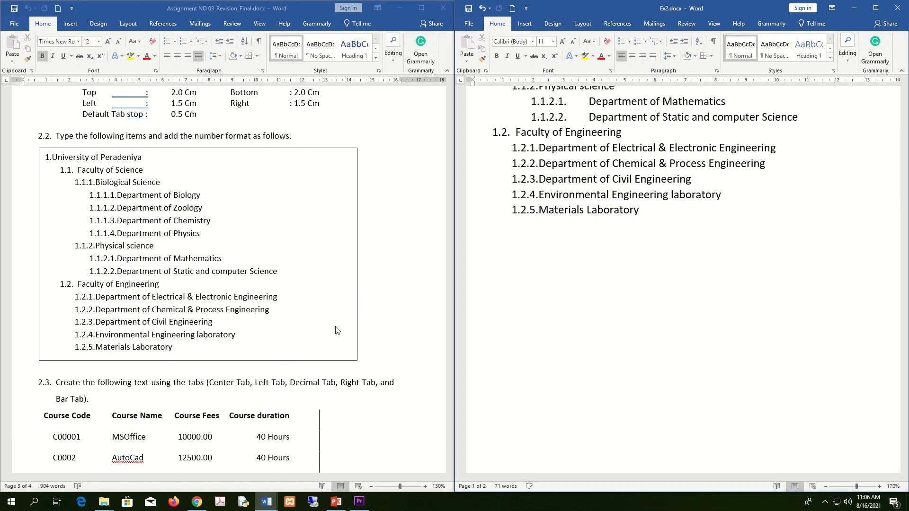
{"action": "scroll", "coordinate": [127, 282], "scroll_direction": "down", "scroll_amount": 3}
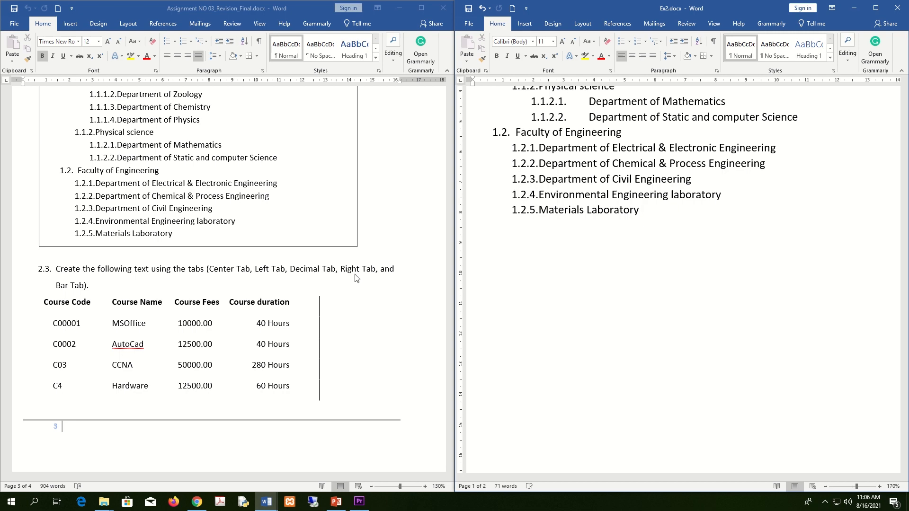
- In the empty paragraph on page 2, set a centered tab stop at 1 cm
{"action": "scroll", "coordinate": [651, 290], "scroll_direction": "down", "scroll_amount": 1}
{"action": "scroll", "coordinate": [650, 290], "scroll_direction": "down", "scroll_amount": 10}
{"action": "left_click", "coordinate": [617, 284]}
{"action": "scroll", "coordinate": [594, 288], "scroll_direction": "down", "scroll_amount": 1}
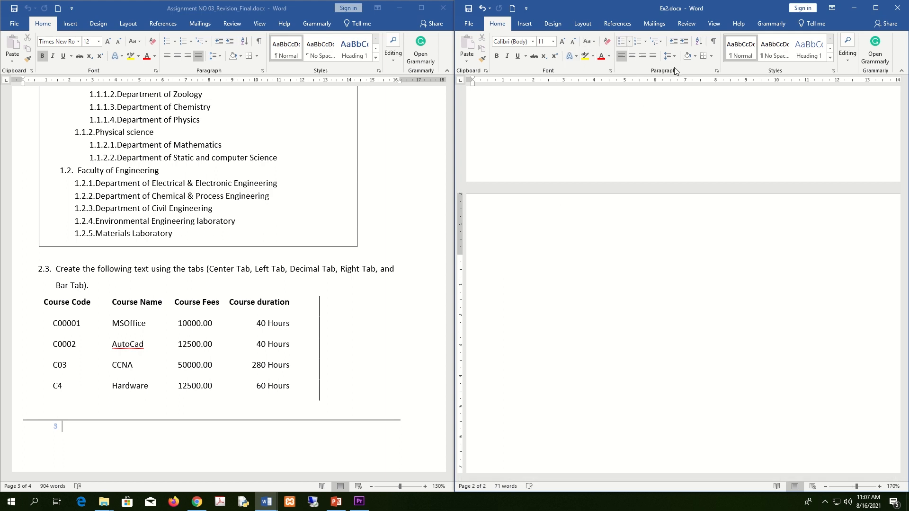
{"action": "left_click", "coordinate": [717, 71]}
{"action": "mouse_move", "coordinate": [599, 42]}
{"action": "left_mouse_down"}
{"action": "mouse_move", "coordinate": [612, 41]}
{"action": "mouse_move", "coordinate": [595, 53]}
{"action": "left_mouse_up"}
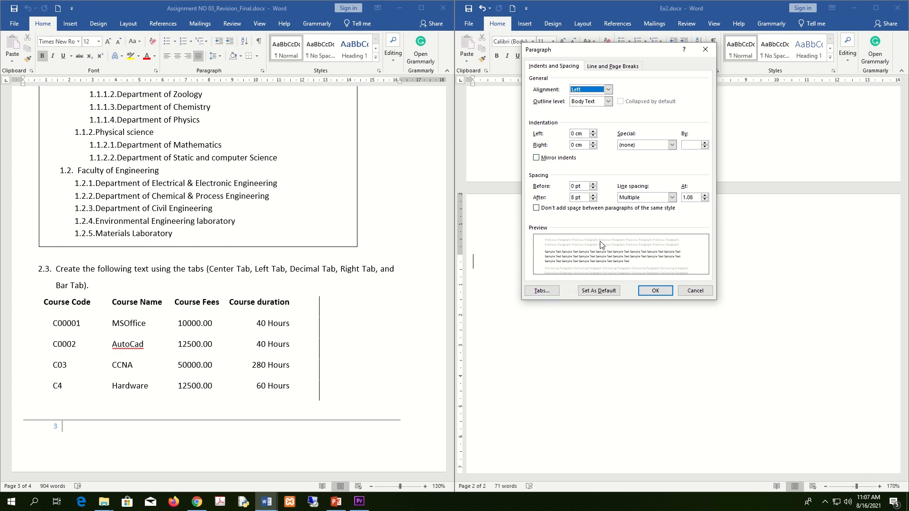
{"action": "left_click", "coordinate": [549, 292]}
{"action": "left_click_drag", "start_coordinate": [632, 207], "coordinate": [578, 134]}
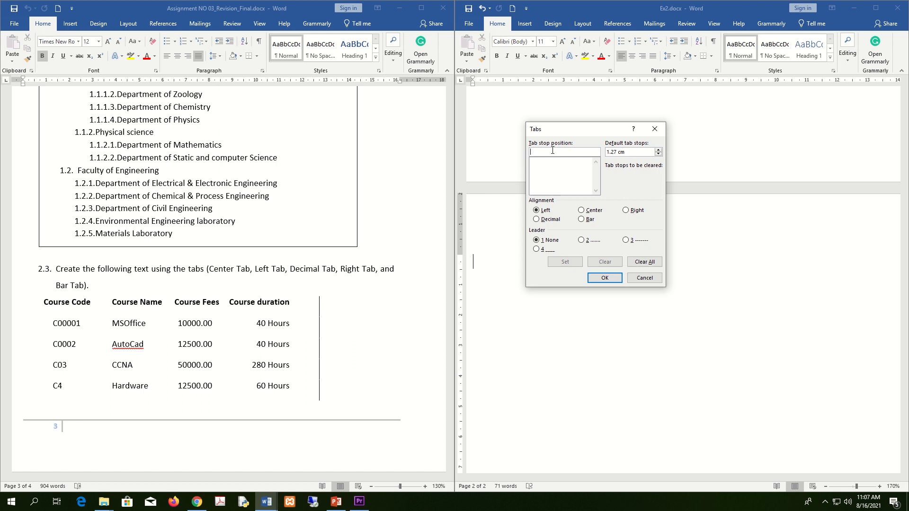
{"action": "type", "text": "1."}
{"action": "left_click", "coordinate": [585, 213]}
{"action": "left_click", "coordinate": [572, 265]}
- Add a left-aligned tab stop at 4.5 cm and a decimal tab stop at 8.5 cm
{"action": "type", "text": "4"}
{"action": "left_click", "coordinate": [548, 212]}
{"action": "type", "text": ".5"}
{"action": "left_click", "coordinate": [564, 263]}
{"action": "type", "text": "8"}
{"action": "left_click", "coordinate": [548, 220]}
{"action": "left_click", "coordinate": [567, 263]}
- Add a right-aligned tab stop at 14 cm and a bar tab at 15 cm, and apply the tab stops
{"action": "type", "text": "14"}
{"action": "left_click", "coordinate": [626, 210]}
{"action": "left_click", "coordinate": [566, 261]}
{"action": "type", "text": "15"}
{"action": "left_click", "coordinate": [583, 219]}
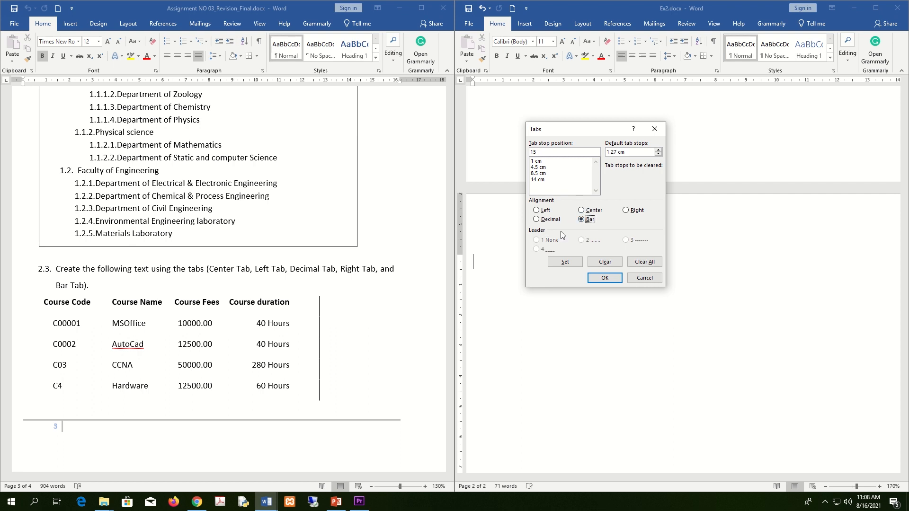
{"action": "left_click", "coordinate": [564, 264]}
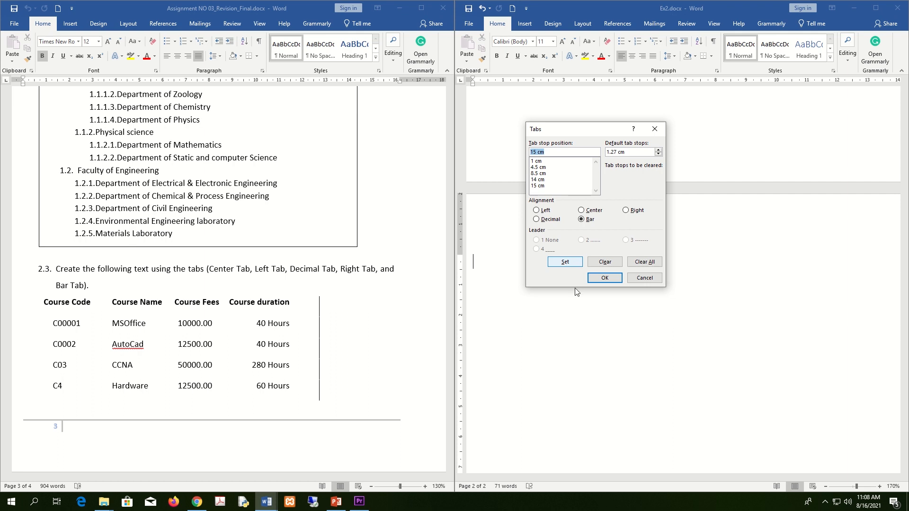
{"action": "left_click", "coordinate": [606, 278]}
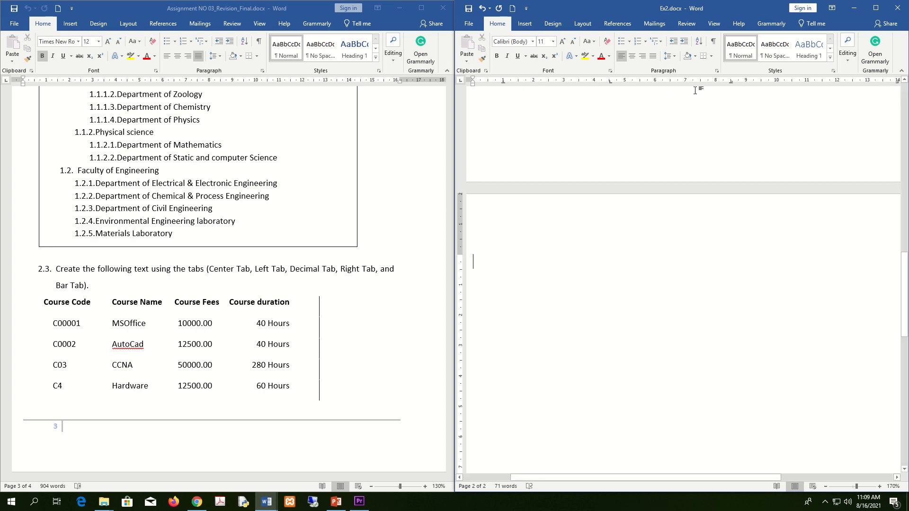
- Narrow the assignment document window and widen the Ex2.docx window so the full page width with the bar tab fits
{"action": "left_click", "coordinate": [411, 192]}
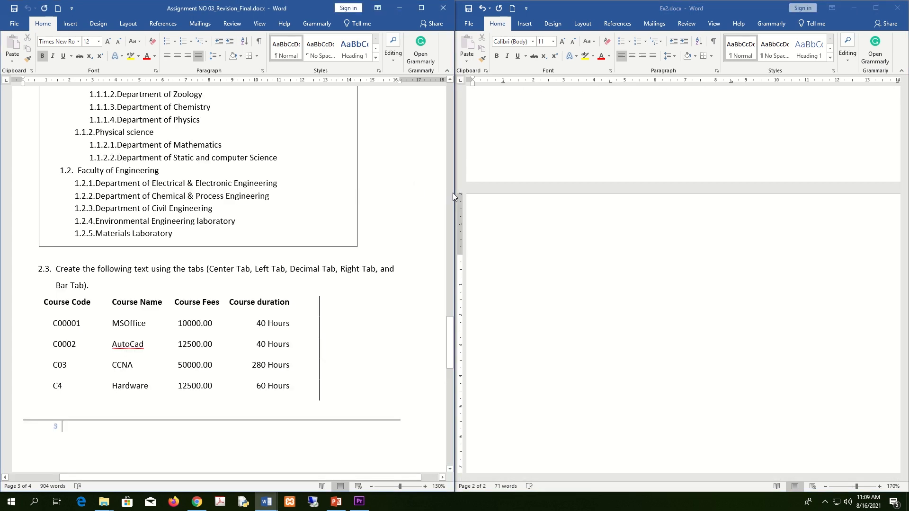
{"action": "left_click_drag", "start_coordinate": [454, 191], "coordinate": [398, 190]}
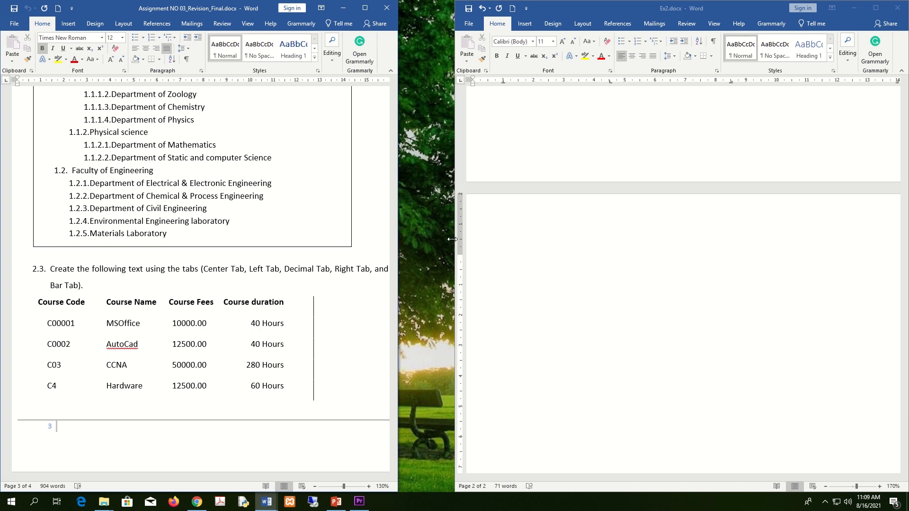
{"action": "left_click_drag", "start_coordinate": [454, 238], "coordinate": [393, 242]}
{"action": "left_click", "coordinate": [445, 268]}
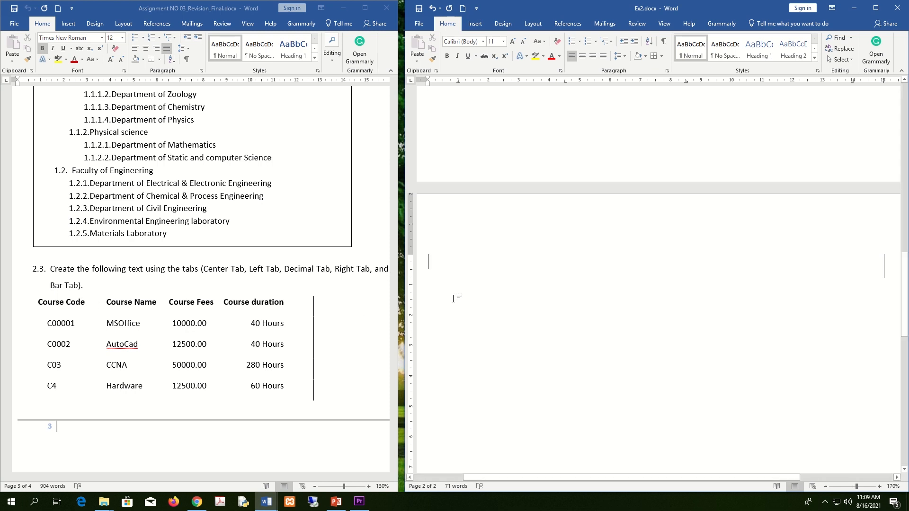
- Enter the tabbed heading line Course Code, Course Name, Course Fee and Course Duration
{"action": "key", "text": "Tab"}
{"action": "type", "text": "Co"}
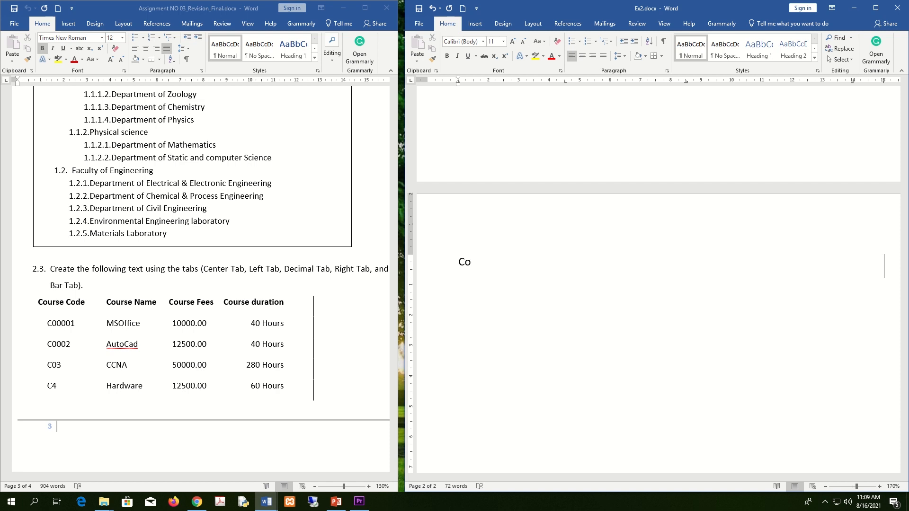
{"action": "type", "text": "urce Code"}
{"action": "key", "text": "BackSpace"}
{"action": "type", "text": "se Code\tCourse Name"}
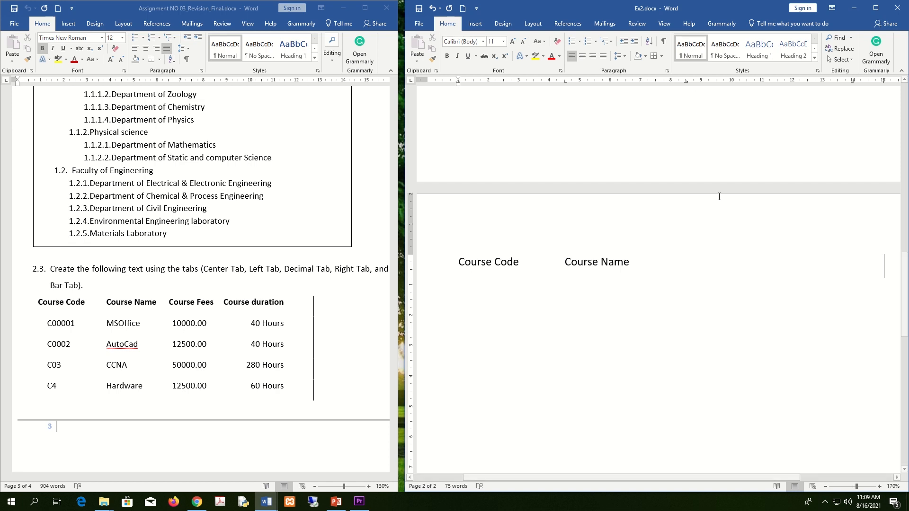
{"action": "type", "text": "Course Fee\t"}
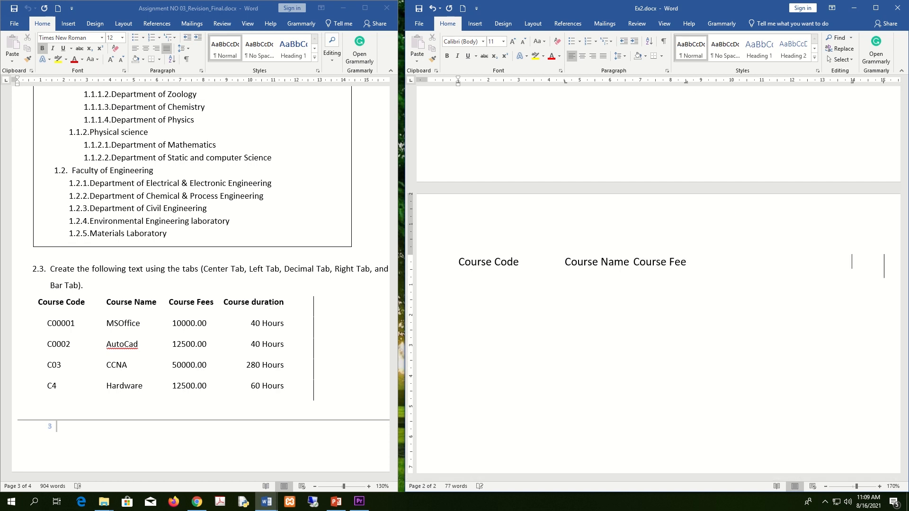
{"action": "type", "text": "Course Duration"}
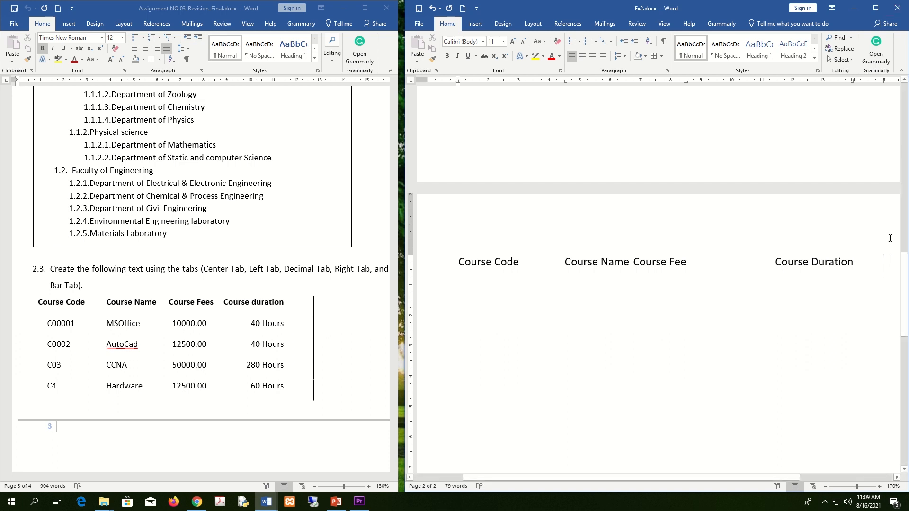
{"action": "key", "text": "Return"}
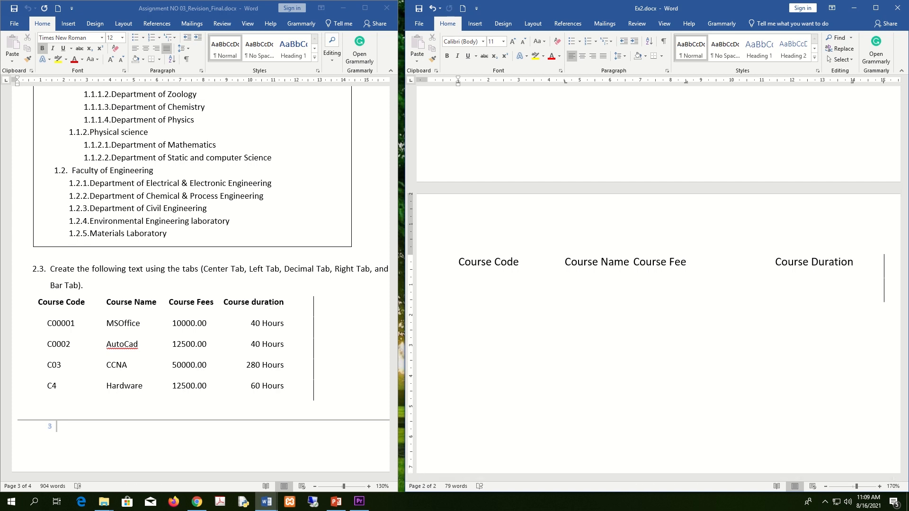
- Enter the first course line at the tab stops: C00001, Ms Office, 10000.00 and 40 Hours
{"action": "type", "text": "C00001"}
{"action": "key", "text": "Tab"}
{"action": "type", "text": "Ms Office\t"}
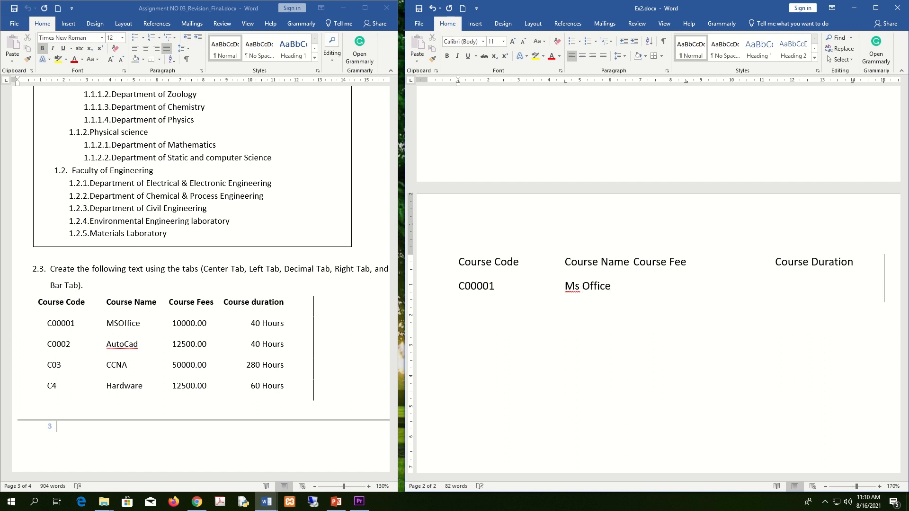
{"action": "type", "text": "10000.00\t40 Hours"}
{"action": "key", "text": "Return"}
- Enter the second course line at the tab stops: C002, Auto Cad, 12500.00 and 40 Hours
{"action": "type", "text": "C"}
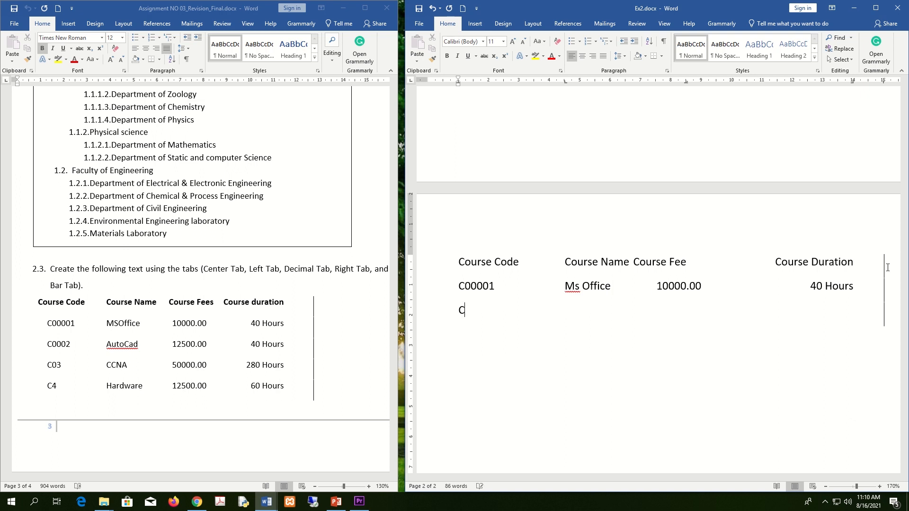
{"action": "type", "text": "002\tAuto Cad"}
{"action": "key", "text": "Tab"}
{"action": "type", "text": "12."}
{"action": "type", "text": "5000"}
{"action": "key", "text": "BackSpace"}
{"action": "type", "text": ".00"}
{"action": "key", "text": "Tab"}
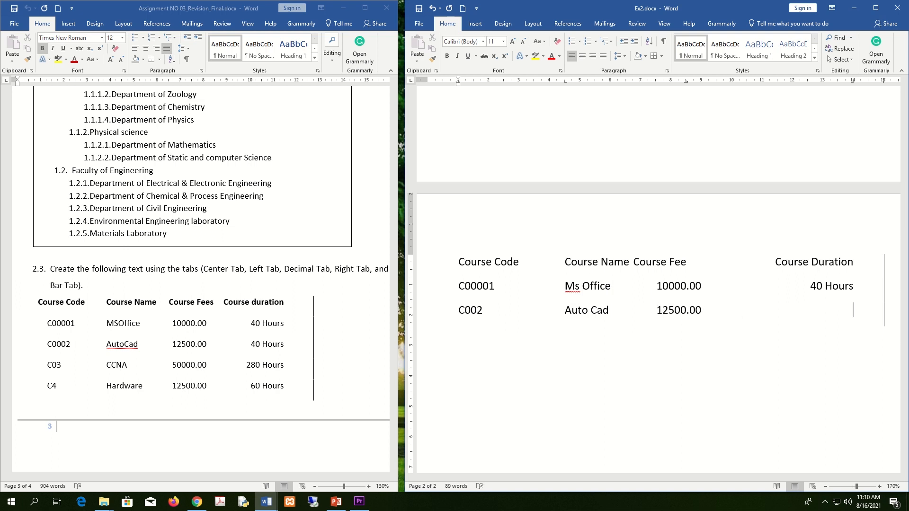
{"action": "type", "text": "40 Ho"}
{"action": "type", "text": "uy"}
{"action": "key", "text": "BackSpace"}
{"action": "type", "text": "urs"}
{"action": "key", "text": "BackSpace"}
{"action": "key", "text": "BackSpace"}
{"action": "key", "text": "BackSpace"}
{"action": "type", "text": "rs"}
{"action": "key", "text": "Return"}
- Enter the third course line at the tab stops: C03, CCNA, 50000.00 and 280 Hours
{"action": "type", "text": "C"}
{"action": "type", "text": "03"}
{"action": "type", "text": "C"}
{"action": "type", "text": "CCNA"}
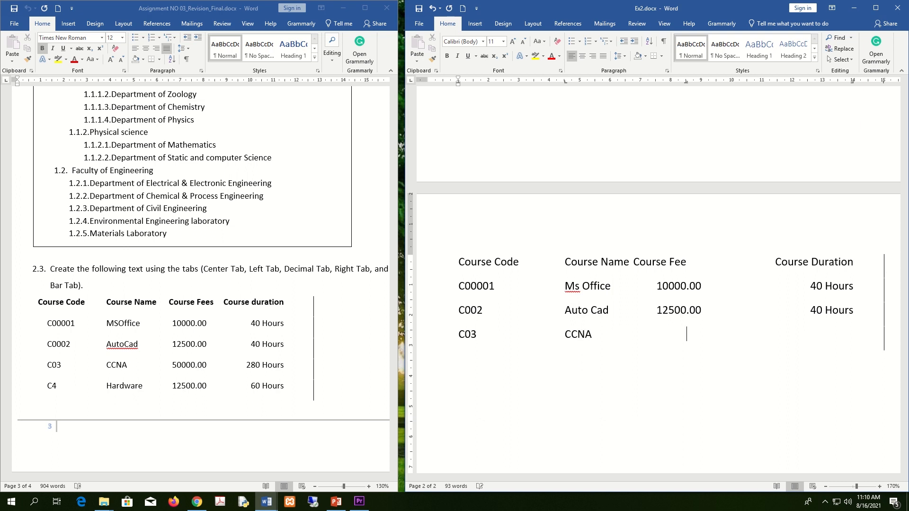
{"action": "type", "text": "50000.00280 Hours"}
{"action": "key", "text": "Return"}
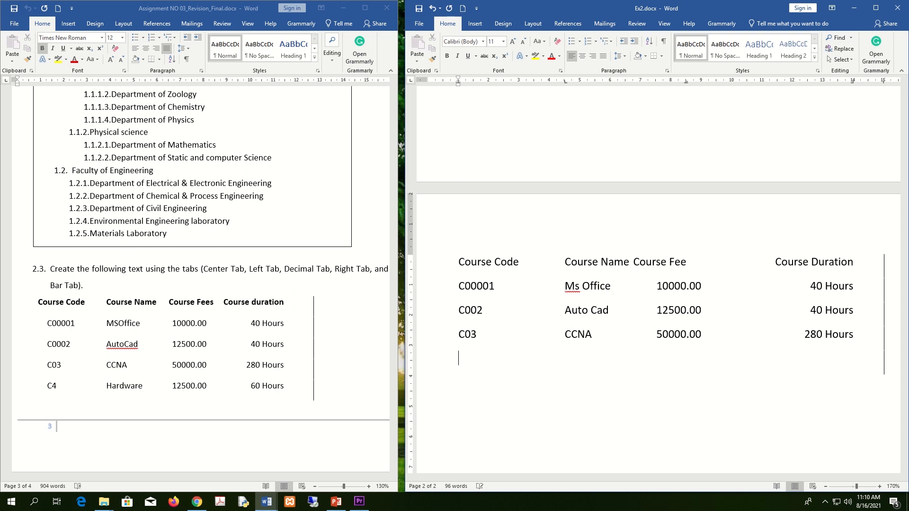
- Enter the fourth course line at the tab stops: C4, Hardware, 12500.00 and 60 Hours
{"action": "type", "text": "C4\tHardware"}
{"action": "key", "text": "Tab"}
{"action": "type", "text": "12500.00"}
{"action": "key", "text": "Tab"}
{"action": "type", "text": "60 Hour"}
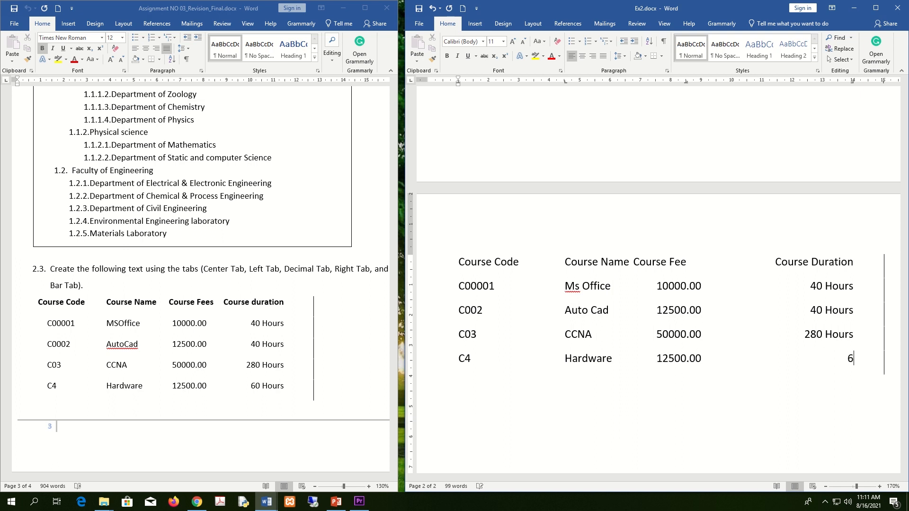
{"action": "type", "text": "se"}
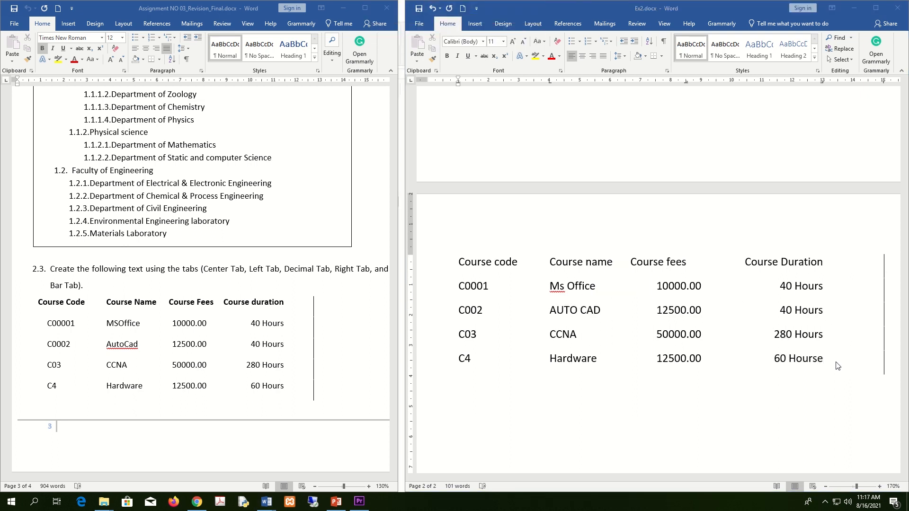
{"action": "left_click", "coordinate": [829, 363]}
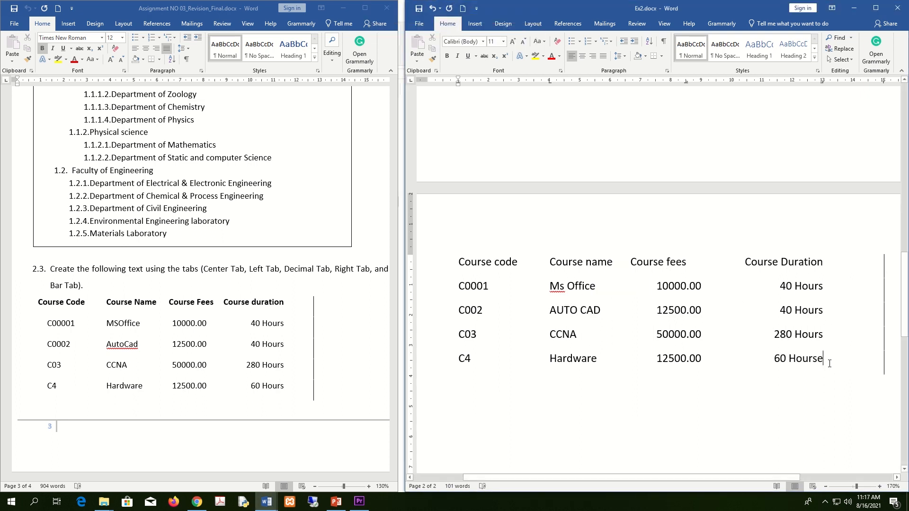
{"action": "key", "text": "BackSpace"}
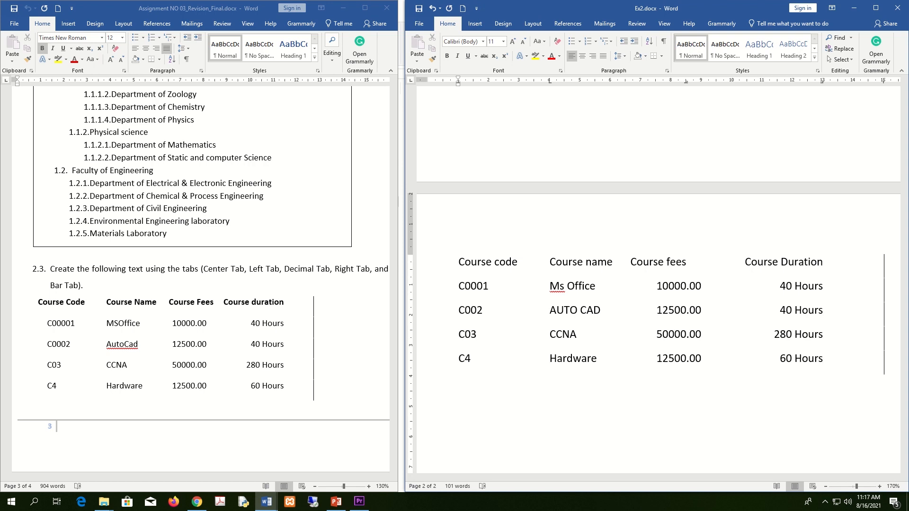